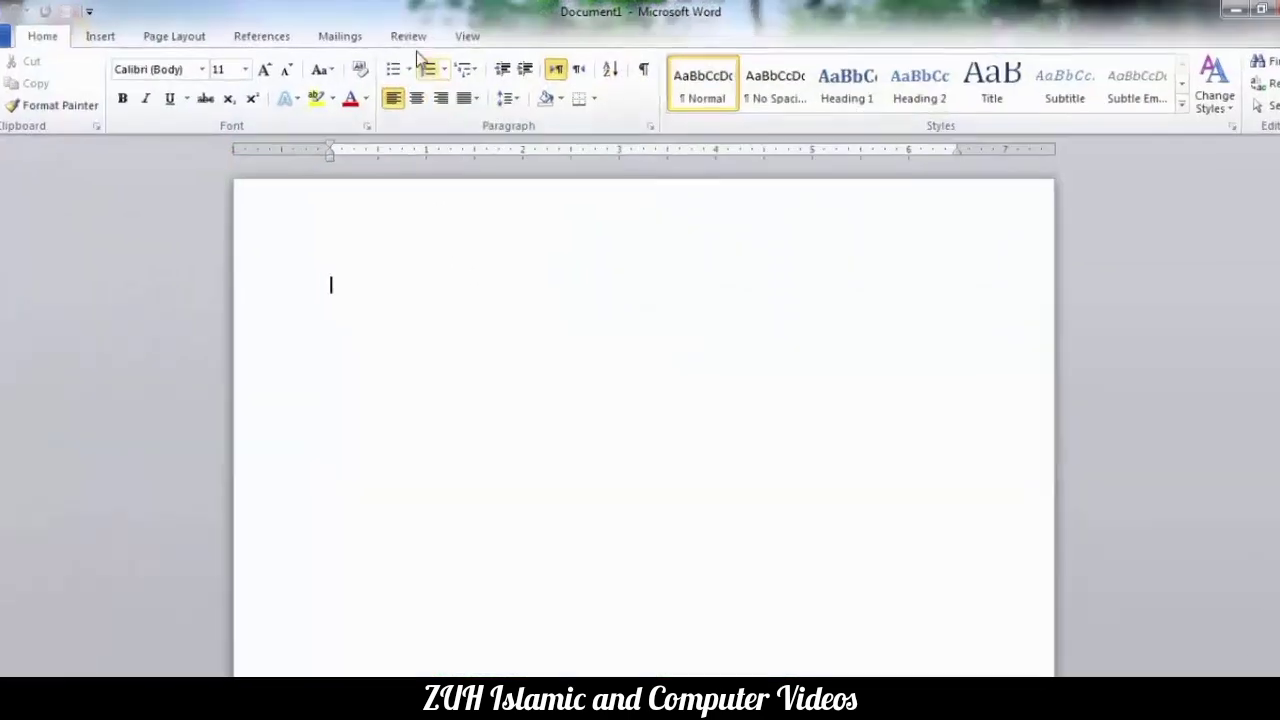
Switch the ribbon to the Review tab to show the change-tracking tools
{"action": "left_click", "coordinate": [410, 38]}
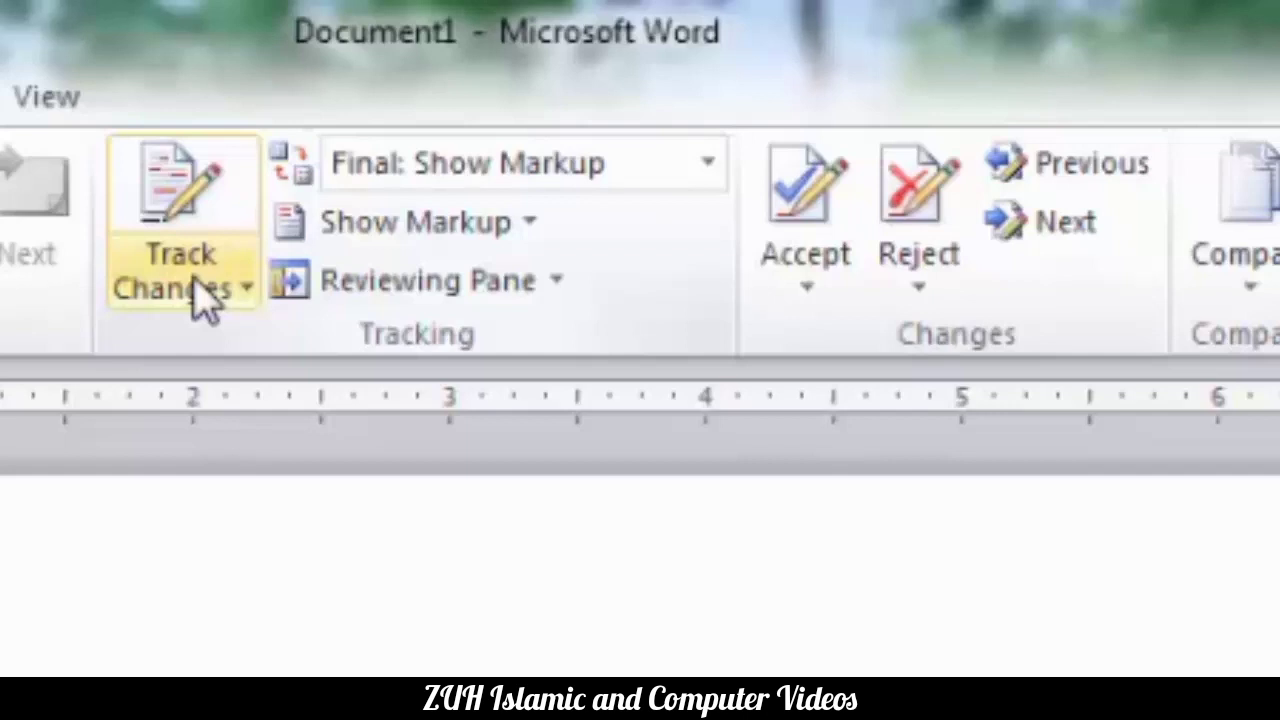
Fill the blank document with sample paragraphs using =rand(20)
{"action": "left_click", "coordinate": [198, 292]}
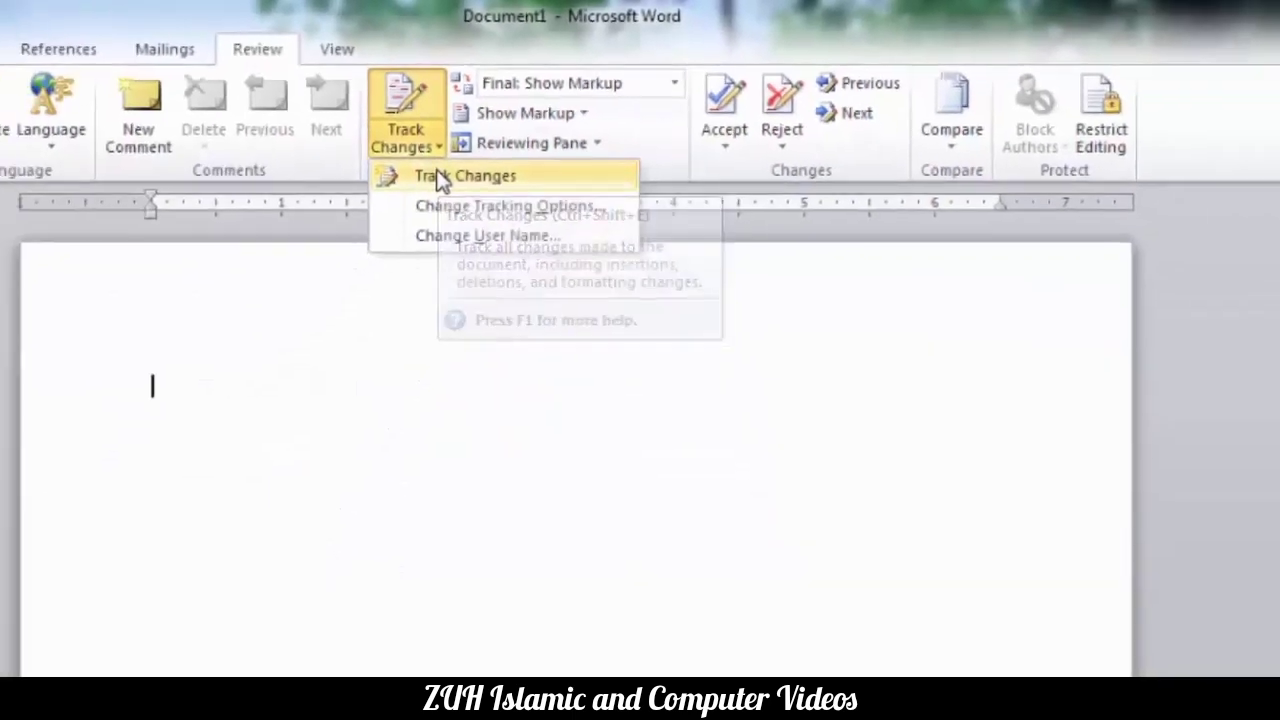
{"action": "left_click", "coordinate": [426, 374]}
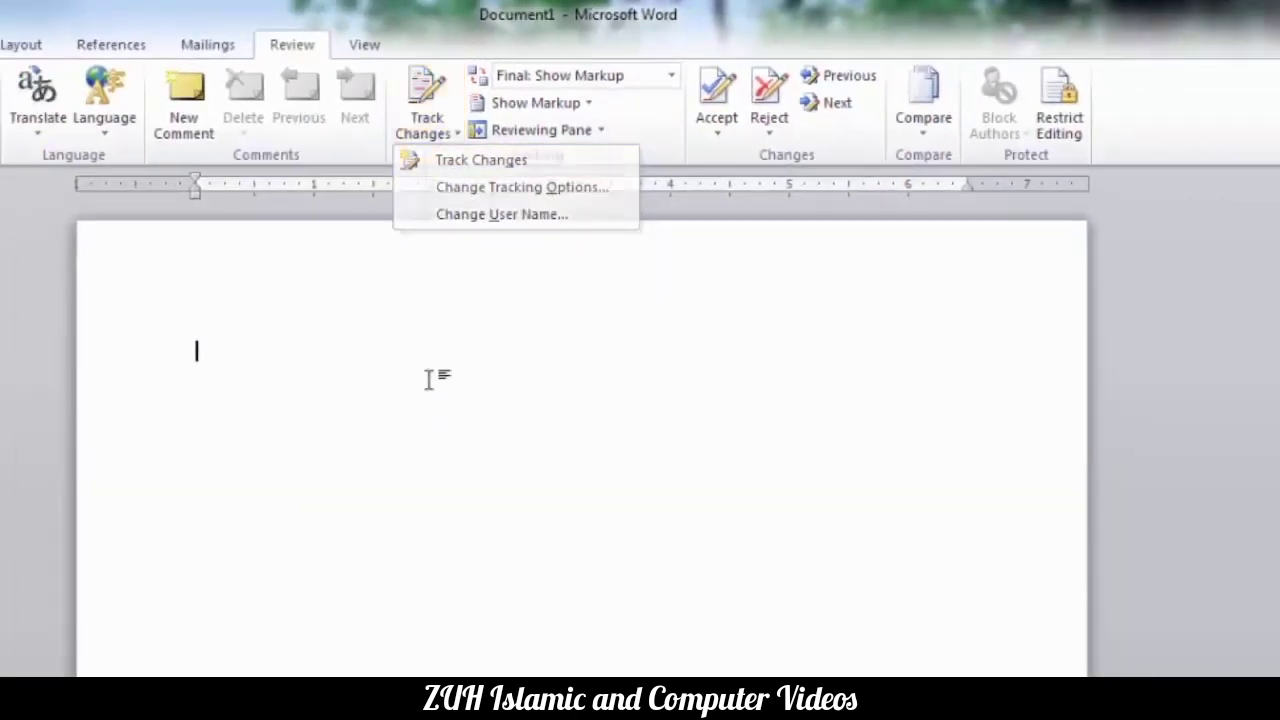
{"action": "type", "text": "=rand(20)"}
{"action": "key", "text": "Return"}
Add the title 'MS Office Book' on a new first line
{"action": "left_click", "coordinate": [195, 350]}
{"action": "key", "text": "Return"}
{"action": "key", "text": "Up"}
{"action": "type", "text": "MS Office B"}
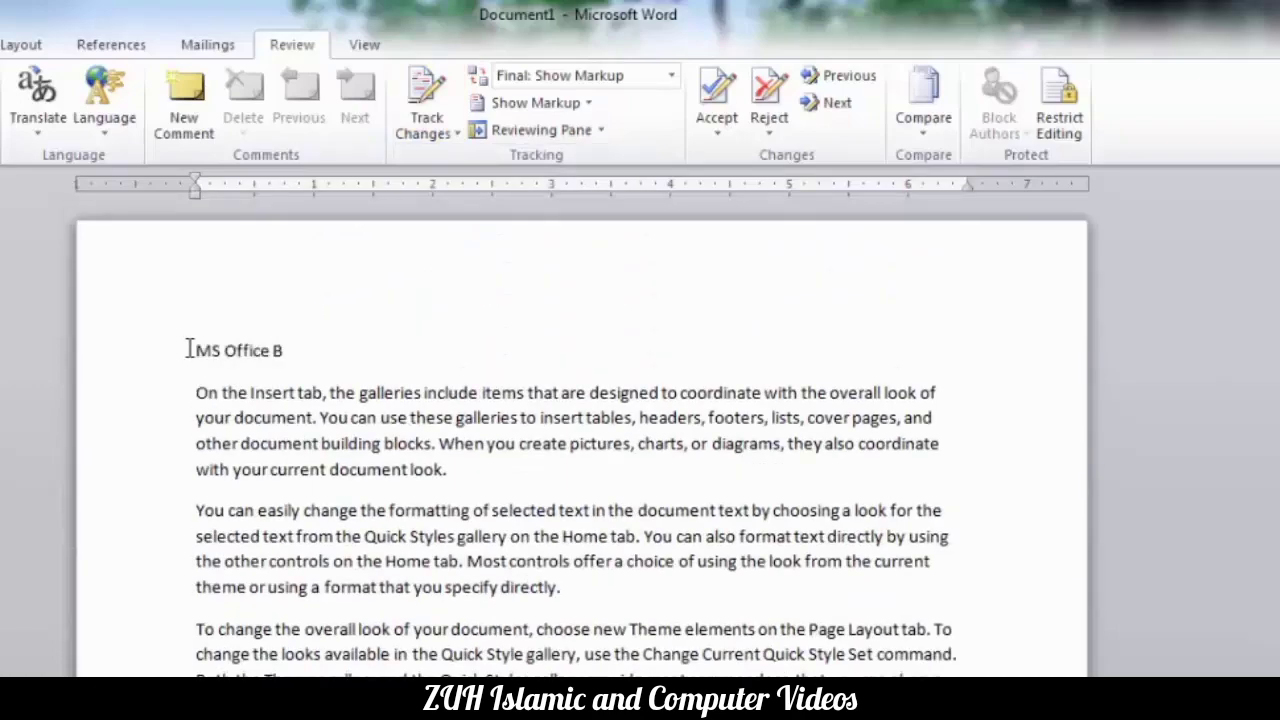
{"action": "type", "text": "ook"}
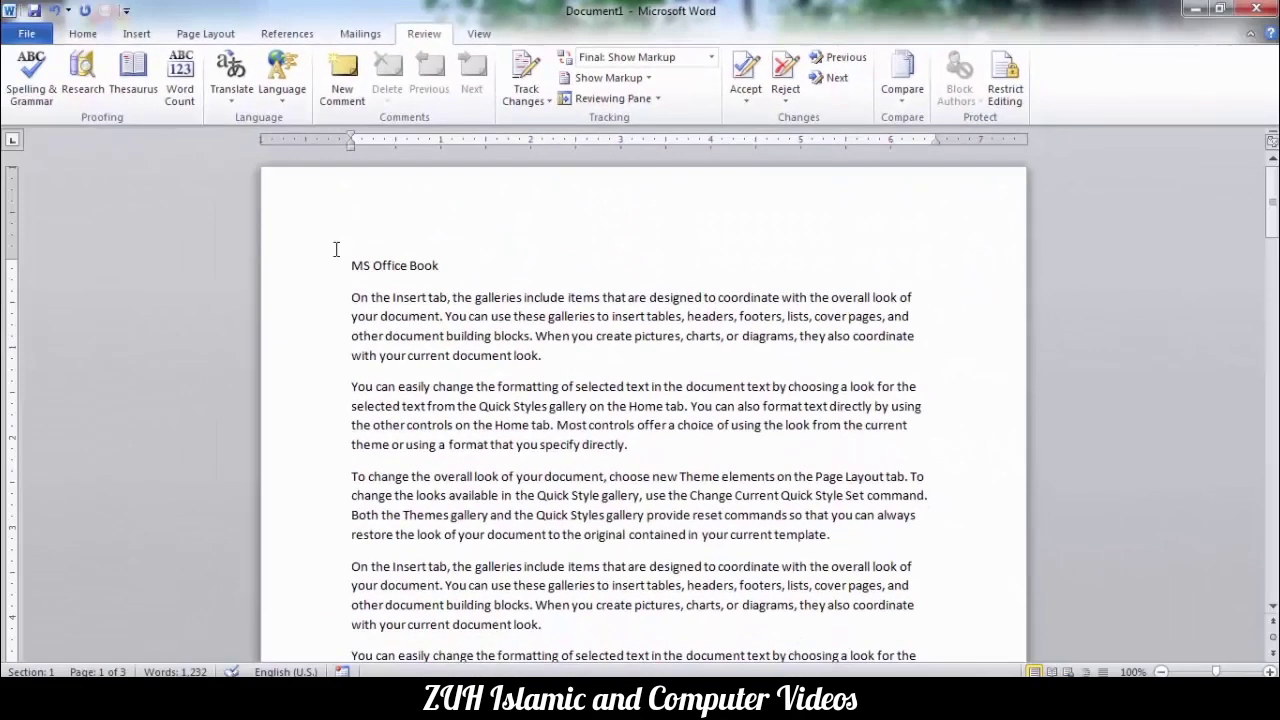
Save the document to the Desktop as 'MS Office Book'
{"action": "left_click", "coordinate": [36, 14]}
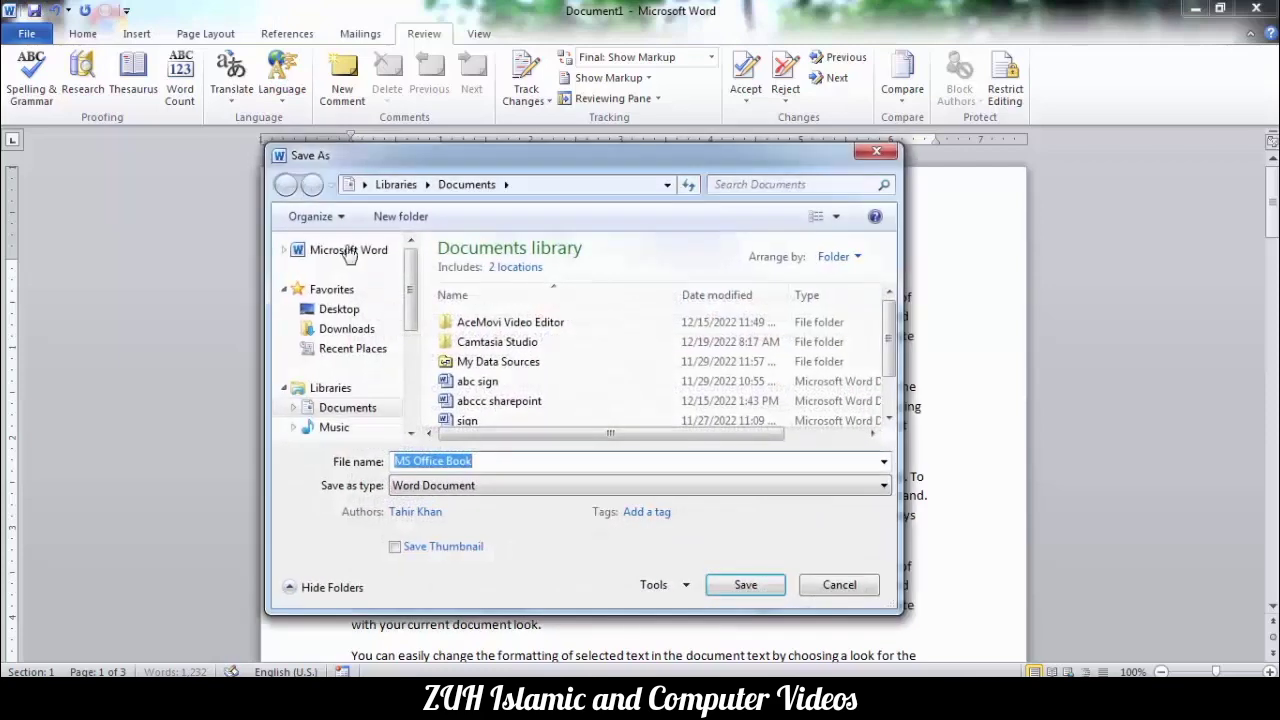
{"action": "left_click", "coordinate": [330, 310]}
{"action": "left_click", "coordinate": [486, 461]}
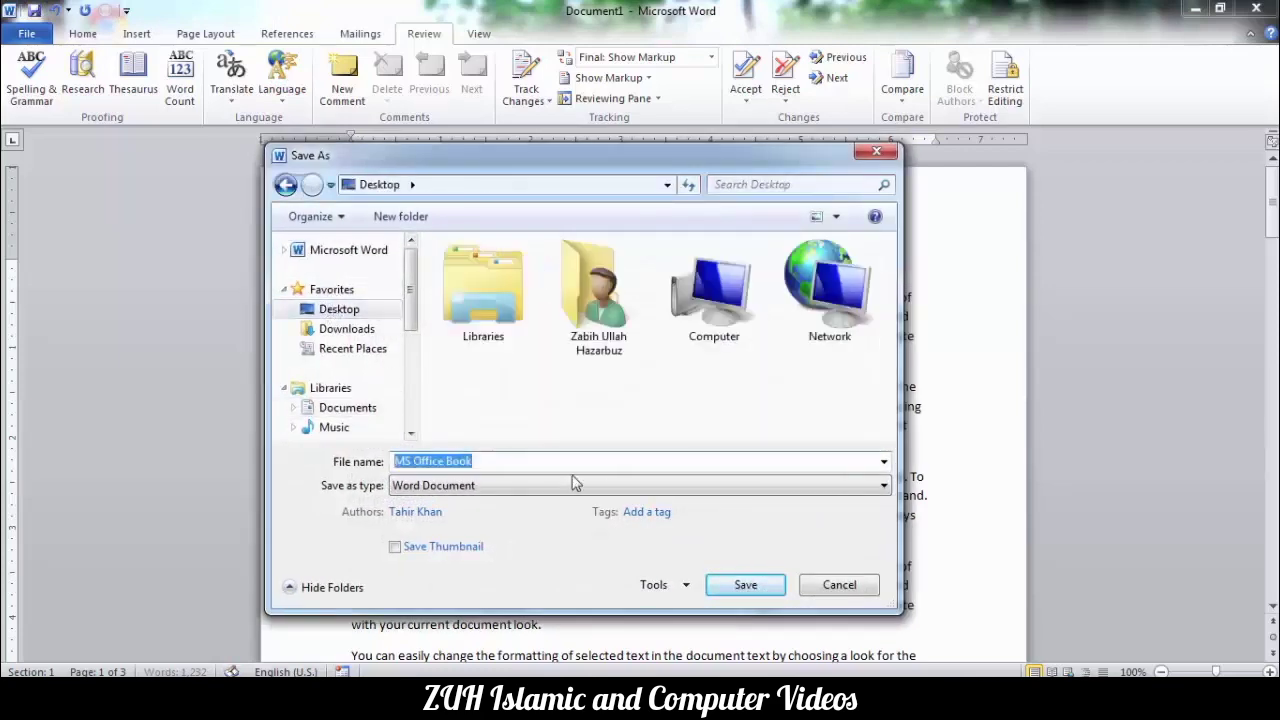
{"action": "left_click", "coordinate": [745, 586]}
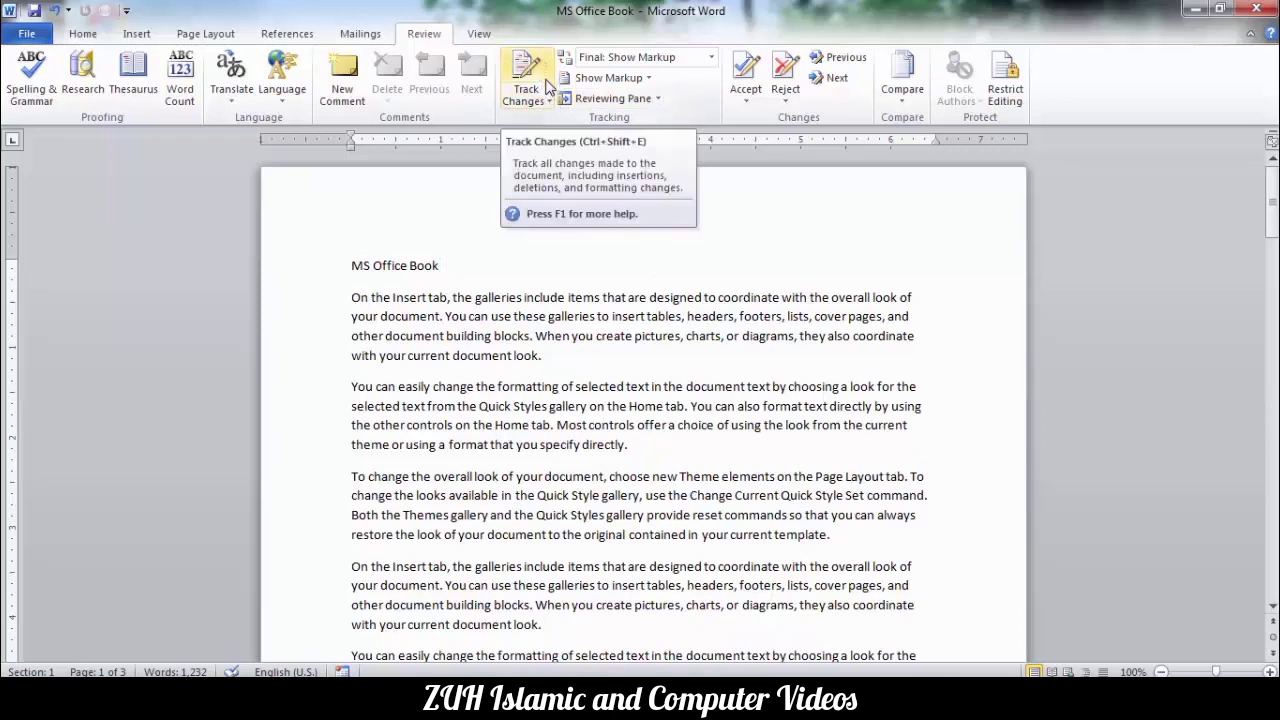
Turn on Track Changes and delete the second paragraph as a tracked deletion
{"action": "left_click", "coordinate": [530, 103]}
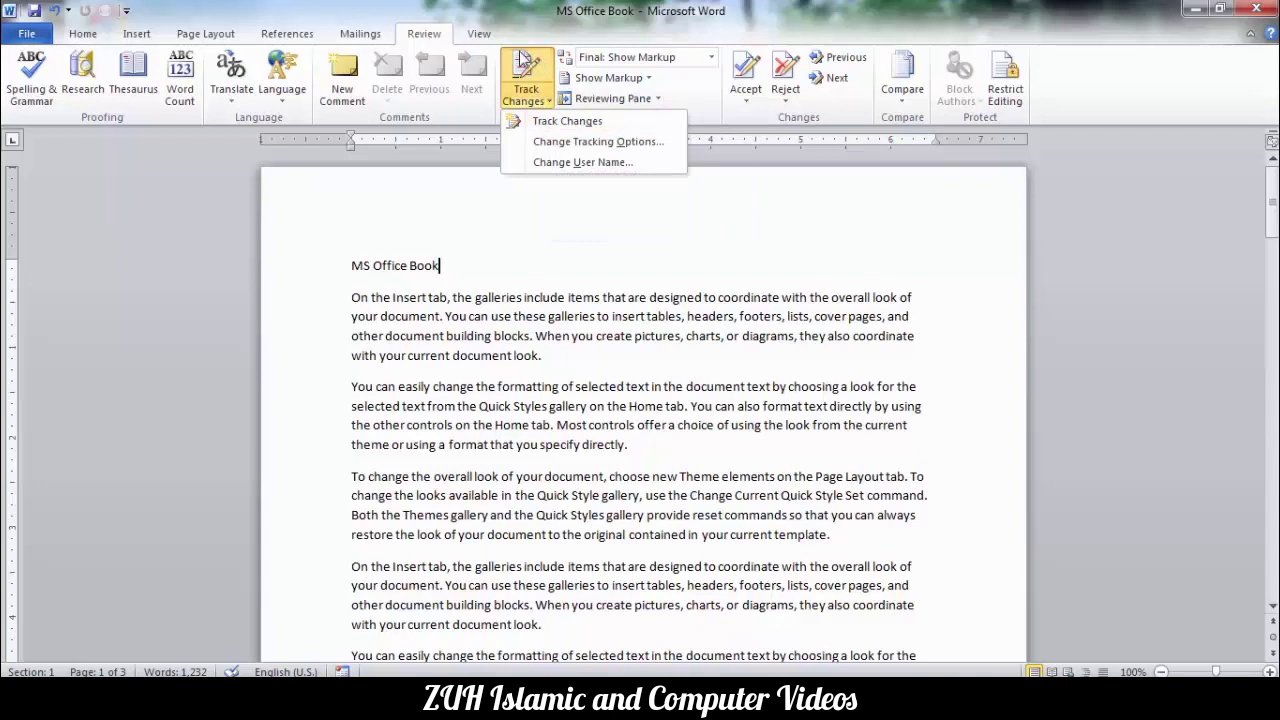
{"action": "left_click", "coordinate": [551, 122]}
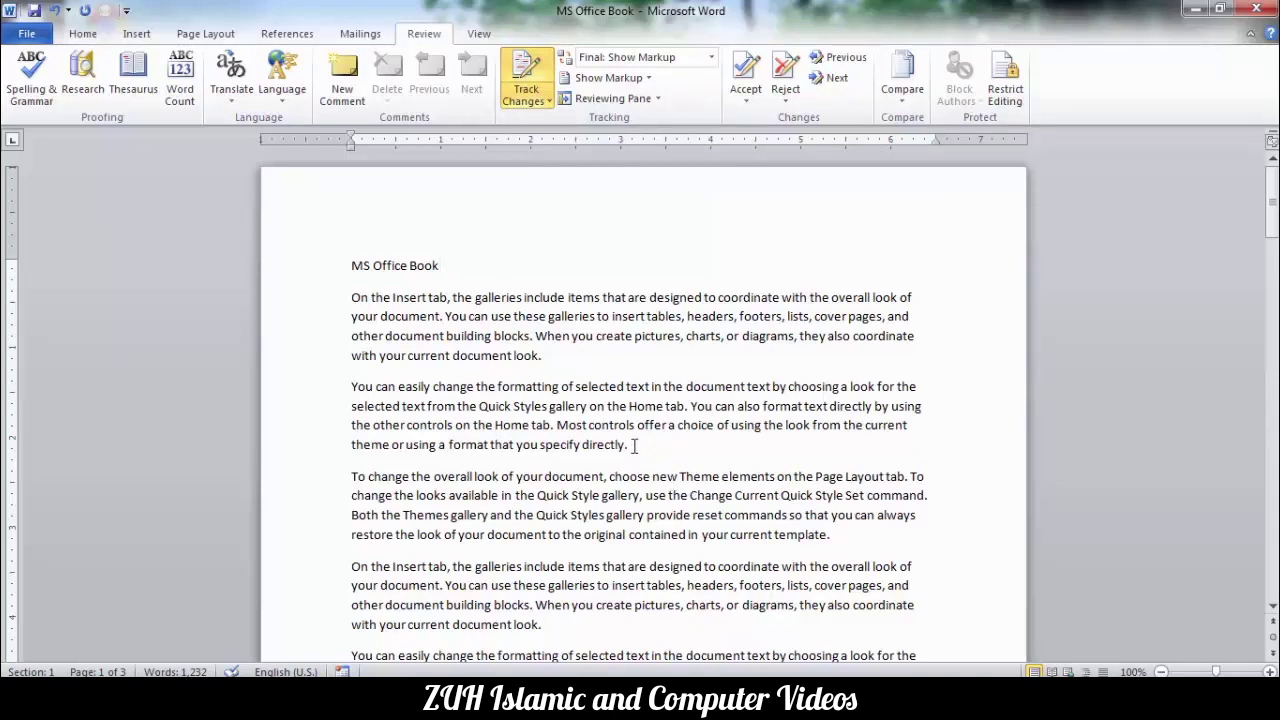
{"action": "left_click_drag", "start_coordinate": [642, 446], "coordinate": [352, 387]}
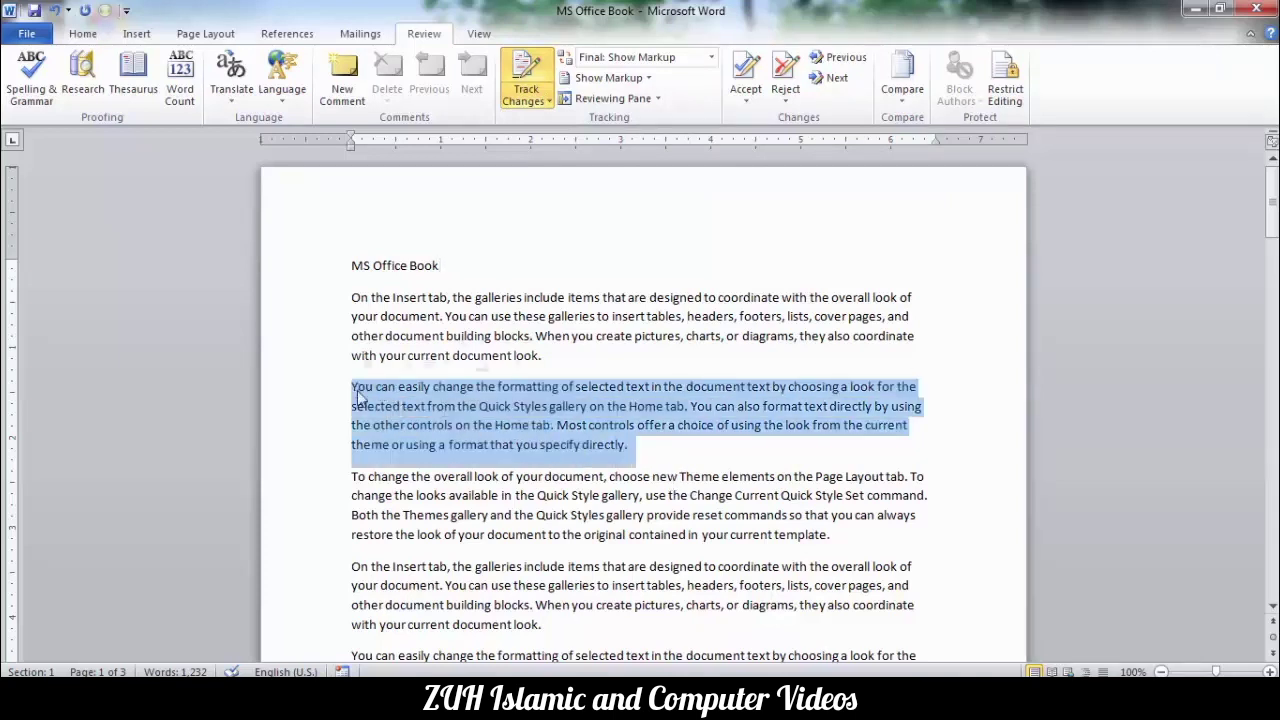
{"action": "key", "text": "Delete"}
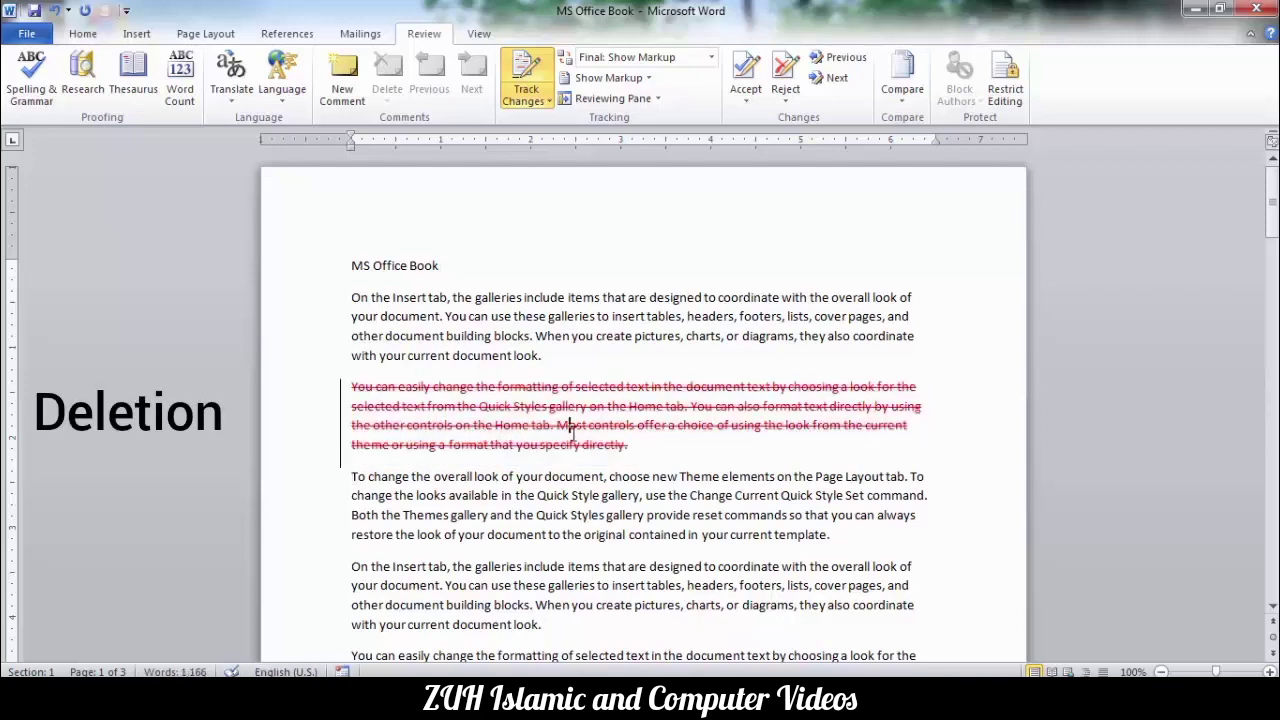
Move the 'To change the overall look' paragraph below the following paragraph
{"action": "scroll", "coordinate": [566, 392], "scroll_direction": "down", "scroll_amount": 3}
{"action": "scroll", "coordinate": [555, 365], "scroll_direction": "down", "scroll_amount": 1}
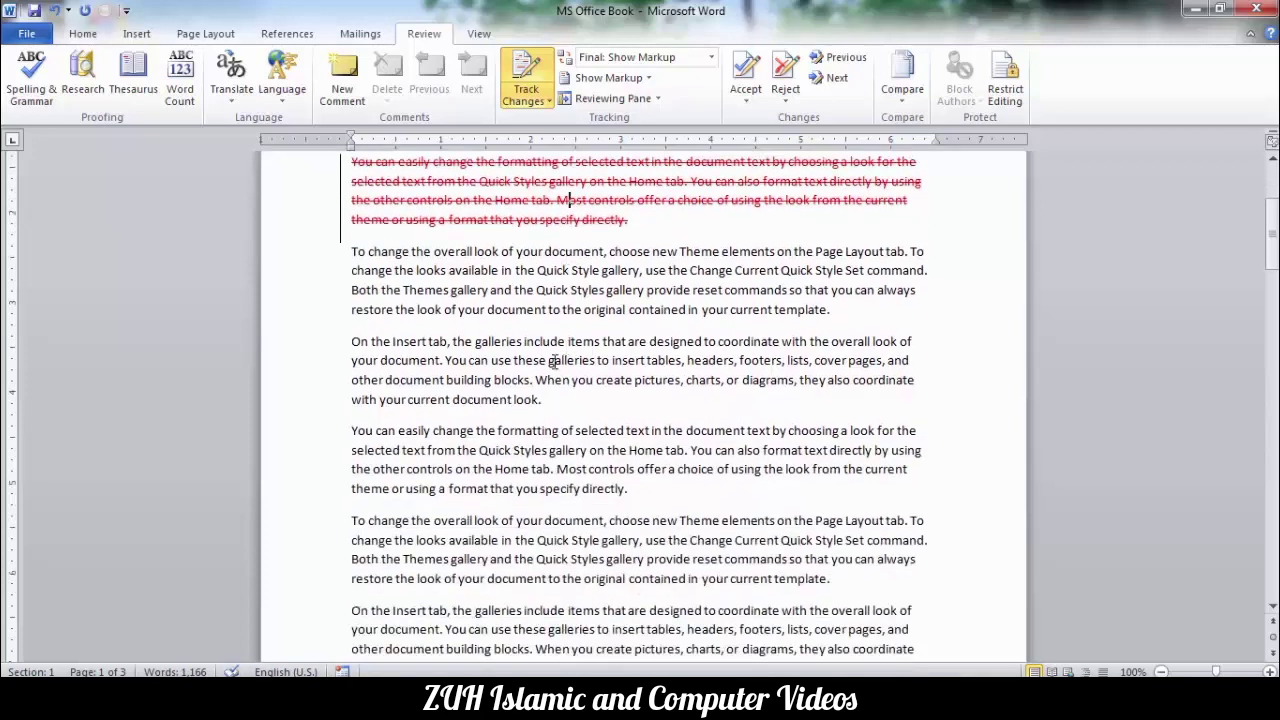
{"action": "mouse_move", "coordinate": [841, 306]}
{"action": "left_mouse_down"}
{"action": "mouse_move", "coordinate": [450, 270]}
{"action": "mouse_move", "coordinate": [352, 246]}
{"action": "mouse_move", "coordinate": [543, 400]}
{"action": "left_mouse_up"}
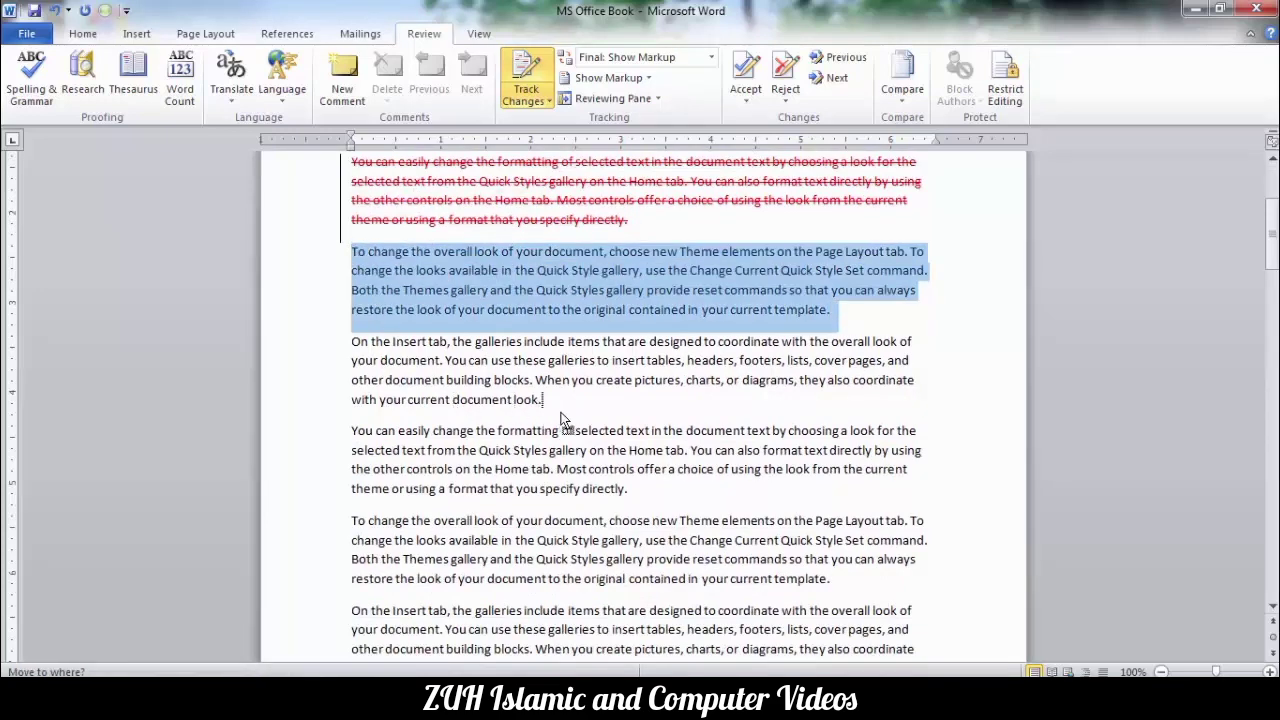
{"action": "left_click_drag", "start_coordinate": [449, 270], "coordinate": [570, 270]}
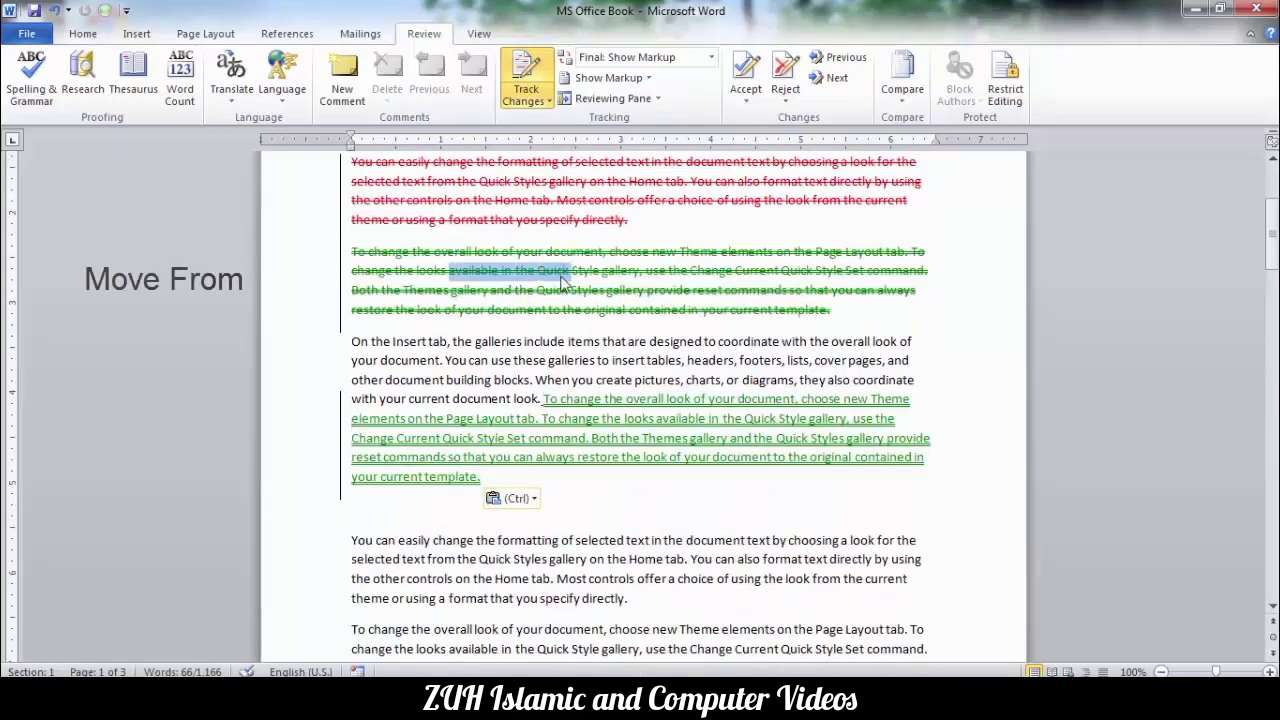
{"action": "left_click_drag", "start_coordinate": [551, 400], "coordinate": [600, 400]}
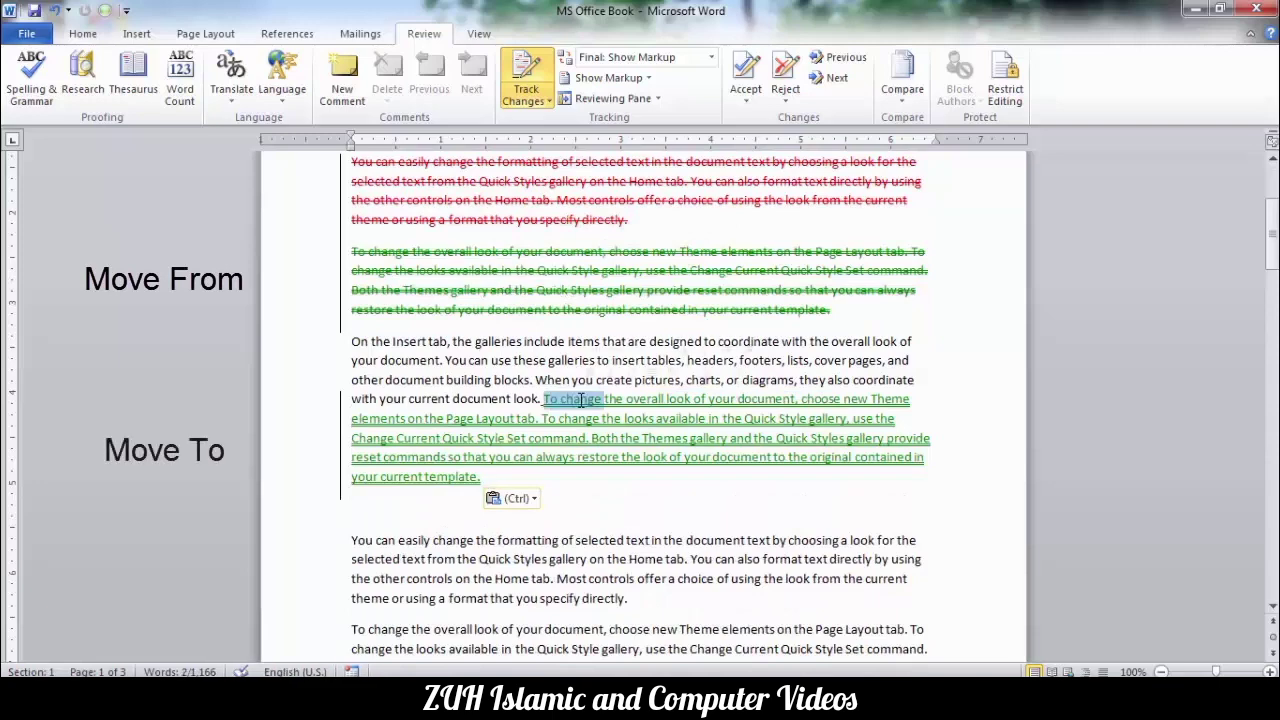
{"action": "left_click", "coordinate": [519, 340]}
Select the 'MS Office Book' title at the top of the document
{"action": "scroll", "coordinate": [519, 340], "scroll_direction": "up", "scroll_amount": 1}
{"action": "scroll", "coordinate": [505, 328], "scroll_direction": "up", "scroll_amount": 1}
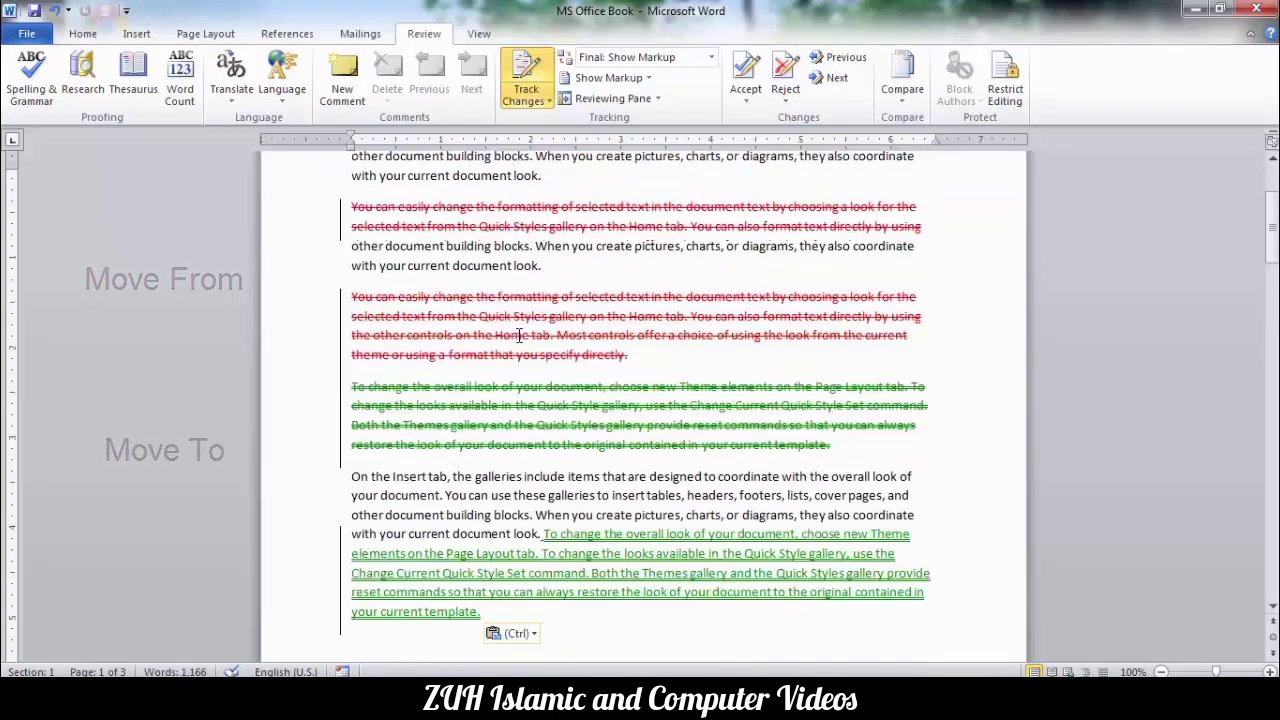
{"action": "scroll", "coordinate": [495, 316], "scroll_direction": "up", "scroll_amount": 2}
{"action": "left_click_drag", "start_coordinate": [456, 267], "coordinate": [350, 266]}
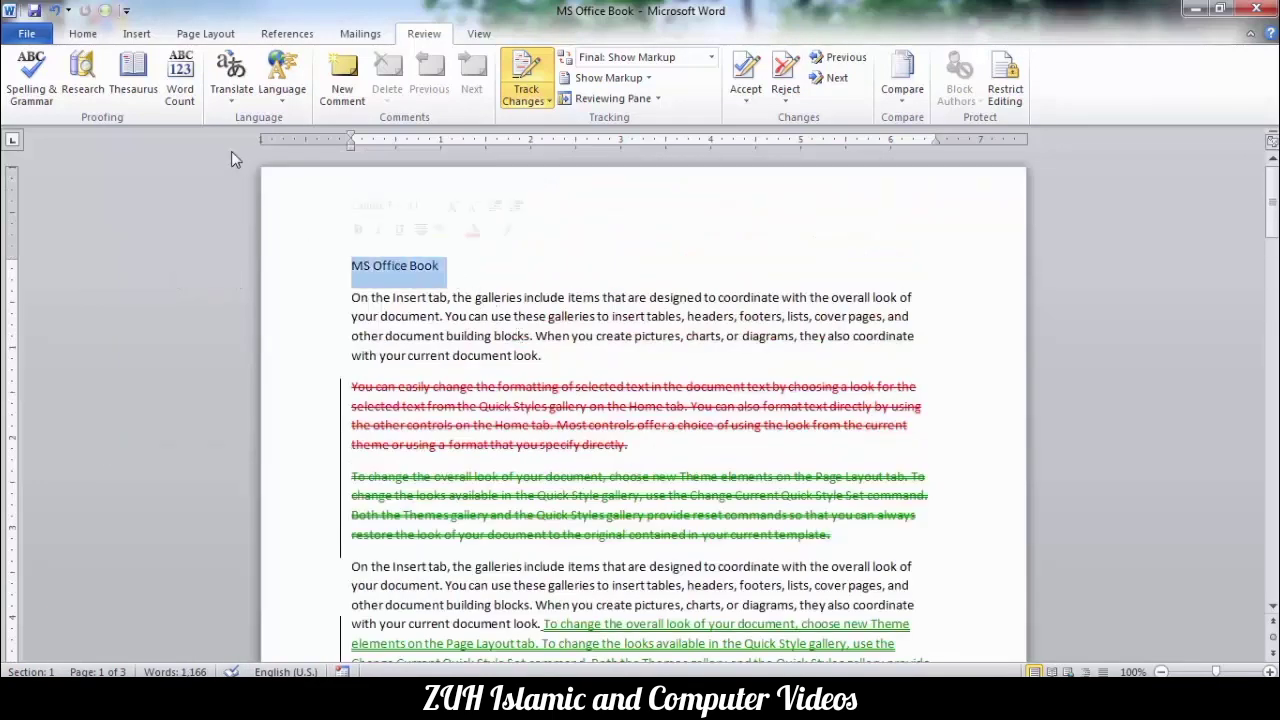
Enlarge the title to 20 pt with Grow Font on the Home tab
{"action": "left_click", "coordinate": [88, 34]}
{"action": "left_click", "coordinate": [290, 64]}
{"action": "left_click", "coordinate": [290, 64]}
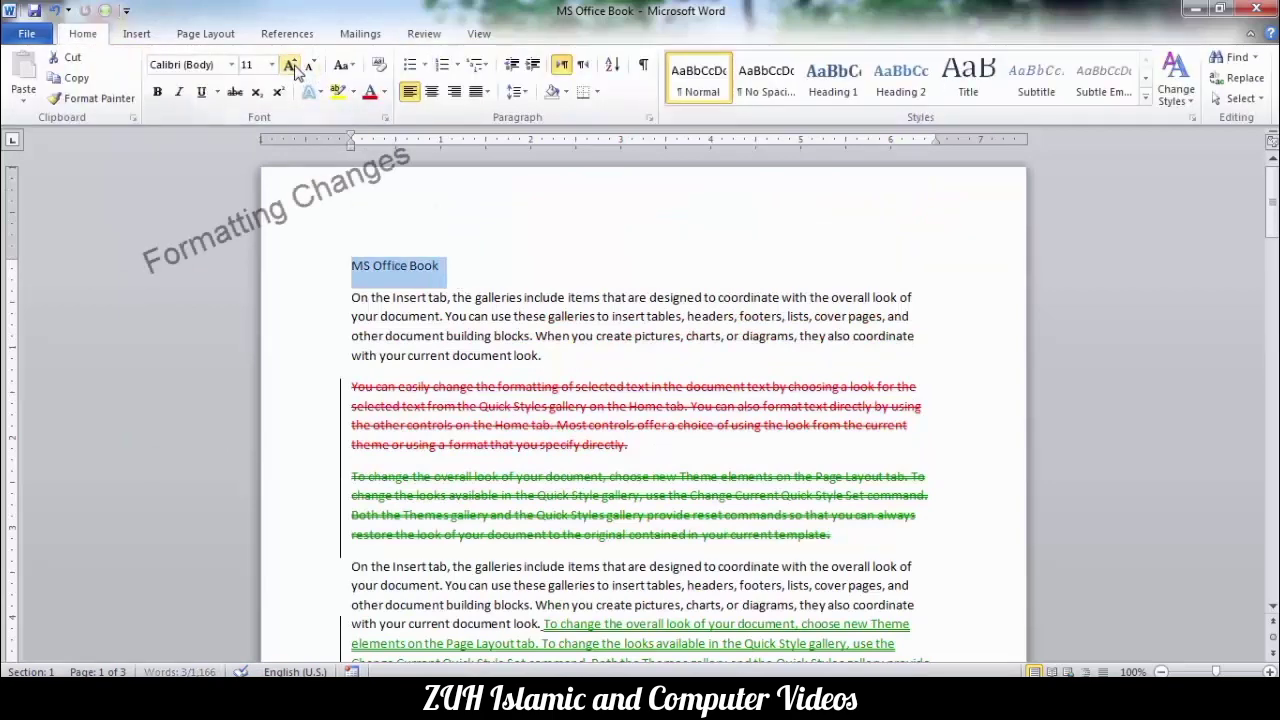
{"action": "left_click", "coordinate": [290, 64]}
{"action": "left_click", "coordinate": [290, 64]}
{"action": "left_click", "coordinate": [290, 64]}
{"action": "left_click", "coordinate": [990, 278]}
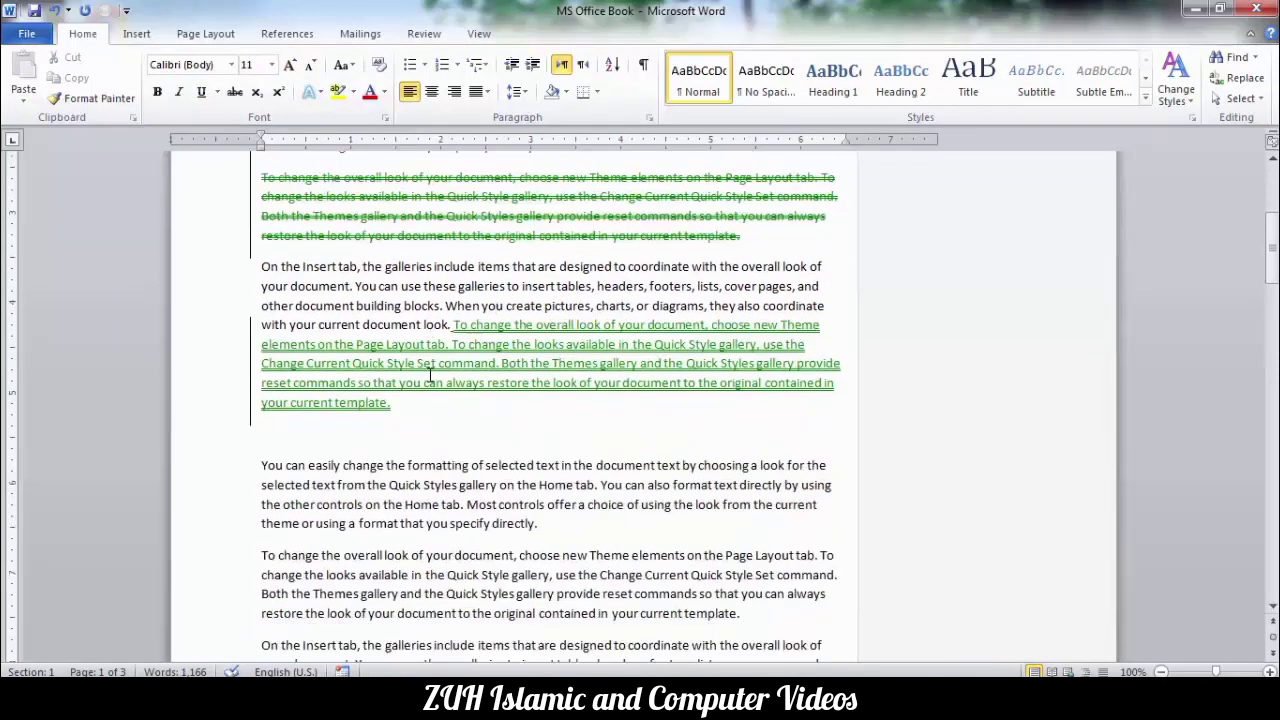
Add a new line 'This is my Book of MS Office' after 'specify directly.'
{"action": "key", "text": "Return"}
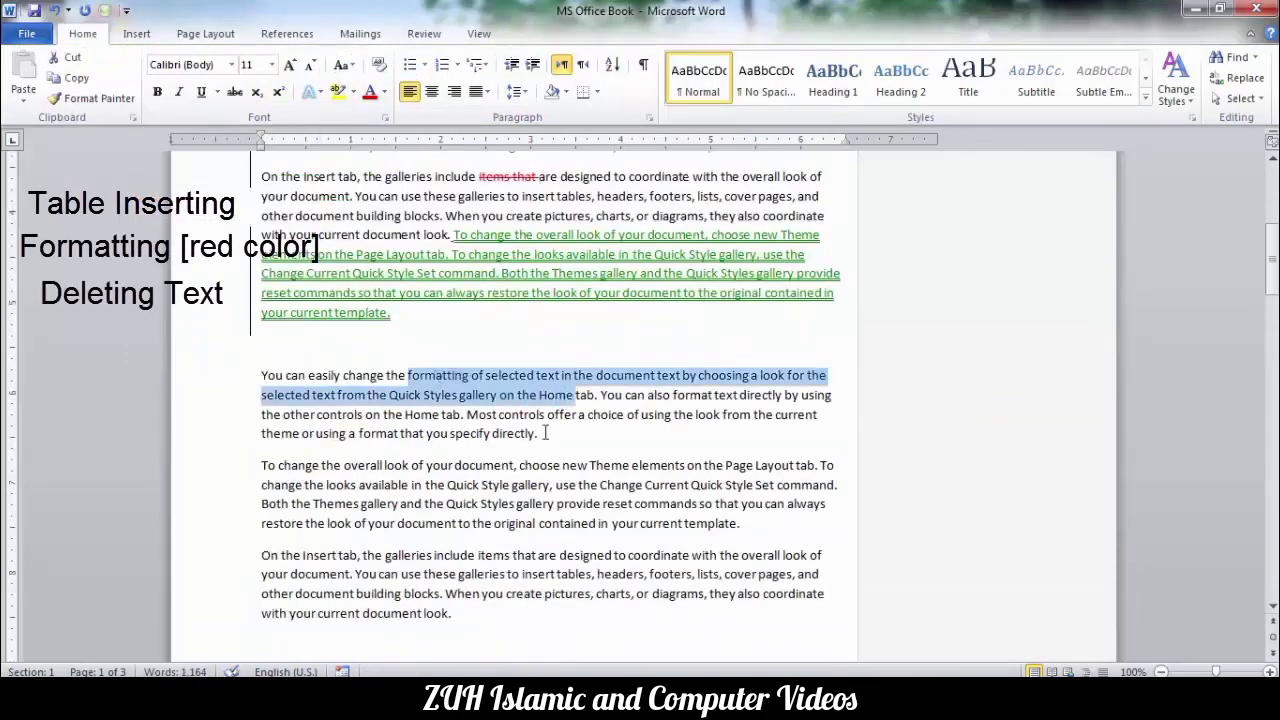
{"action": "type", "text": "This is my Book of MS Office"}
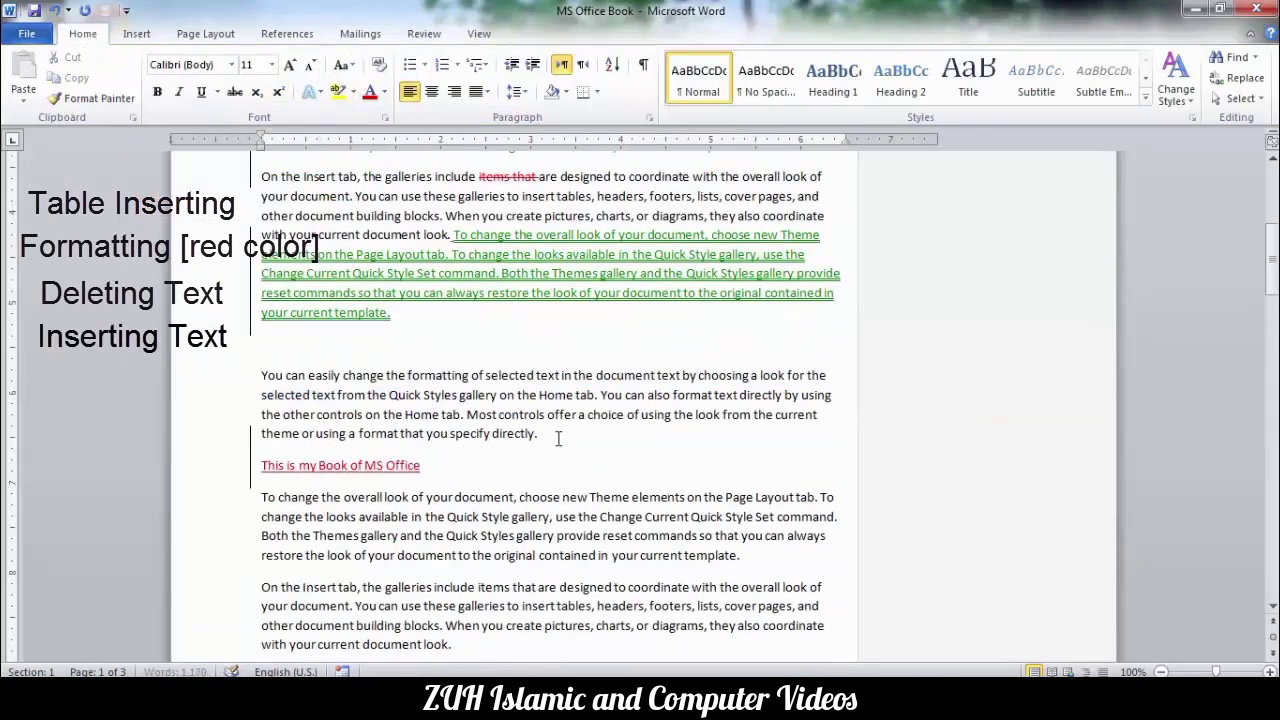
{"action": "left_click", "coordinate": [423, 33]}
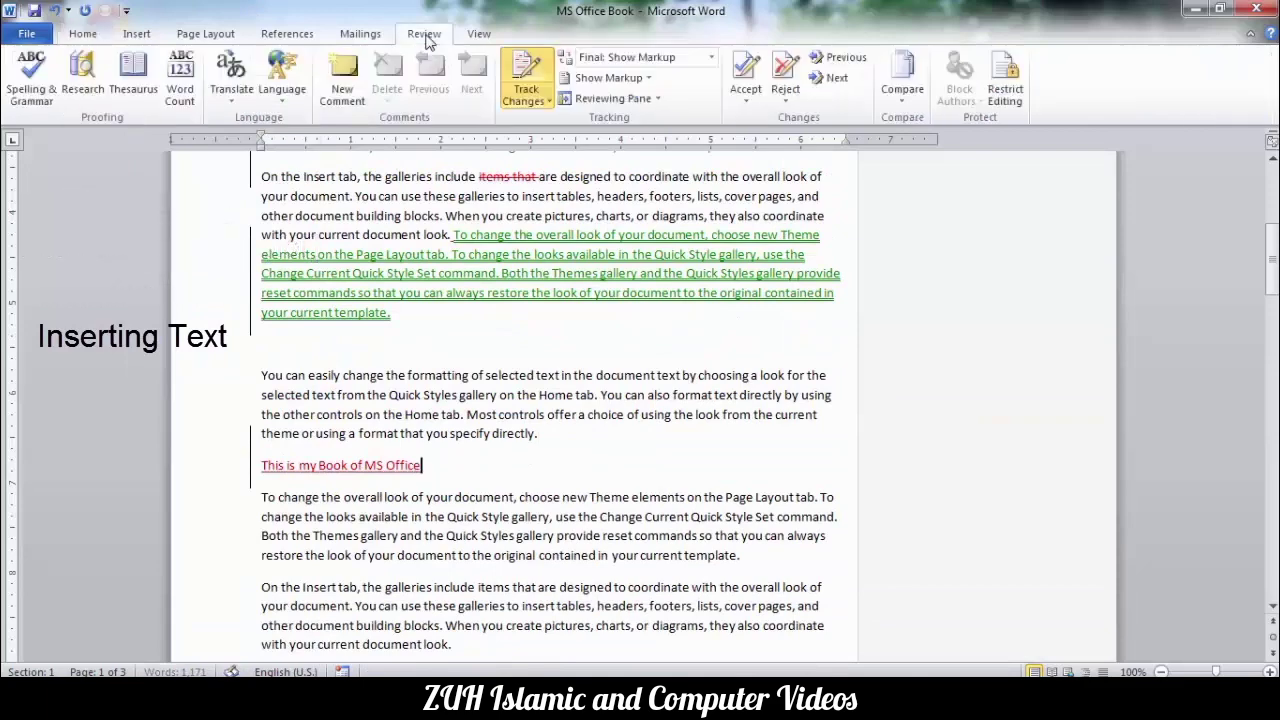
In Track Changes Options, mark insertions with Underline in Turquoise
{"action": "left_click", "coordinate": [546, 100]}
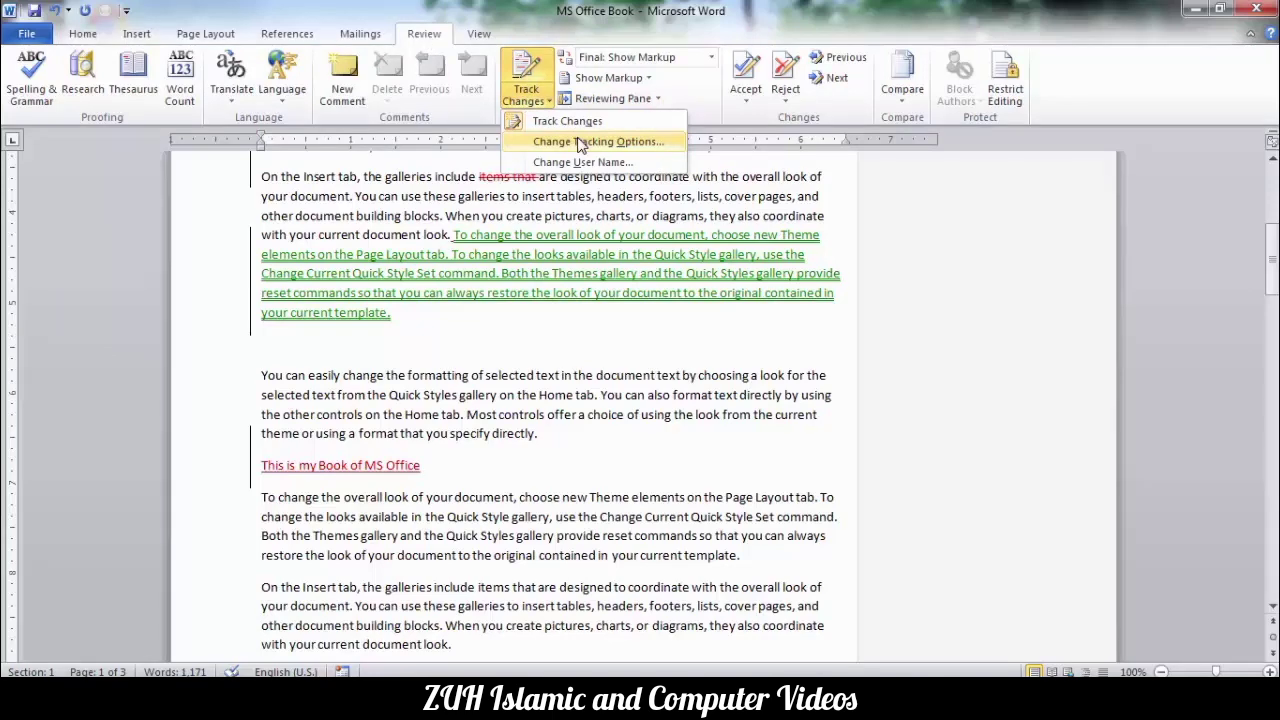
{"action": "left_click", "coordinate": [656, 276]}
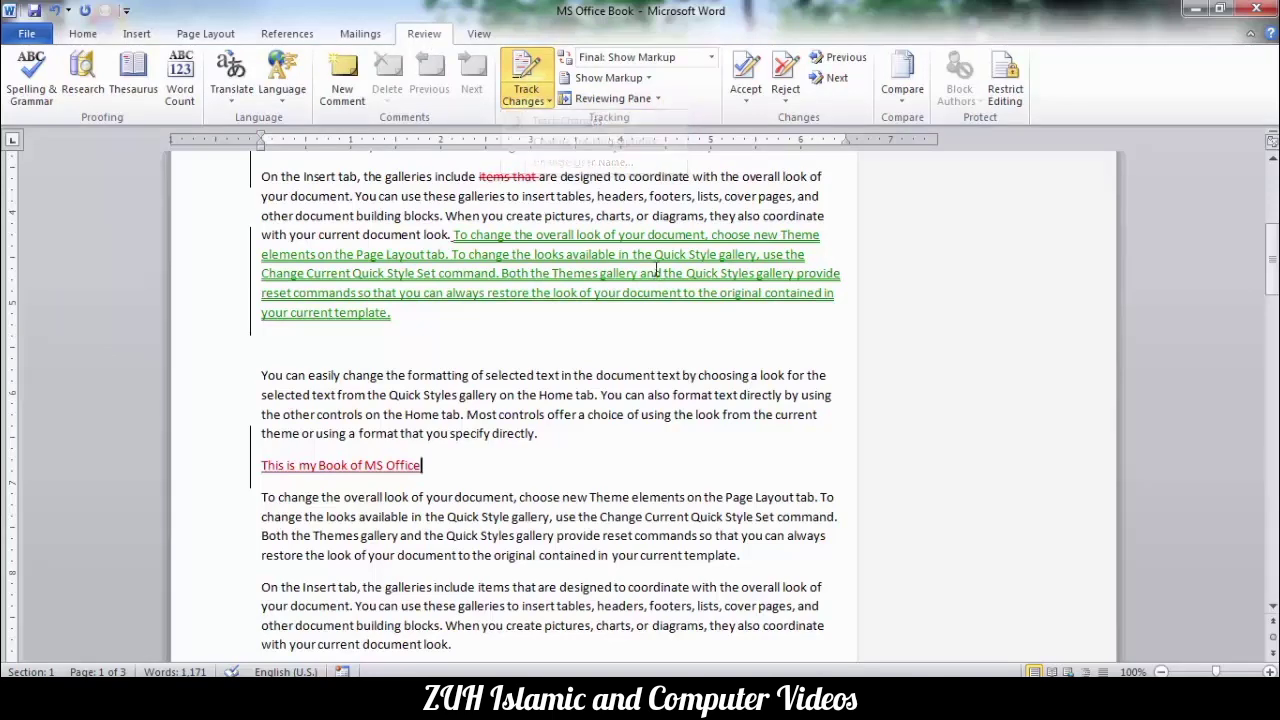
{"action": "scroll", "coordinate": [656, 270], "scroll_direction": "up", "scroll_amount": 7}
{"action": "left_click", "coordinate": [532, 97]}
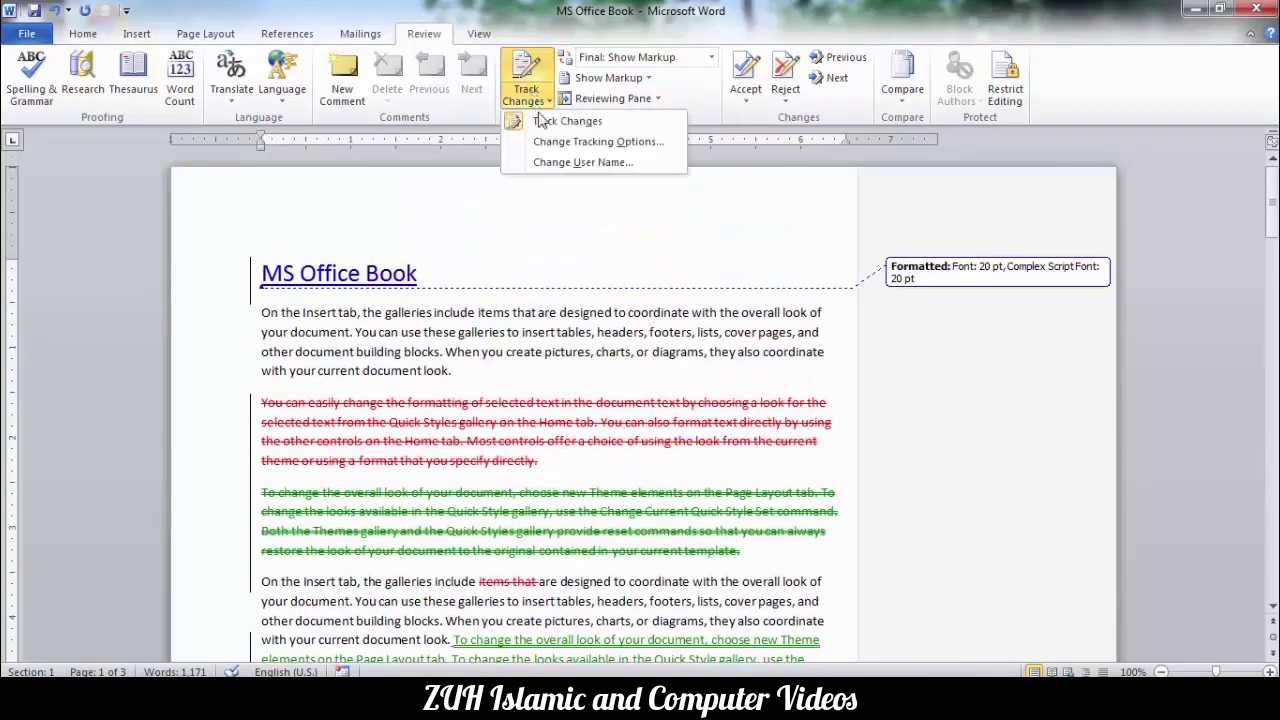
{"action": "left_click", "coordinate": [598, 140]}
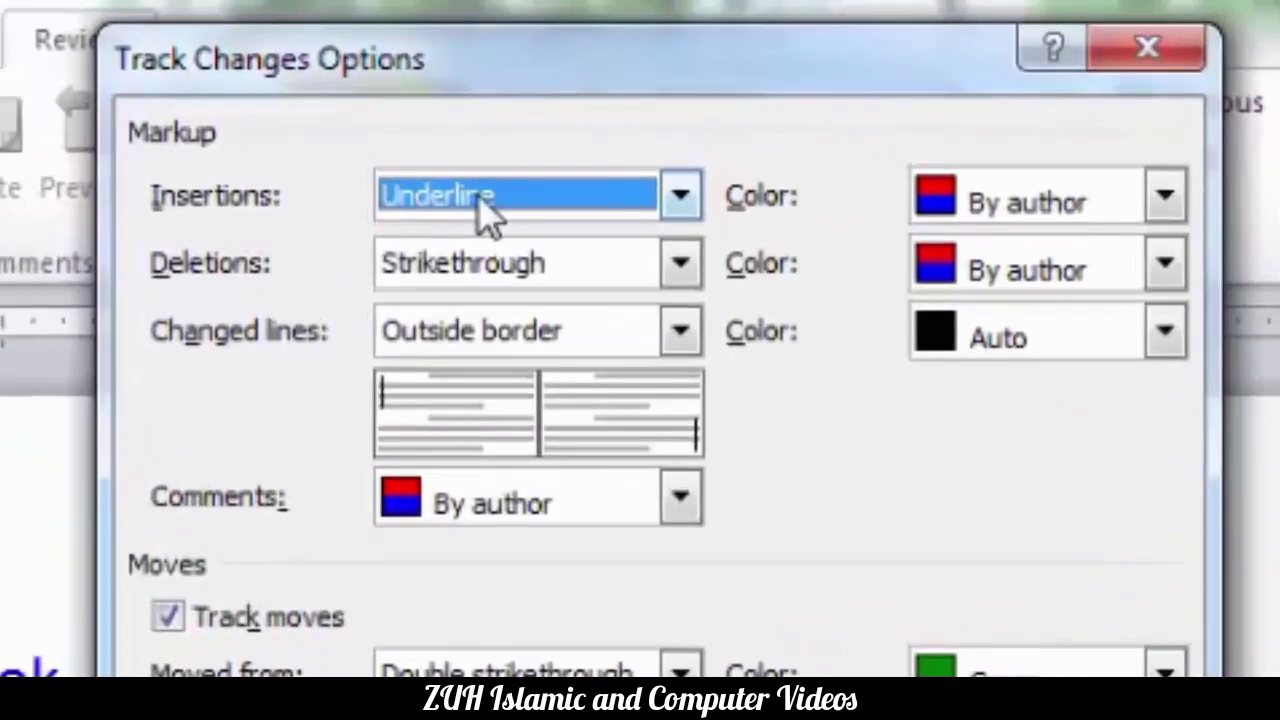
{"action": "left_click", "coordinate": [492, 176]}
{"action": "left_click", "coordinate": [480, 198]}
{"action": "left_click", "coordinate": [1026, 216]}
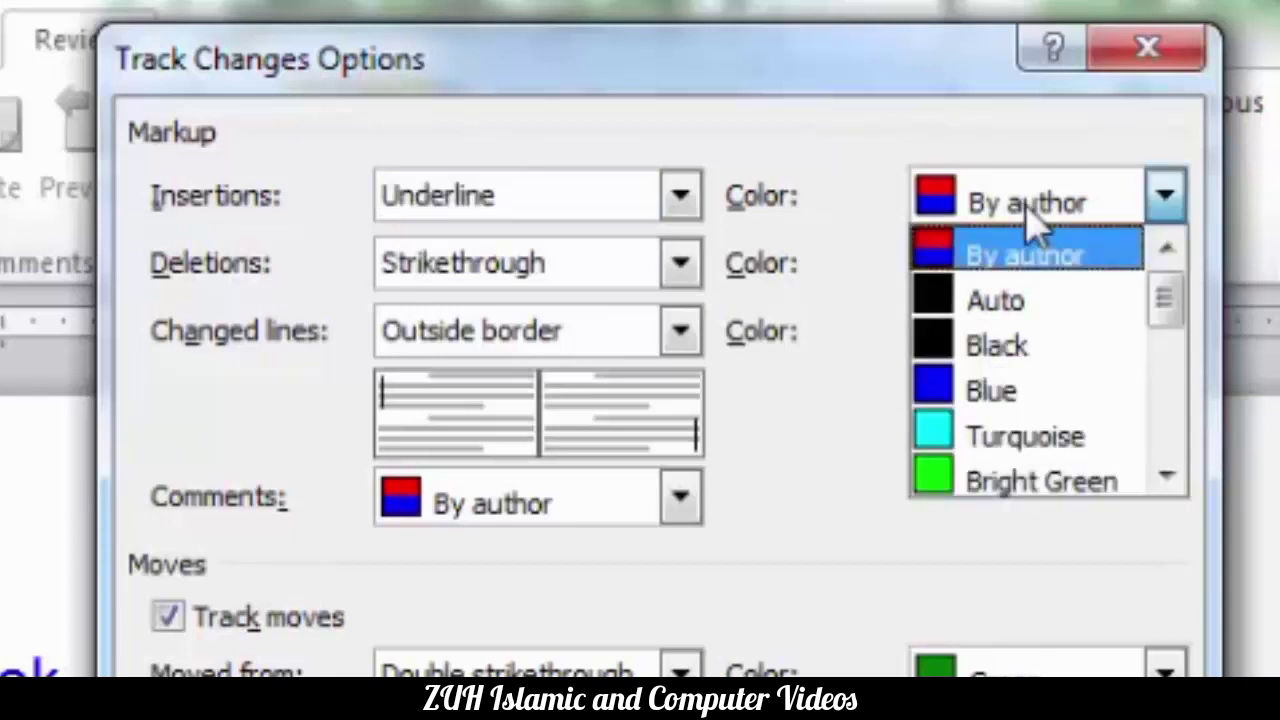
{"action": "left_click", "coordinate": [1006, 440]}
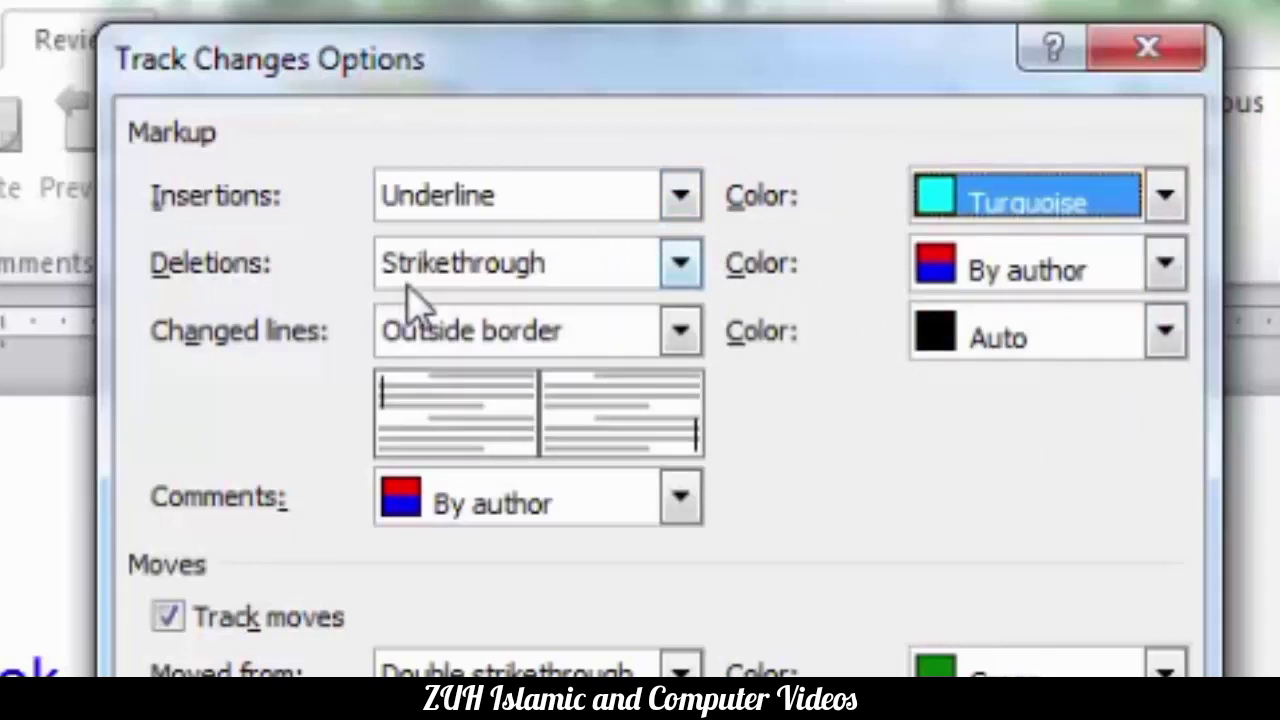
Show deletions in Blue and mark changed lines with a blue right border
{"action": "left_click", "coordinate": [968, 280]}
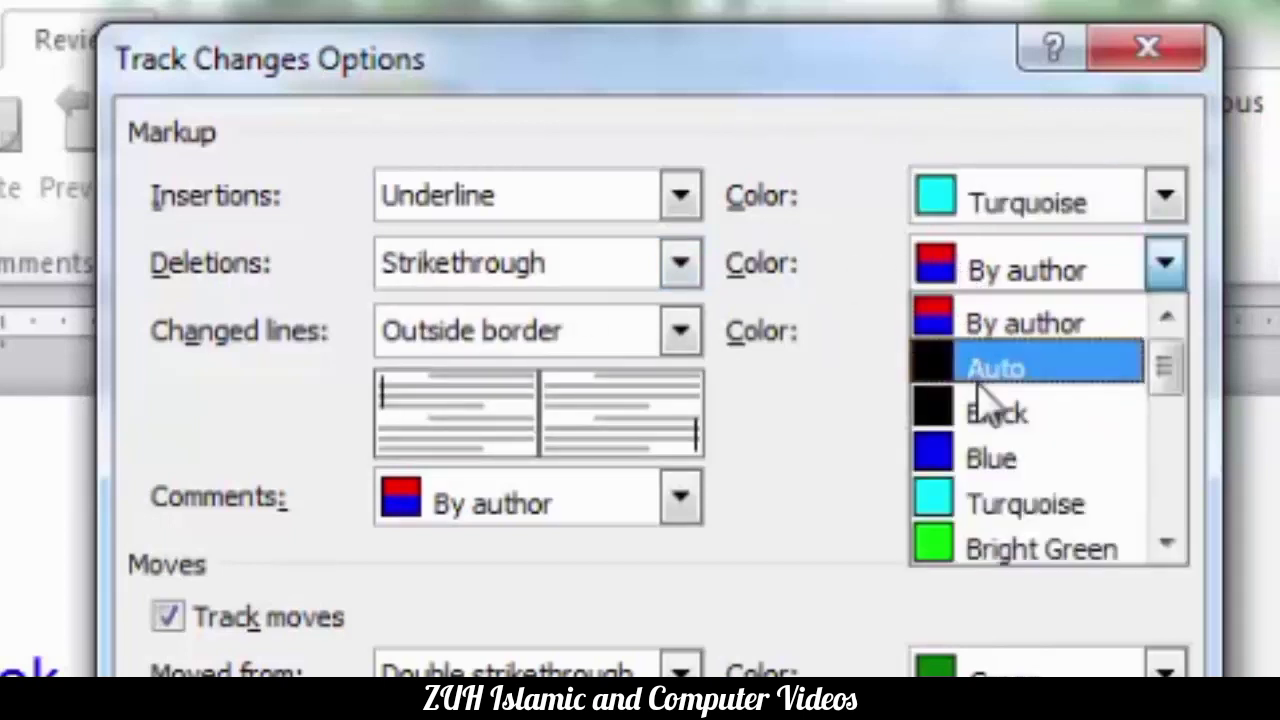
{"action": "left_click", "coordinate": [996, 460]}
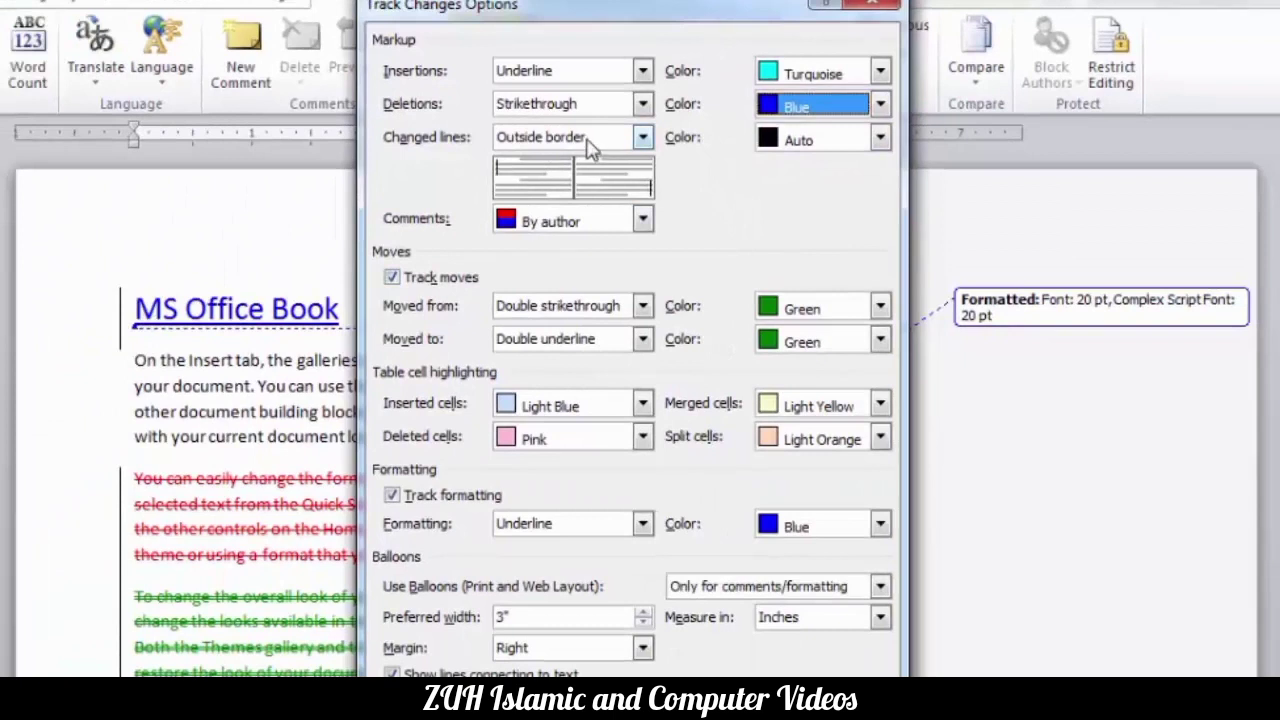
{"action": "left_click", "coordinate": [592, 140]}
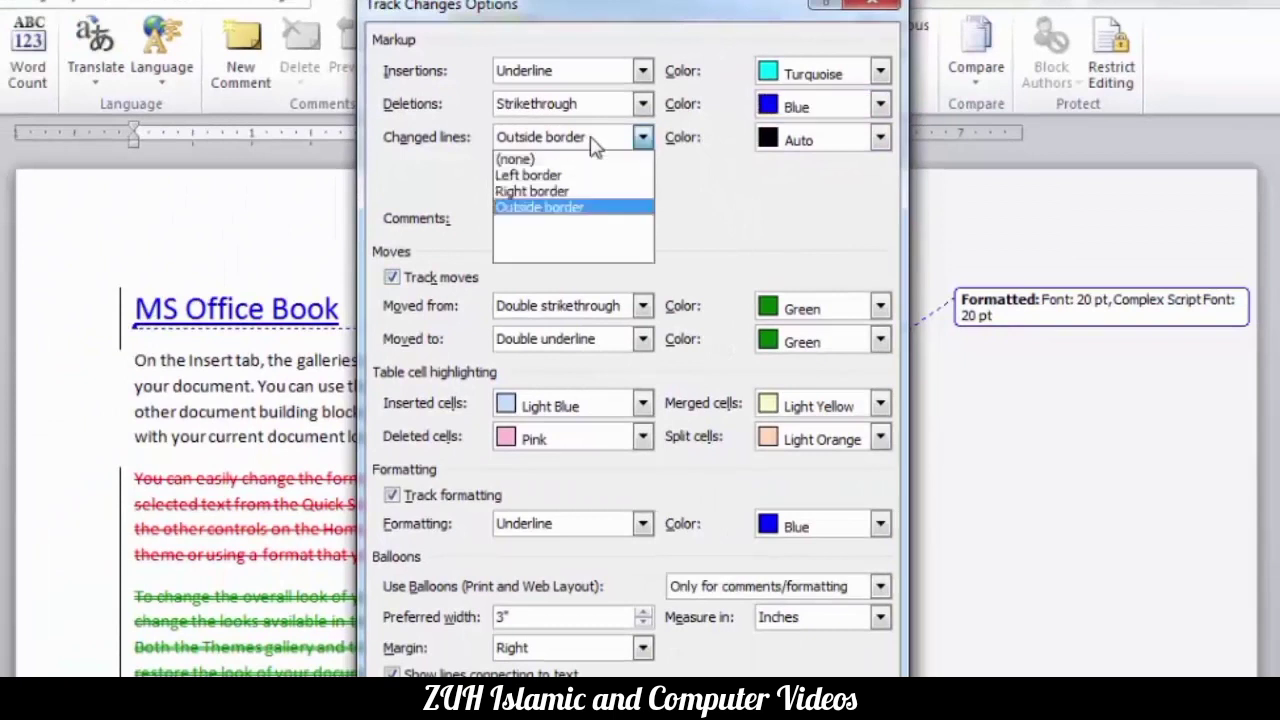
{"action": "left_click", "coordinate": [564, 191]}
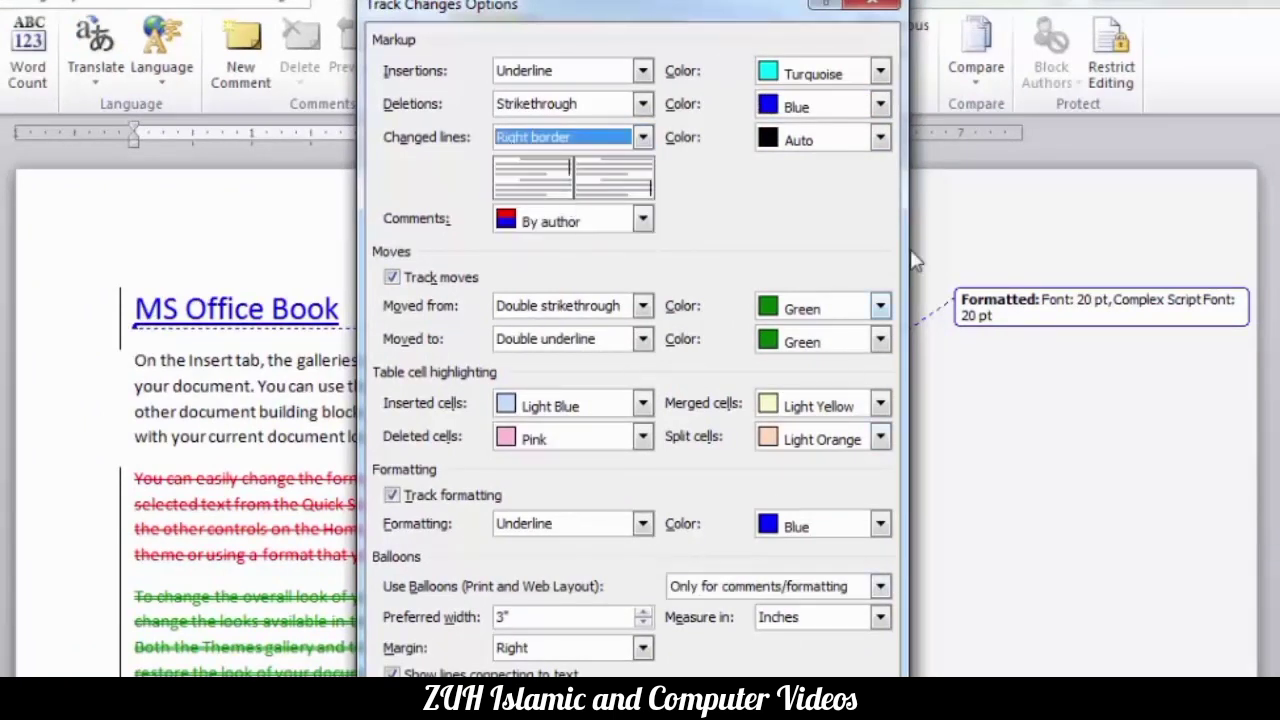
{"action": "left_click", "coordinate": [838, 142]}
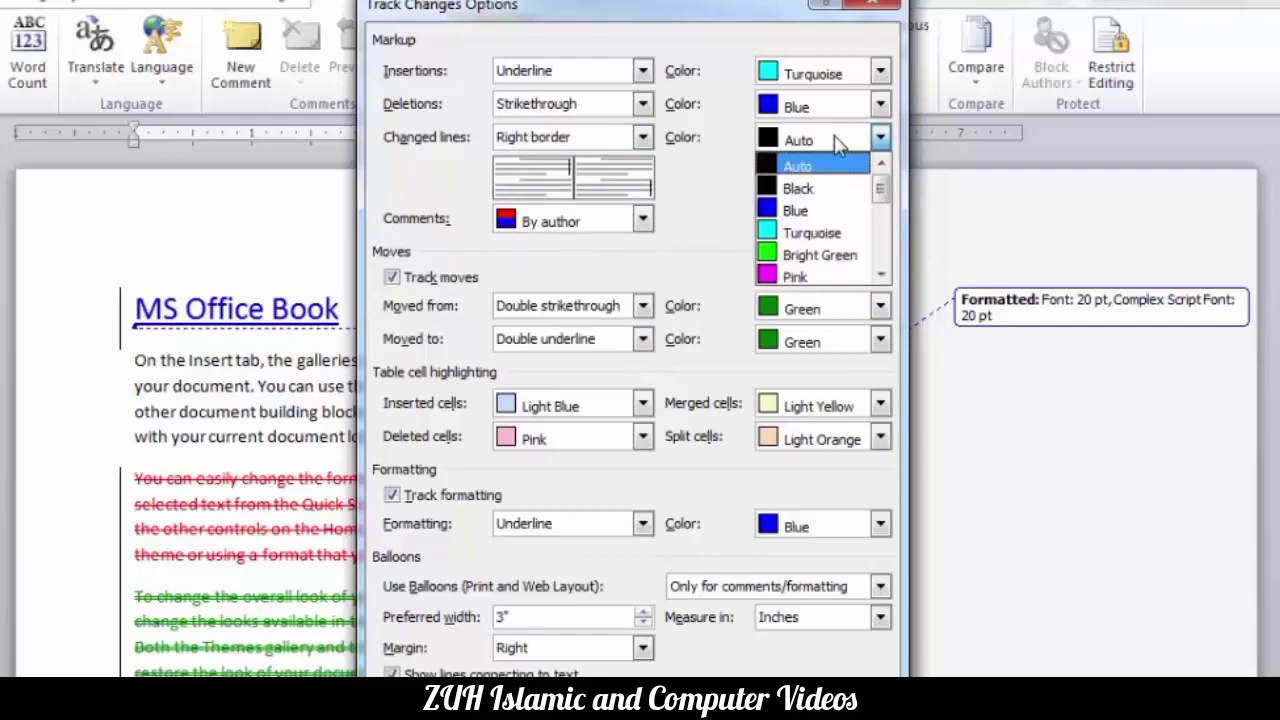
{"action": "left_click", "coordinate": [818, 210]}
{"action": "left_click", "coordinate": [740, 612]}
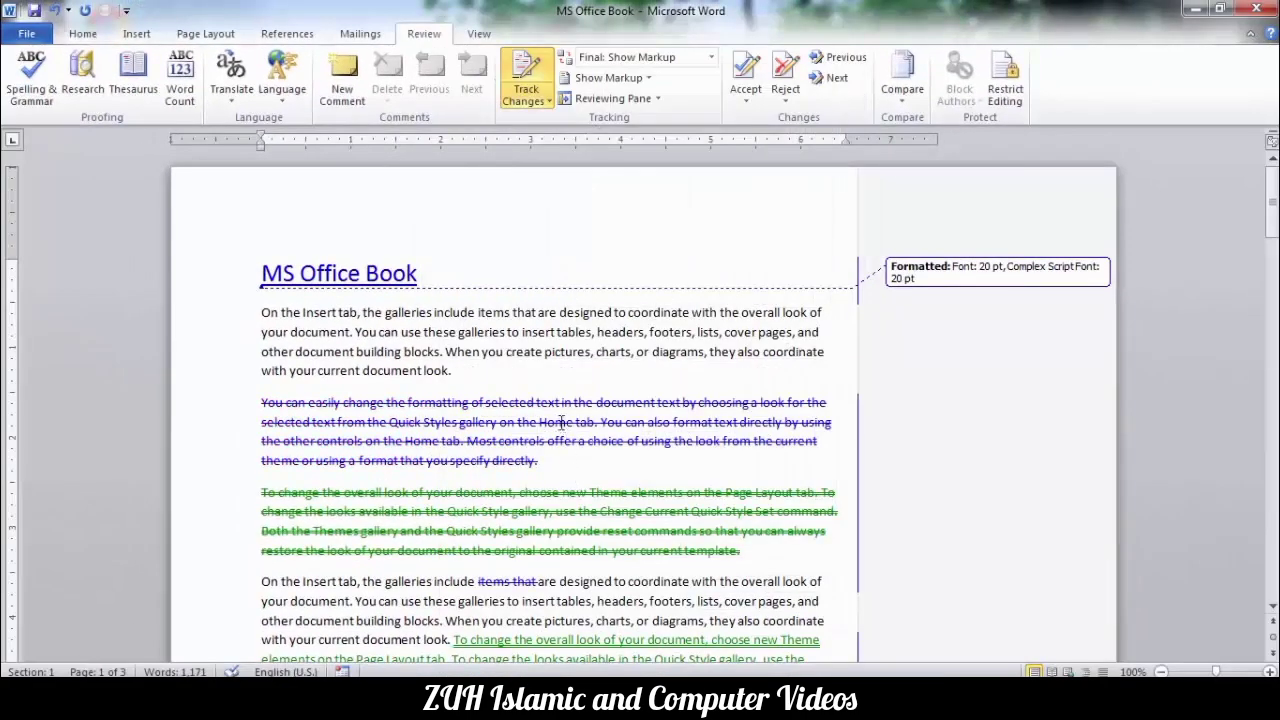
Attach a comment reading 'This is comment' to the word 'blocks'
{"action": "left_click_drag", "start_coordinate": [557, 404], "coordinate": [640, 401]}
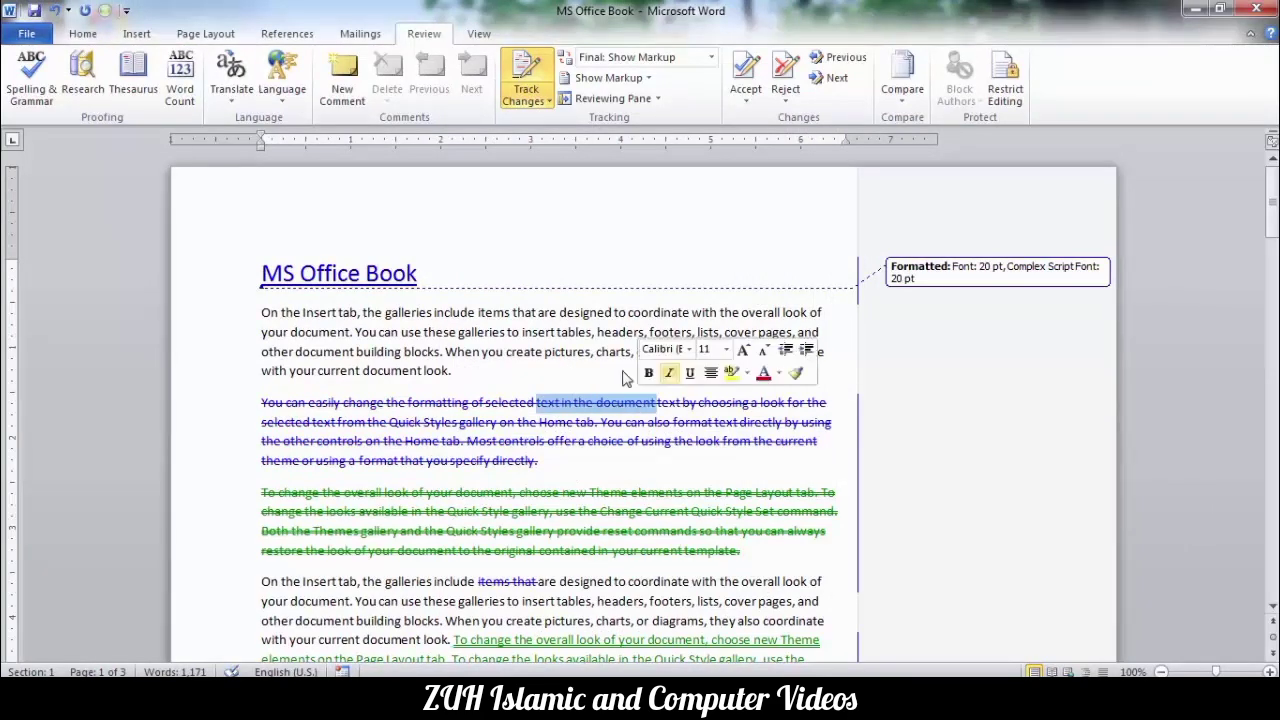
{"action": "scroll", "coordinate": [624, 371], "scroll_direction": "down", "scroll_amount": 4}
{"action": "scroll", "coordinate": [624, 371], "scroll_direction": "down", "scroll_amount": 2}
{"action": "scroll", "coordinate": [624, 371], "scroll_direction": "down", "scroll_amount": 2}
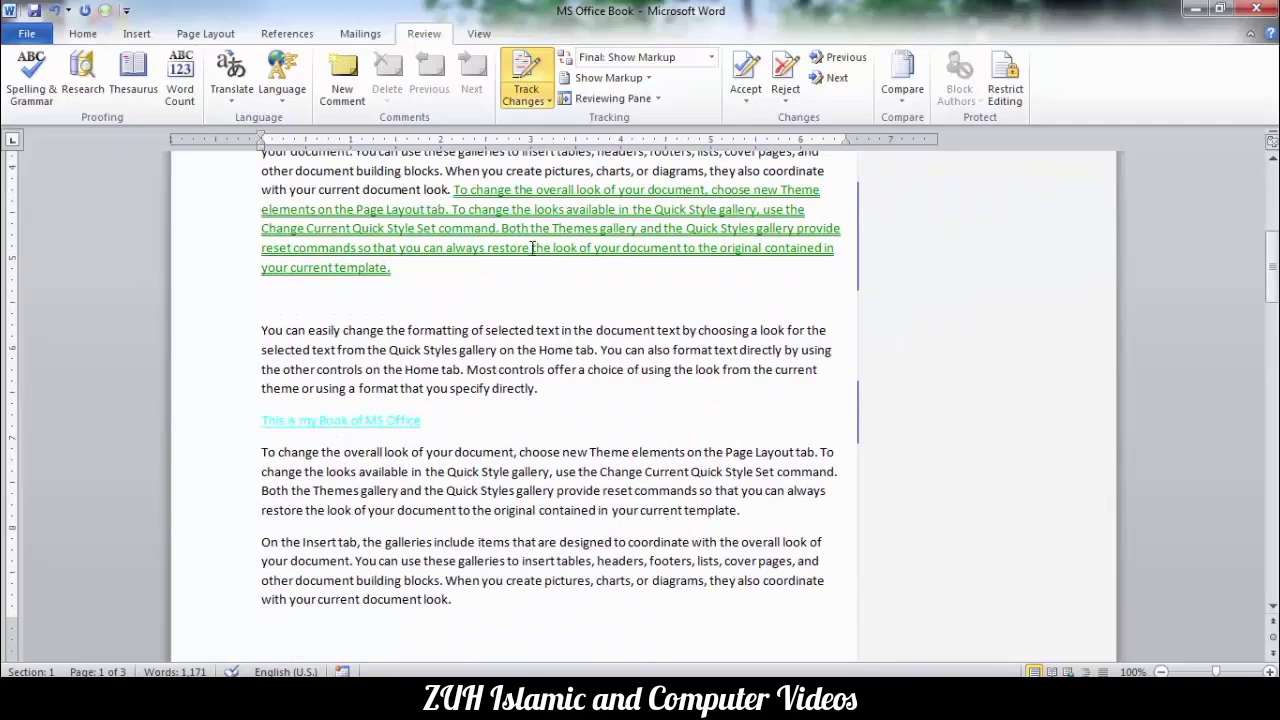
{"action": "left_click", "coordinate": [548, 101]}
{"action": "left_click", "coordinate": [545, 138]}
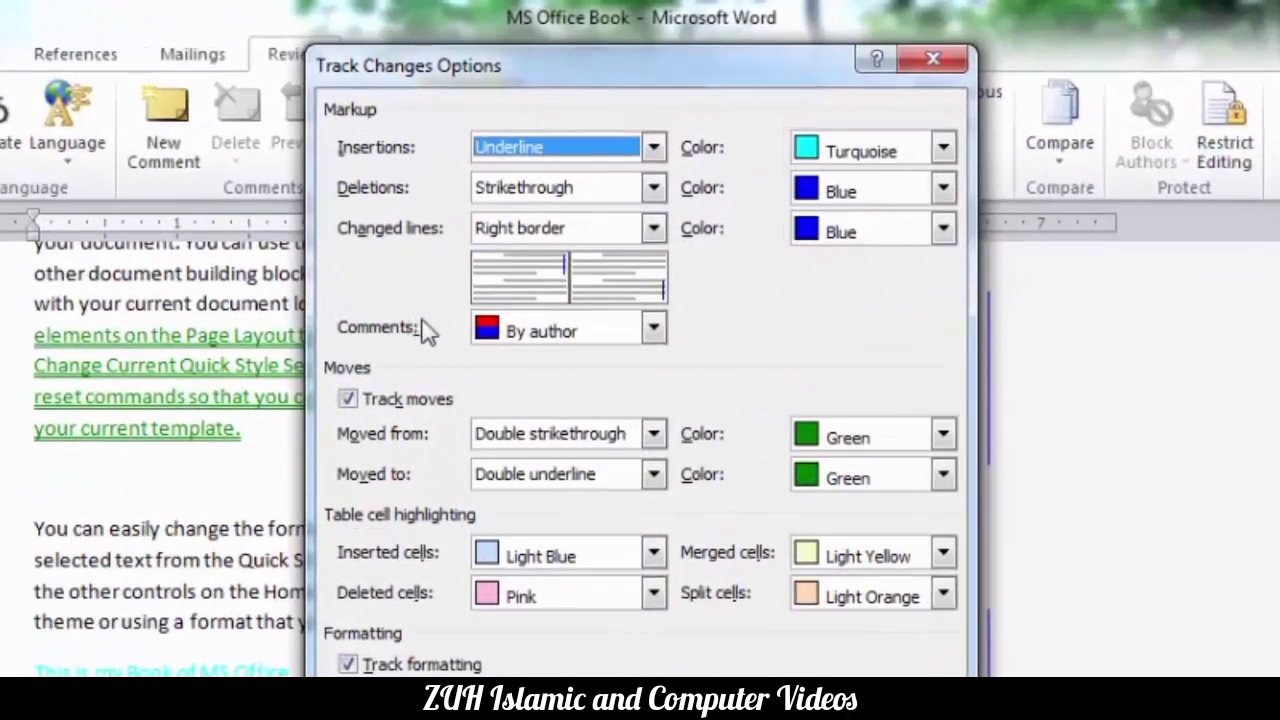
{"action": "left_click", "coordinate": [930, 60]}
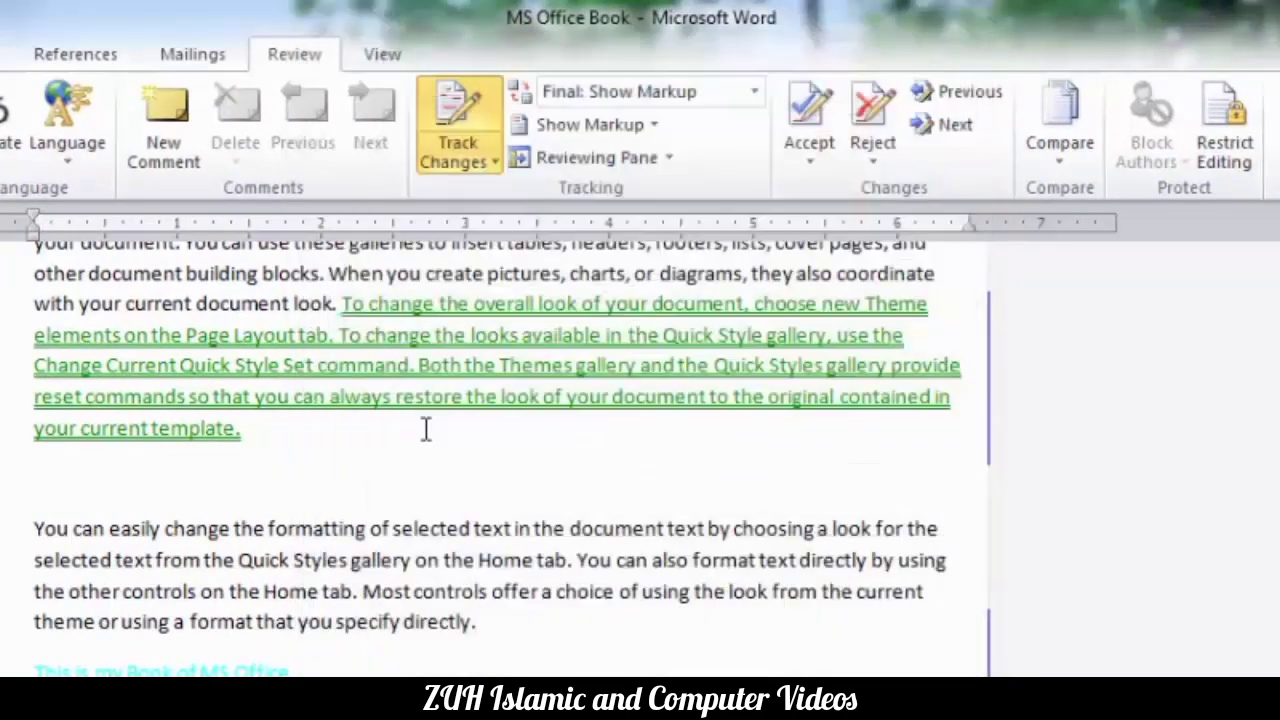
{"action": "double_click", "coordinate": [303, 274]}
{"action": "left_click", "coordinate": [168, 132]}
{"action": "type", "text": "This is comment"}
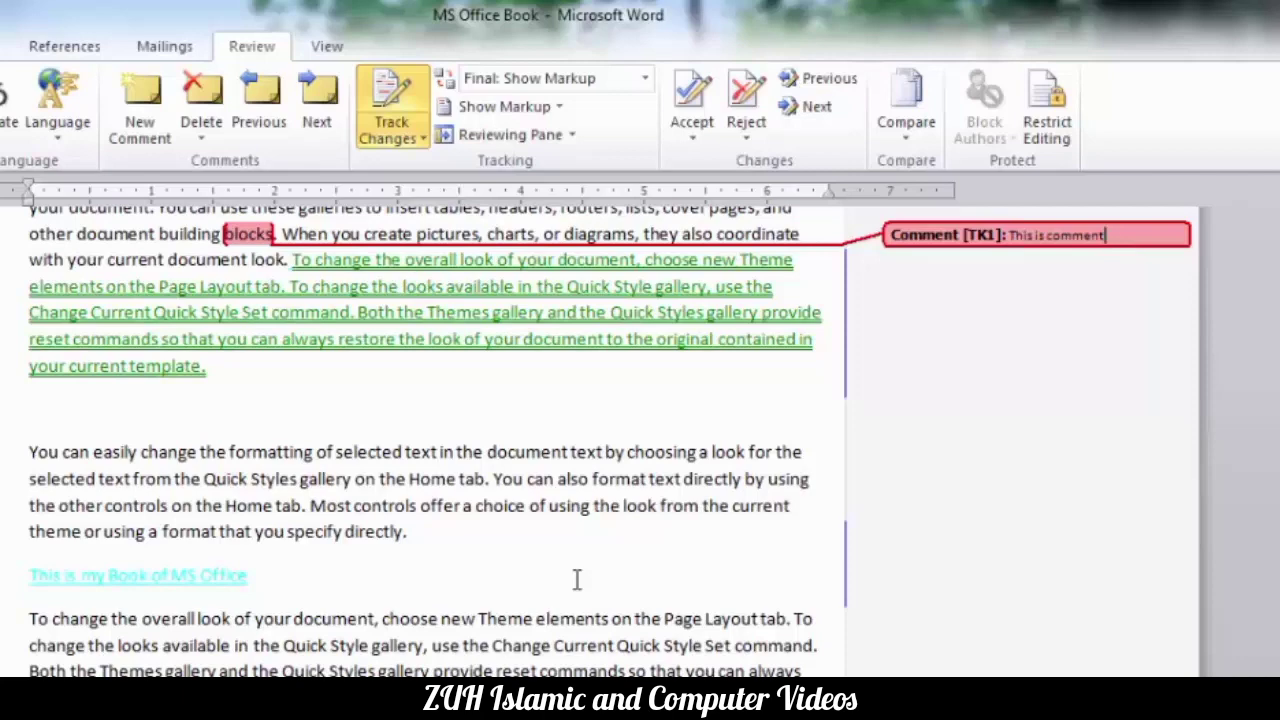
Set the tracked comments colour to Blue in Track Changes Options
{"action": "left_click", "coordinate": [420, 140]}
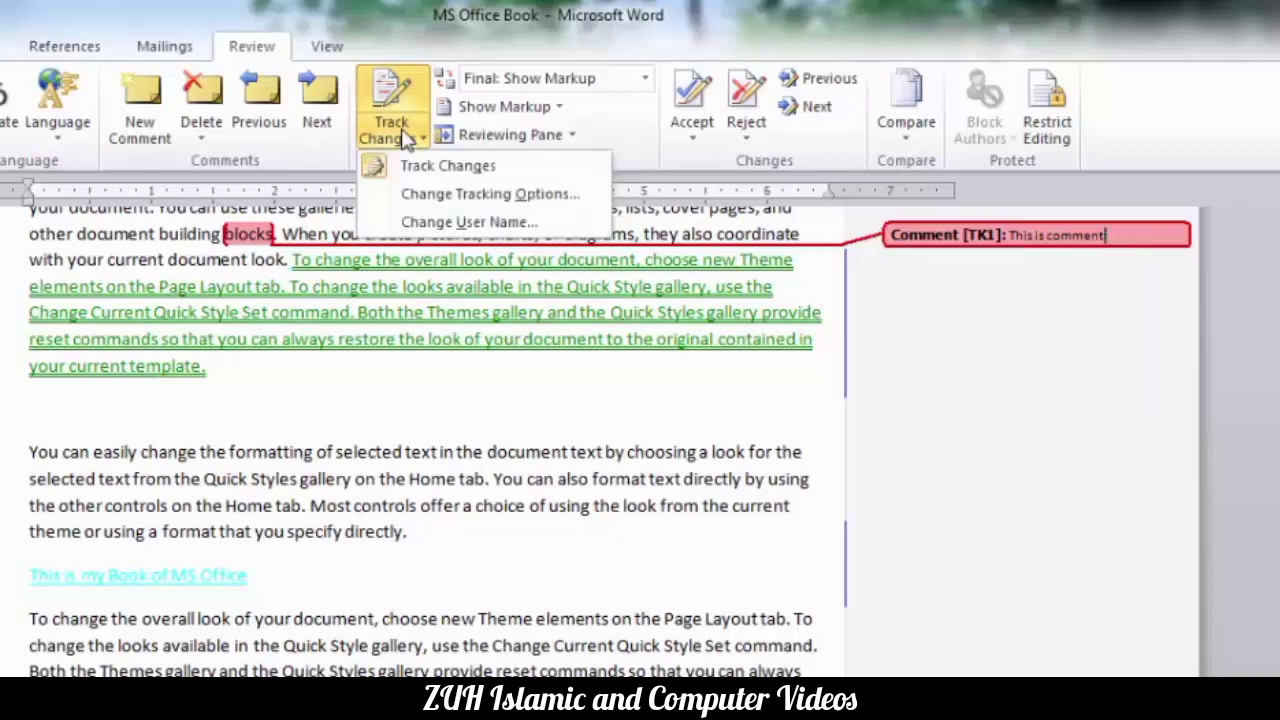
{"action": "left_click", "coordinate": [428, 196]}
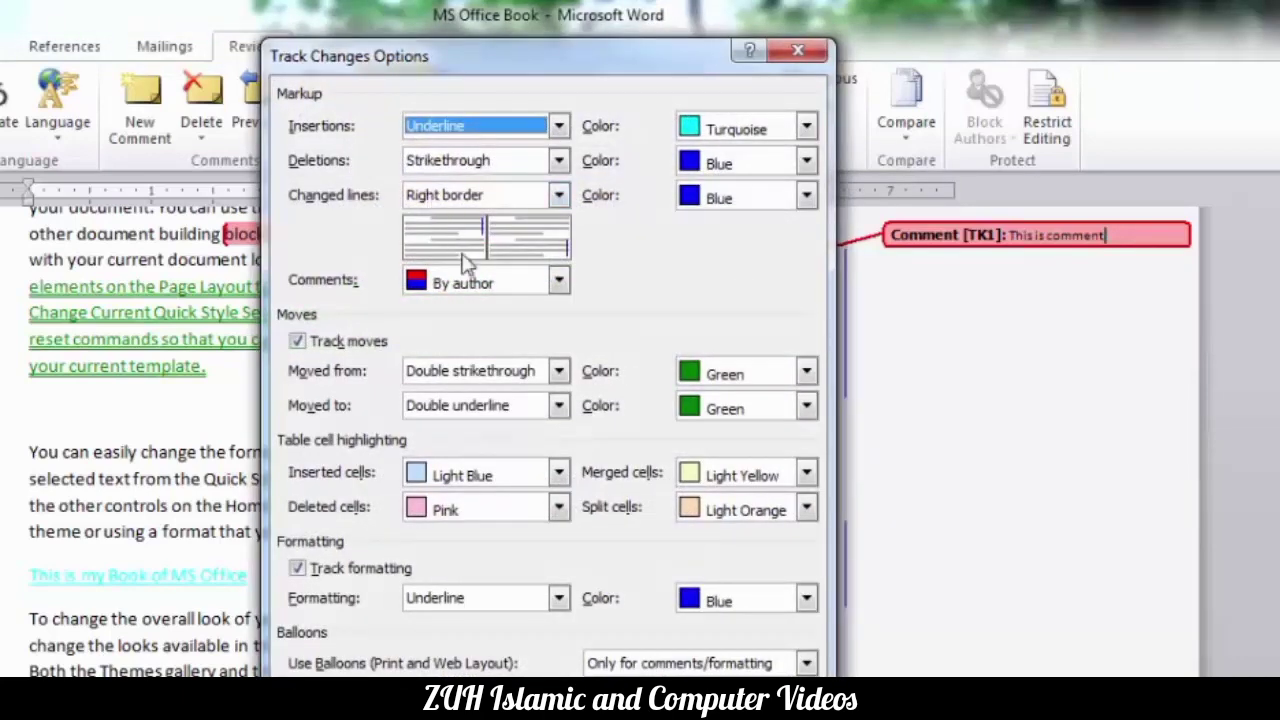
{"action": "left_click", "coordinate": [475, 285]}
{"action": "left_click", "coordinate": [458, 380]}
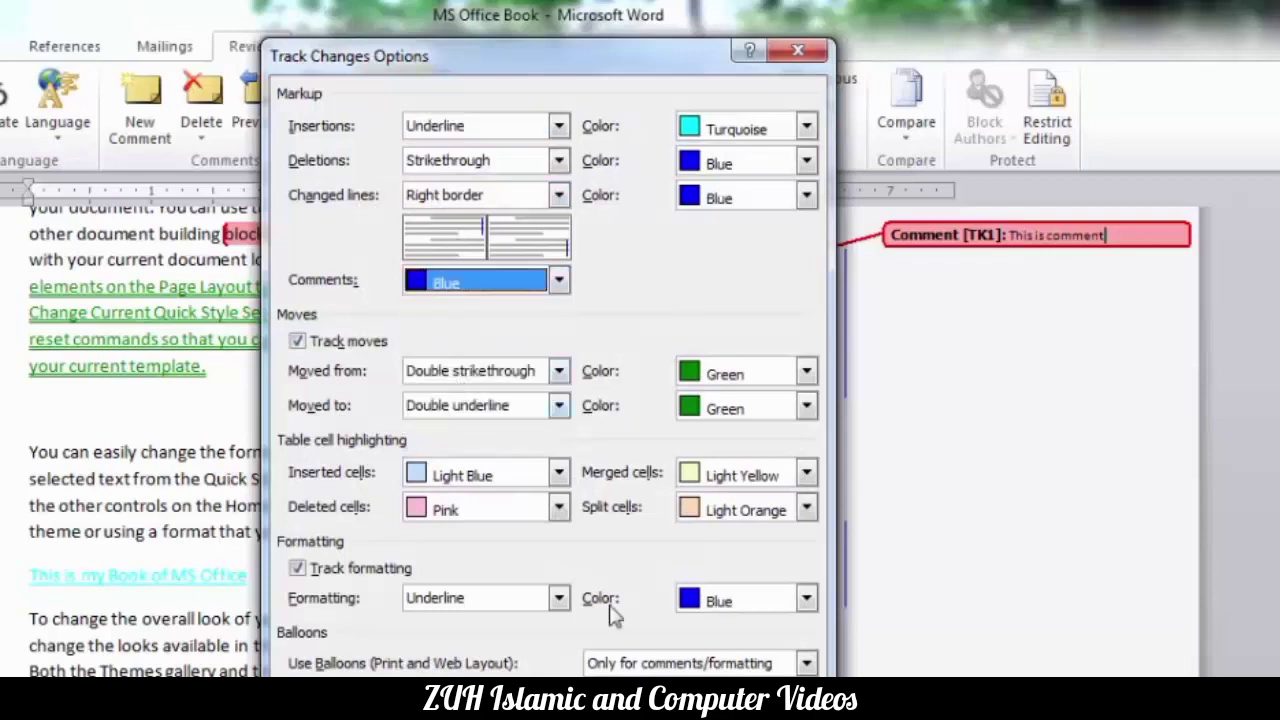
{"action": "key", "text": "Return"}
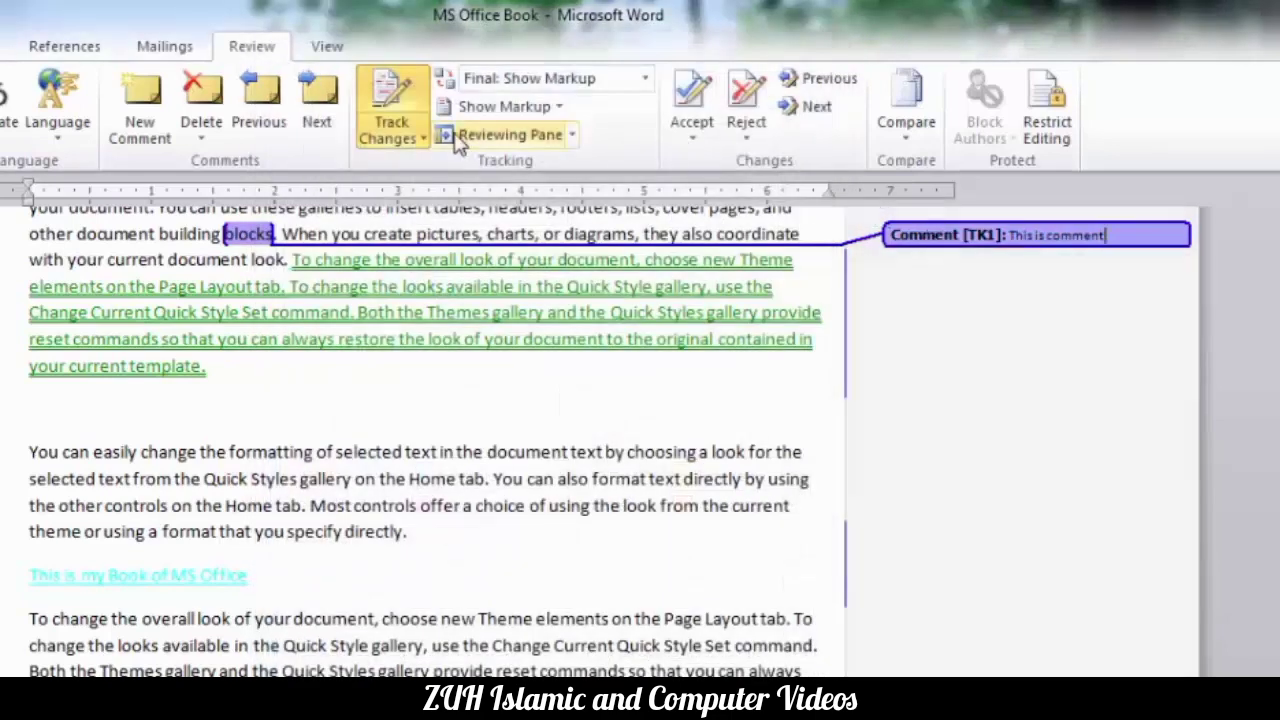
Review moved-from and table-cell markup settings in Track Changes Options, leaving them unchanged
{"action": "left_click", "coordinate": [420, 138]}
{"action": "left_click", "coordinate": [430, 167]}
{"action": "left_click", "coordinate": [392, 138]}
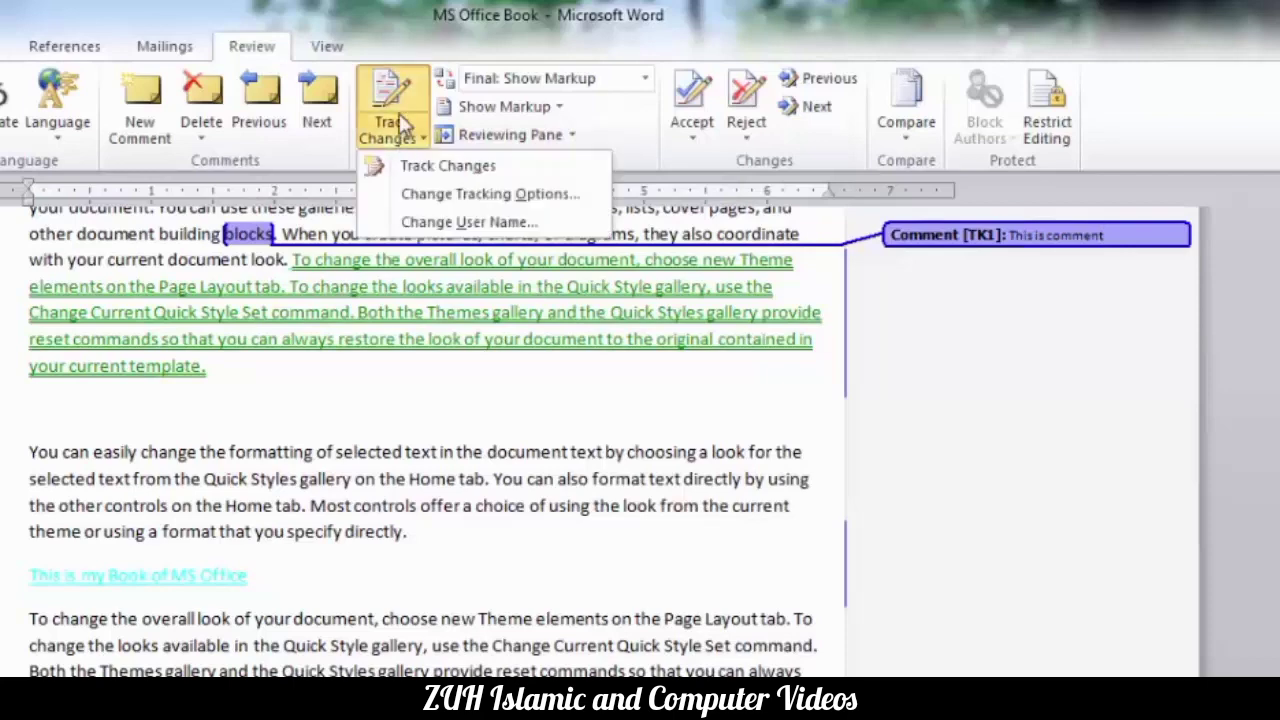
{"action": "left_click", "coordinate": [400, 97]}
{"action": "left_click", "coordinate": [395, 135]}
{"action": "left_click", "coordinate": [425, 194]}
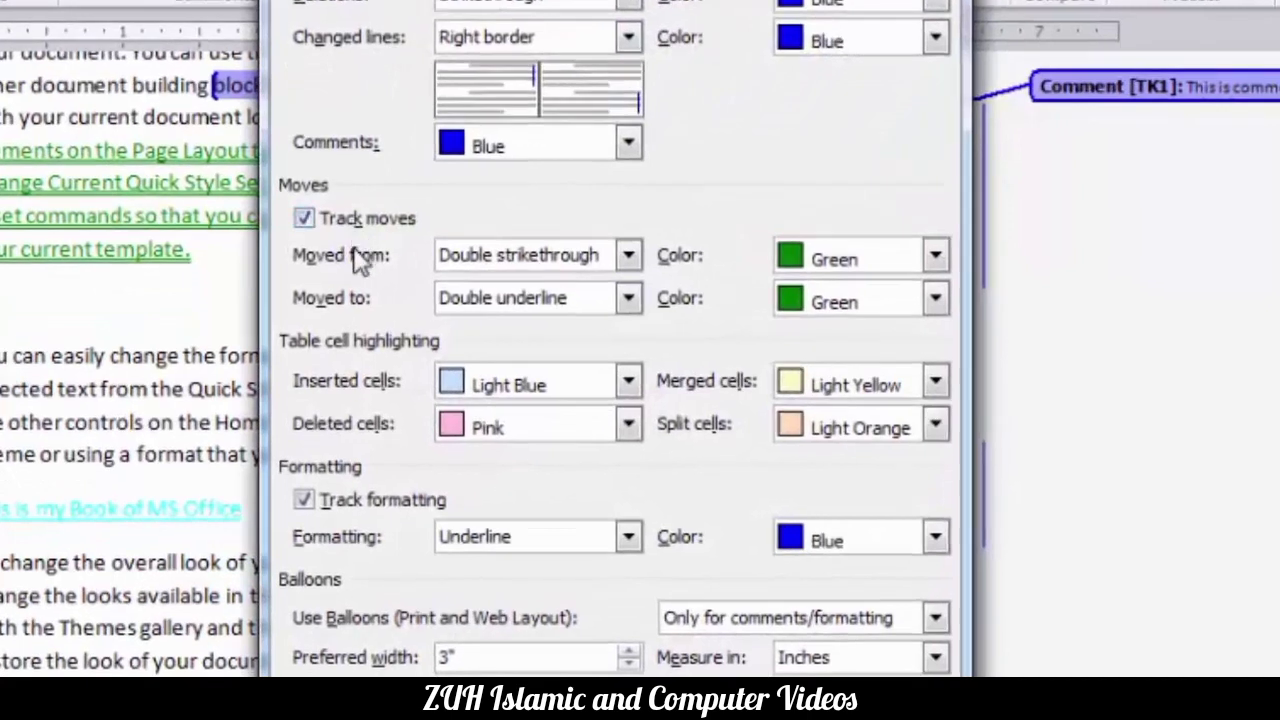
{"action": "left_click", "coordinate": [497, 258]}
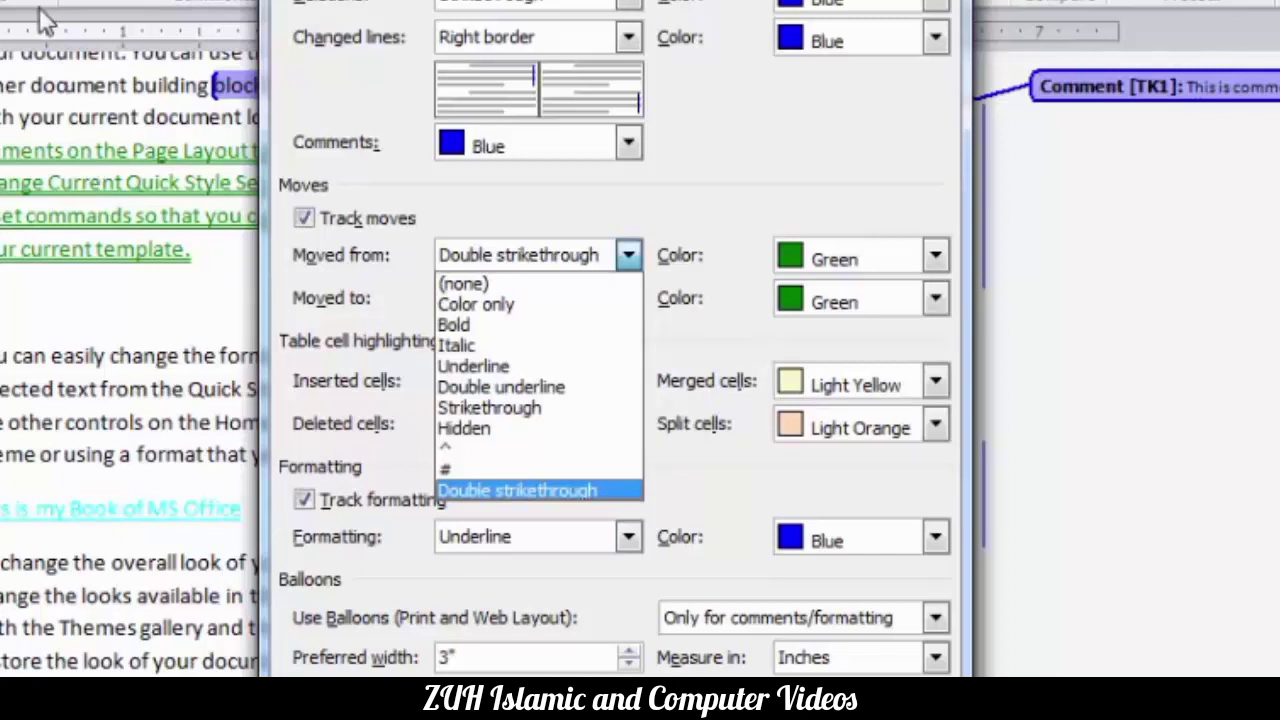
{"action": "left_click", "coordinate": [700, 242]}
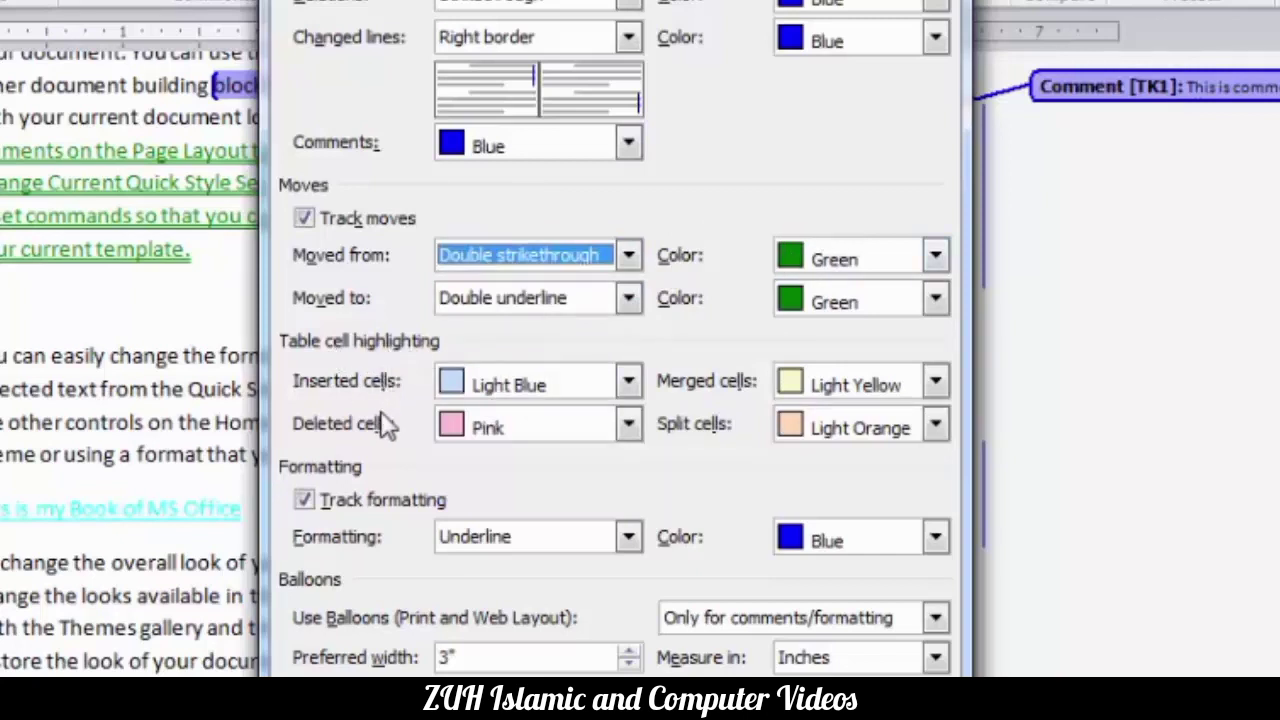
{"action": "left_click", "coordinate": [479, 383]}
{"action": "left_click", "coordinate": [479, 383]}
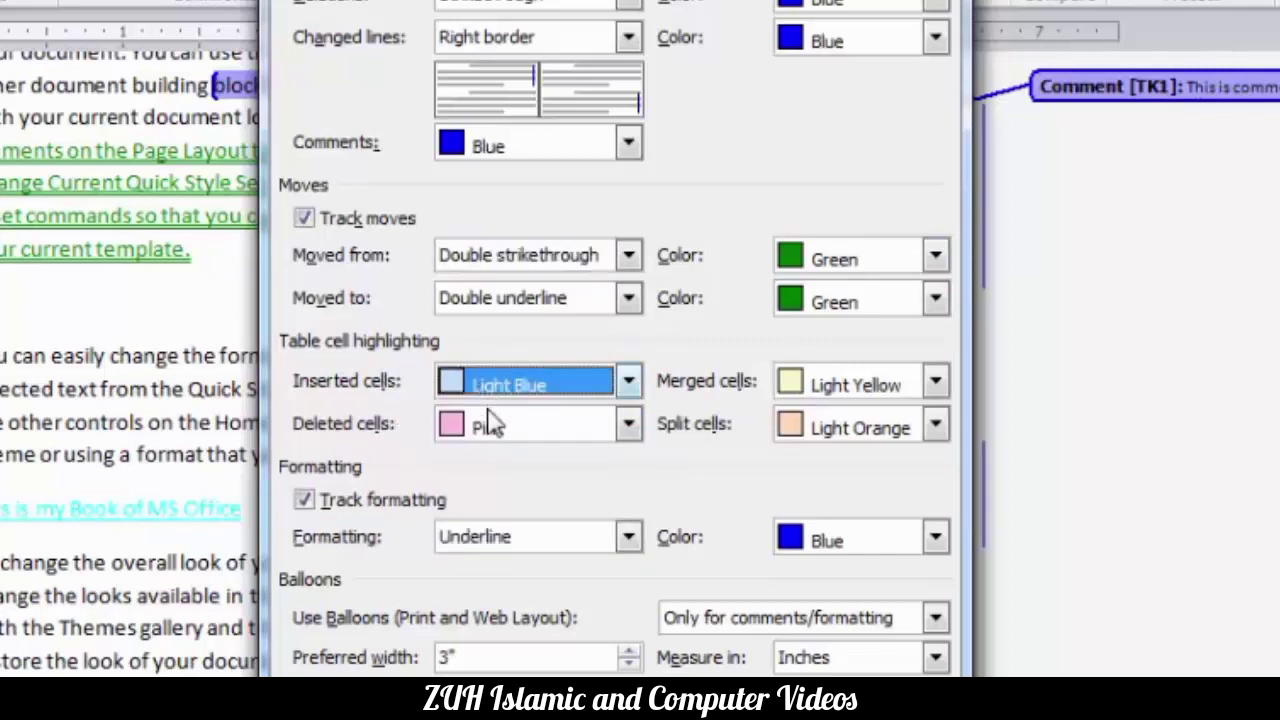
{"action": "left_click", "coordinate": [491, 424]}
{"action": "left_click", "coordinate": [489, 426]}
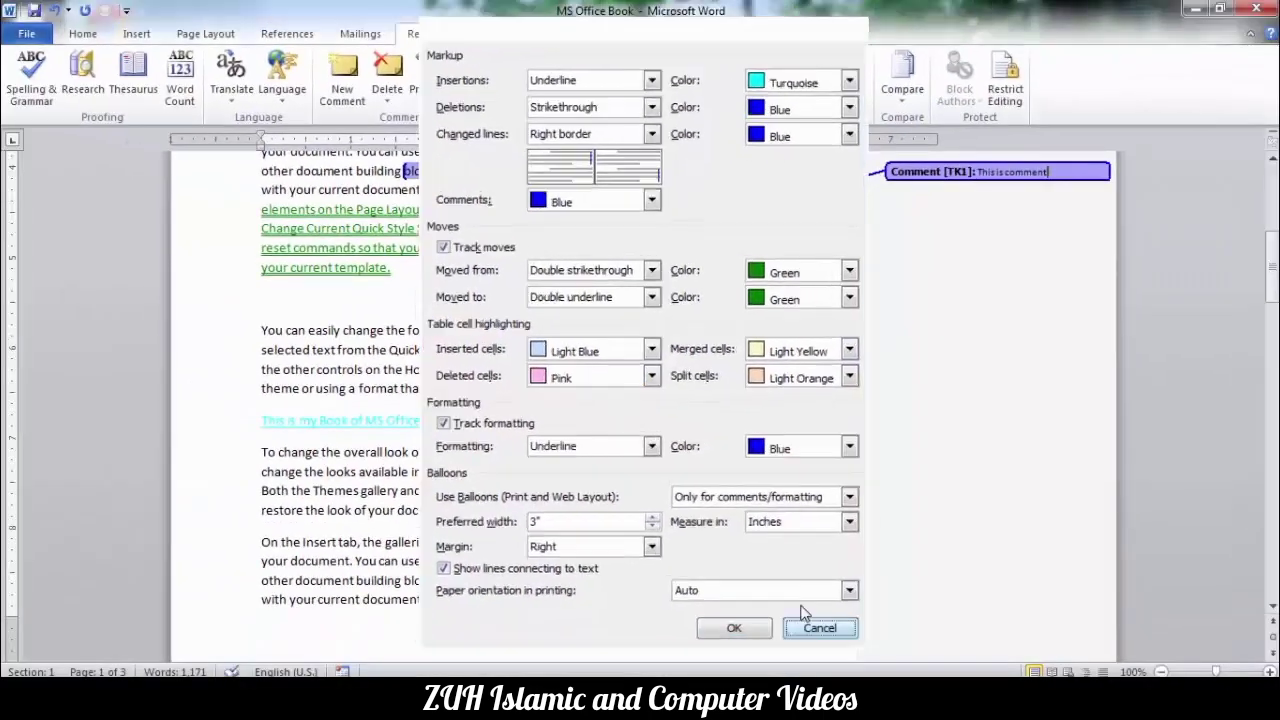
{"action": "key", "text": "Return"}
Insert a 4-column by 6-row table after the green paragraph and turn on tracking
{"action": "left_click", "coordinate": [418, 300]}
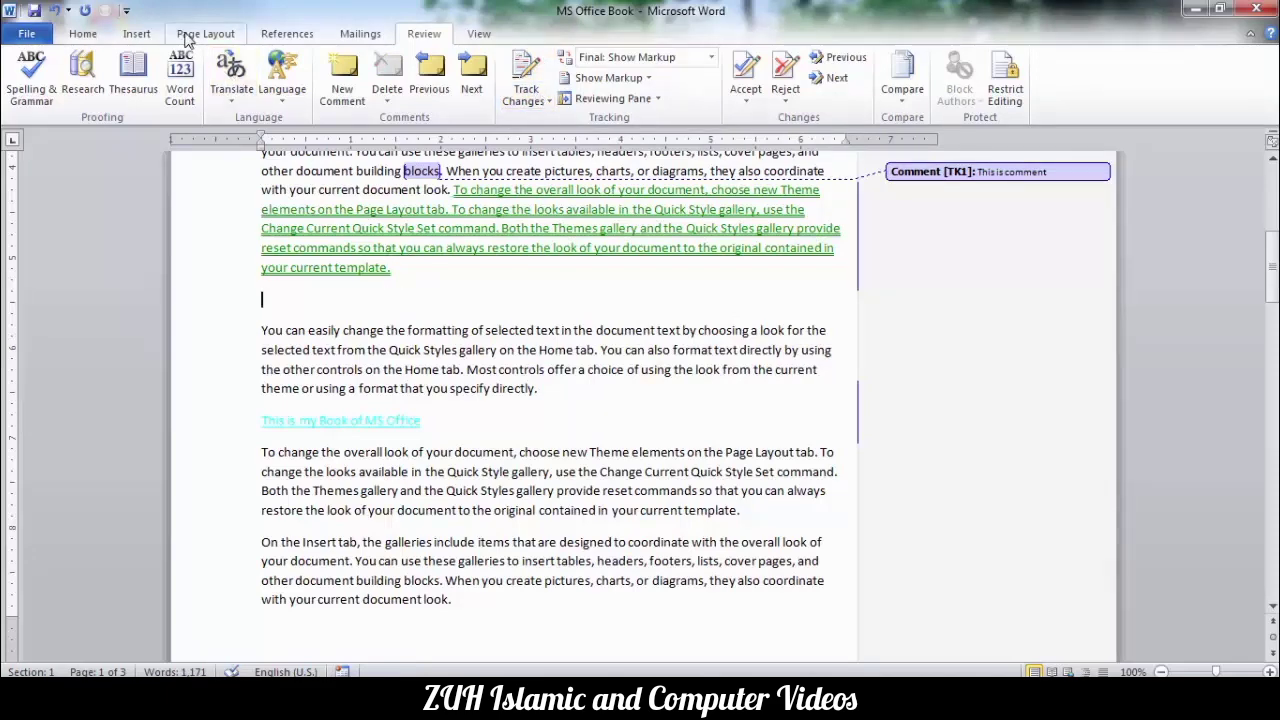
{"action": "left_click", "coordinate": [136, 33]}
{"action": "left_click", "coordinate": [150, 78]}
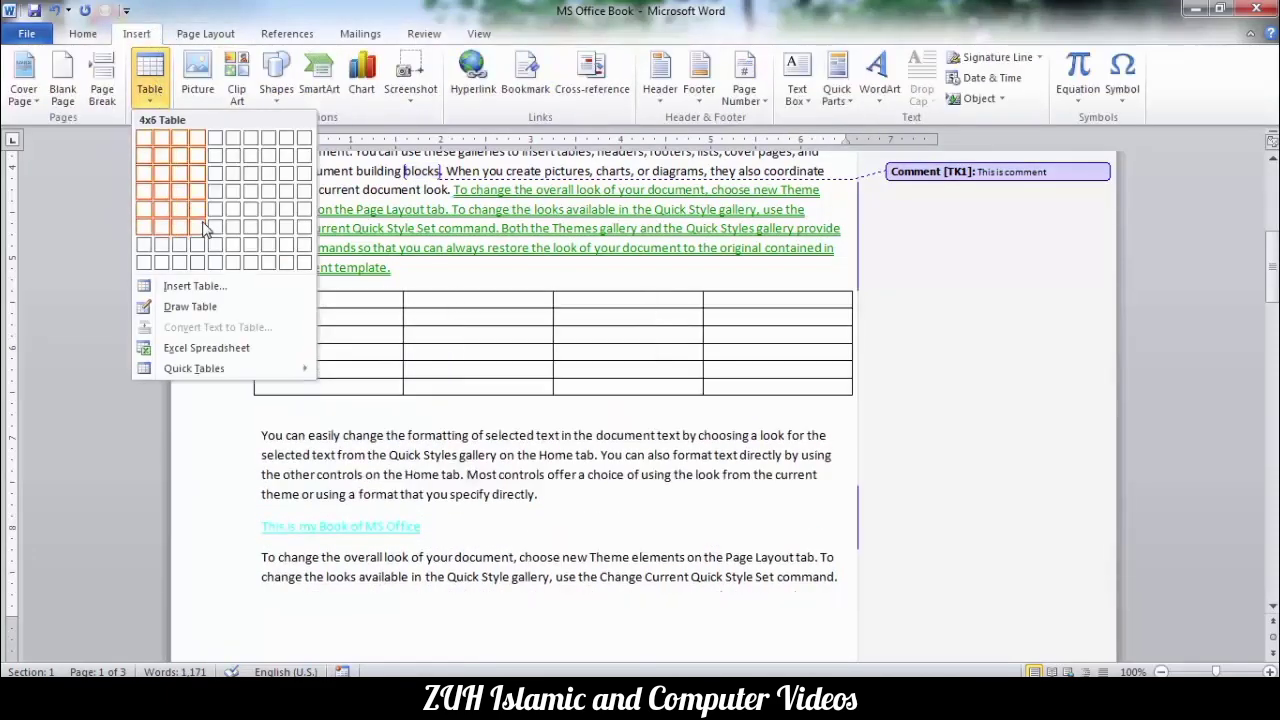
{"action": "left_click", "coordinate": [196, 228]}
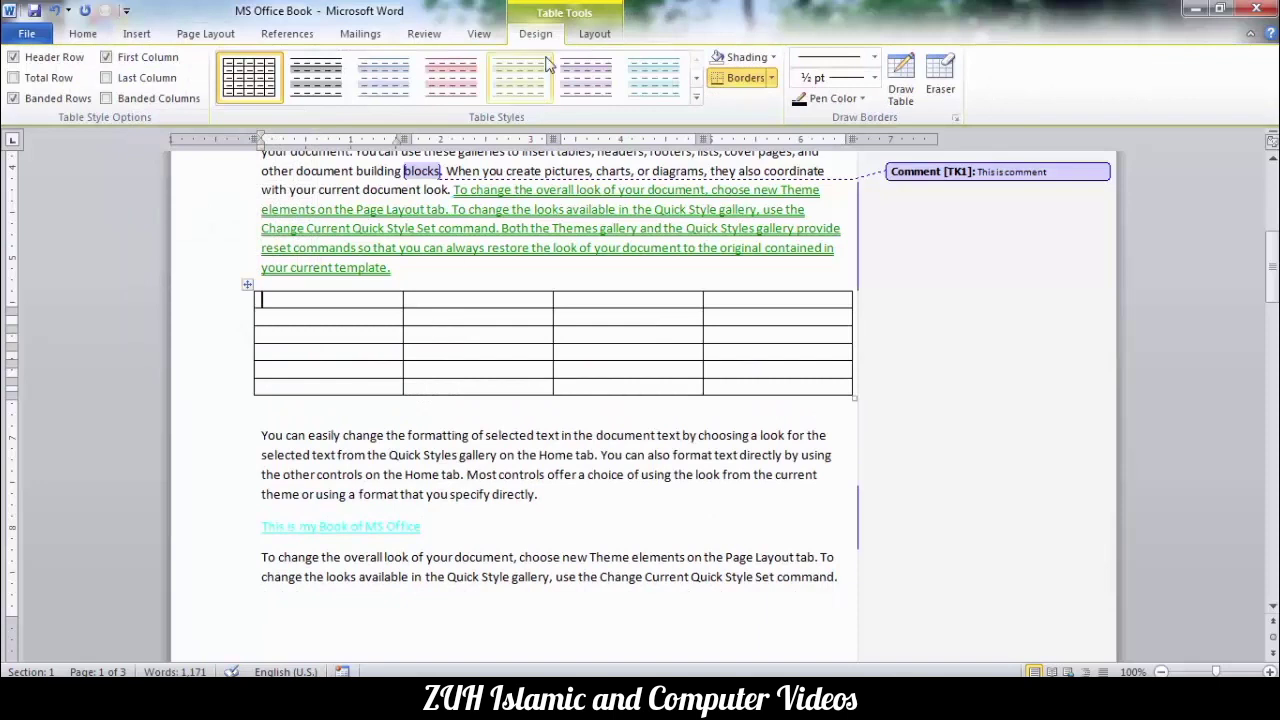
{"action": "left_click", "coordinate": [424, 33]}
{"action": "left_click", "coordinate": [524, 66]}
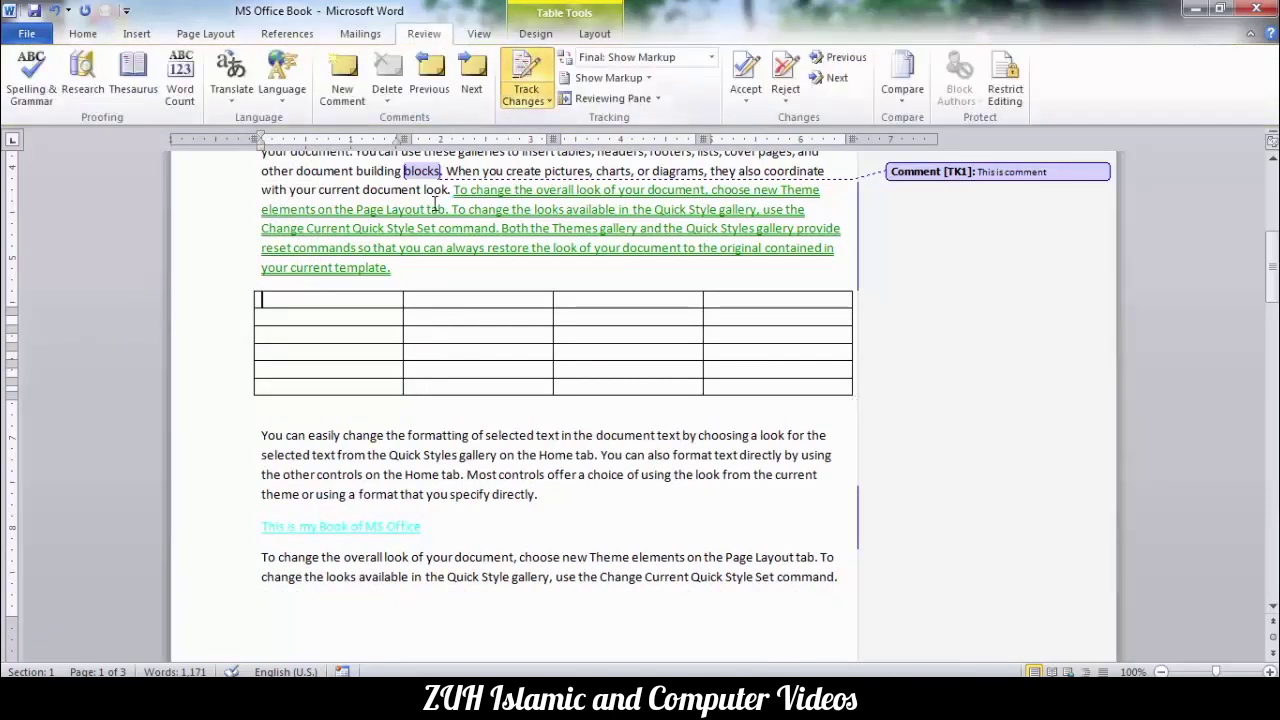
Delete the table's third row and add new rows at the bottom, all tracked
{"action": "left_click", "coordinate": [236, 338]}
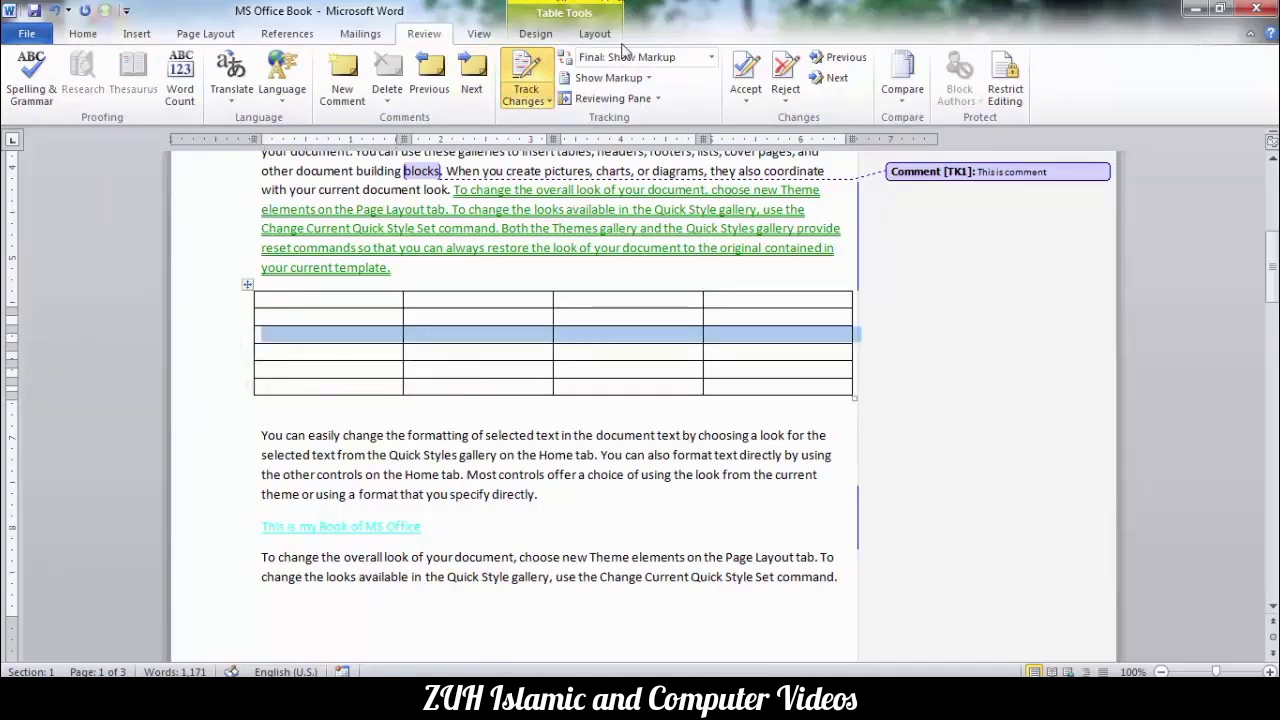
{"action": "left_click", "coordinate": [590, 34]}
{"action": "left_click", "coordinate": [172, 85]}
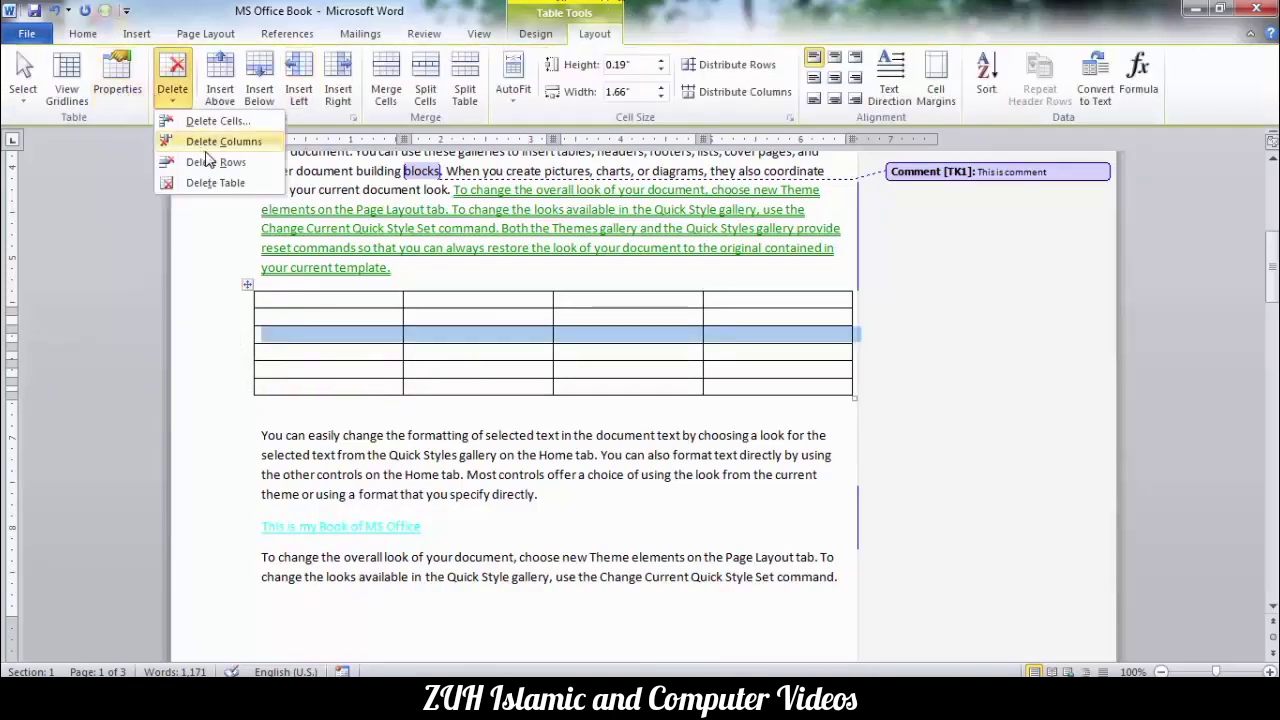
{"action": "left_click", "coordinate": [222, 162]}
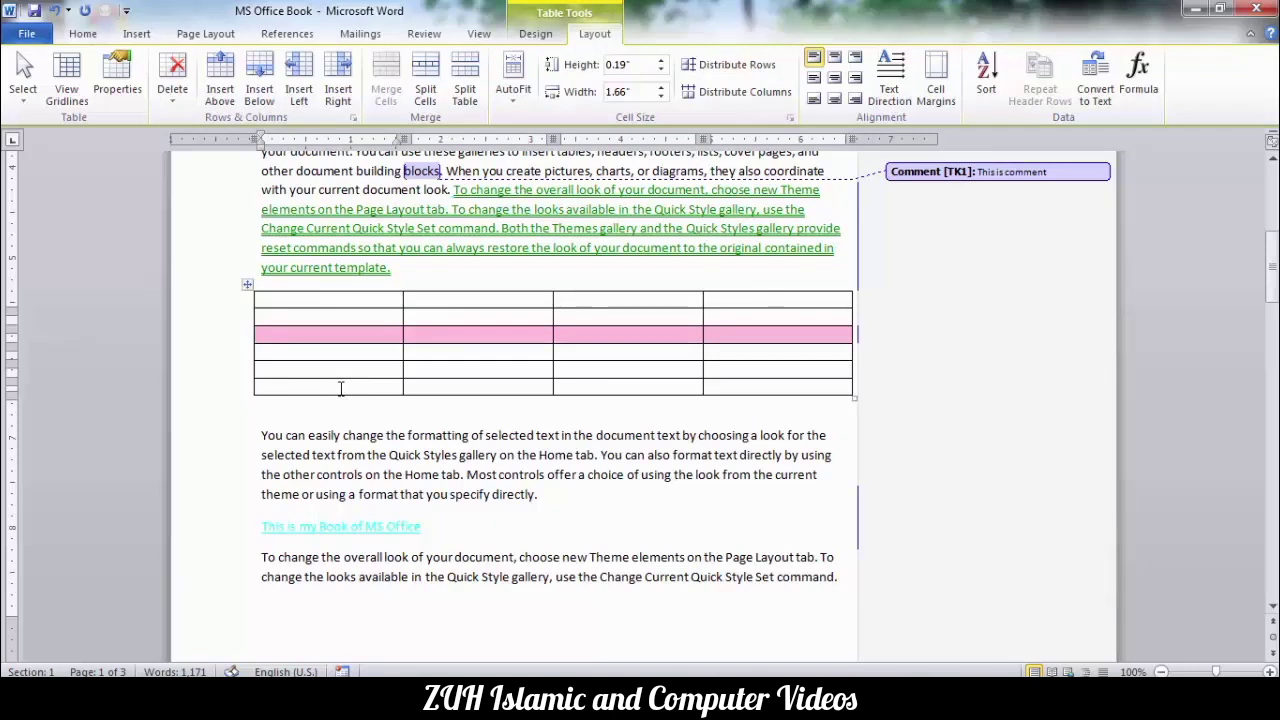
{"action": "key", "text": "Tab"}
{"action": "key", "text": "Tab"}
{"action": "key", "text": "Tab"}
{"action": "key", "text": "Tab"}
{"action": "key", "text": "Tab"}
{"action": "key", "text": "Tab"}
{"action": "key", "text": "Tab"}
{"action": "key", "text": "Tab"}
{"action": "key", "text": "Tab"}
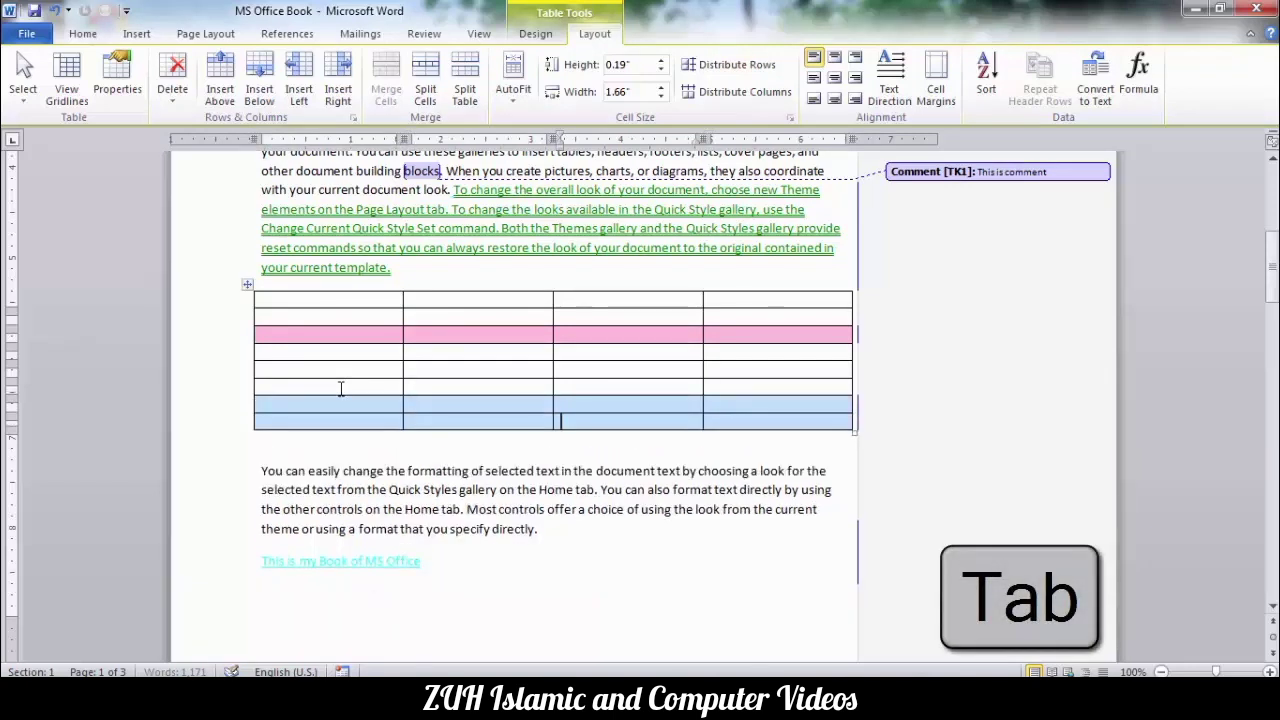
{"action": "key", "text": "Tab"}
{"action": "key", "text": "Tab"}
{"action": "key", "text": "Tab"}
{"action": "key", "text": "Tab"}
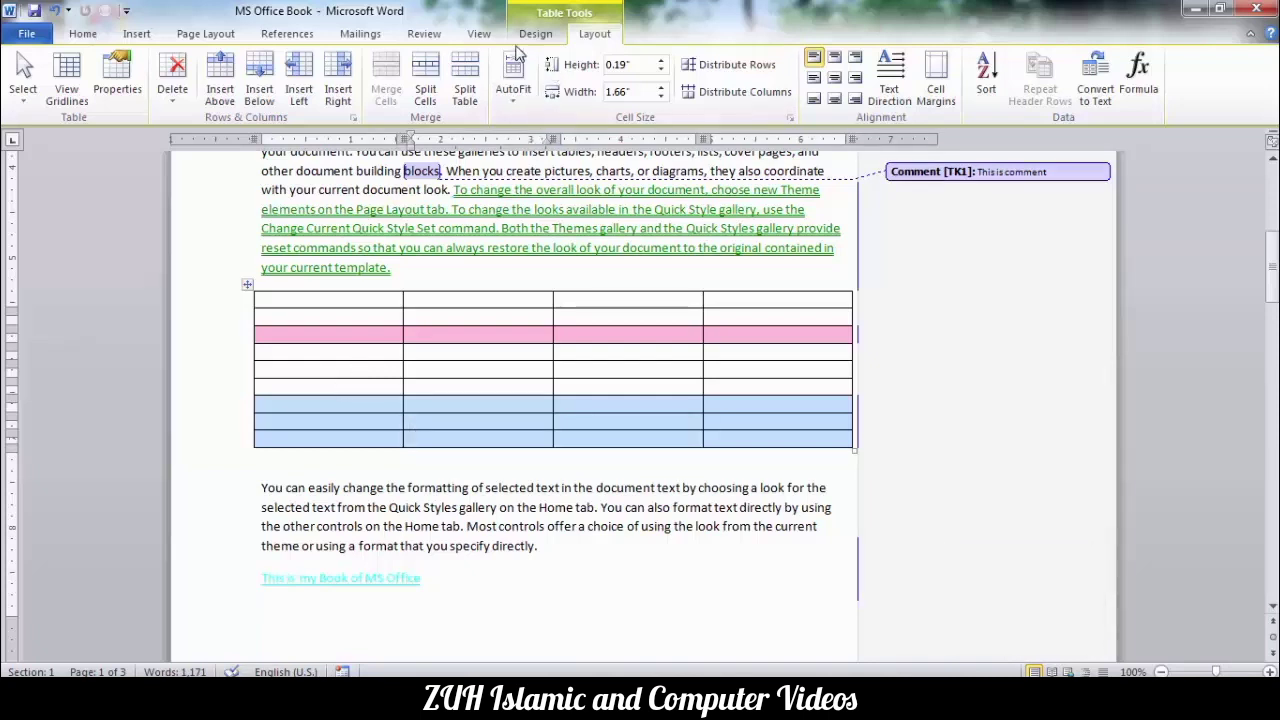
Set tracked inserted cells to Light Yellow and deleted cells to Light Green
{"action": "left_click", "coordinate": [441, 39]}
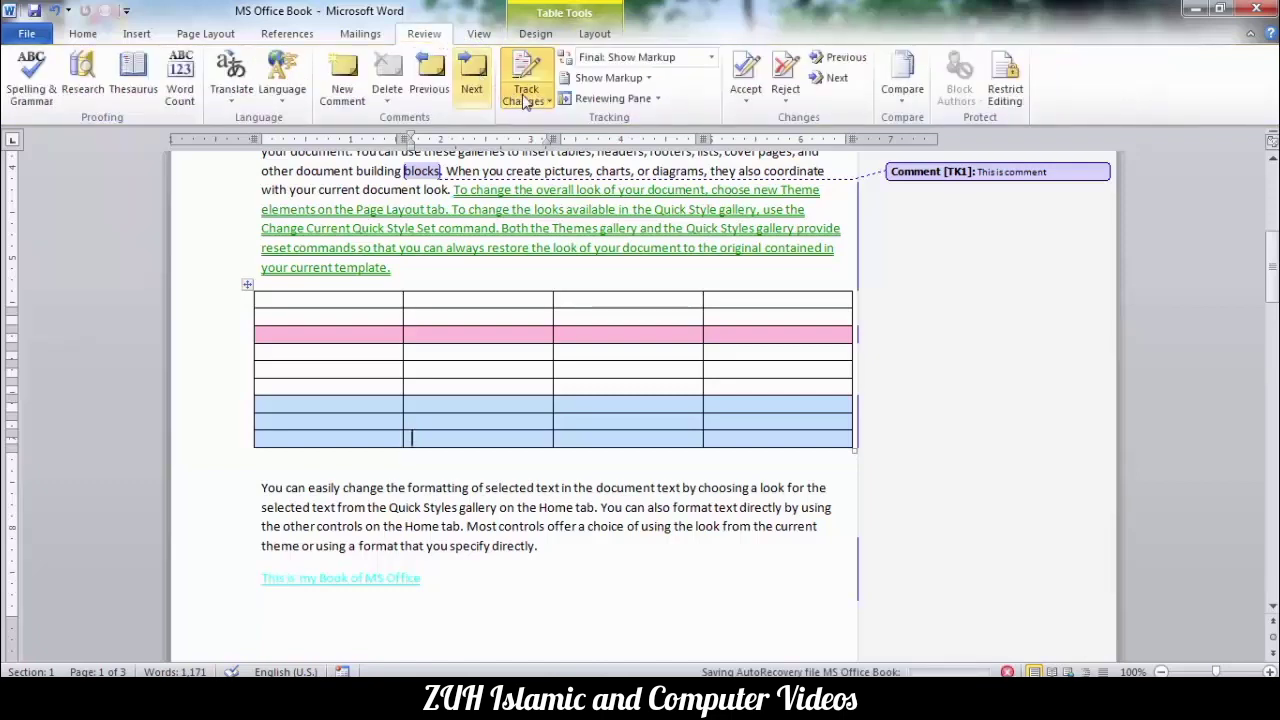
{"action": "left_click", "coordinate": [526, 98]}
{"action": "left_click", "coordinate": [545, 141]}
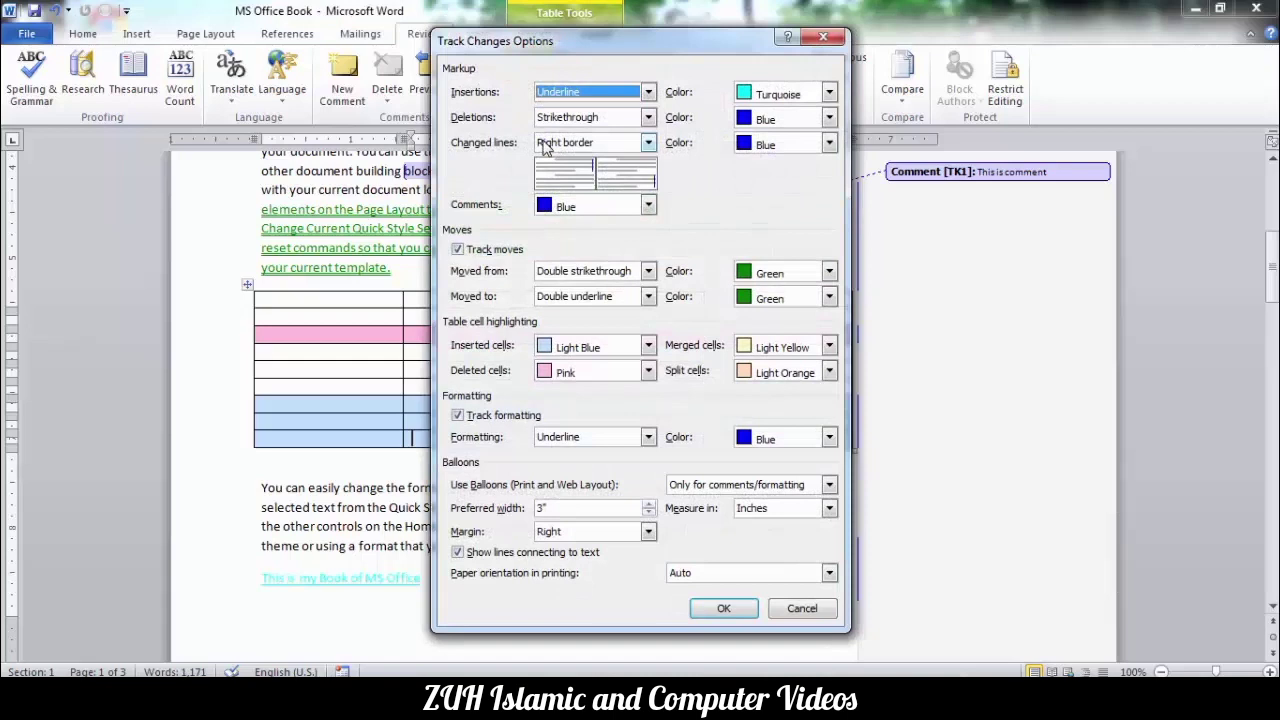
{"action": "left_click", "coordinate": [618, 347]}
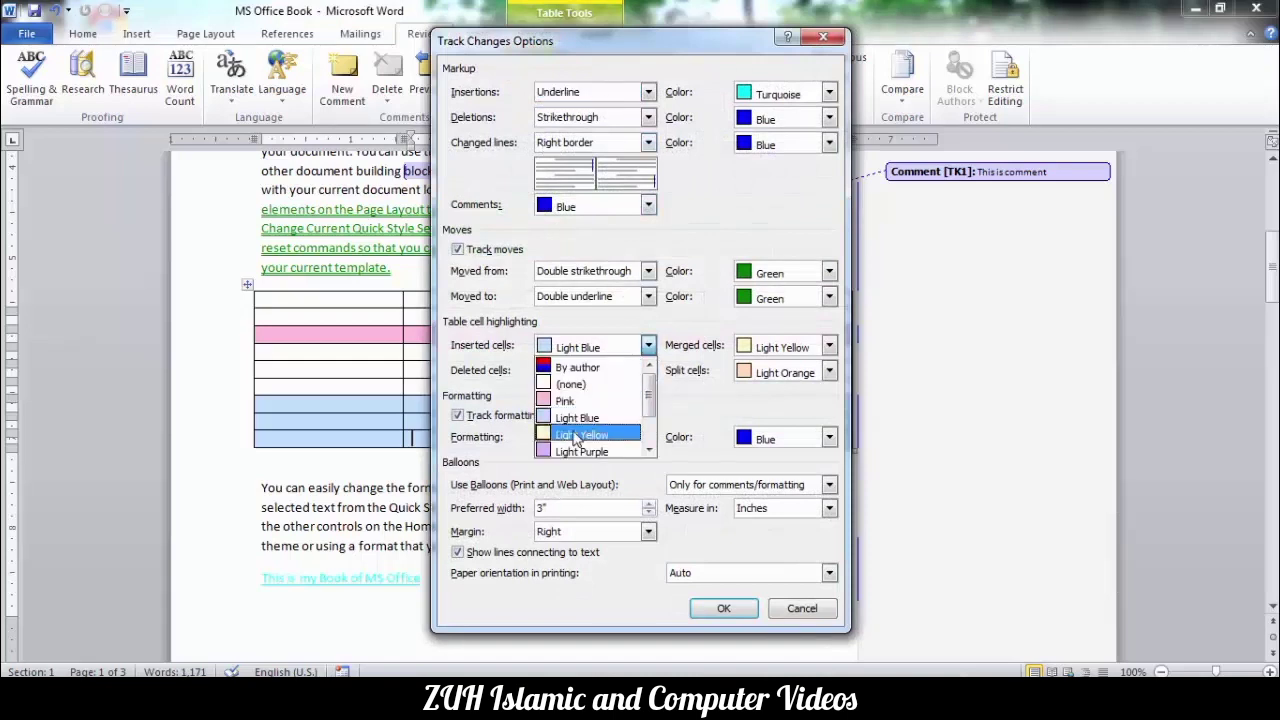
{"action": "left_click", "coordinate": [581, 435]}
{"action": "left_click", "coordinate": [585, 373]}
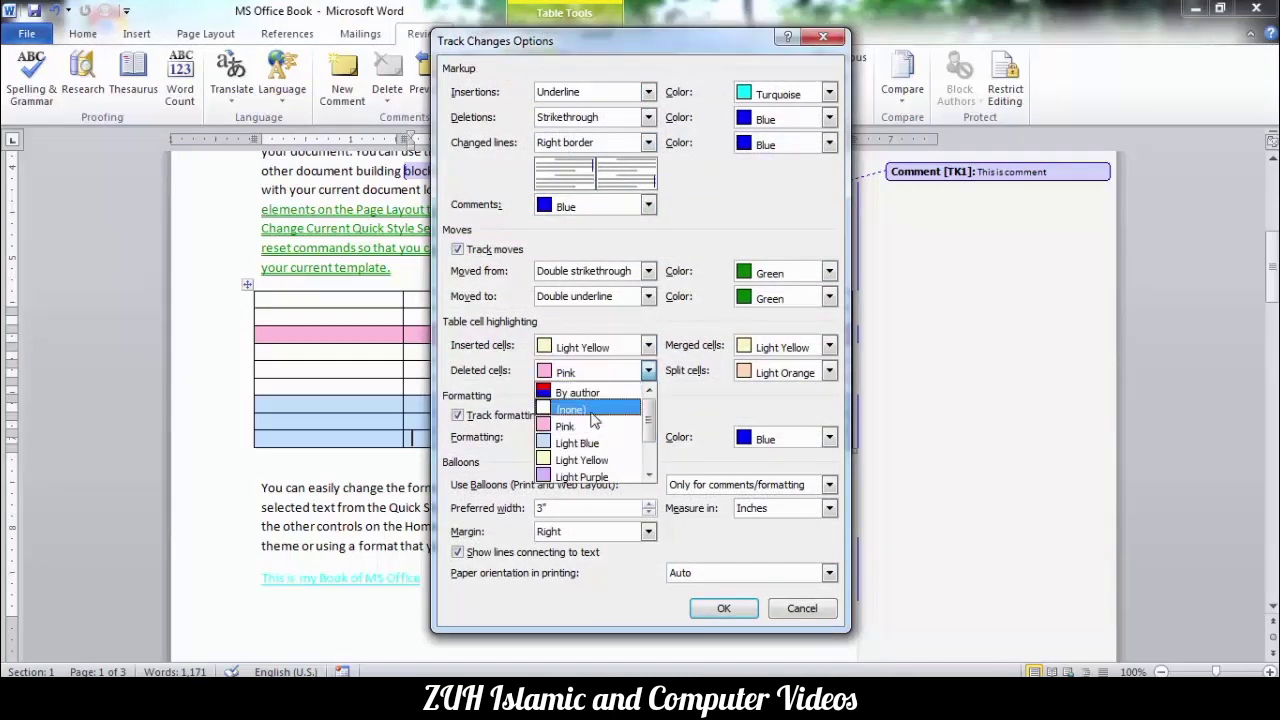
{"action": "scroll", "coordinate": [595, 450], "scroll_direction": "down", "scroll_amount": 1}
{"action": "left_click", "coordinate": [598, 460]}
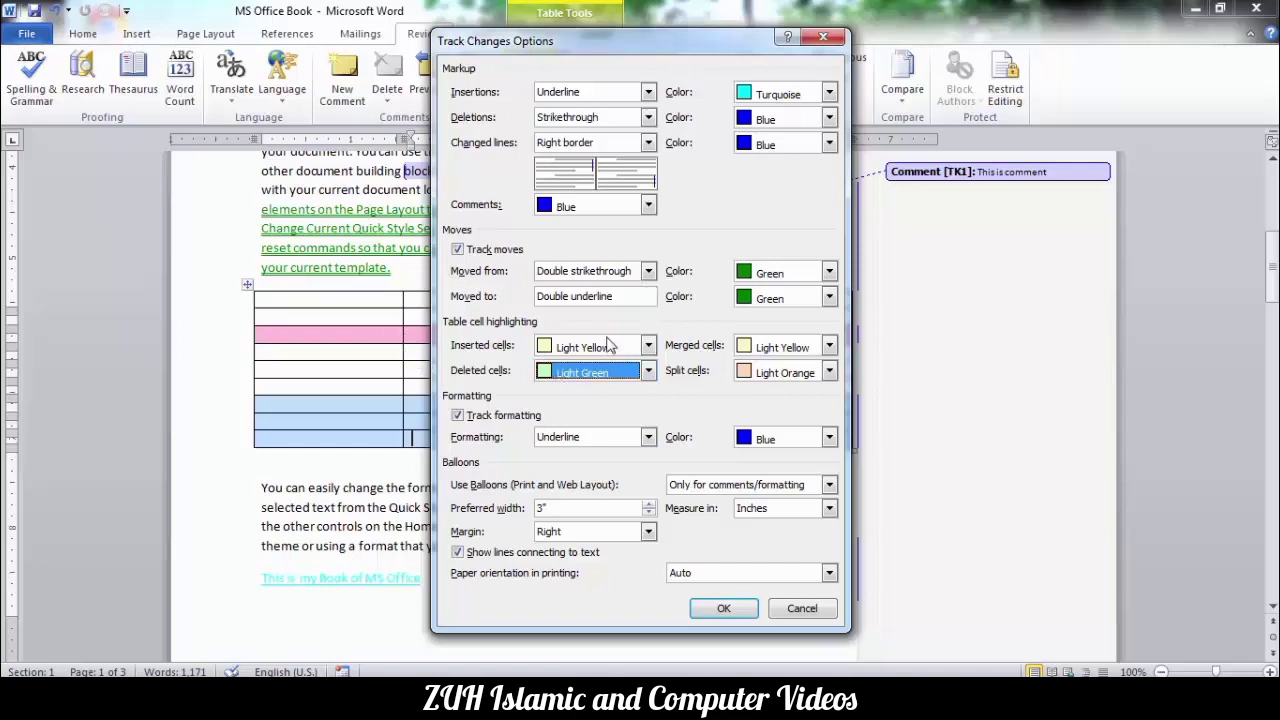
{"action": "left_click", "coordinate": [724, 610]}
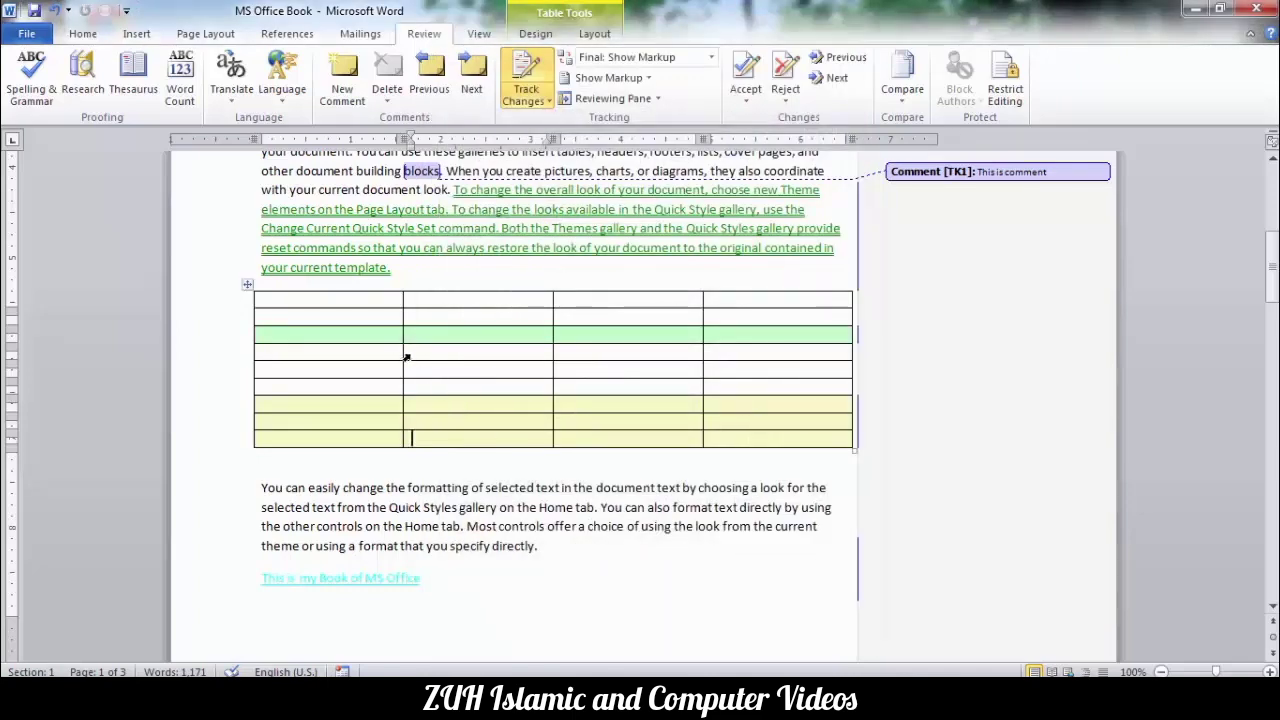
Select the first cells of the inserted rows and reopen Track Changes Options
{"action": "left_click_drag", "start_coordinate": [395, 405], "coordinate": [404, 420]}
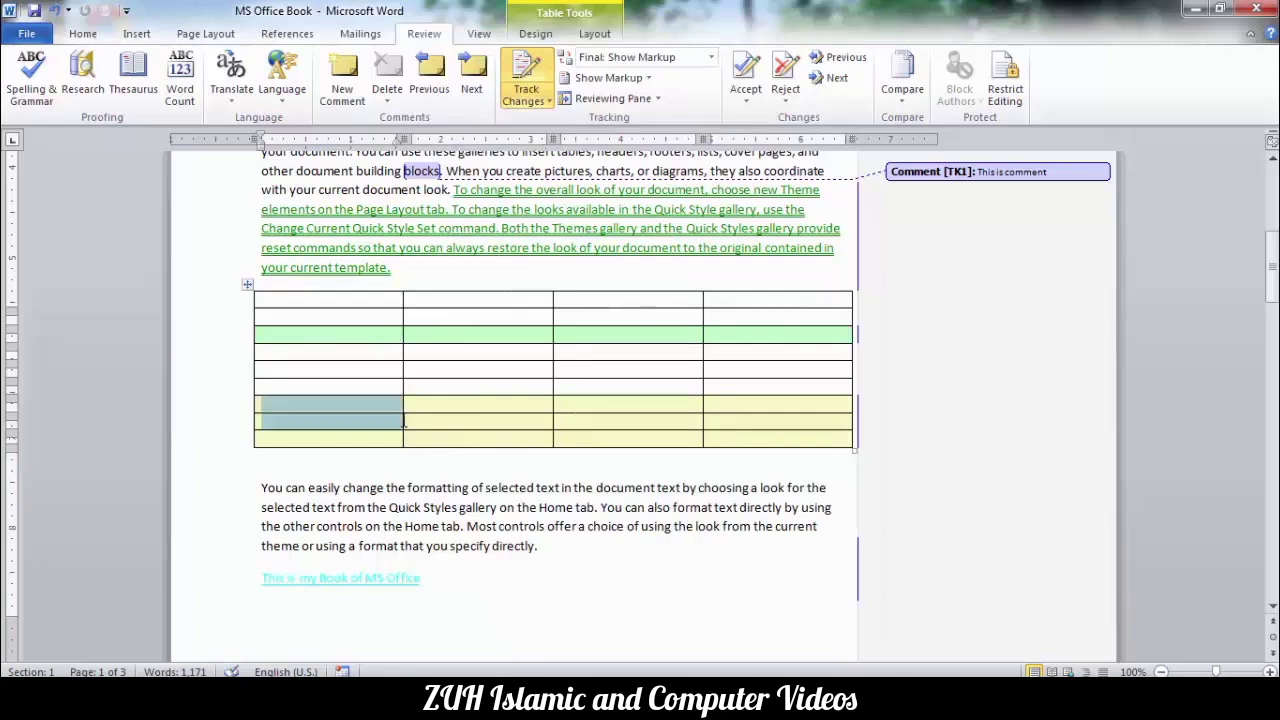
{"action": "left_click", "coordinate": [528, 96]}
{"action": "left_click", "coordinate": [545, 142]}
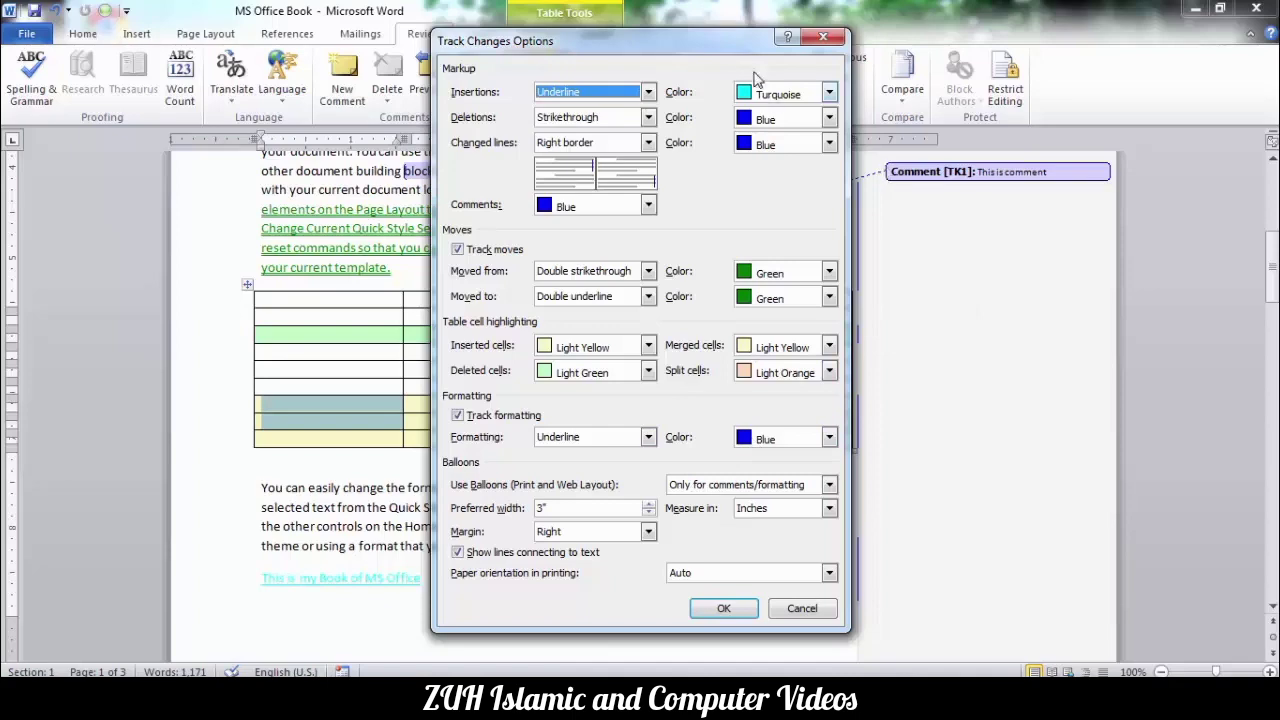
Set Use Balloons to Never and apply it
{"action": "left_click_drag", "start_coordinate": [743, 60], "coordinate": [679, 52]}
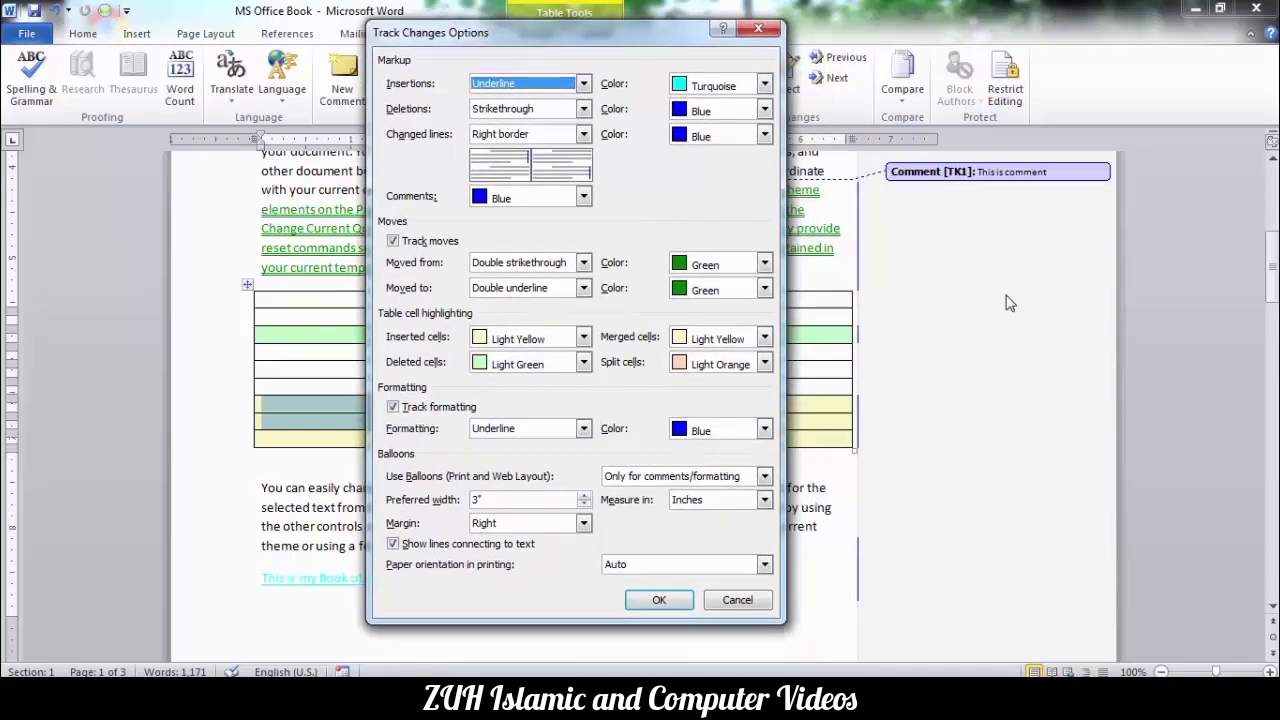
{"action": "left_click", "coordinate": [729, 478]}
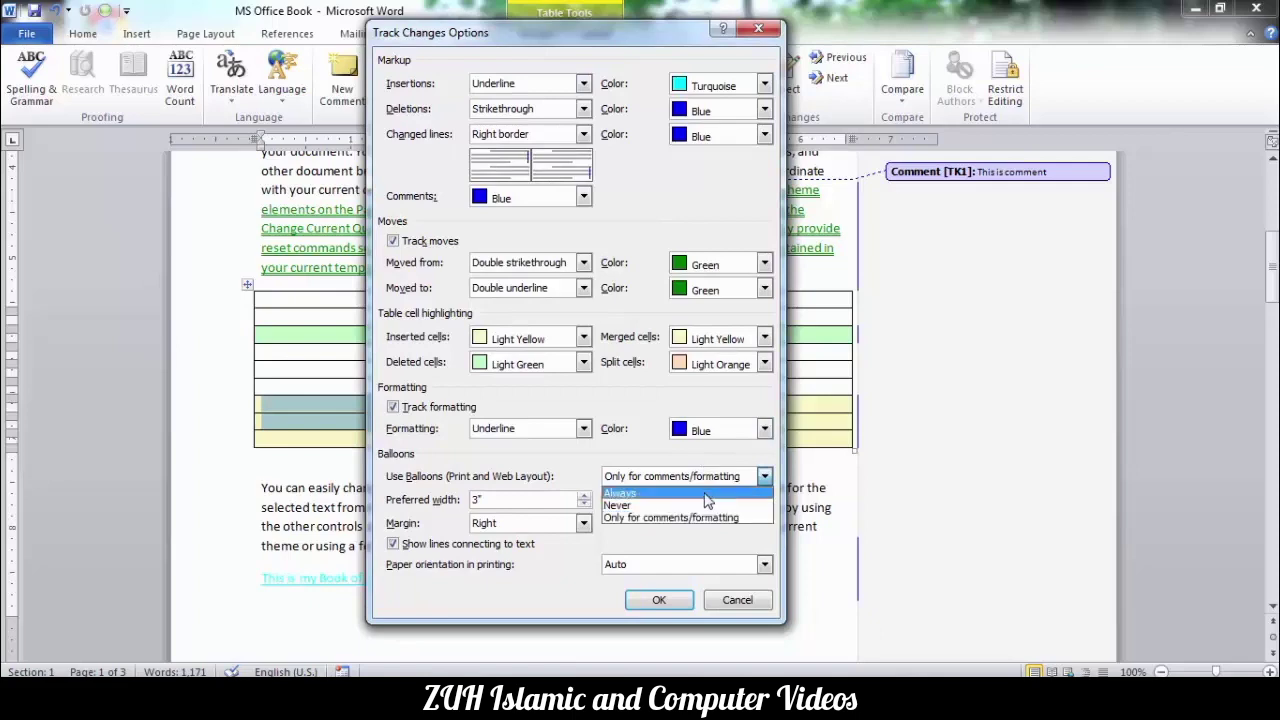
{"action": "left_click", "coordinate": [697, 505]}
{"action": "left_click", "coordinate": [671, 599]}
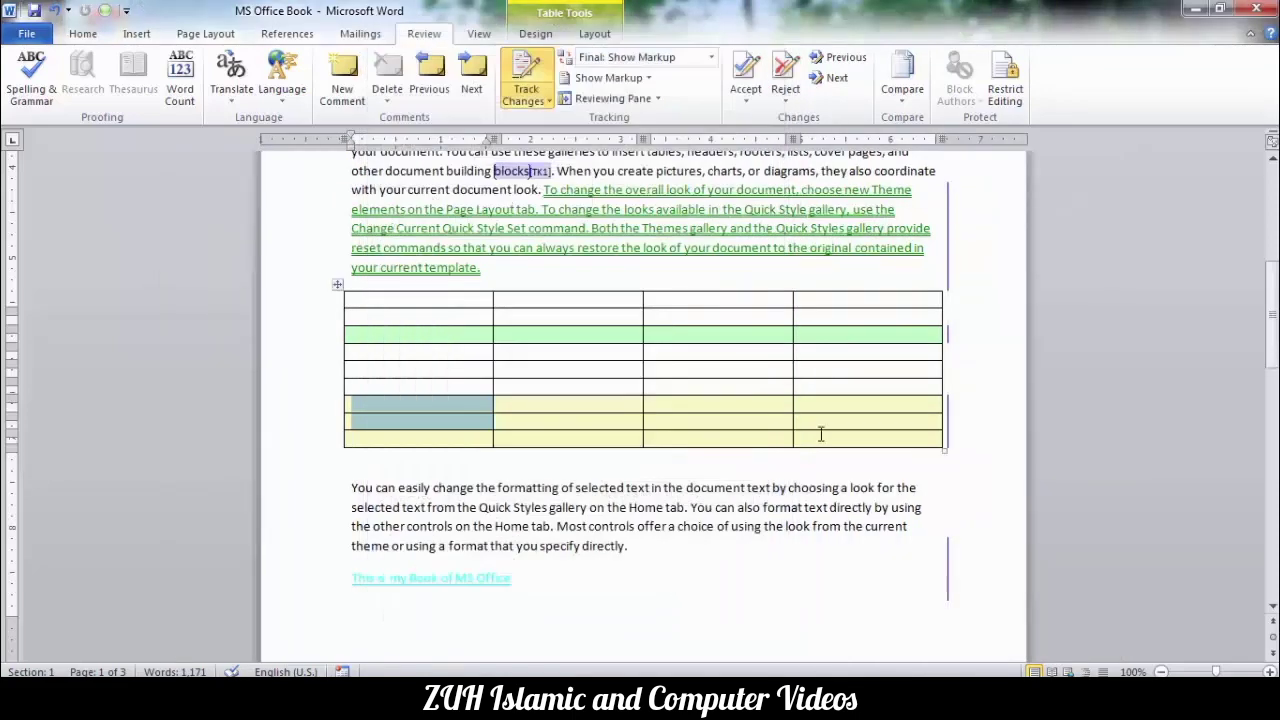
Change Use Balloons to Always and apply it
{"action": "scroll", "coordinate": [823, 434], "scroll_direction": "up", "scroll_amount": 5}
{"action": "scroll", "coordinate": [823, 440], "scroll_direction": "up", "scroll_amount": 2}
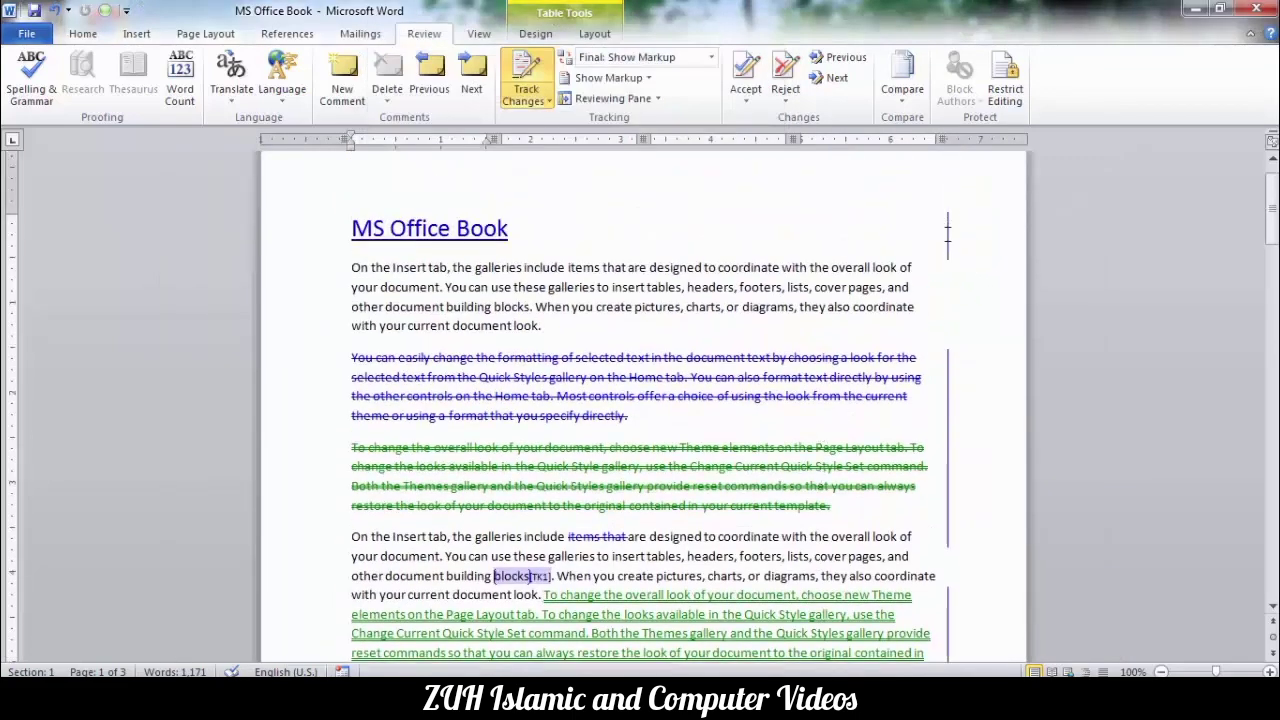
{"action": "left_click", "coordinate": [526, 104]}
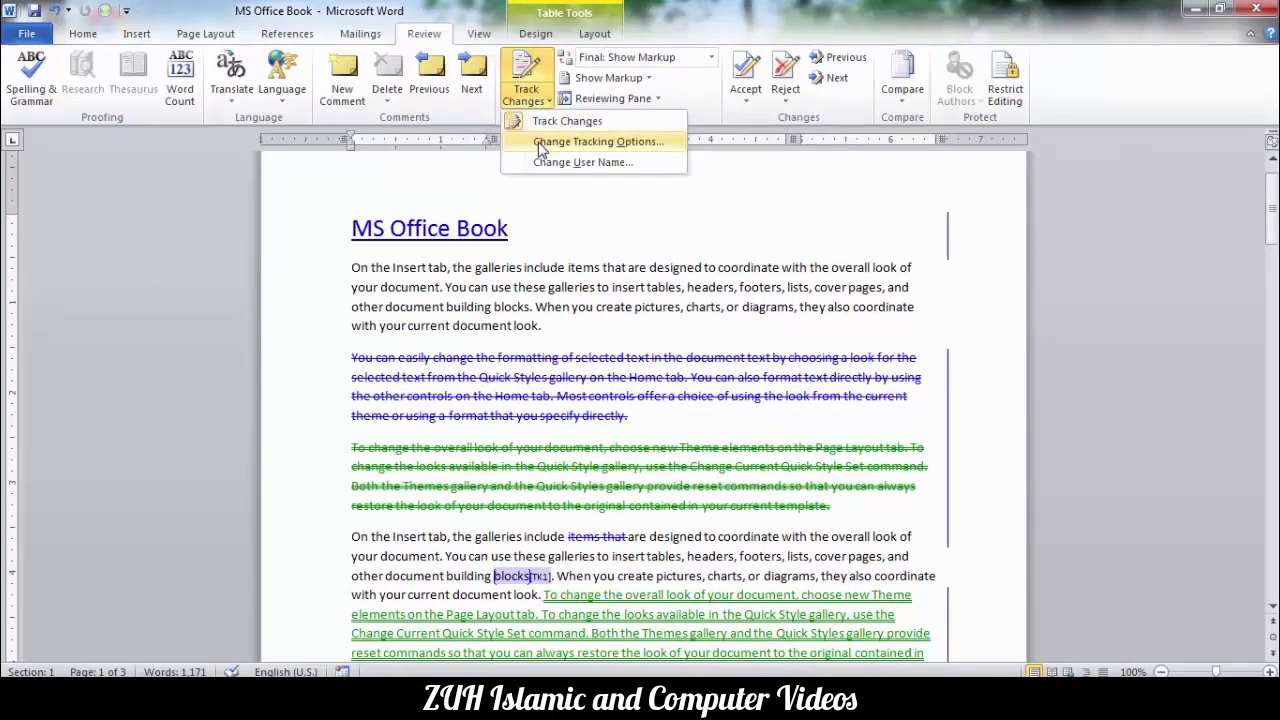
{"action": "left_click", "coordinate": [540, 142]}
{"action": "left_click", "coordinate": [662, 479]}
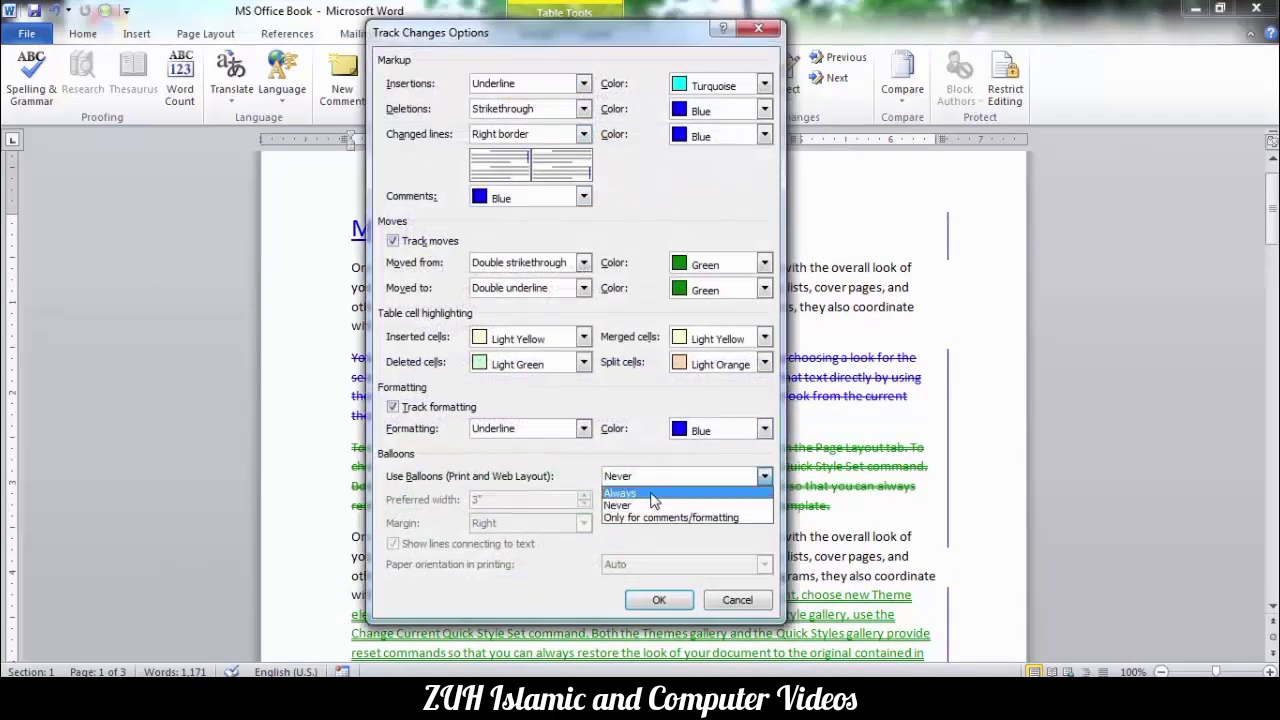
{"action": "left_click", "coordinate": [655, 493]}
{"action": "left_click", "coordinate": [675, 603]}
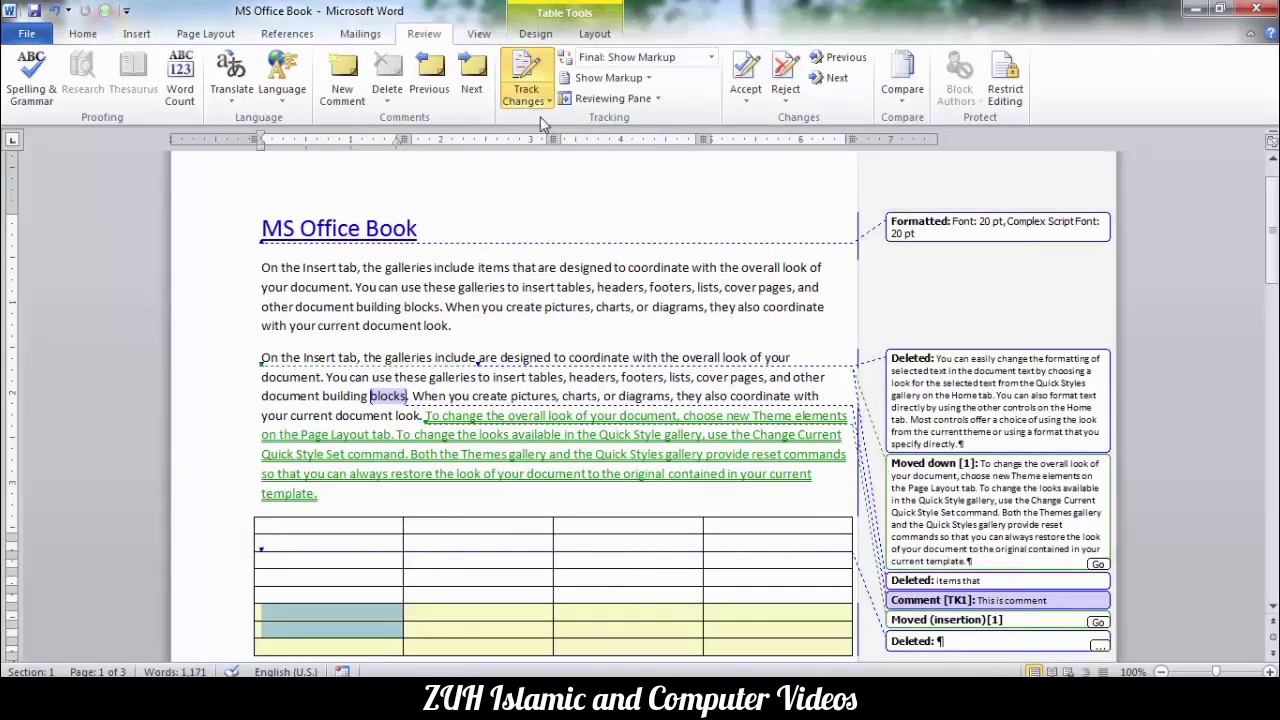
Set balloons to Only for comments/formatting with paper orientation Auto, and confirm
{"action": "left_click", "coordinate": [545, 104]}
{"action": "left_click", "coordinate": [558, 143]}
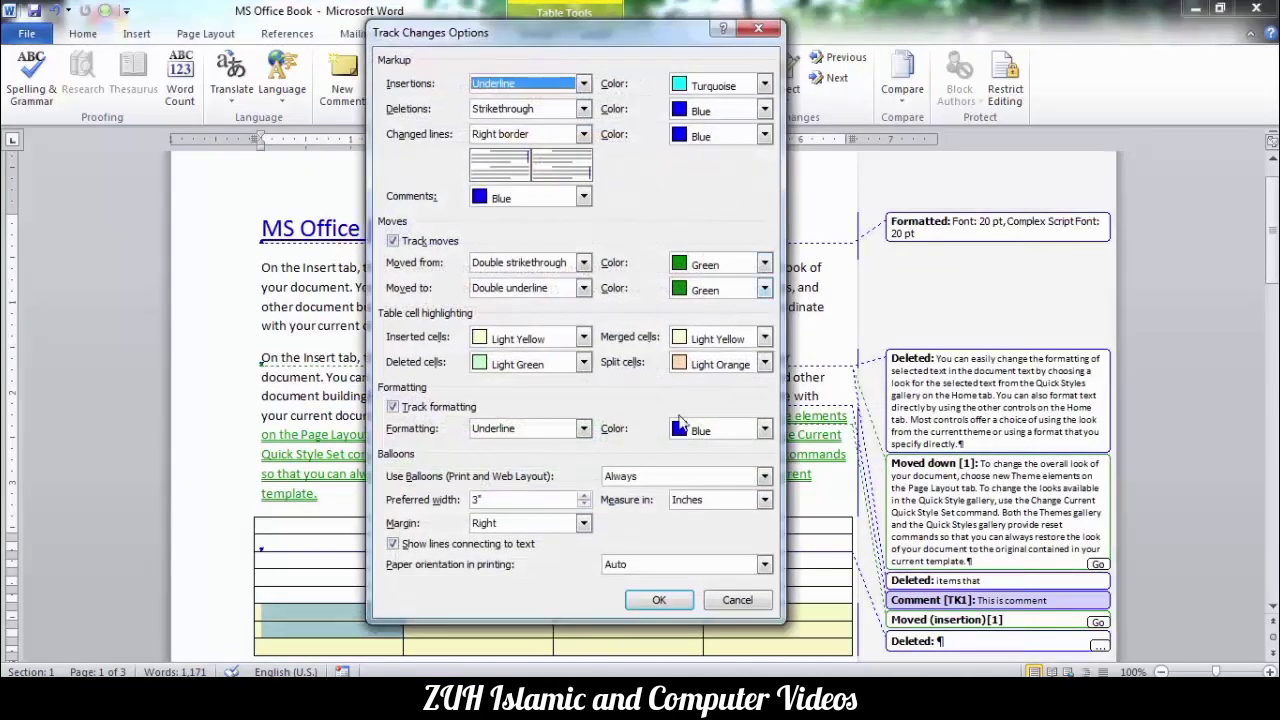
{"action": "left_click", "coordinate": [651, 479]}
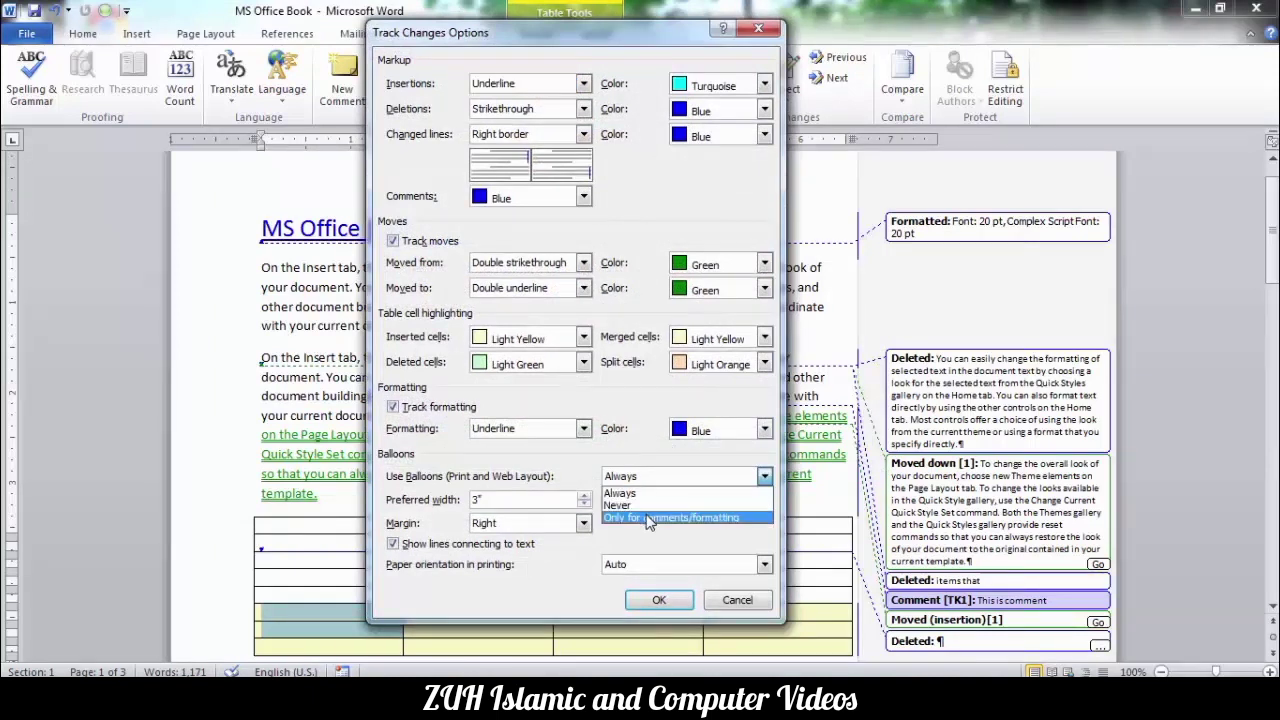
{"action": "left_click", "coordinate": [647, 517]}
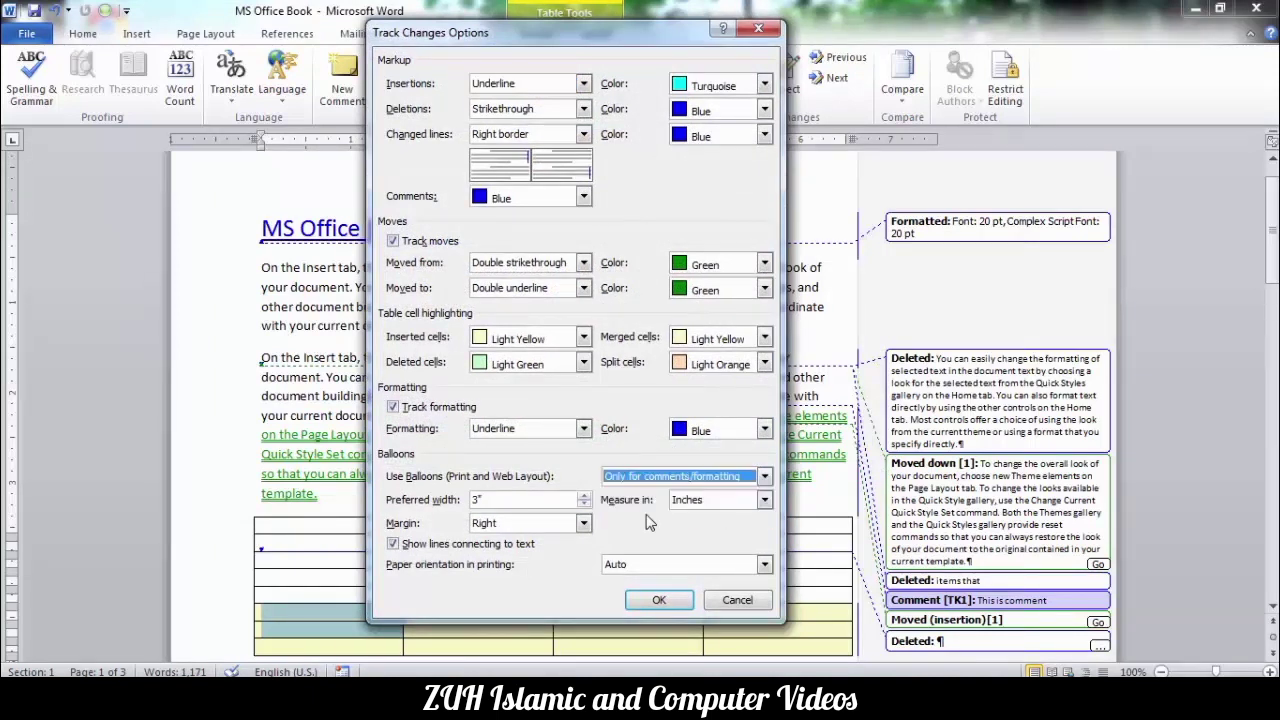
{"action": "left_click", "coordinate": [524, 499]}
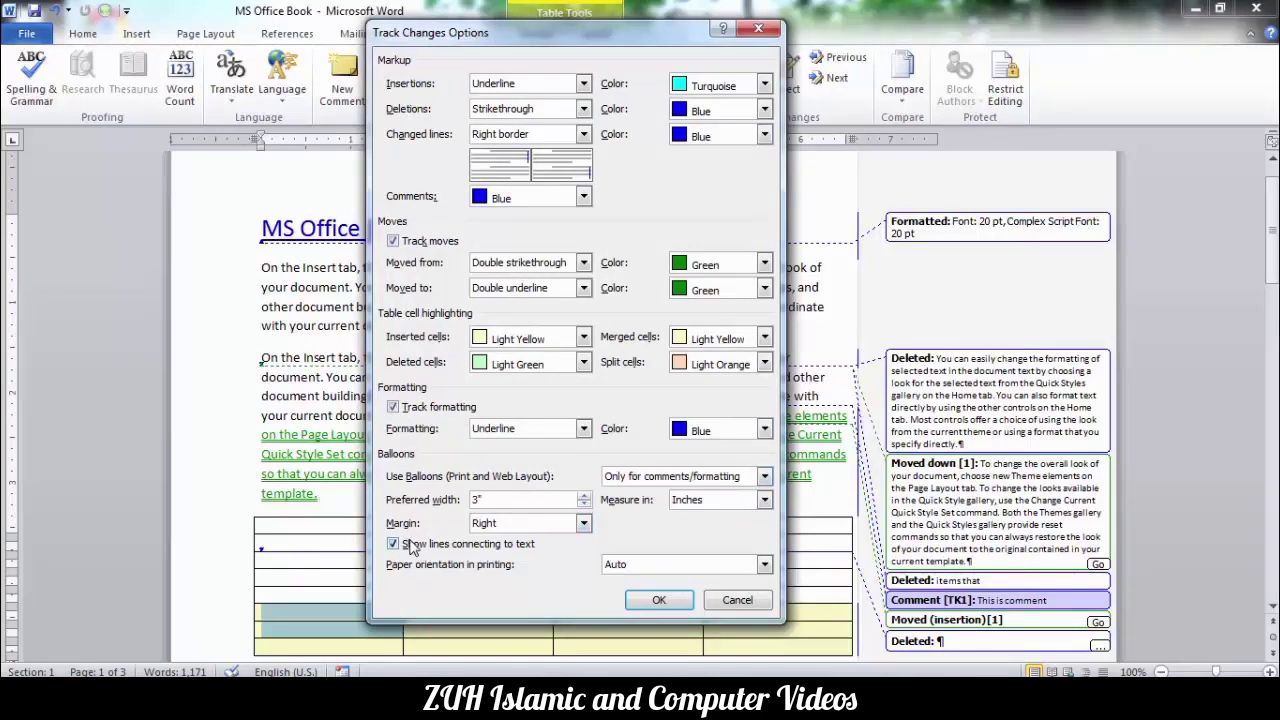
{"action": "left_click_drag", "start_coordinate": [666, 28], "coordinate": [509, 18]}
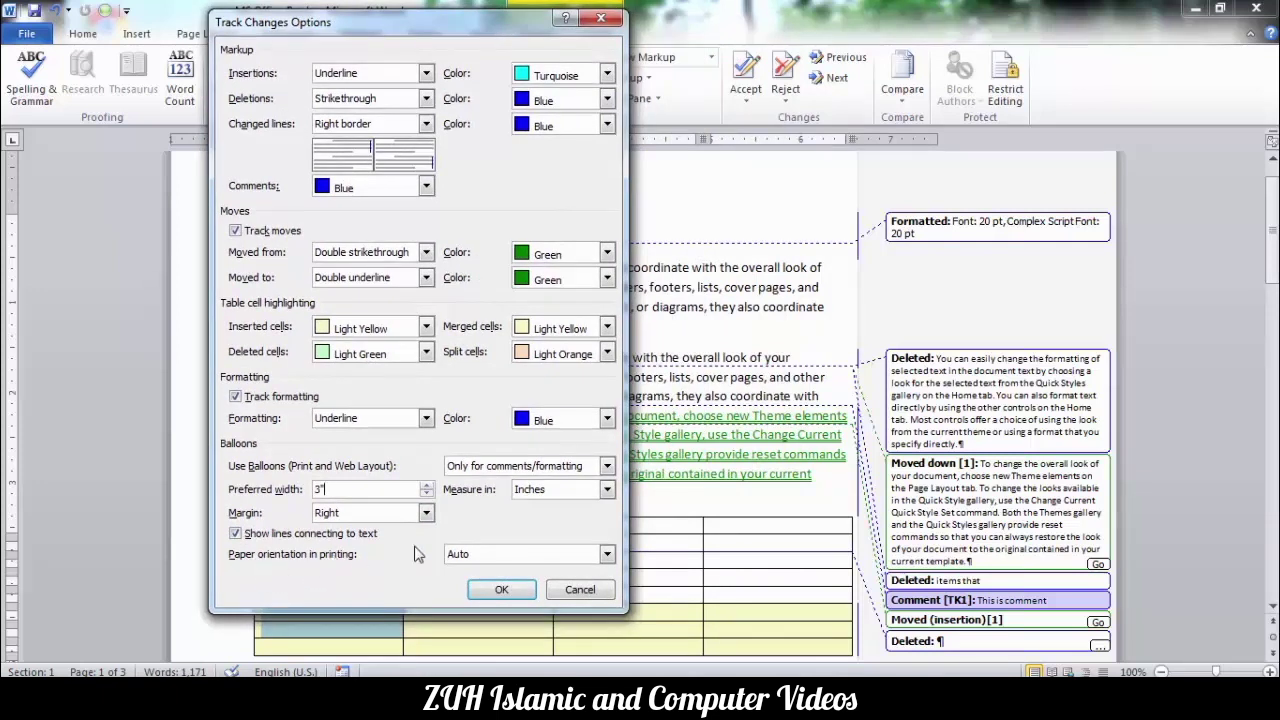
{"action": "left_click", "coordinate": [488, 553]}
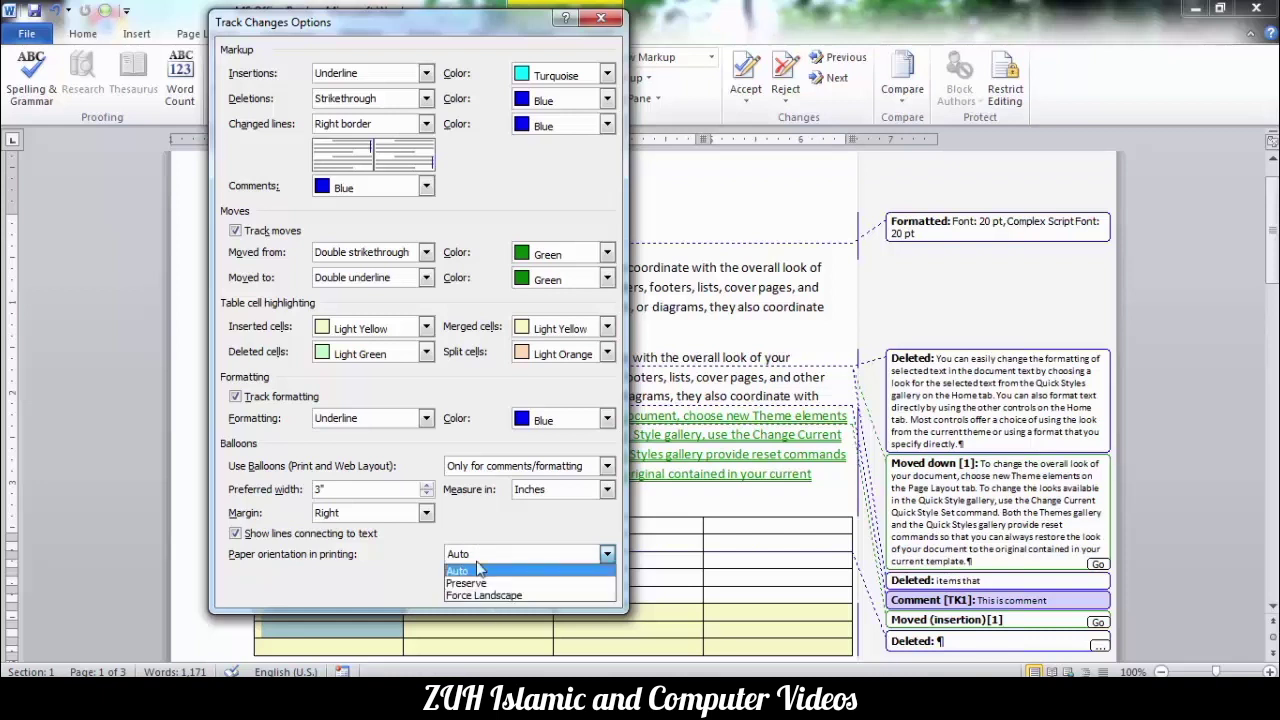
{"action": "left_click", "coordinate": [478, 568]}
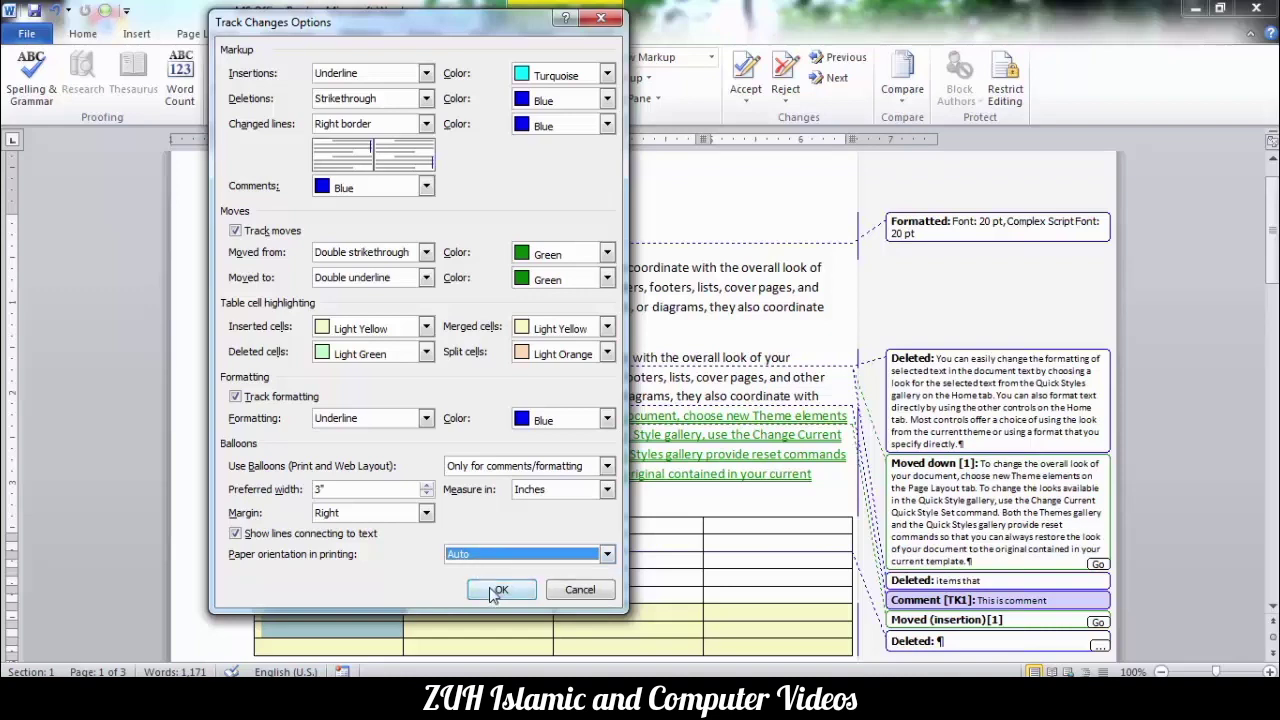
{"action": "left_click", "coordinate": [501, 589]}
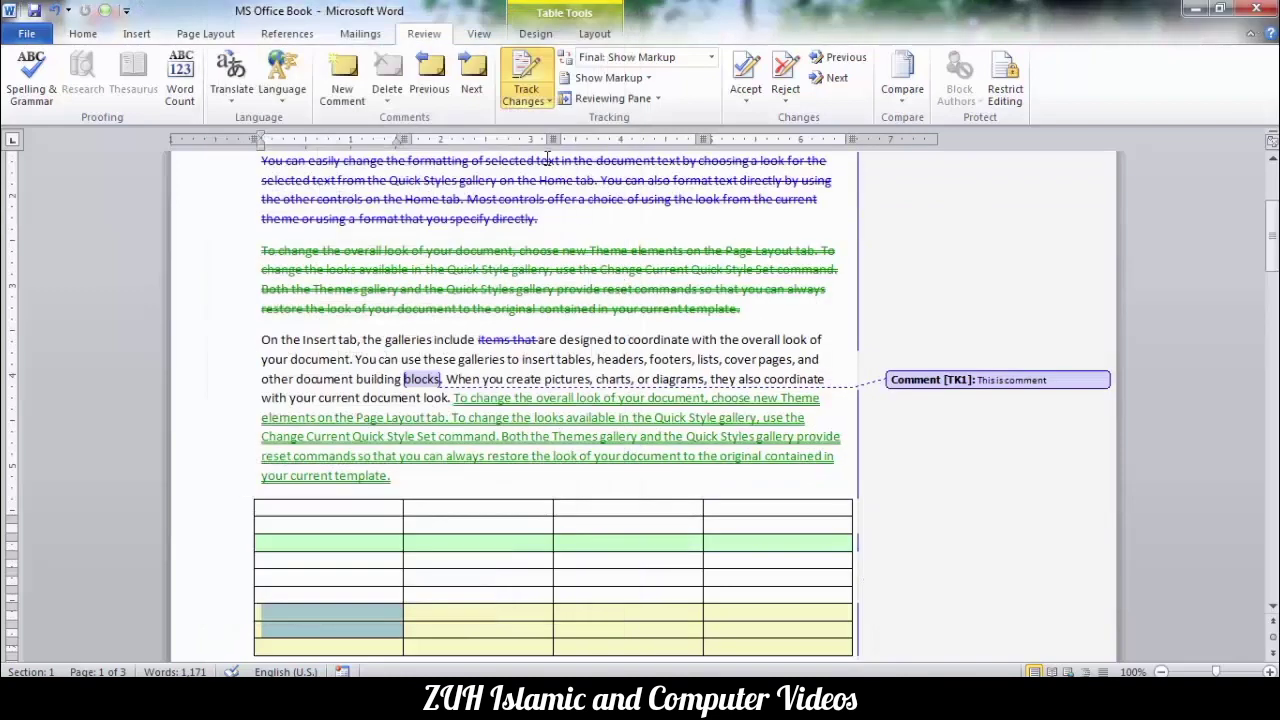
Show the Track Changes dropdown menu on the Review tab, dismissing and reopening it once
{"action": "left_click", "coordinate": [527, 100]}
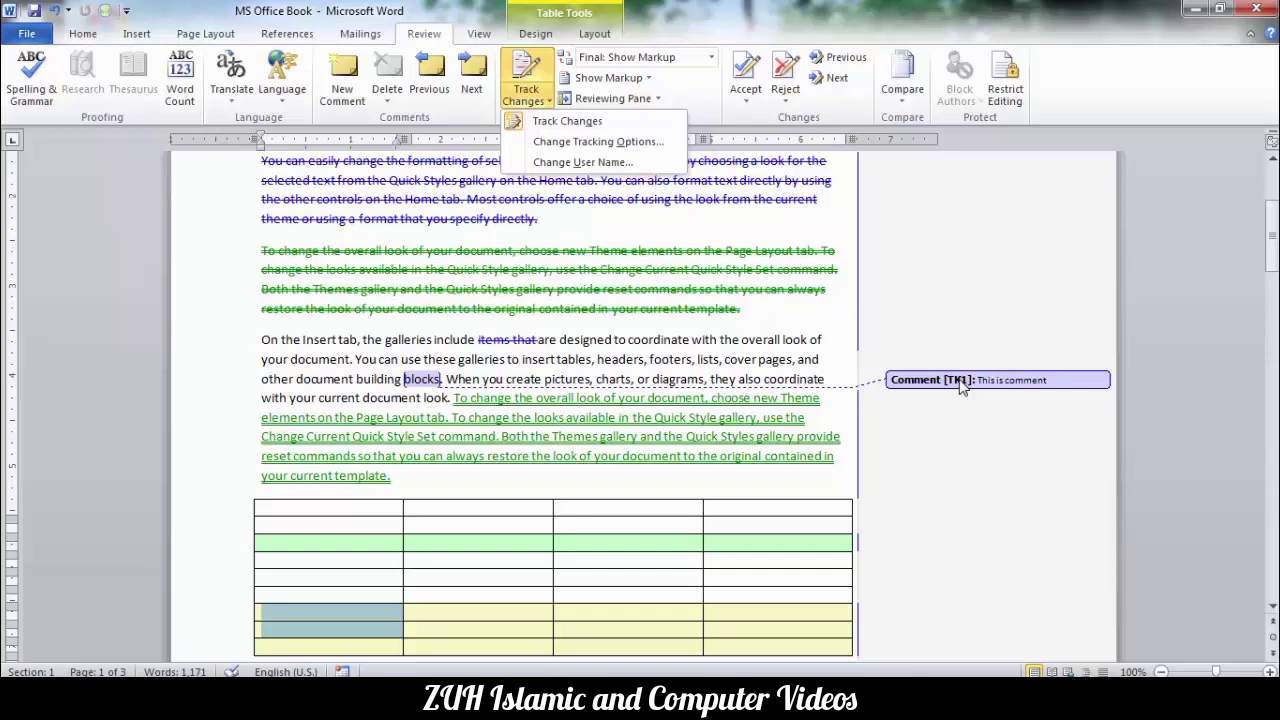
{"action": "left_click", "coordinate": [895, 367]}
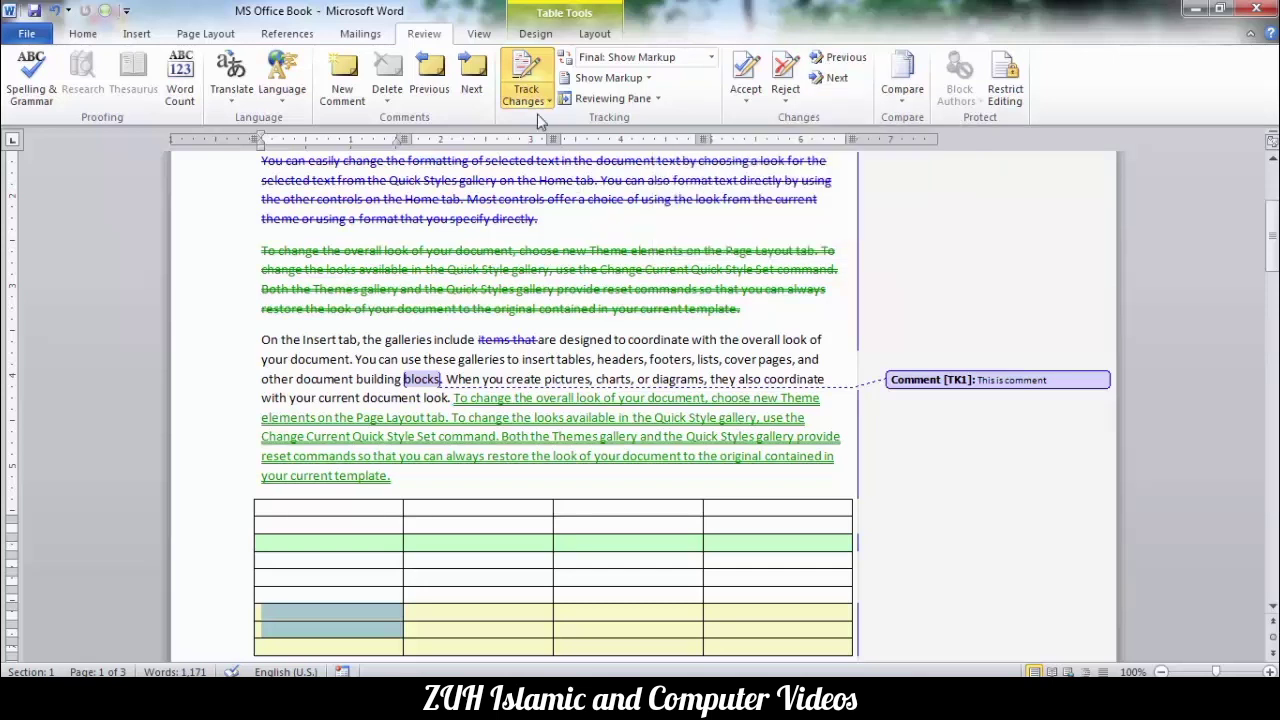
{"action": "left_click", "coordinate": [535, 101]}
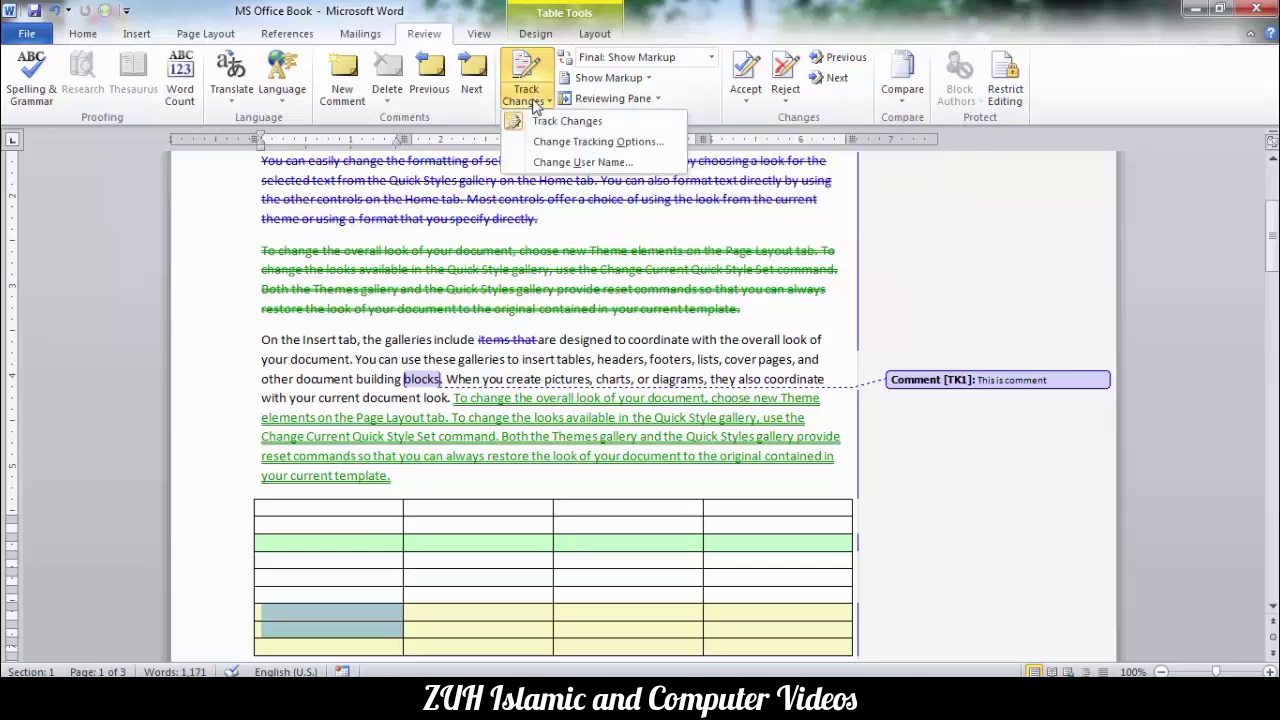
Replace the reviewer's user name and initials in Word Options with a new reviewer's details
{"action": "left_click", "coordinate": [570, 163]}
{"action": "left_click_drag", "start_coordinate": [538, 265], "coordinate": [460, 268]}
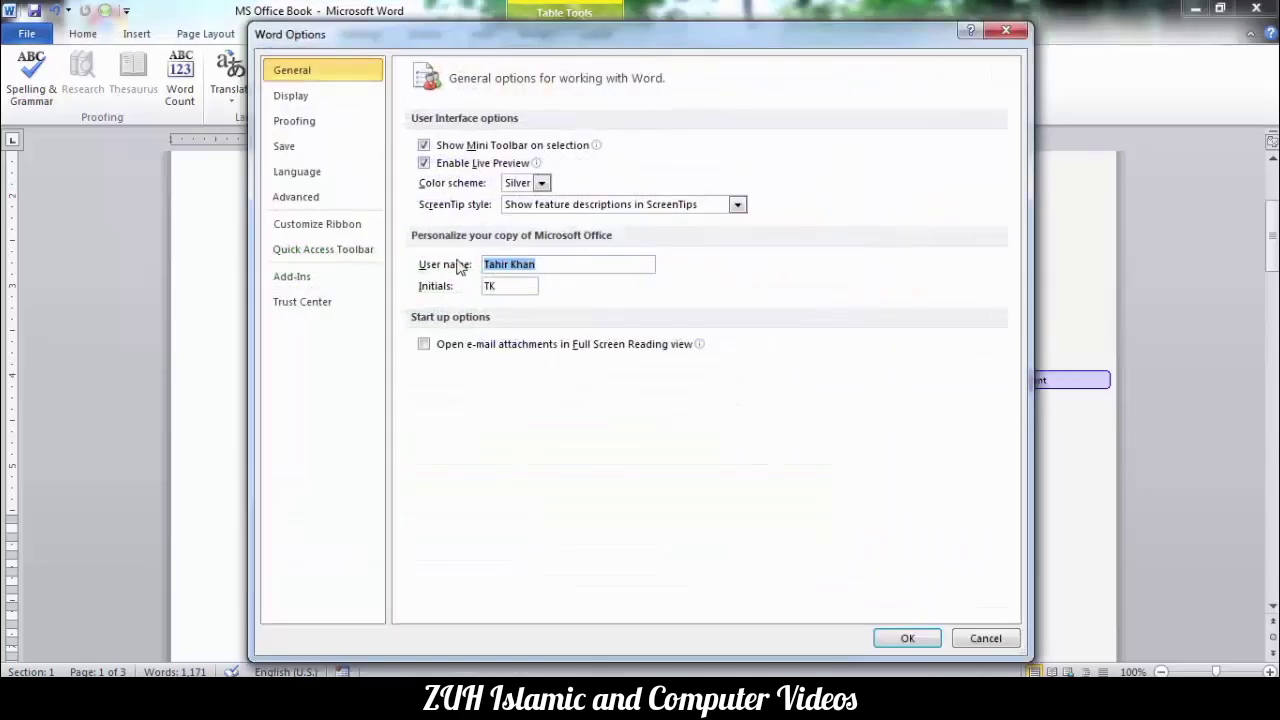
{"action": "type", "text": "Ahmad Kh"}
{"action": "key", "text": "Tab"}
{"action": "type", "text": "A"}
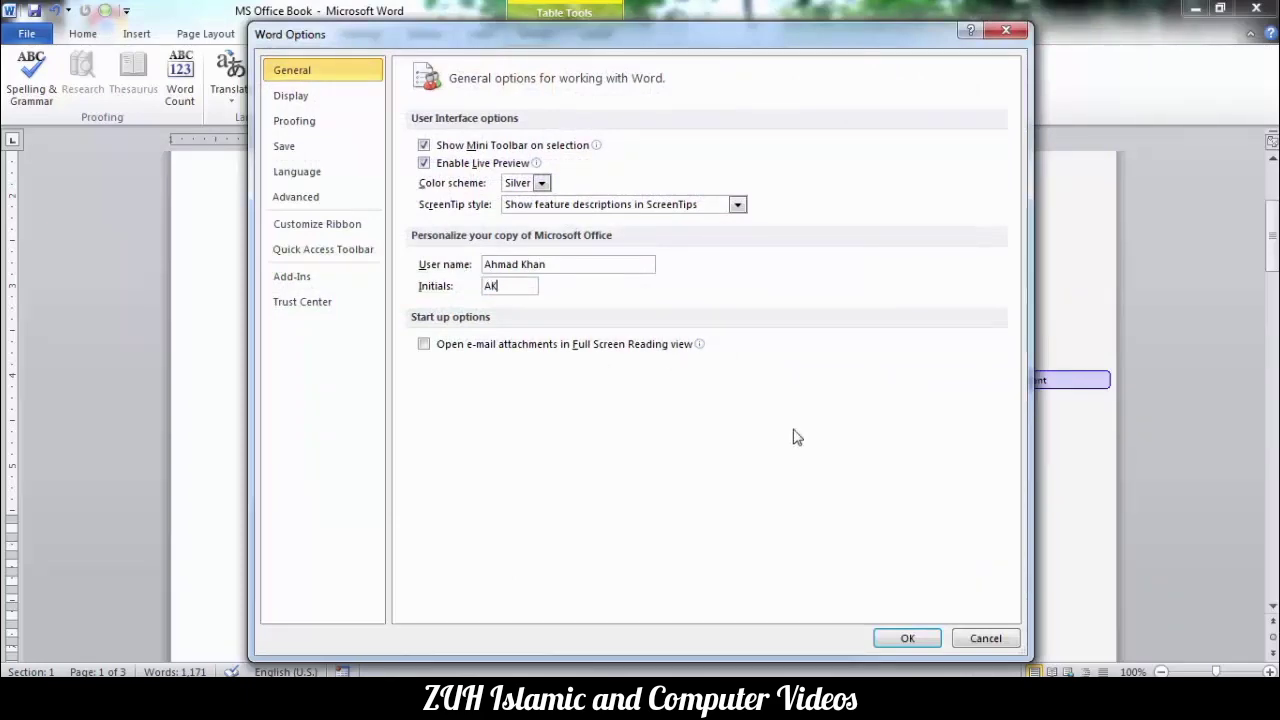
{"action": "left_click", "coordinate": [905, 640]}
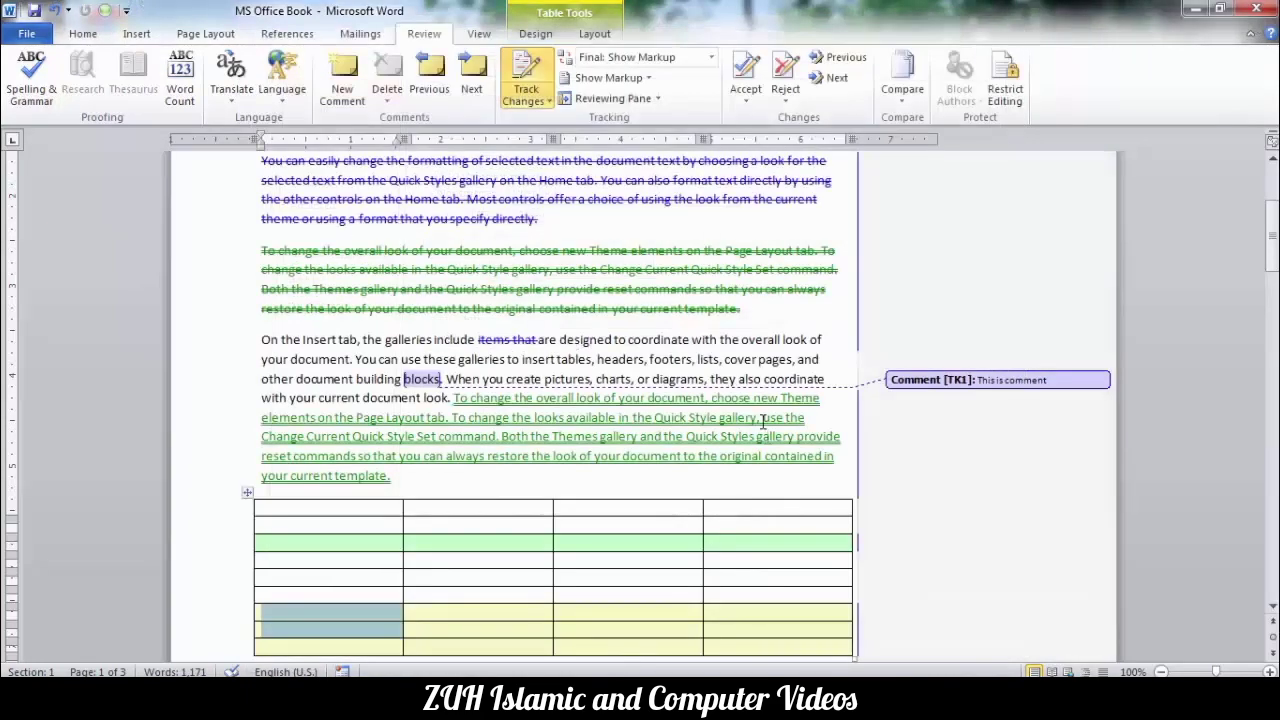
Comment 'This slskjd' on 'designed' and delete 'Insert tab, the galleries' as a tracked change
{"action": "double_click", "coordinate": [578, 341]}
{"action": "left_click", "coordinate": [342, 78]}
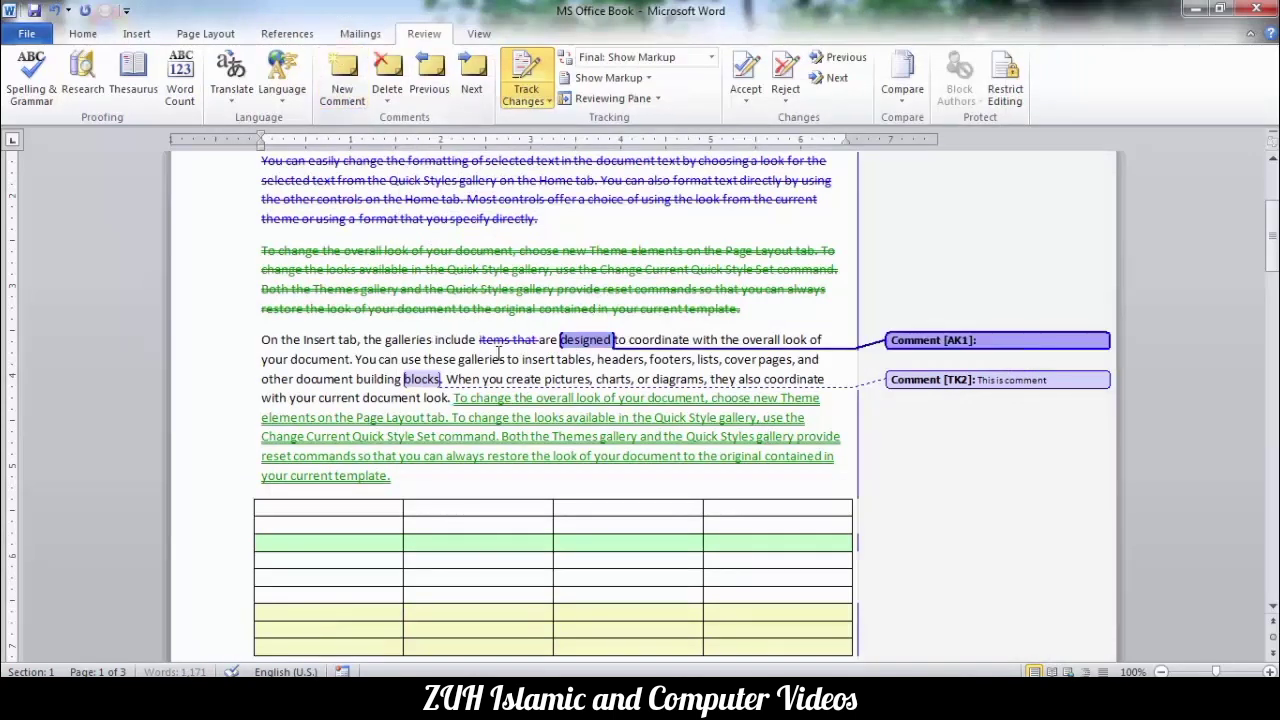
{"action": "type", "text": "This "}
{"action": "type", "text": "slskjd"}
{"action": "left_click_drag", "start_coordinate": [304, 340], "coordinate": [432, 340]}
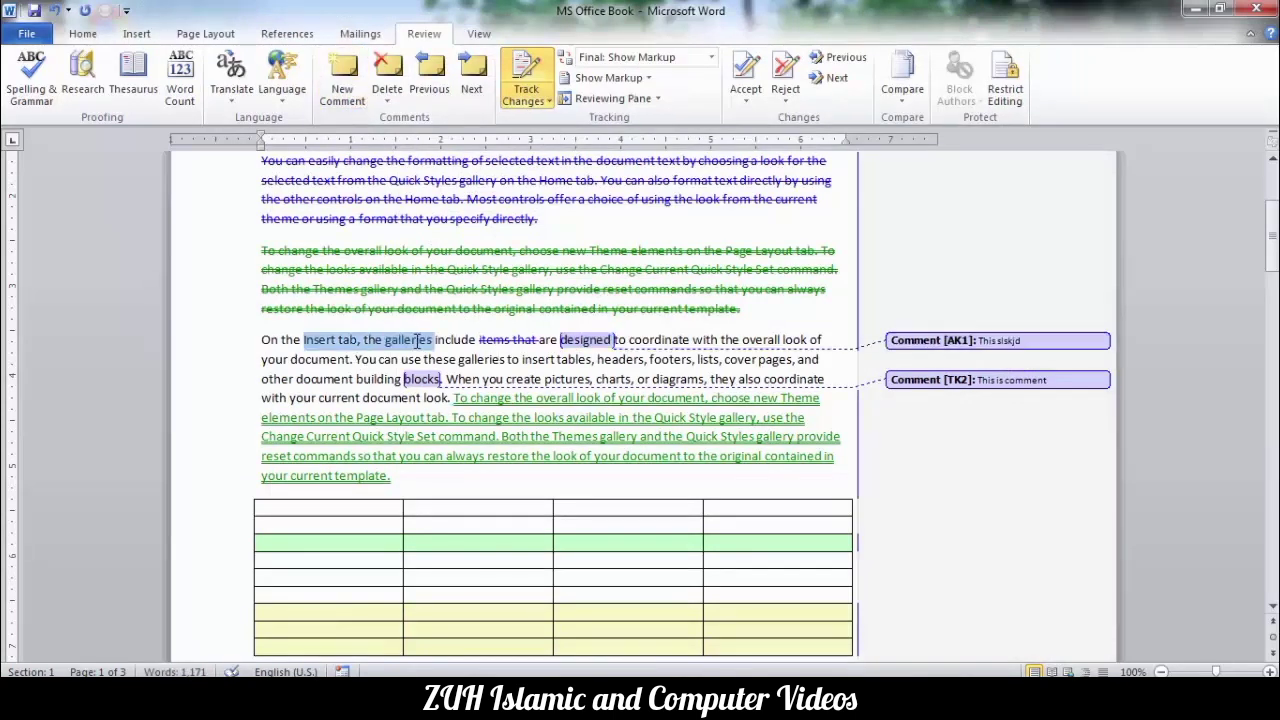
{"action": "key", "text": "Delete"}
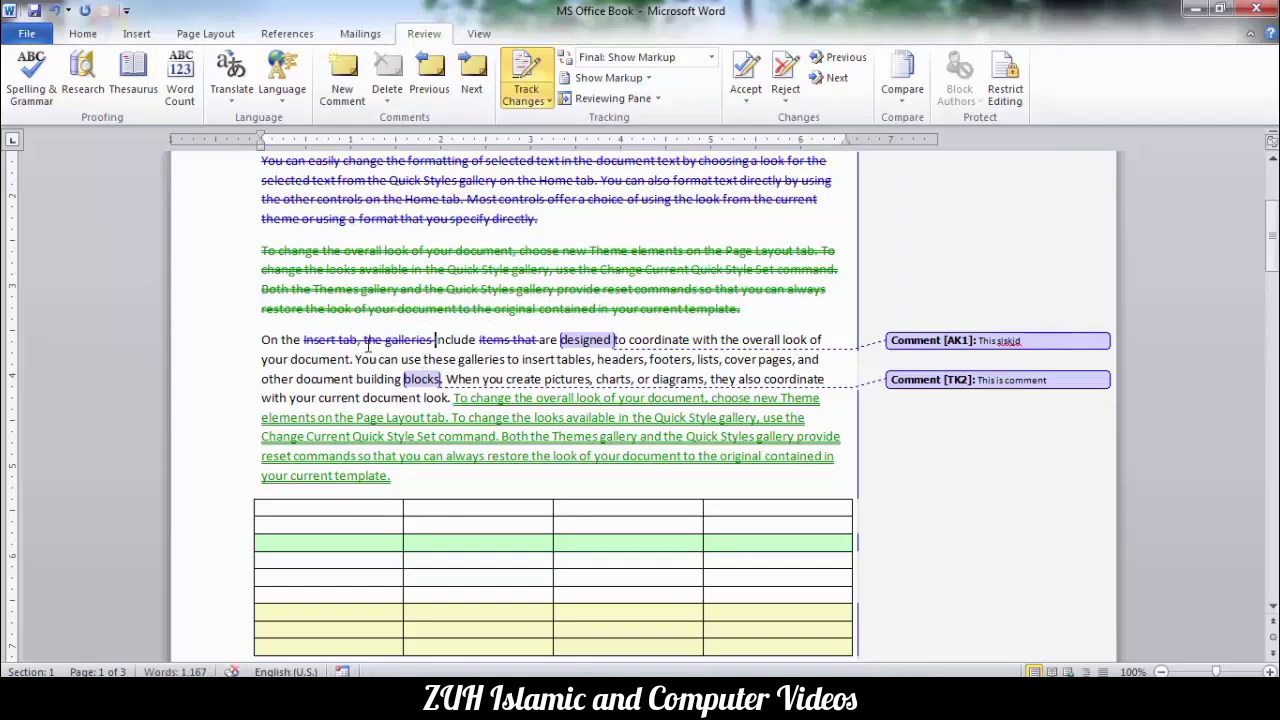
Set the Comments color to By author in Change Tracking Options
{"action": "left_click", "coordinate": [522, 100]}
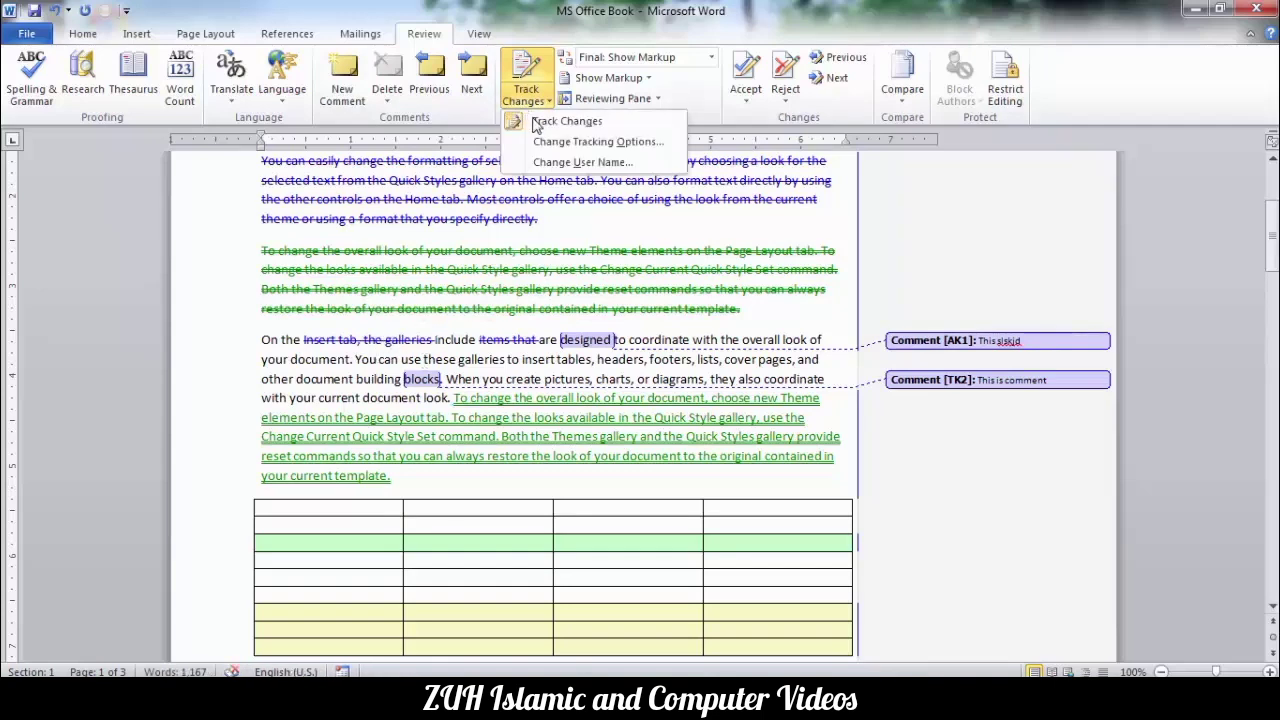
{"action": "left_click", "coordinate": [546, 144]}
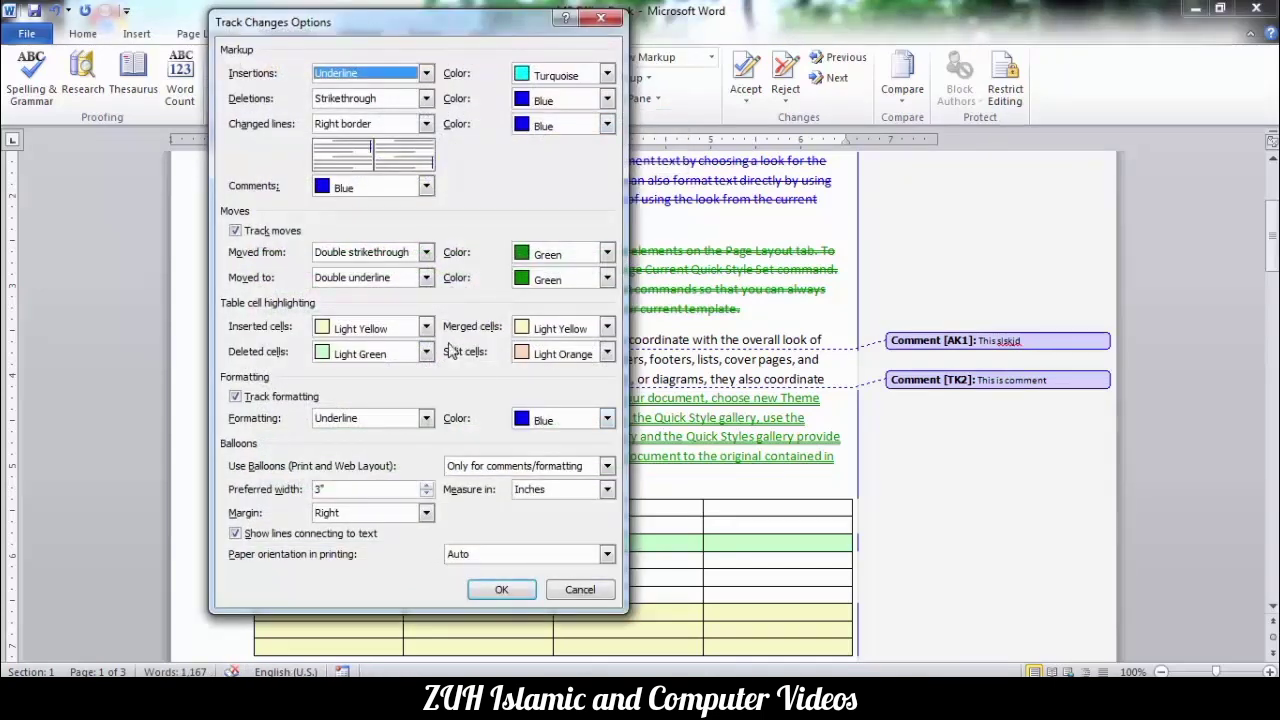
{"action": "left_click", "coordinate": [355, 190]}
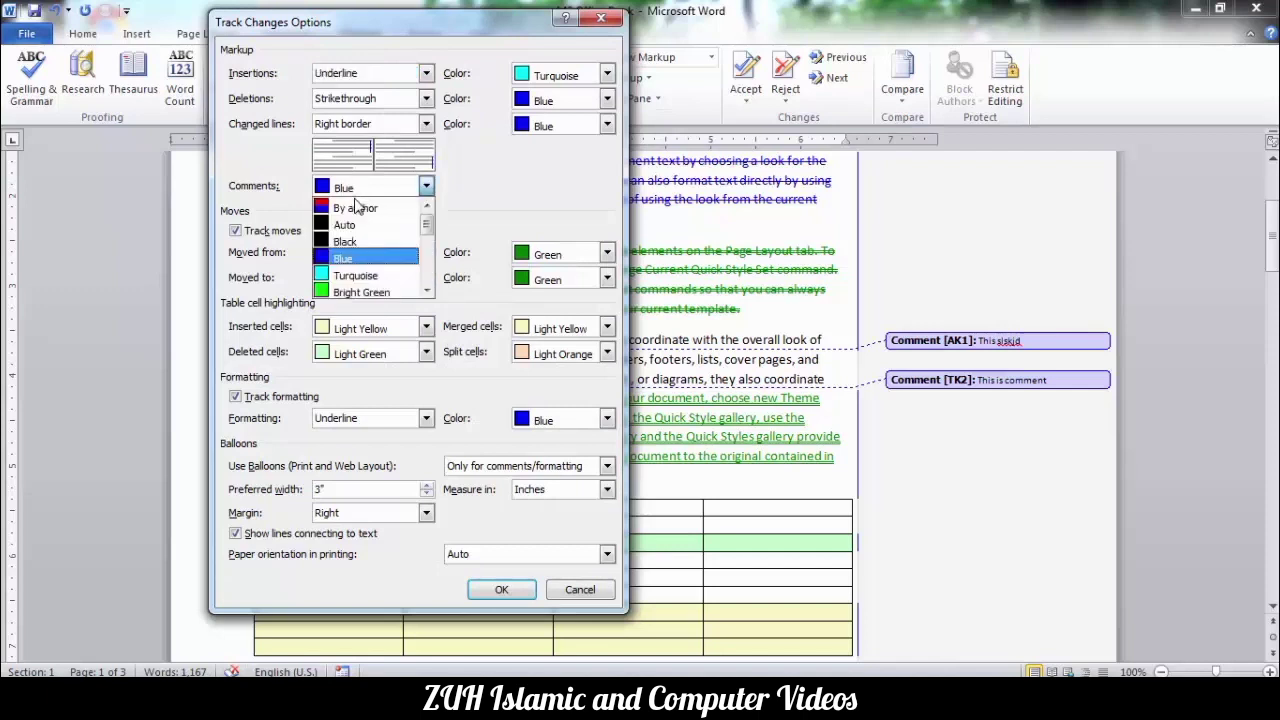
{"action": "left_click", "coordinate": [358, 208]}
{"action": "left_click", "coordinate": [497, 590]}
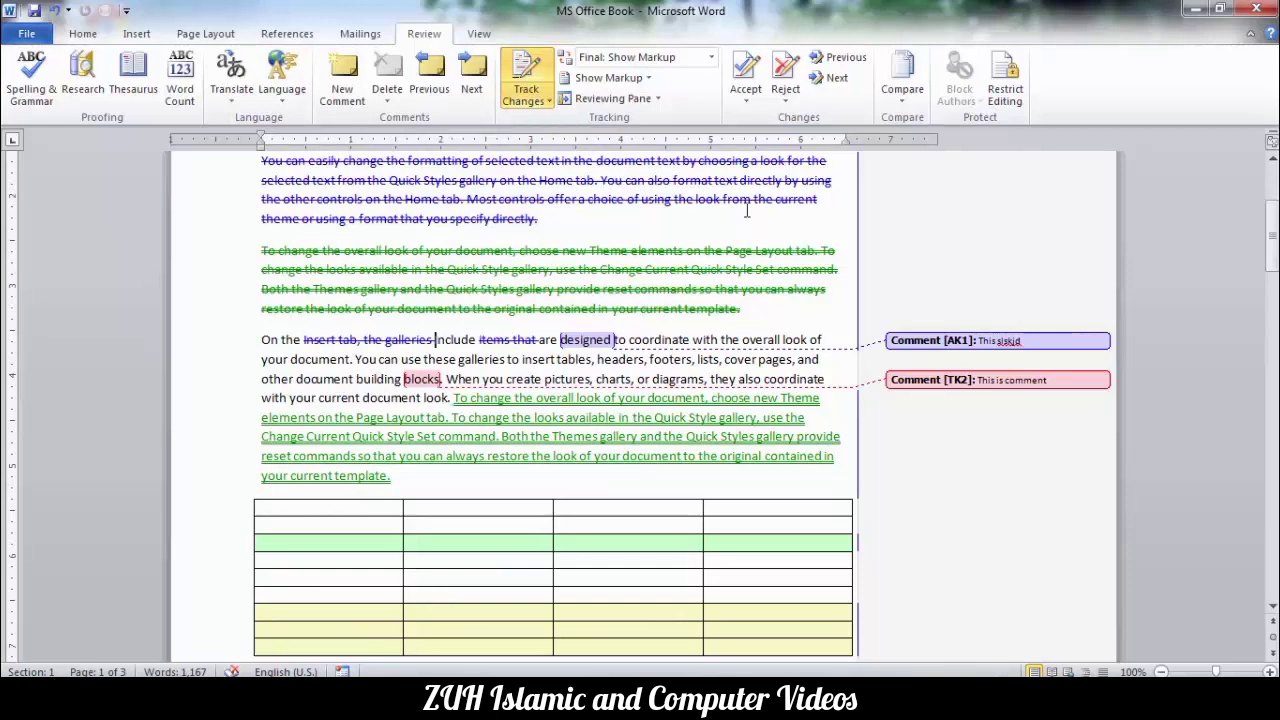
Review the colour lists, keeping changed lines Blue and insertions Turquoise, and close without changes
{"action": "left_click", "coordinate": [540, 102]}
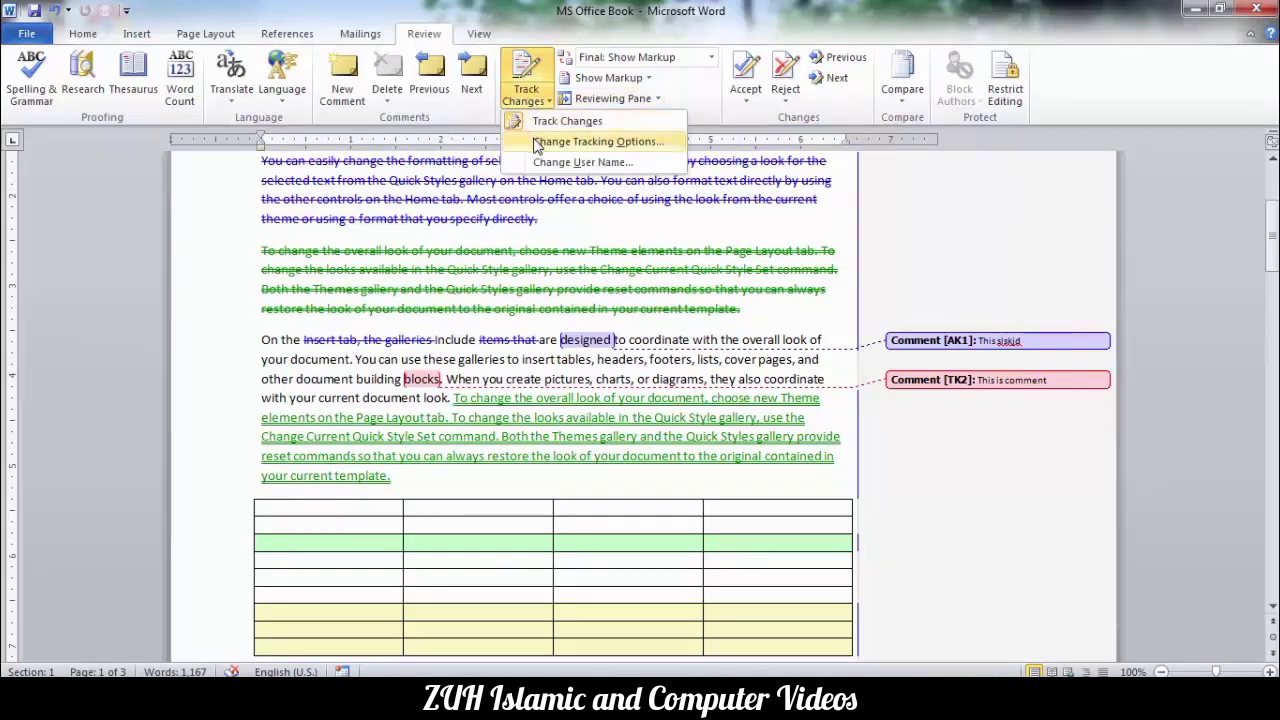
{"action": "left_click", "coordinate": [537, 146]}
{"action": "left_click", "coordinate": [560, 125]}
{"action": "left_click", "coordinate": [558, 130]}
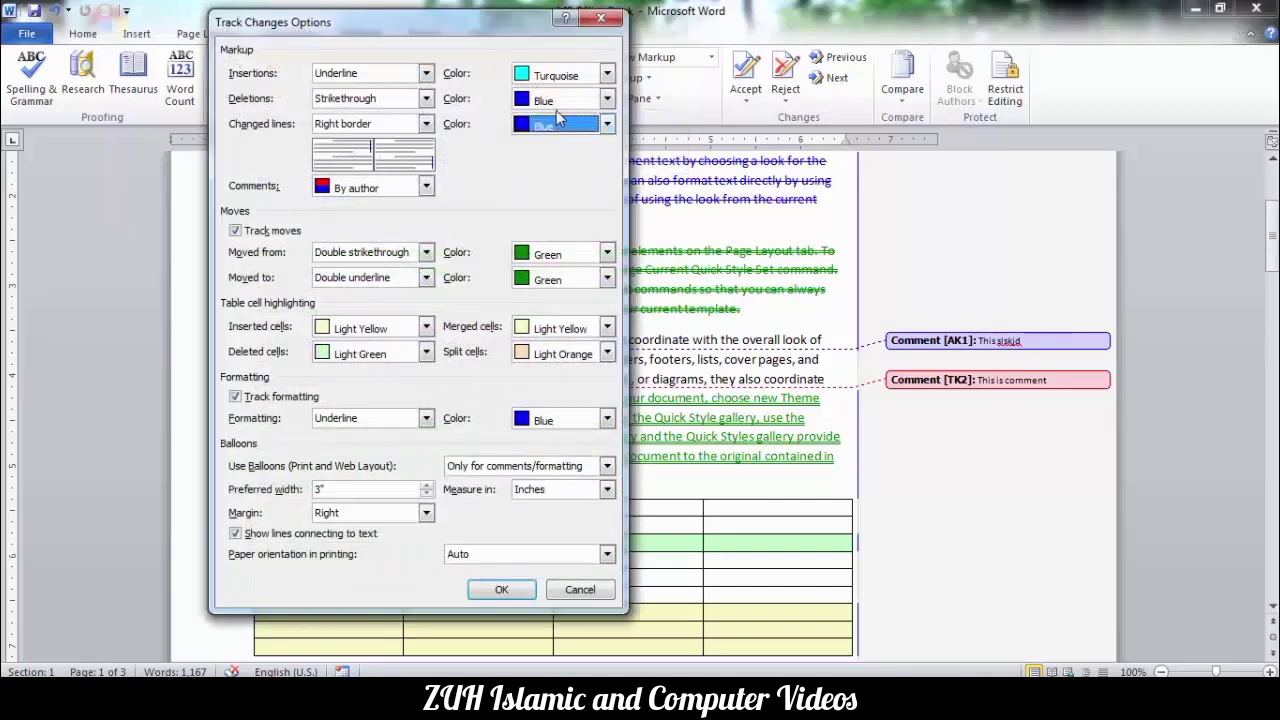
{"action": "left_click", "coordinate": [558, 120]}
{"action": "left_click", "coordinate": [558, 122]}
{"action": "left_click", "coordinate": [555, 76]}
{"action": "left_click", "coordinate": [555, 78]}
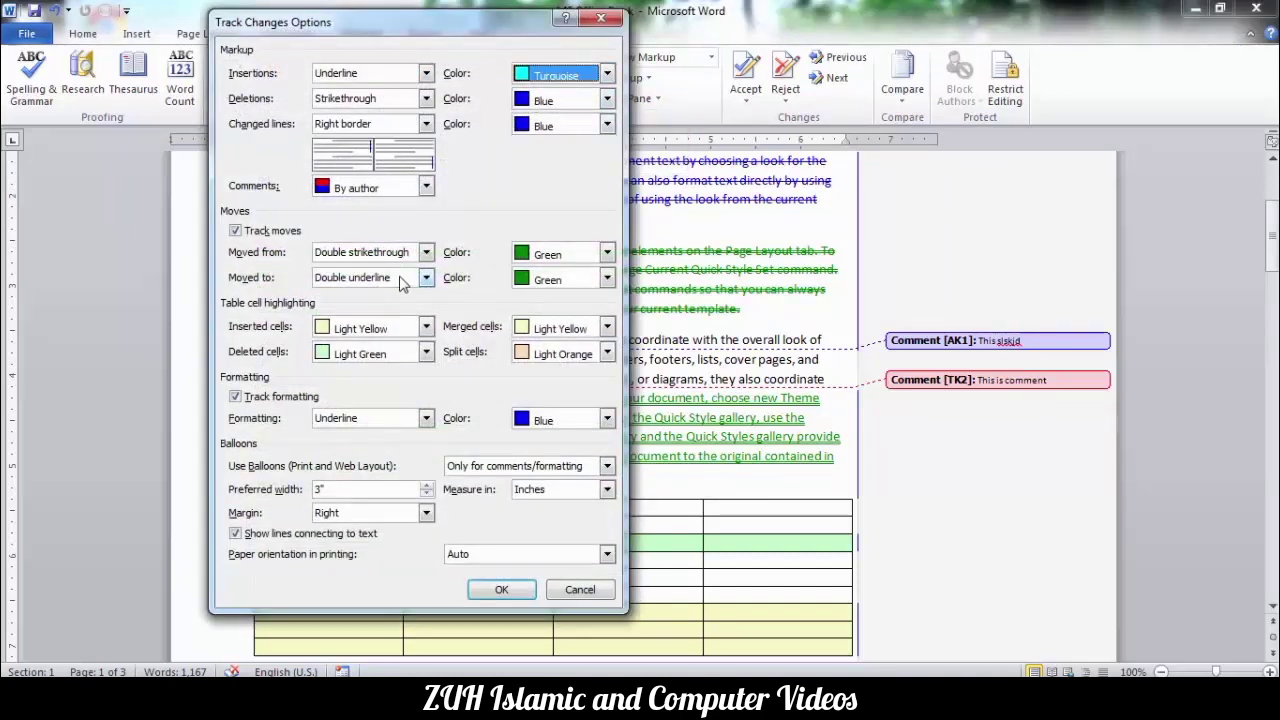
{"action": "left_click", "coordinate": [501, 590]}
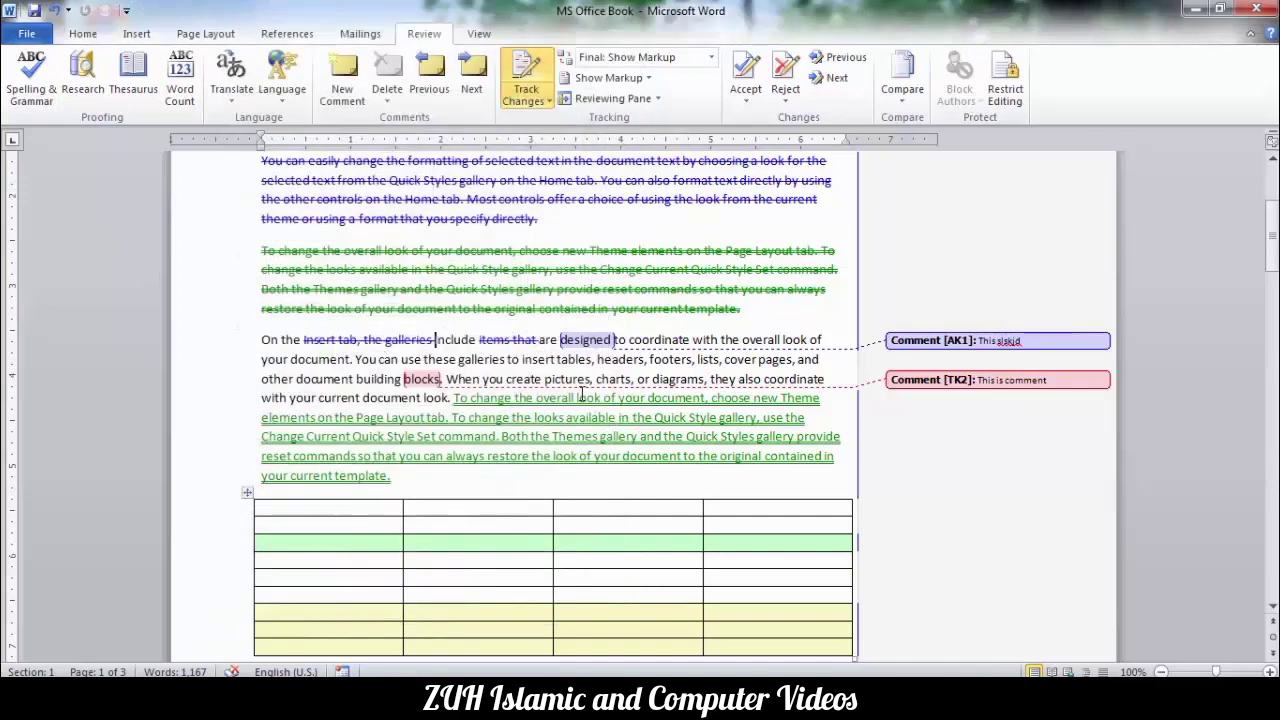
{"action": "mouse_move", "coordinate": [555, 170]}
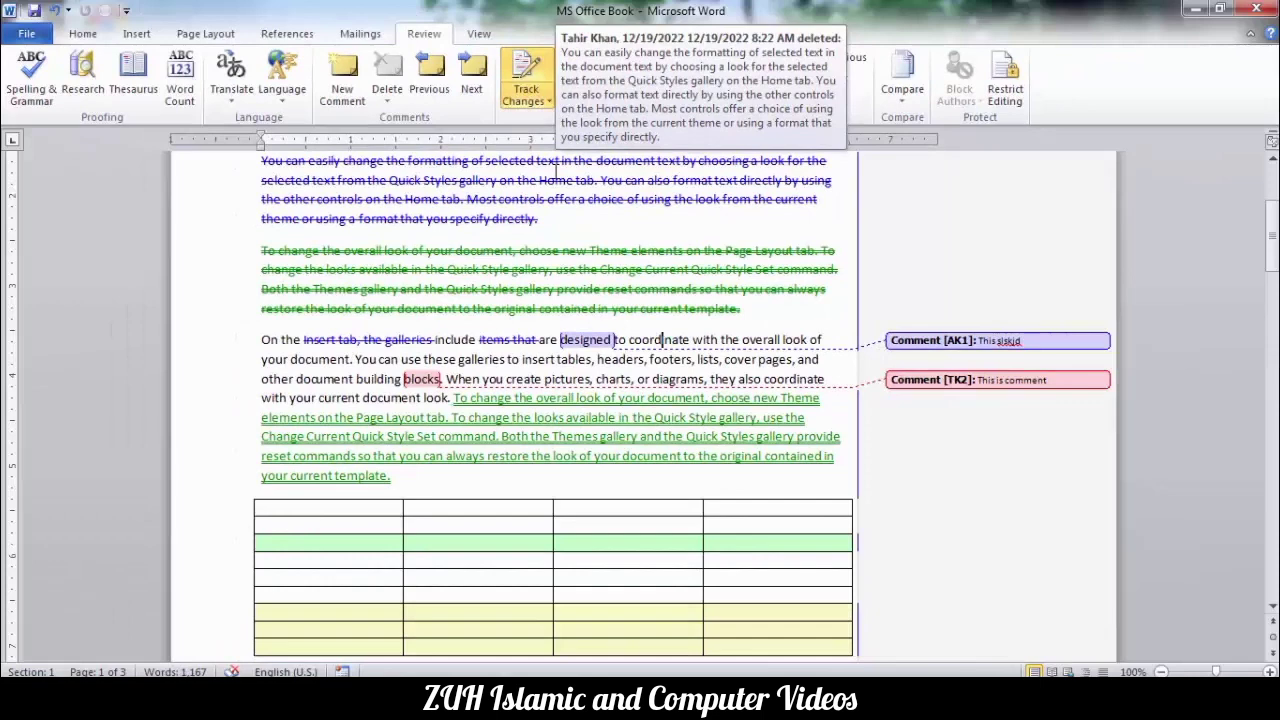
Change the reviewer's user name through Track Changes > Change User Name
{"action": "left_click", "coordinate": [526, 102]}
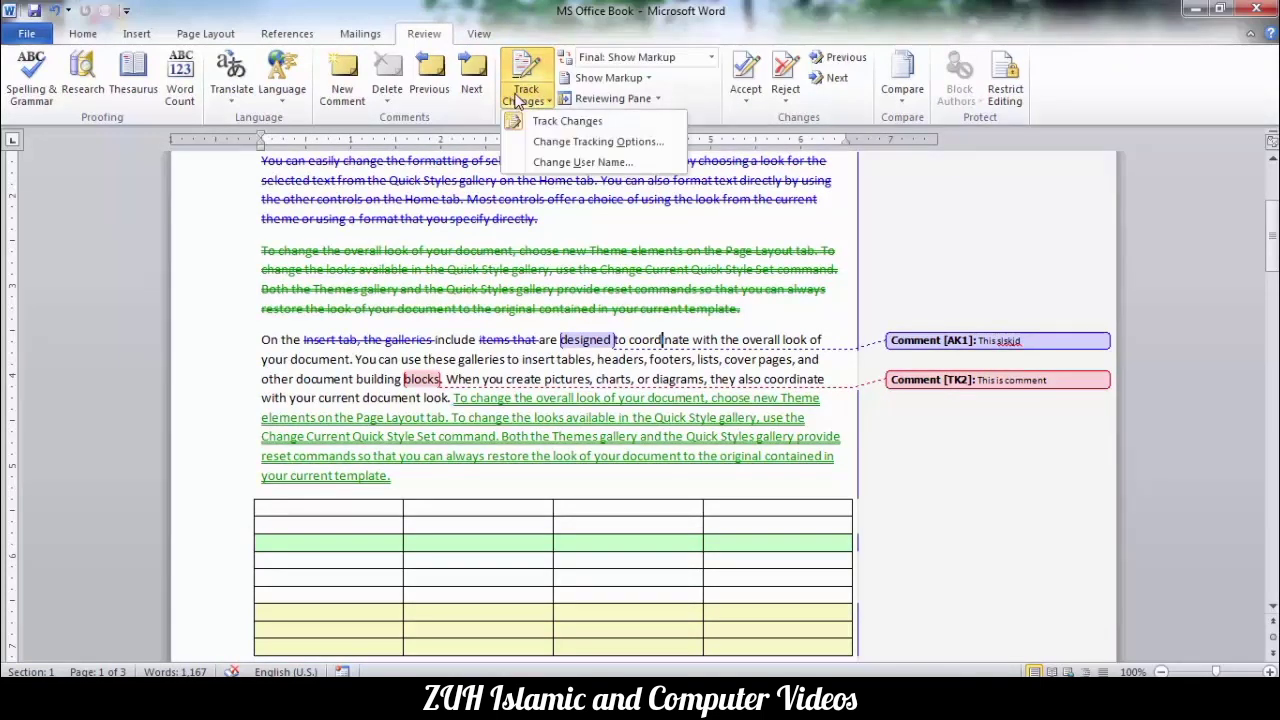
{"action": "left_click", "coordinate": [547, 163]}
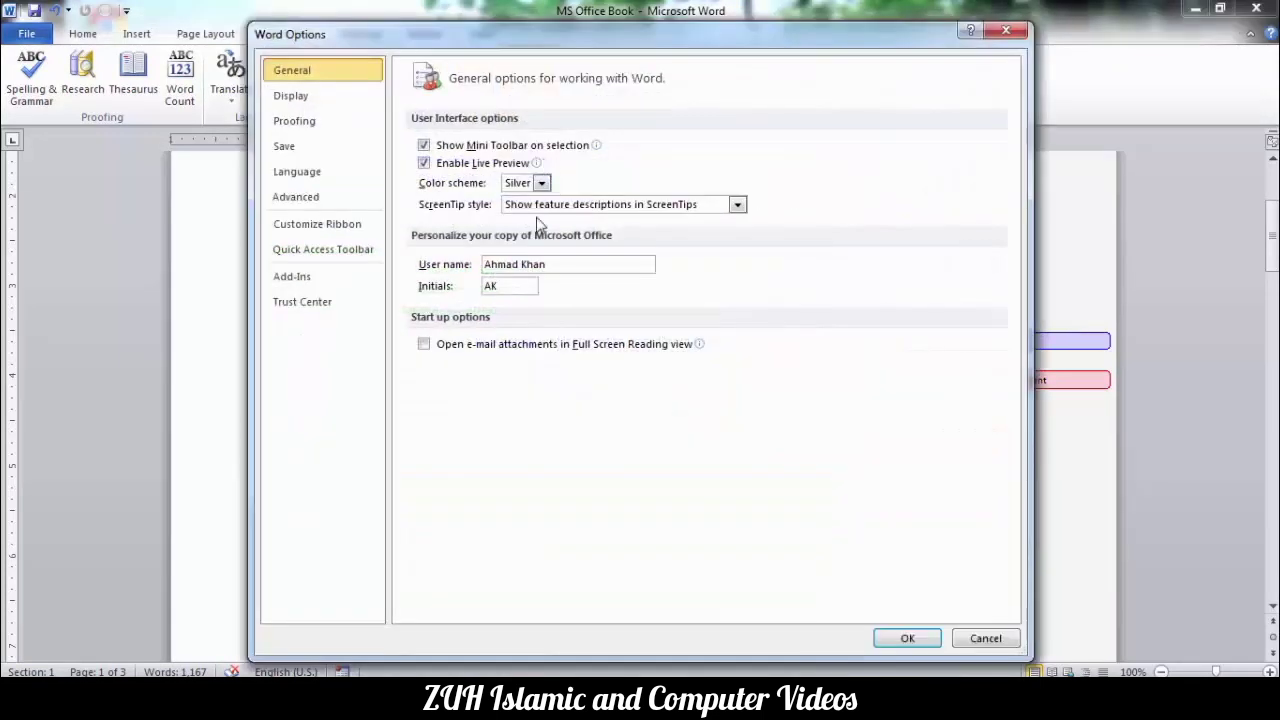
{"action": "left_click_drag", "start_coordinate": [546, 264], "coordinate": [483, 264]}
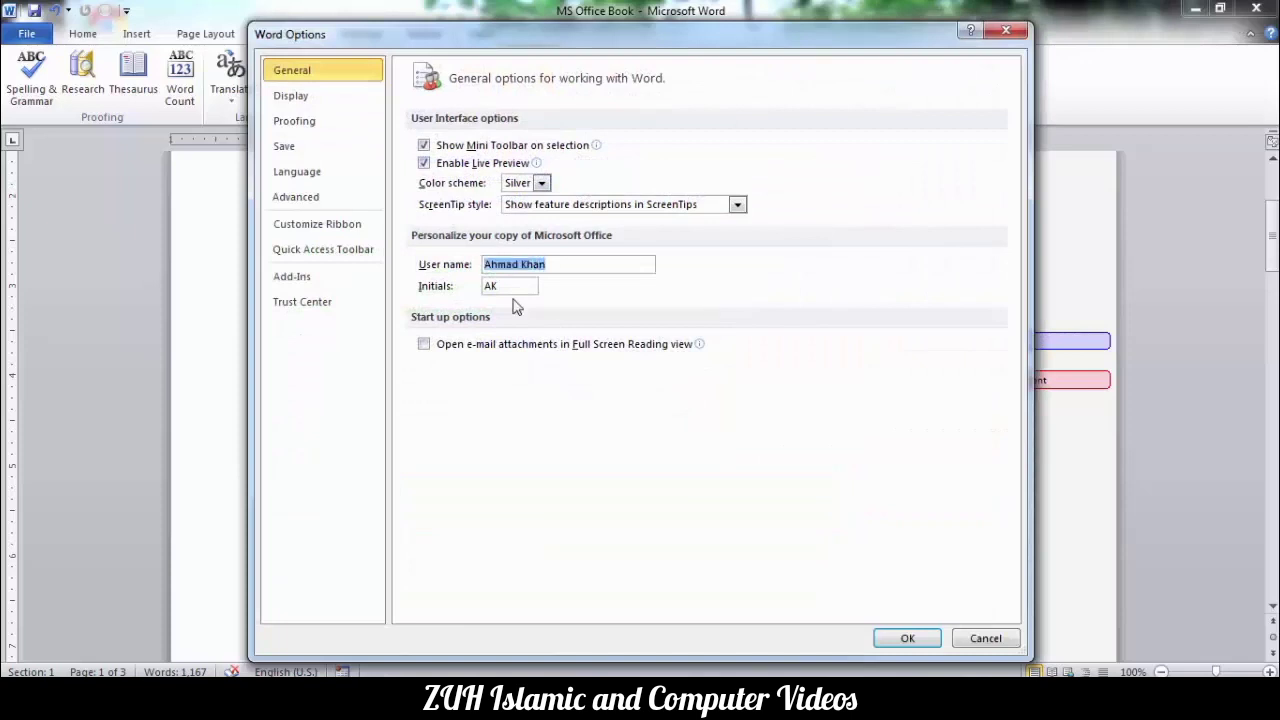
{"action": "type", "text": "A"}
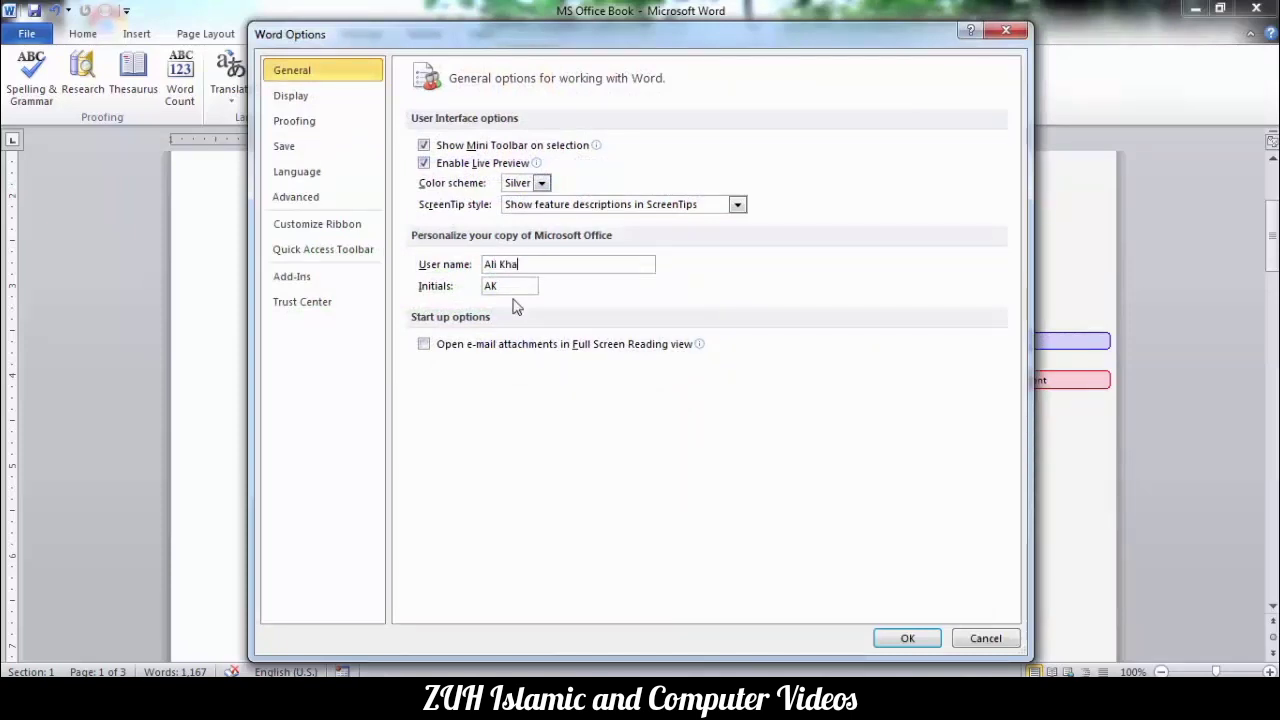
{"action": "type", "text": "n"}
{"action": "left_click", "coordinate": [909, 639]}
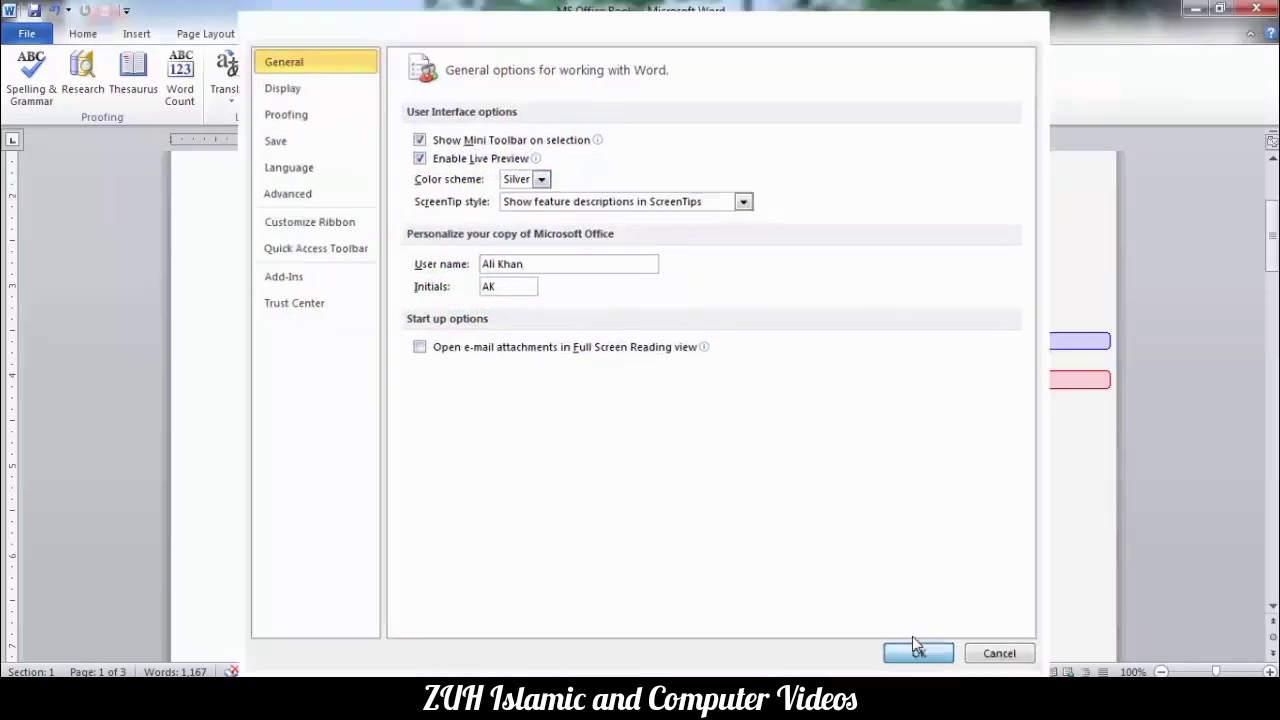
Add a short comment on 'tables' under the new name, then check Change Tracking Options
{"action": "double_click", "coordinate": [575, 359]}
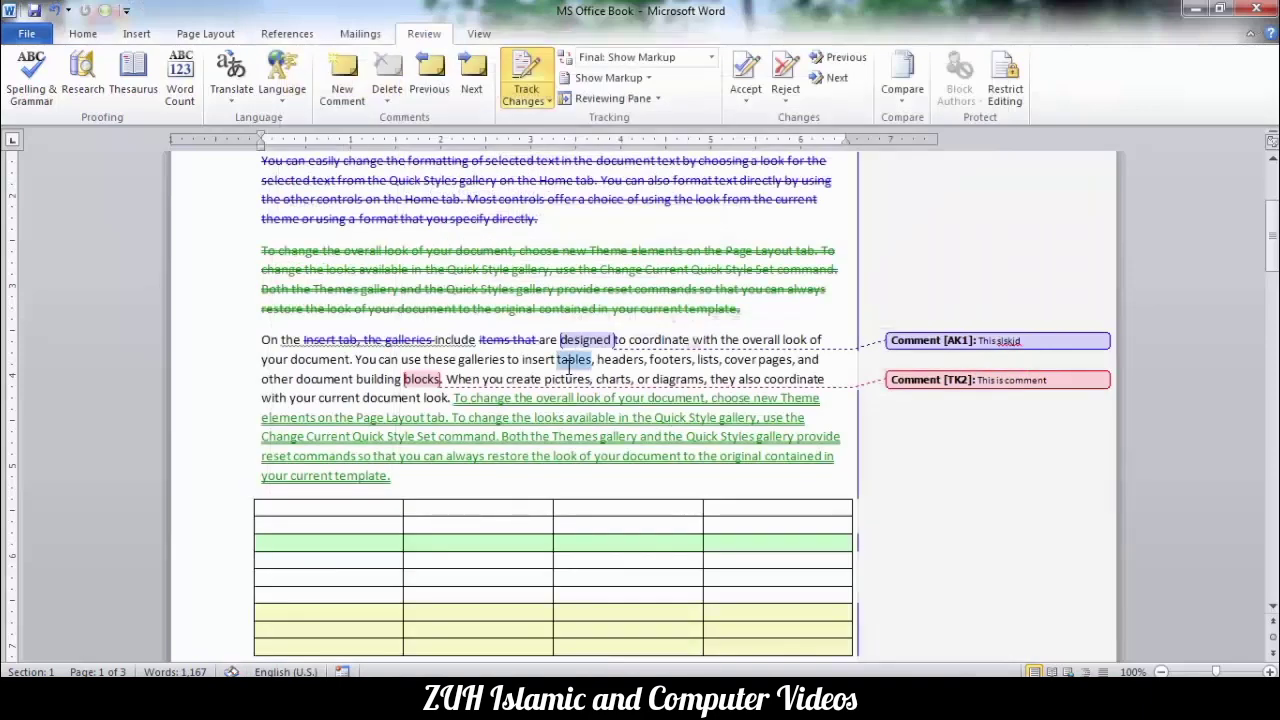
{"action": "left_click", "coordinate": [342, 75]}
{"action": "type", "text": "Ali khan c"}
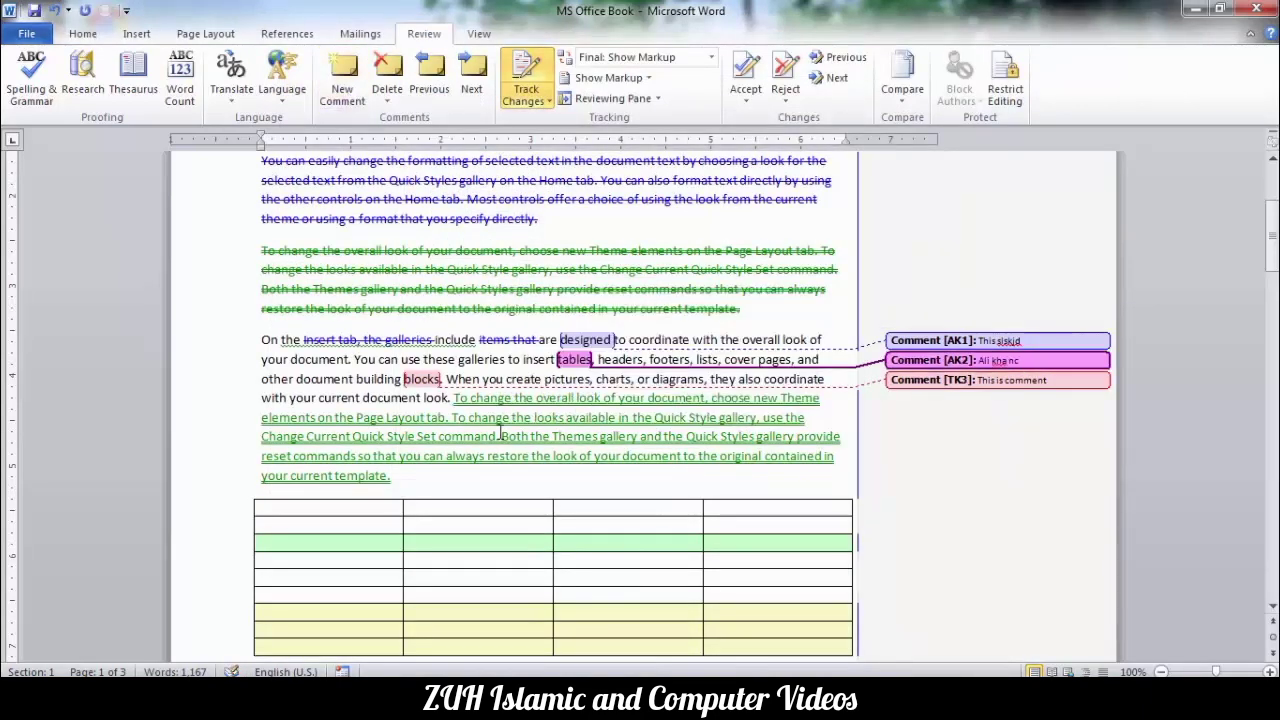
{"action": "type", "text": "t"}
{"action": "left_click", "coordinate": [485, 360]}
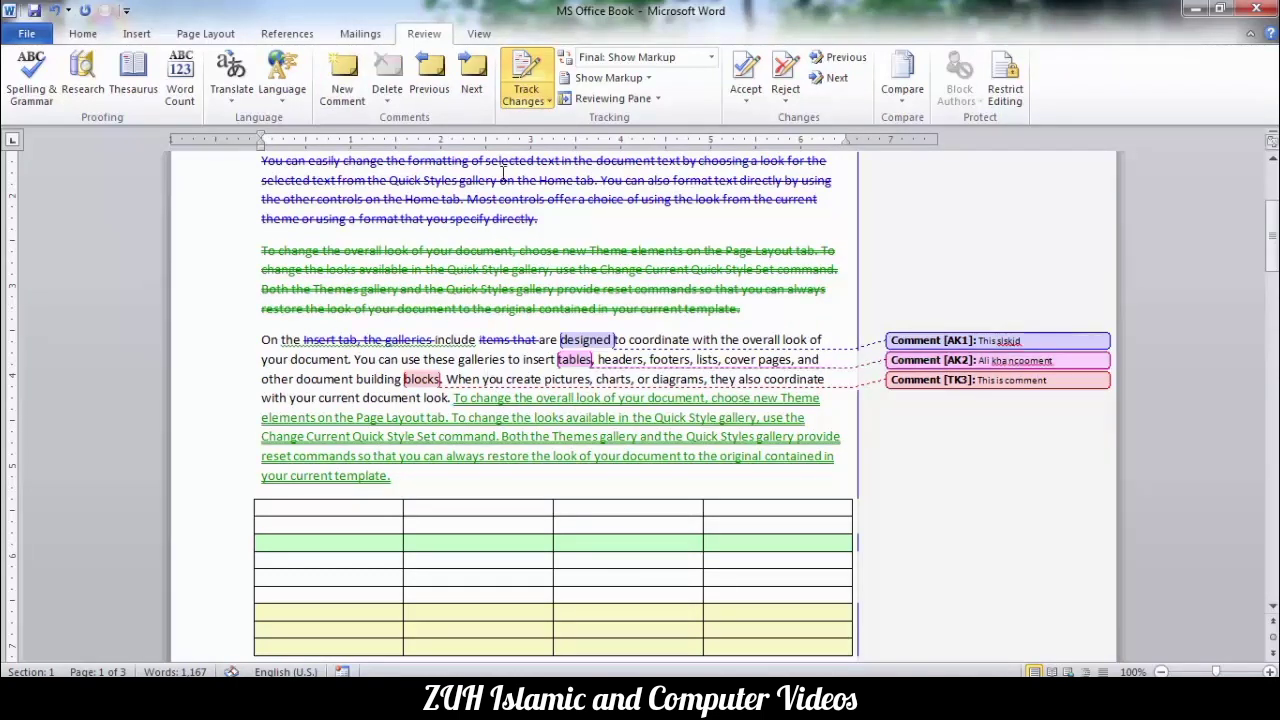
{"action": "left_click", "coordinate": [523, 101]}
{"action": "left_click", "coordinate": [544, 141]}
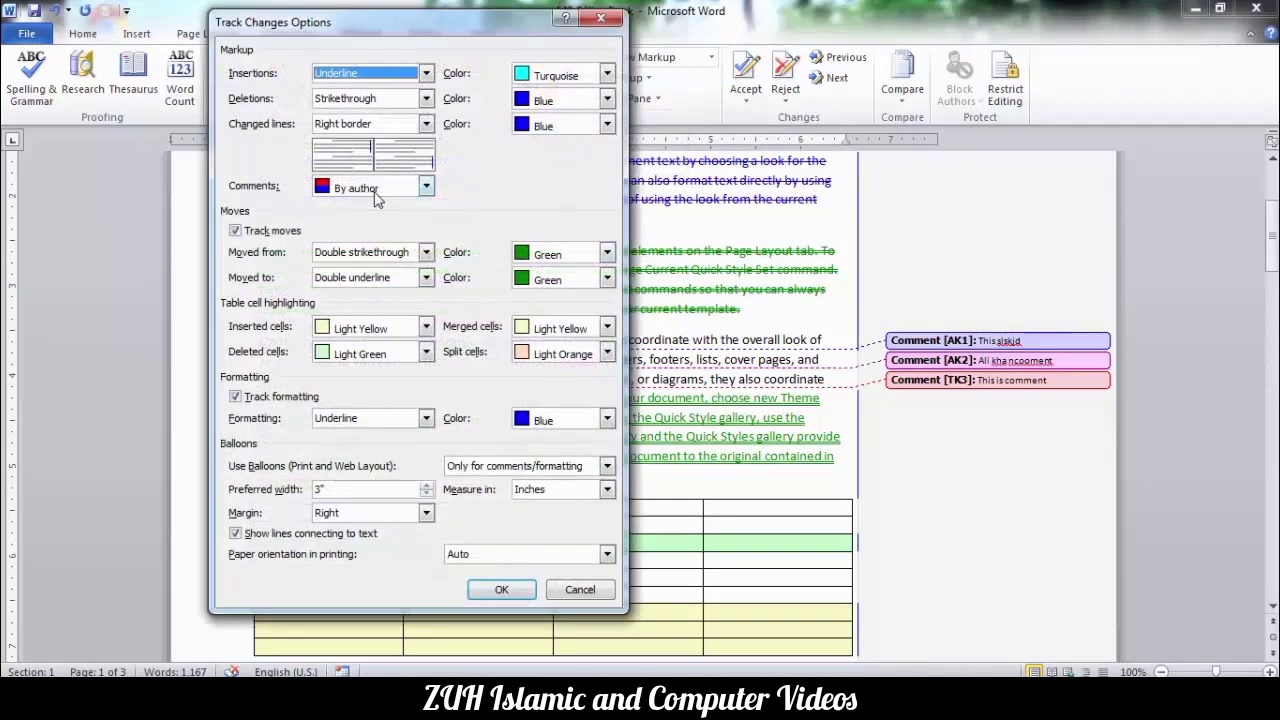
{"action": "left_click", "coordinate": [501, 590]}
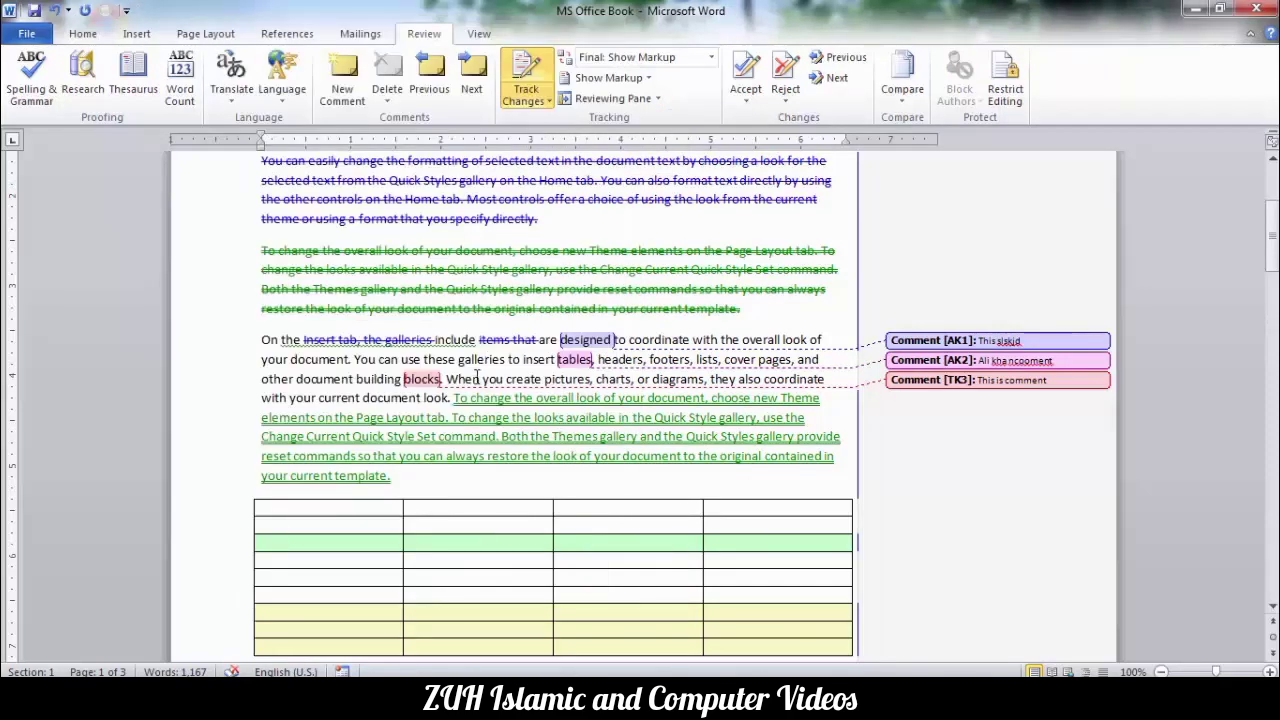
Delete the page-2 paragraphs from 'and the Quick Styles gallery' through 'designed' as tracked deletions
{"action": "left_click_drag", "start_coordinate": [380, 291], "coordinate": [537, 349]}
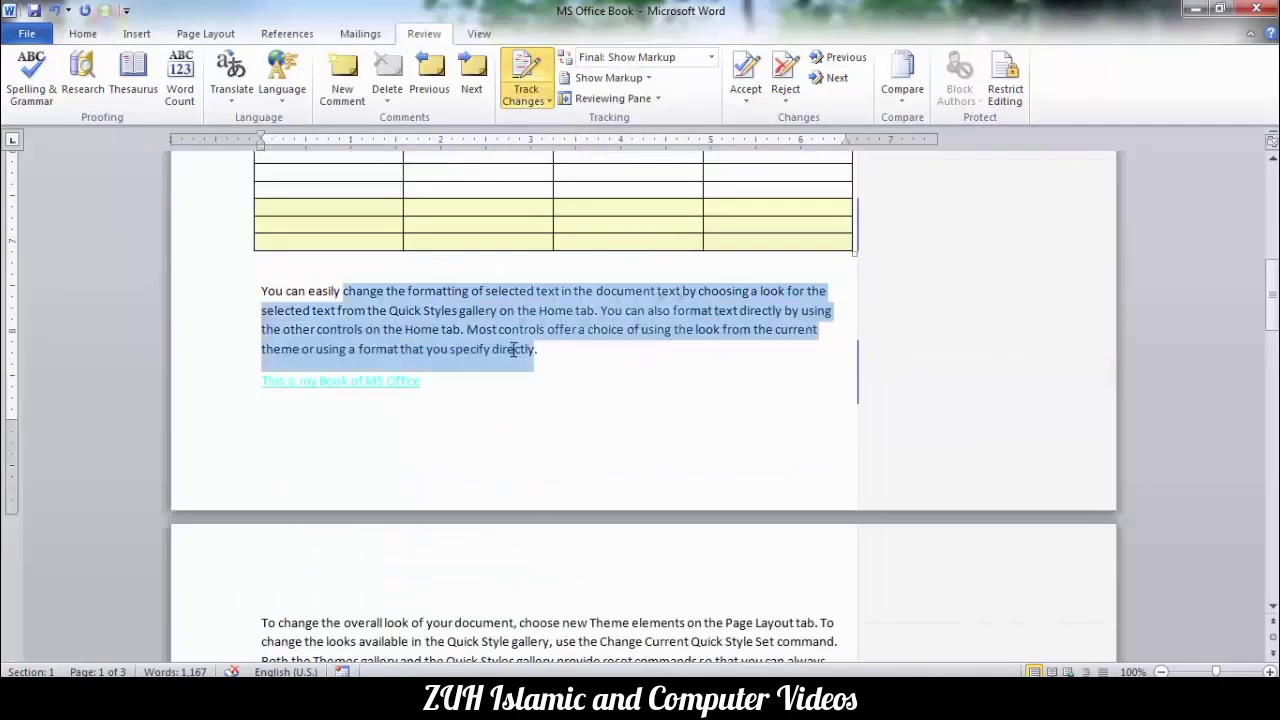
{"action": "key", "text": "Delete"}
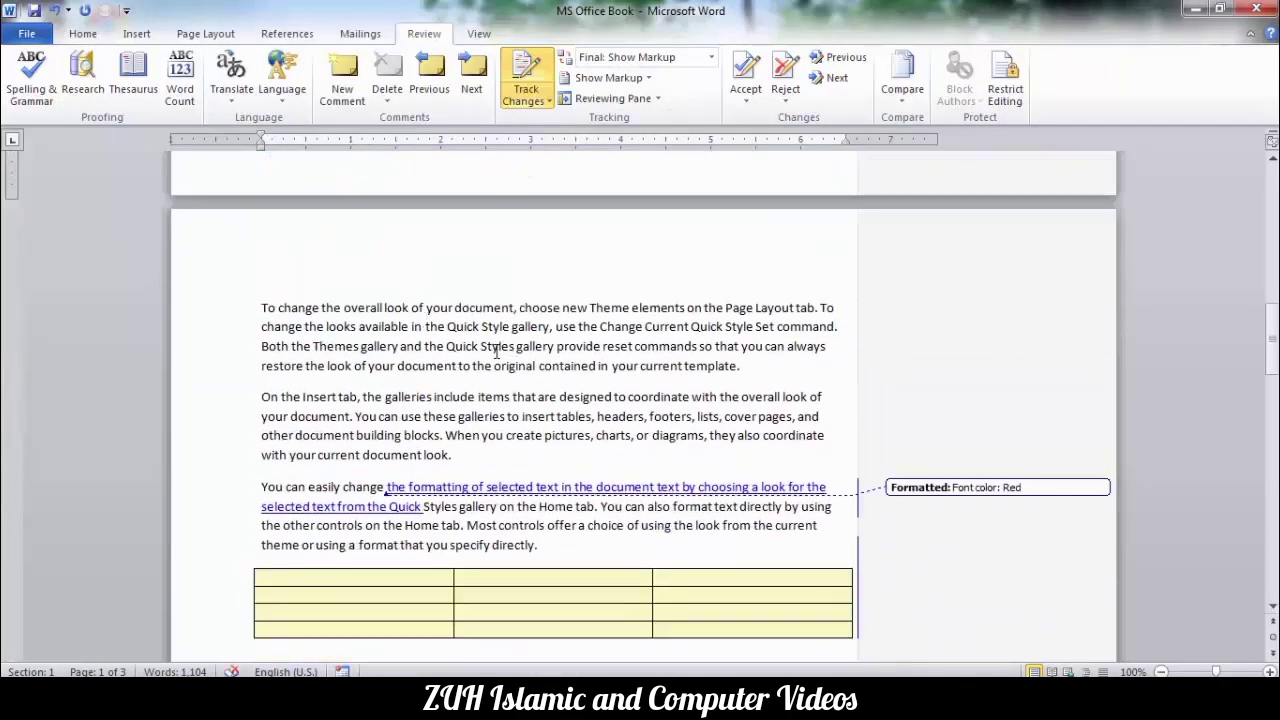
{"action": "left_click_drag", "start_coordinate": [447, 327], "coordinate": [600, 366]}
{"action": "key", "text": "Delete"}
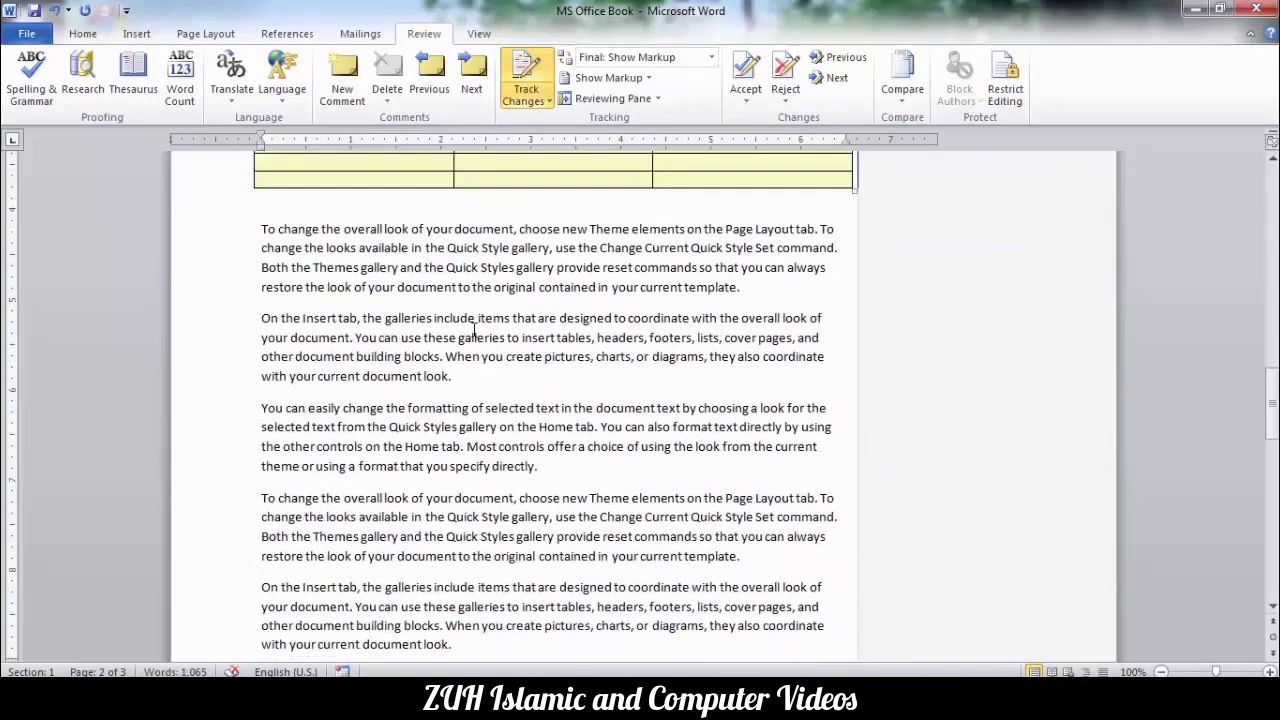
{"action": "left_click_drag", "start_coordinate": [399, 267], "coordinate": [612, 587]}
{"action": "key", "text": "Delete"}
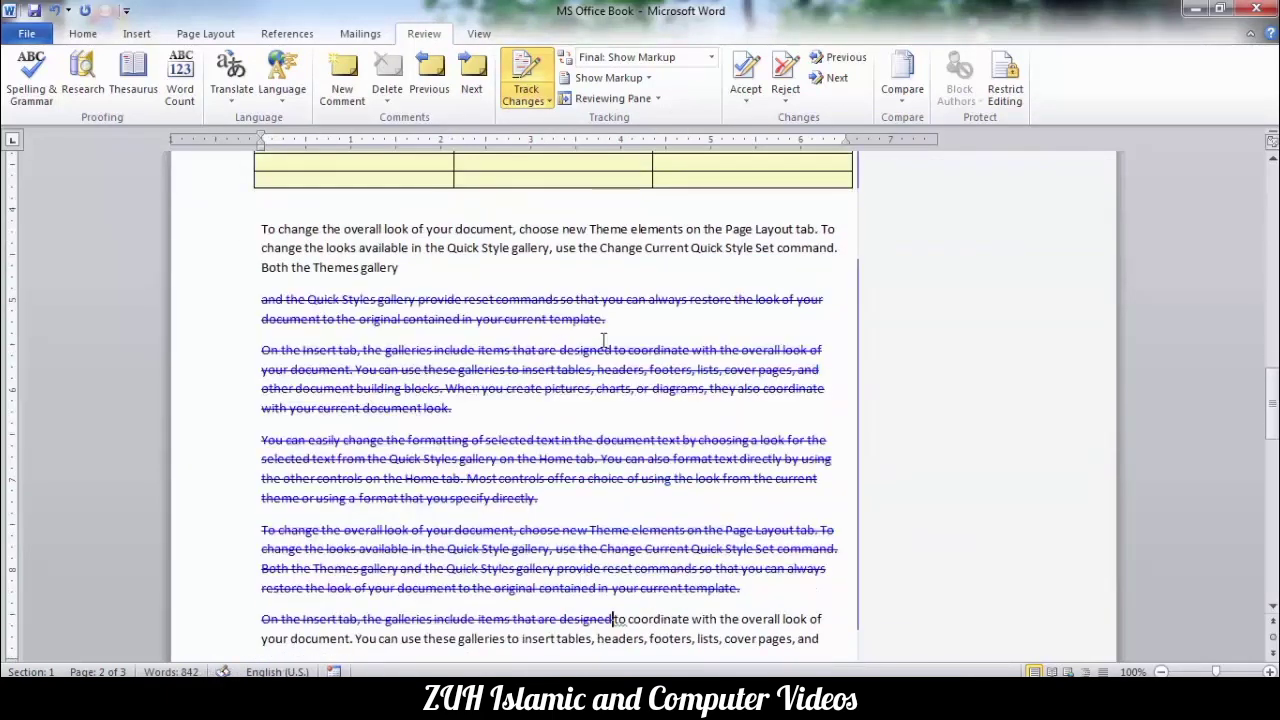
{"action": "left_click", "coordinate": [605, 335]}
Toggle change tracking and check the Track Changes menu options
{"action": "left_click", "coordinate": [537, 90]}
{"action": "left_click", "coordinate": [537, 92]}
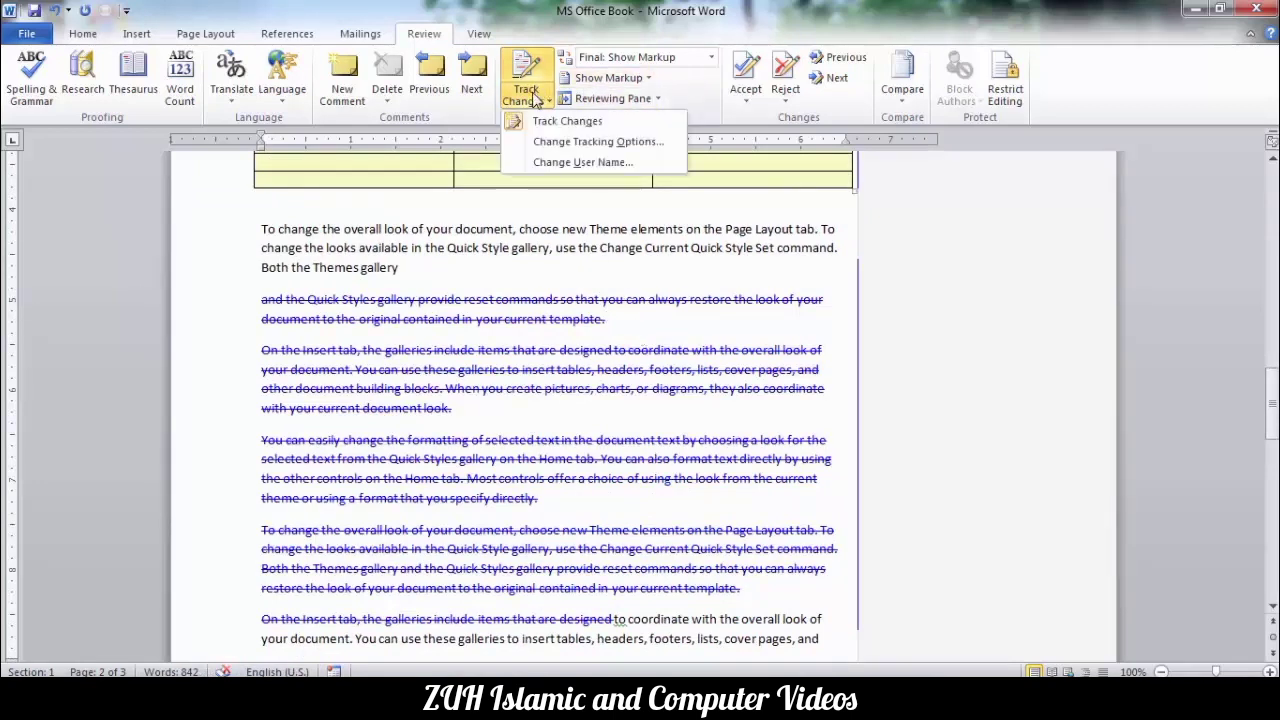
{"action": "left_click", "coordinate": [590, 248]}
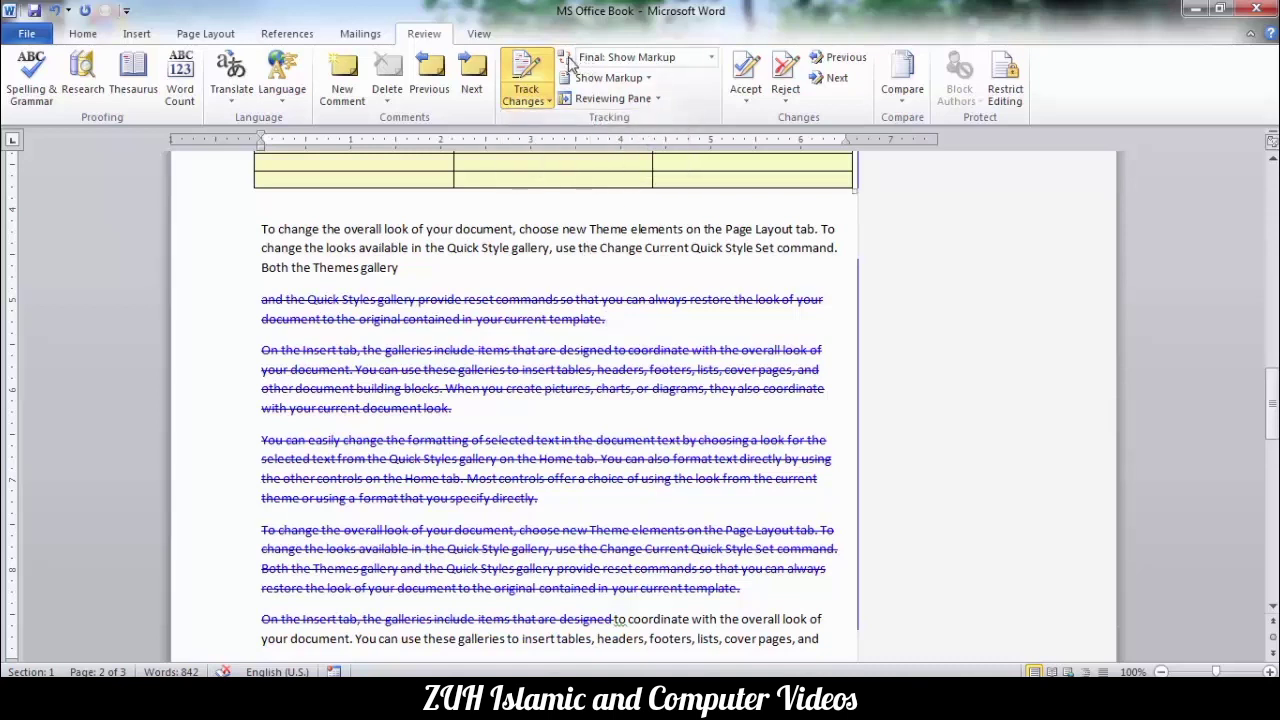
Switch Display for Review to Original and browse the unmarked text and table
{"action": "left_click", "coordinate": [712, 58]}
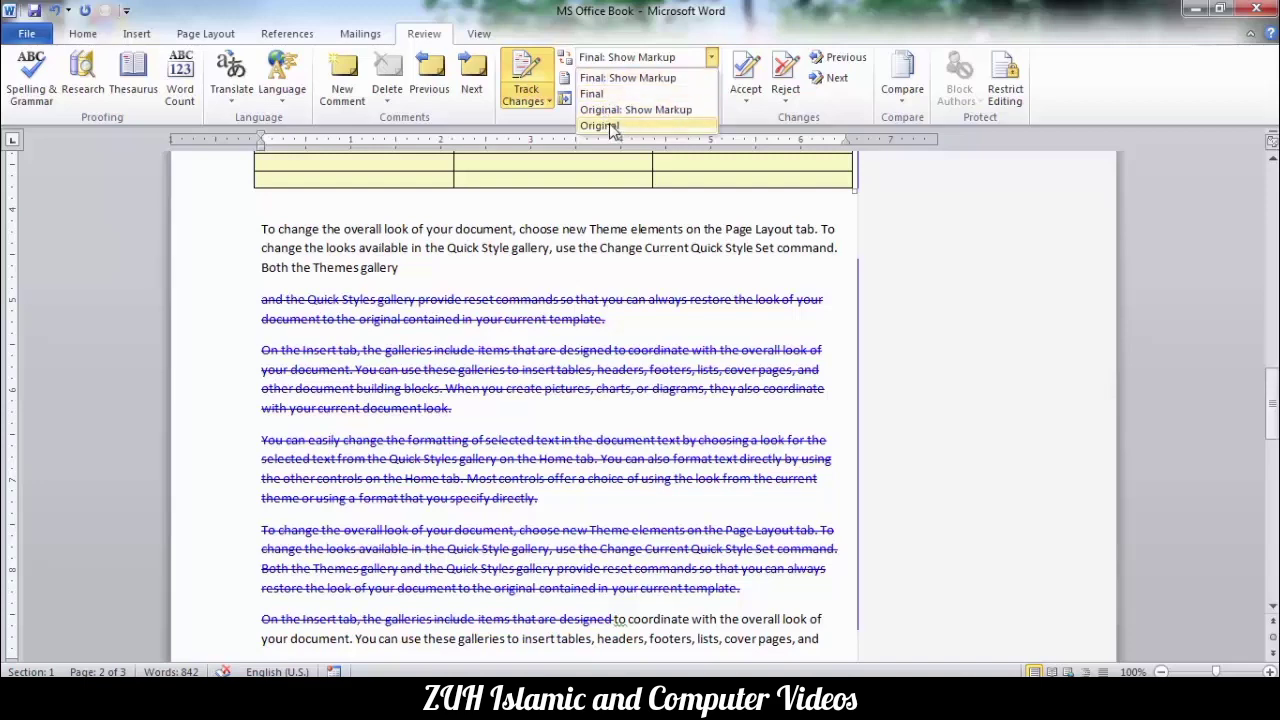
{"action": "left_click", "coordinate": [606, 126]}
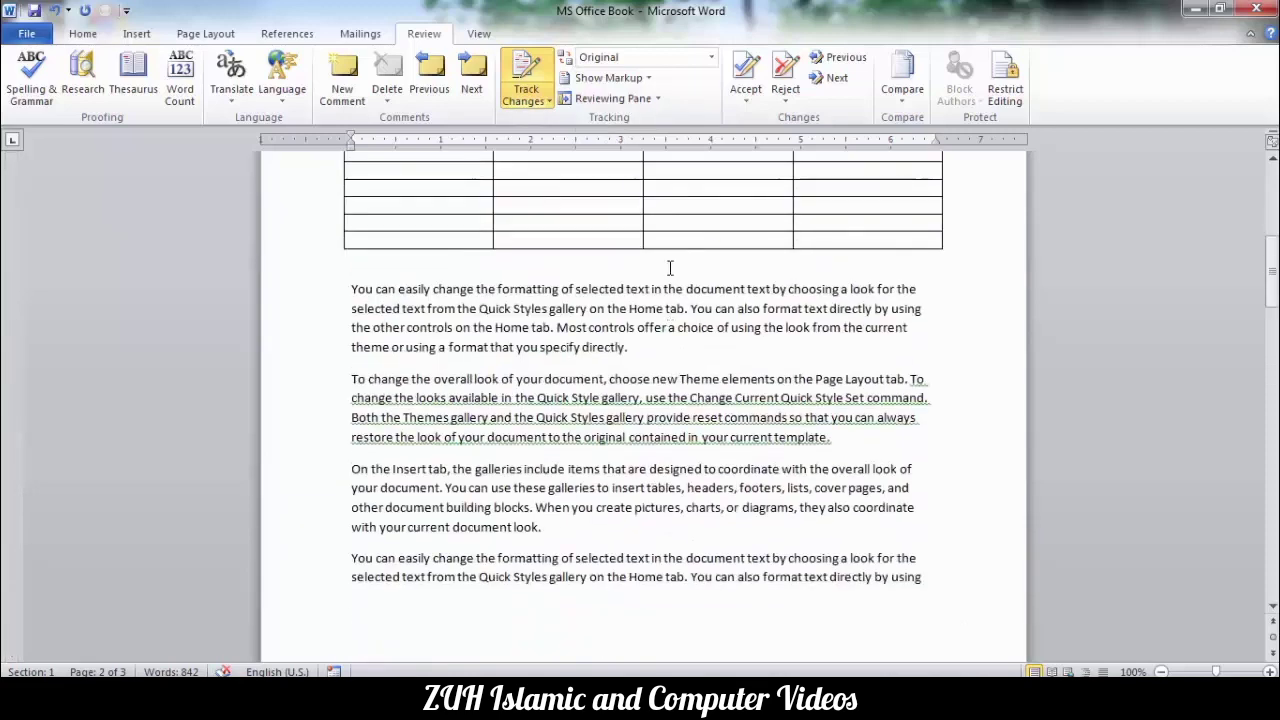
{"action": "scroll", "coordinate": [670, 267], "scroll_direction": "up", "scroll_amount": 1}
{"action": "scroll", "coordinate": [670, 267], "scroll_direction": "up", "scroll_amount": 4}
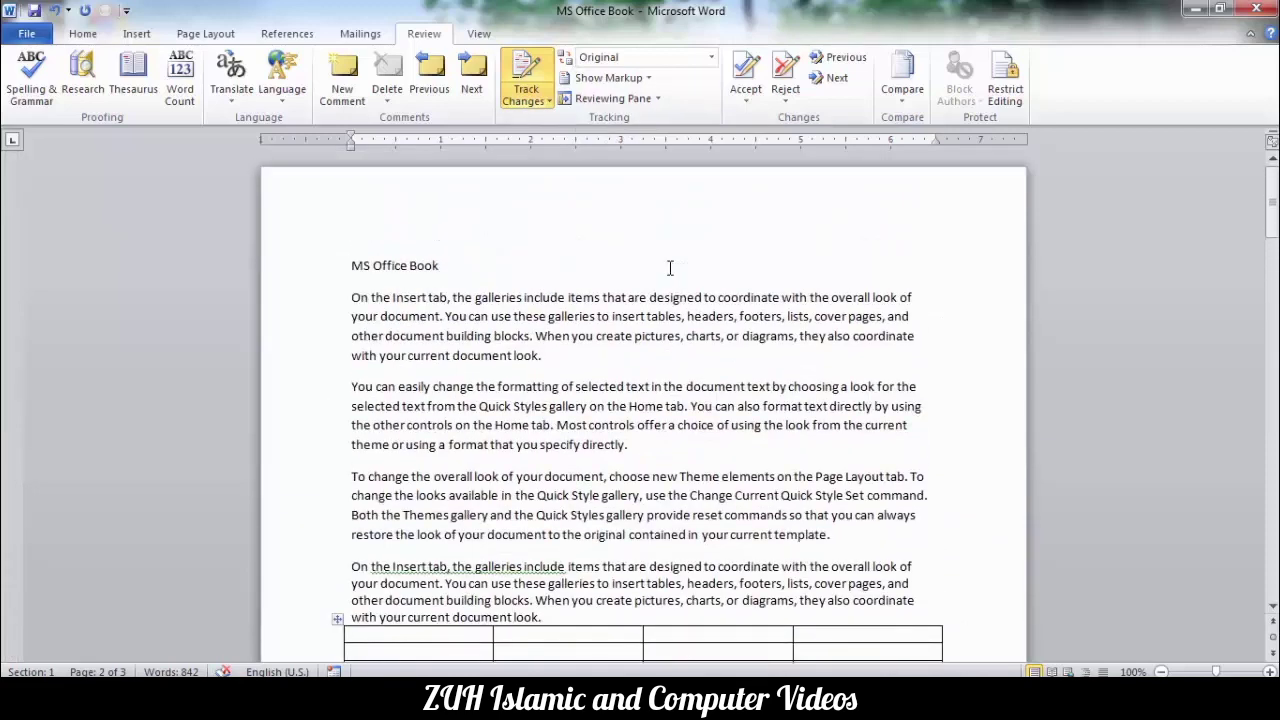
{"action": "scroll", "coordinate": [670, 267], "scroll_direction": "down", "scroll_amount": 4}
{"action": "scroll", "coordinate": [670, 267], "scroll_direction": "down", "scroll_amount": 1}
{"action": "mouse_move", "coordinate": [437, 416]}
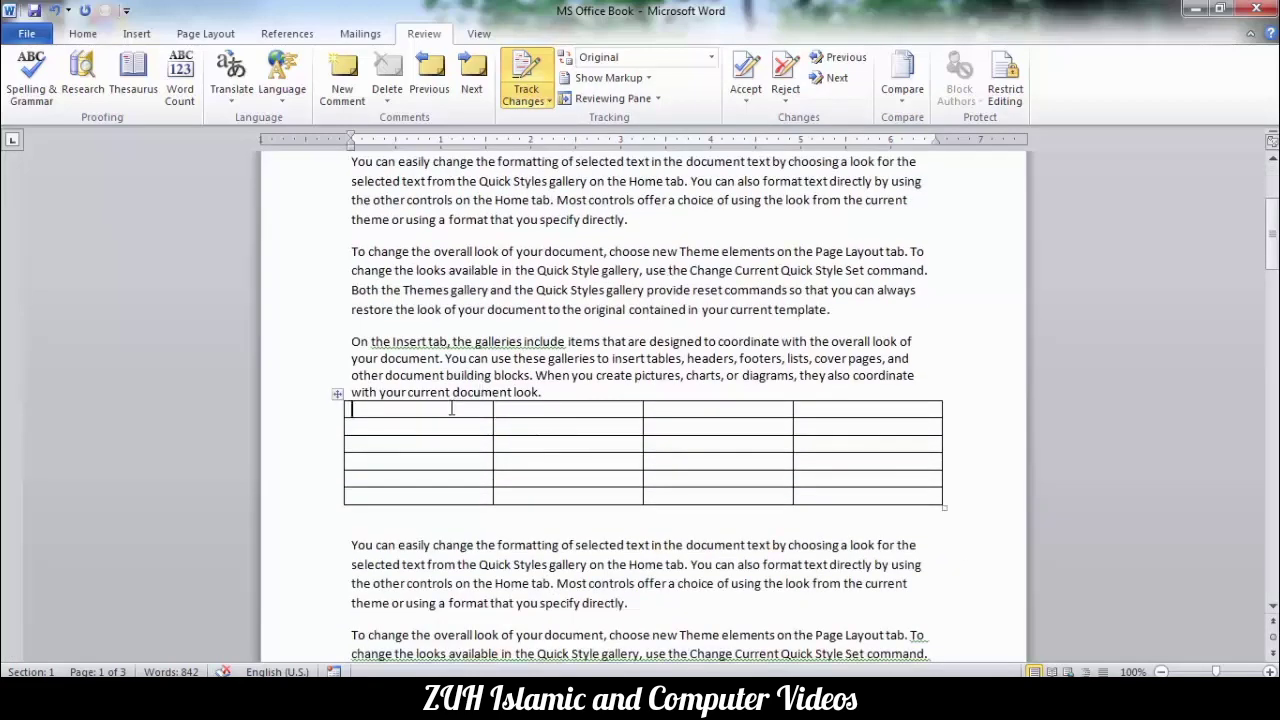
{"action": "left_click", "coordinate": [451, 408]}
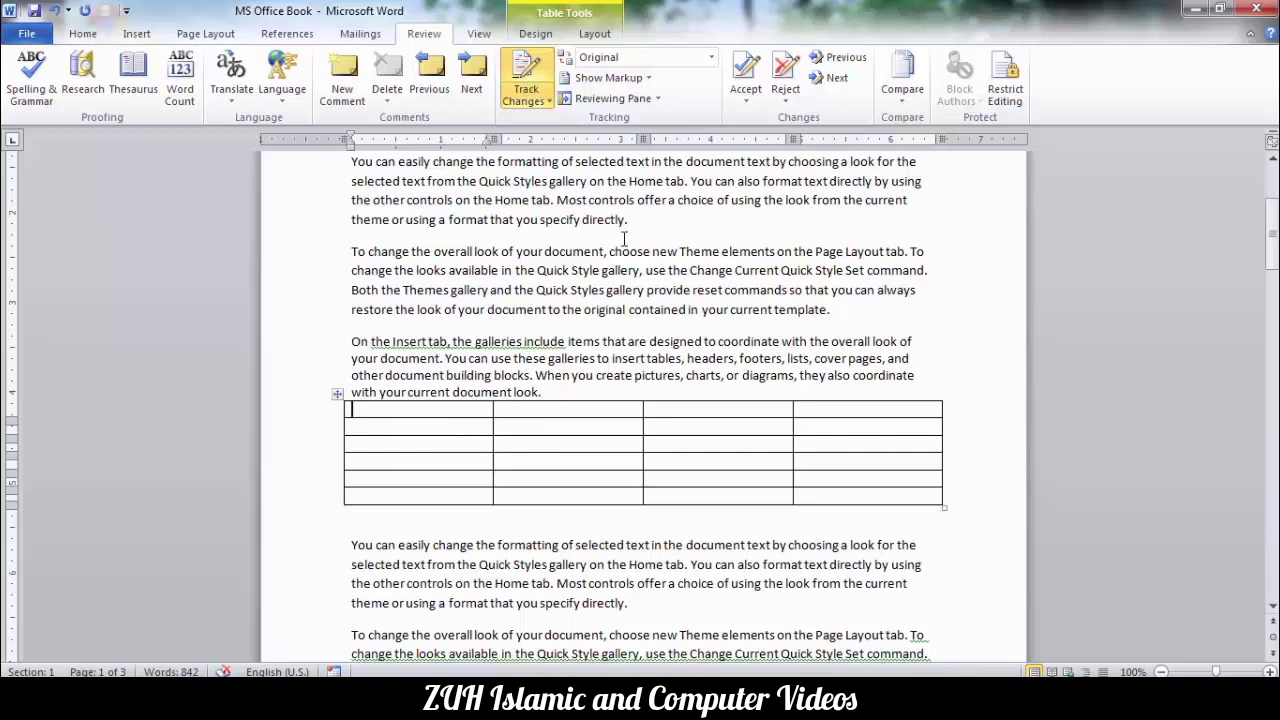
{"action": "left_click", "coordinate": [711, 57]}
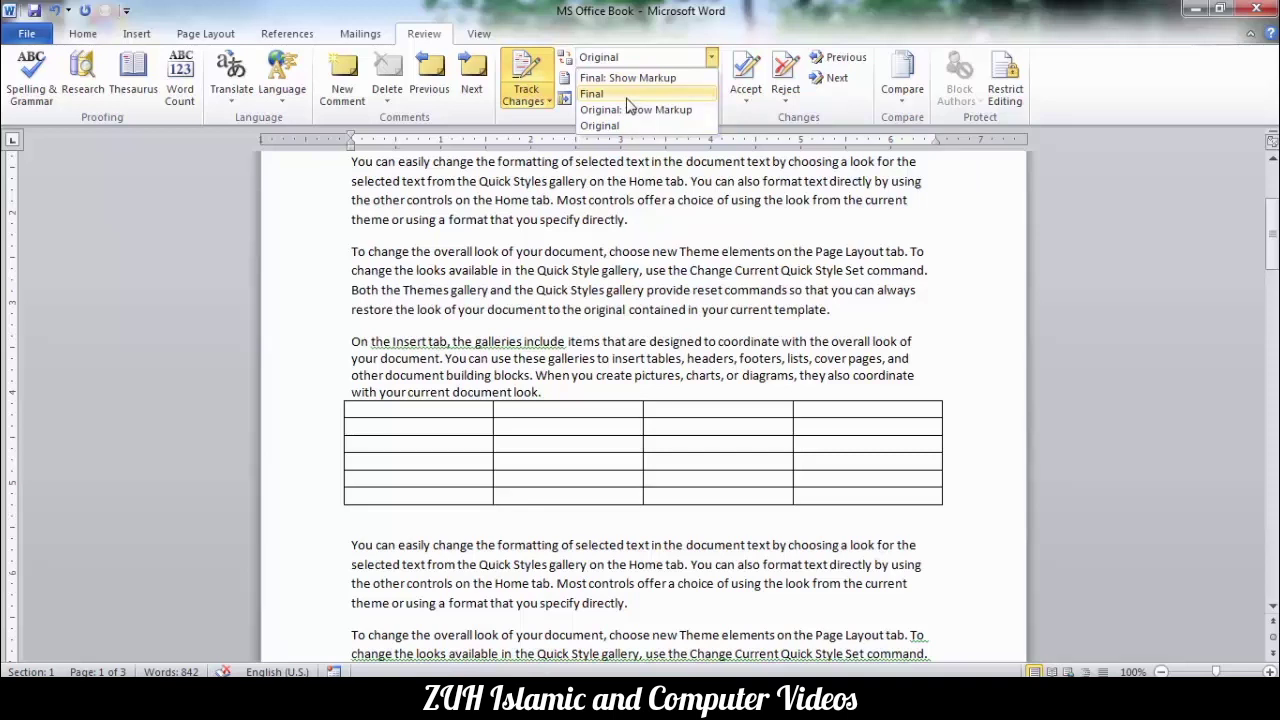
Switch Display for Review to Final and browse the edited text and table without markup
{"action": "left_click", "coordinate": [627, 96]}
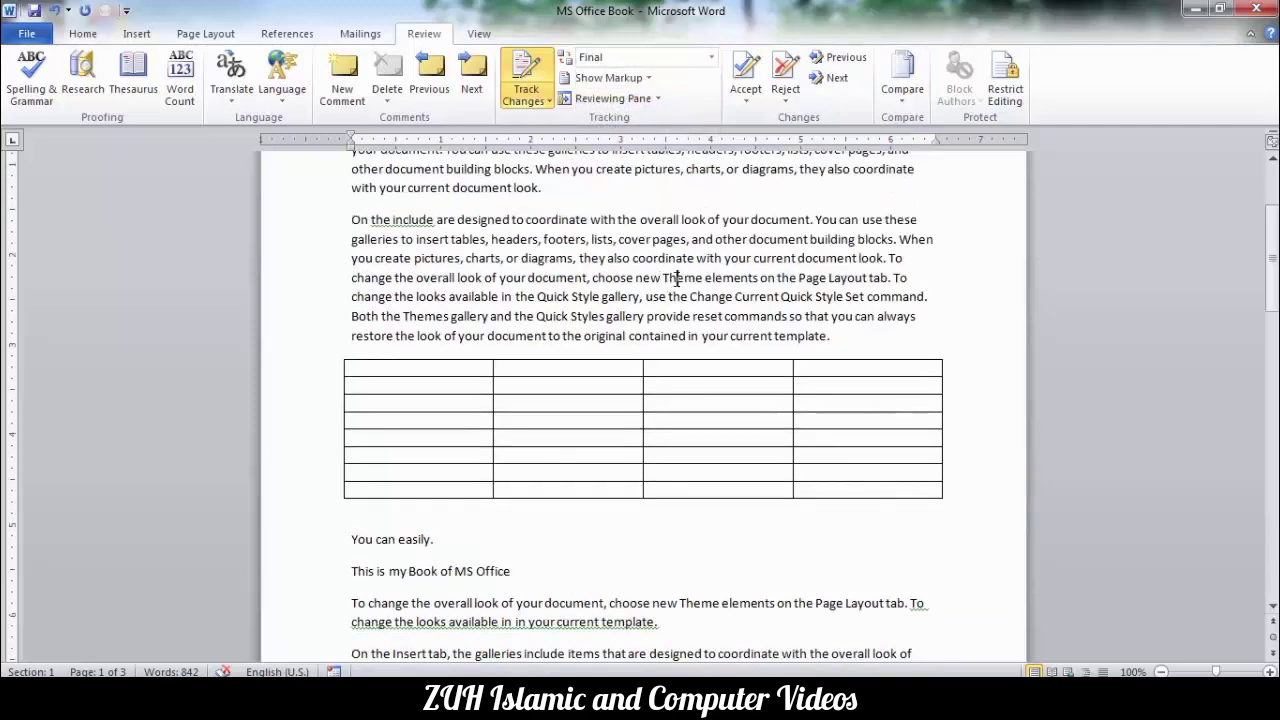
{"action": "scroll", "coordinate": [676, 278], "scroll_direction": "up", "scroll_amount": 3}
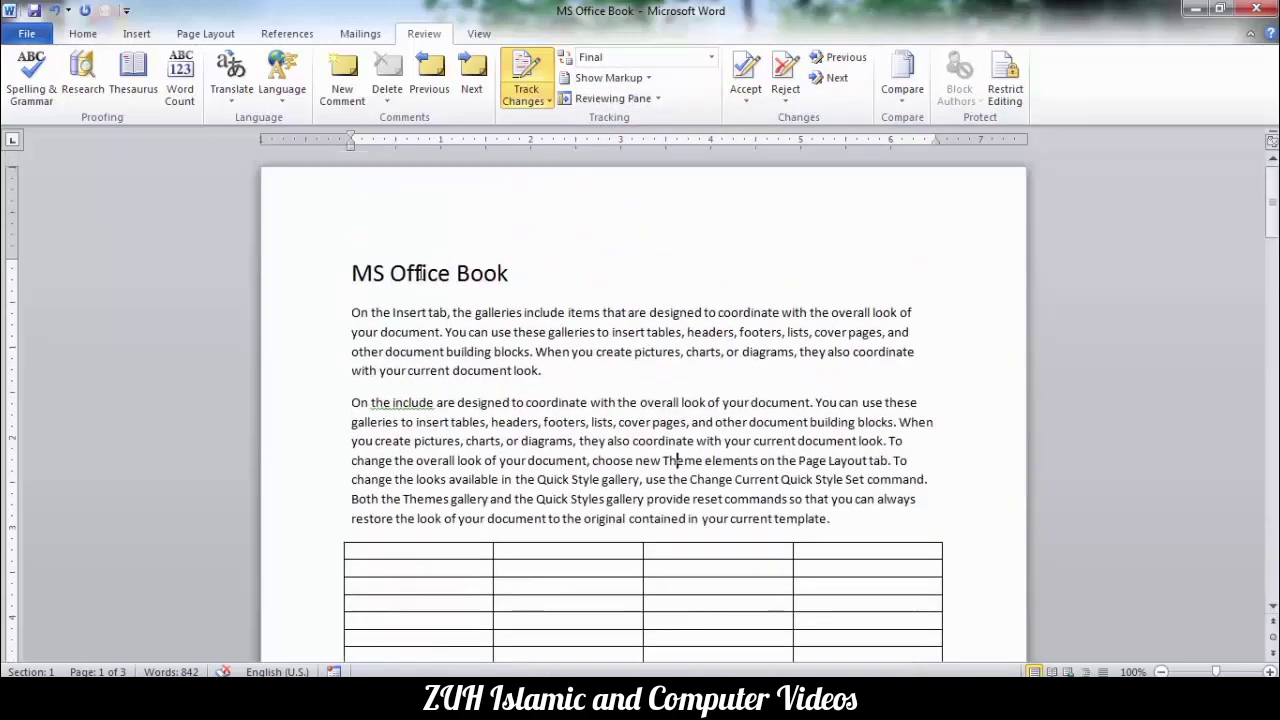
{"action": "left_click_drag", "start_coordinate": [405, 273], "coordinate": [530, 273]}
{"action": "scroll", "coordinate": [609, 299], "scroll_direction": "down", "scroll_amount": 5}
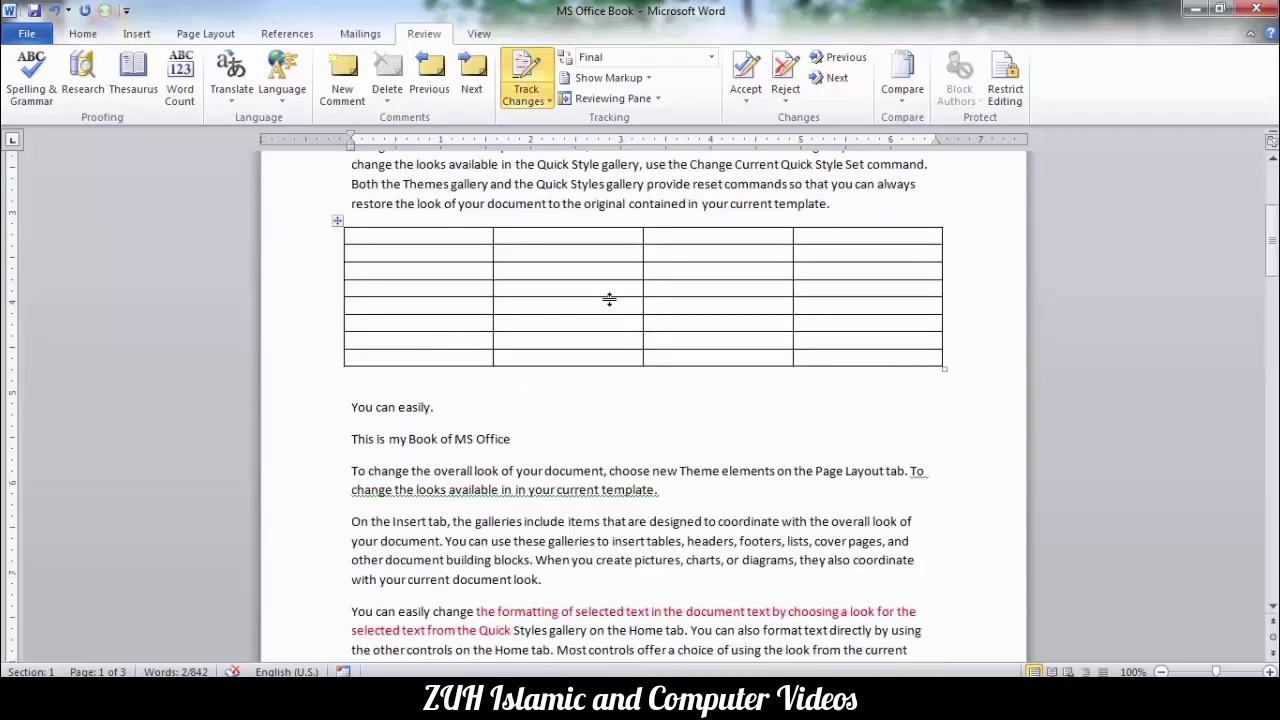
{"action": "scroll", "coordinate": [609, 299], "scroll_direction": "down", "scroll_amount": 4}
{"action": "left_click_drag", "start_coordinate": [482, 341], "coordinate": [510, 360]}
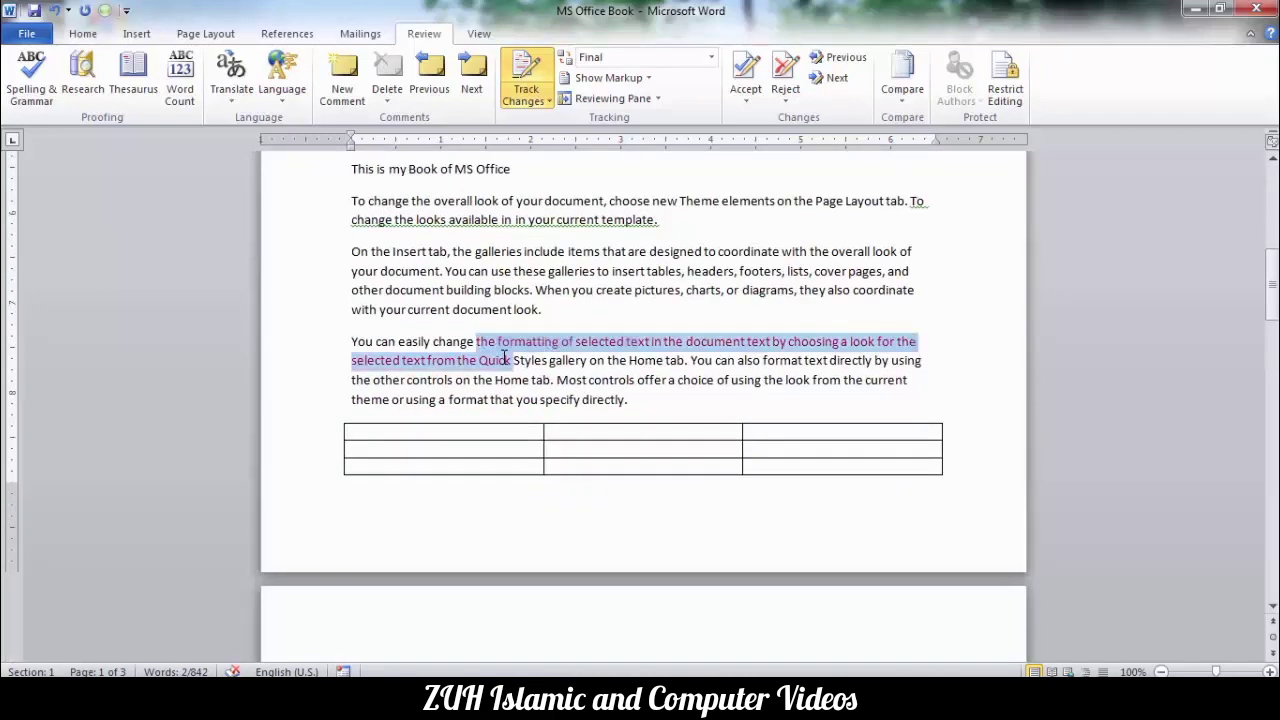
{"action": "left_click", "coordinate": [556, 424]}
{"action": "scroll", "coordinate": [556, 424], "scroll_direction": "down", "scroll_amount": 2}
{"action": "scroll", "coordinate": [556, 424], "scroll_direction": "down", "scroll_amount": 5}
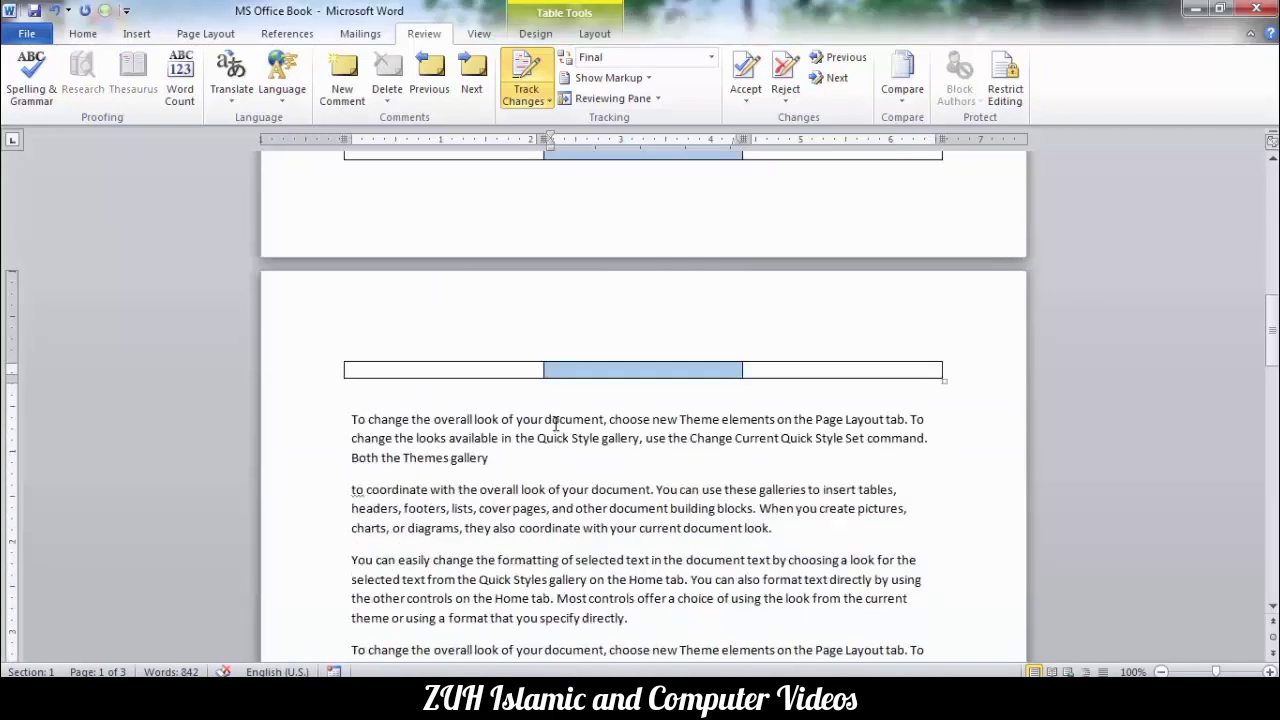
{"action": "left_click_drag", "start_coordinate": [551, 423], "coordinate": [557, 428]}
{"action": "double_click", "coordinate": [556, 420]}
{"action": "scroll", "coordinate": [556, 424], "scroll_direction": "down", "scroll_amount": 5}
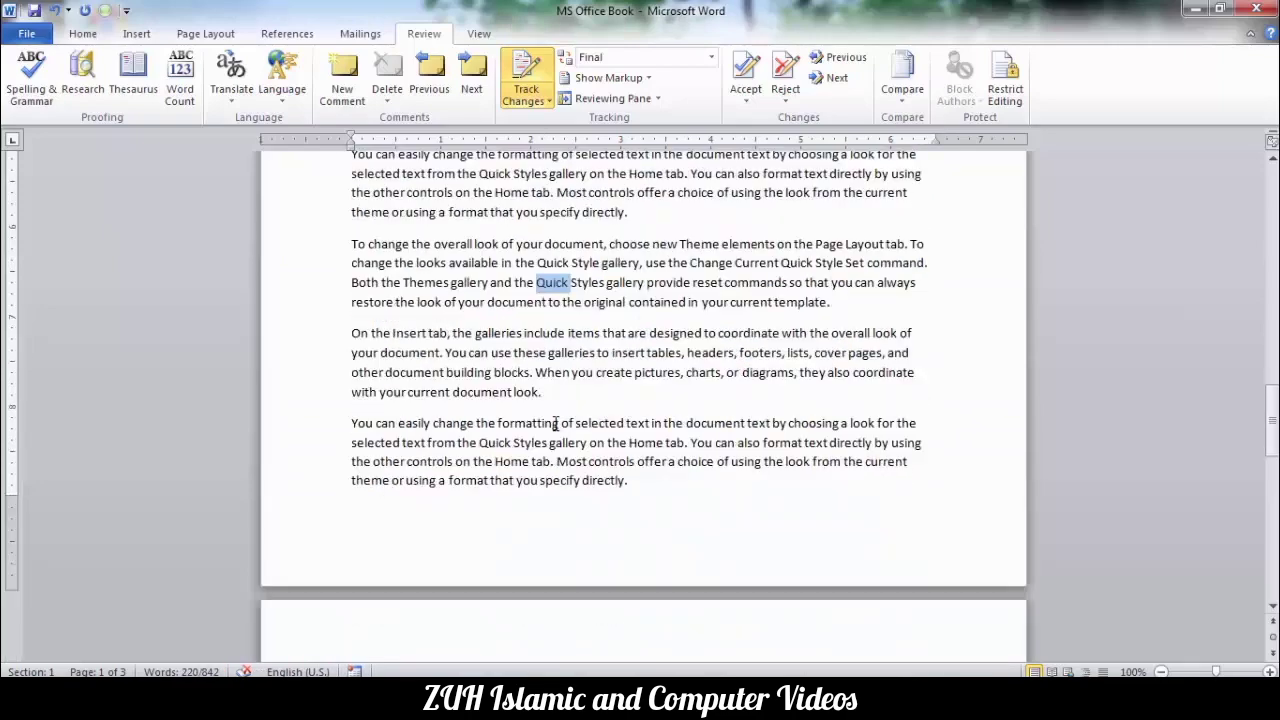
{"action": "scroll", "coordinate": [556, 424], "scroll_direction": "up", "scroll_amount": 3}
{"action": "scroll", "coordinate": [556, 424], "scroll_direction": "up", "scroll_amount": 10}
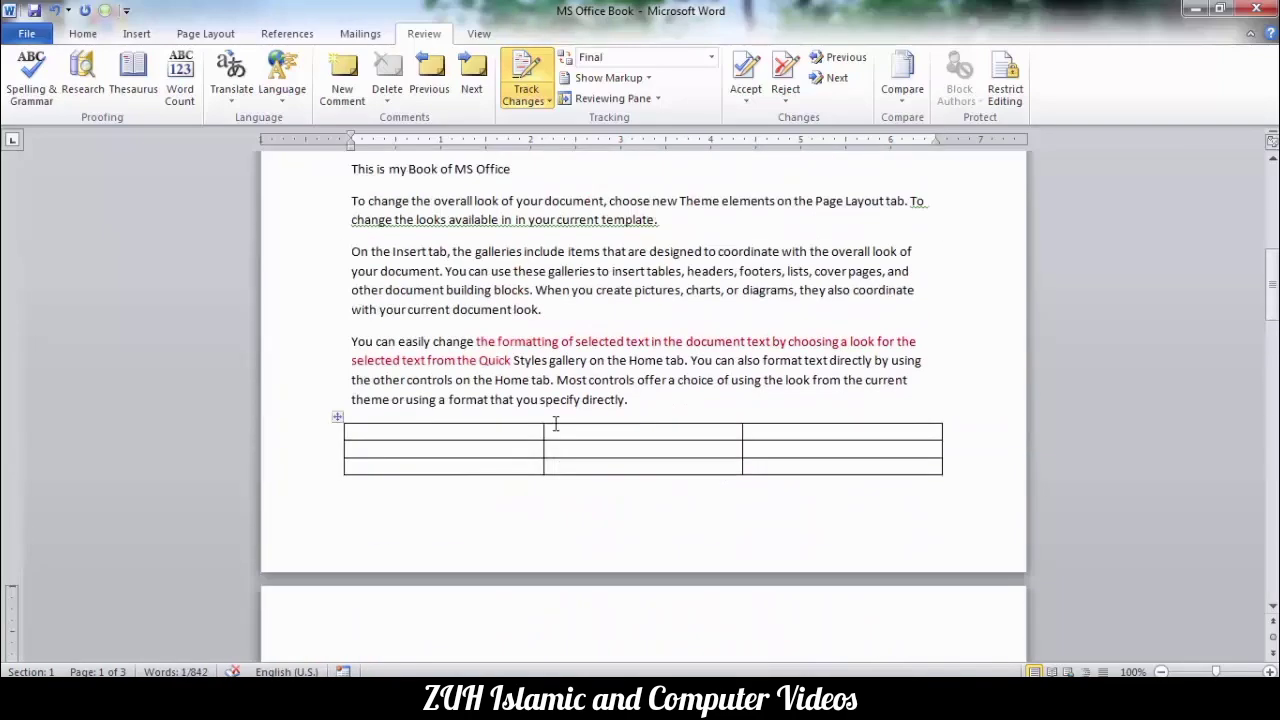
{"action": "scroll", "coordinate": [556, 424], "scroll_direction": "down", "scroll_amount": 5}
{"action": "left_click", "coordinate": [580, 206]}
{"action": "scroll", "coordinate": [580, 206], "scroll_direction": "up", "scroll_amount": 4}
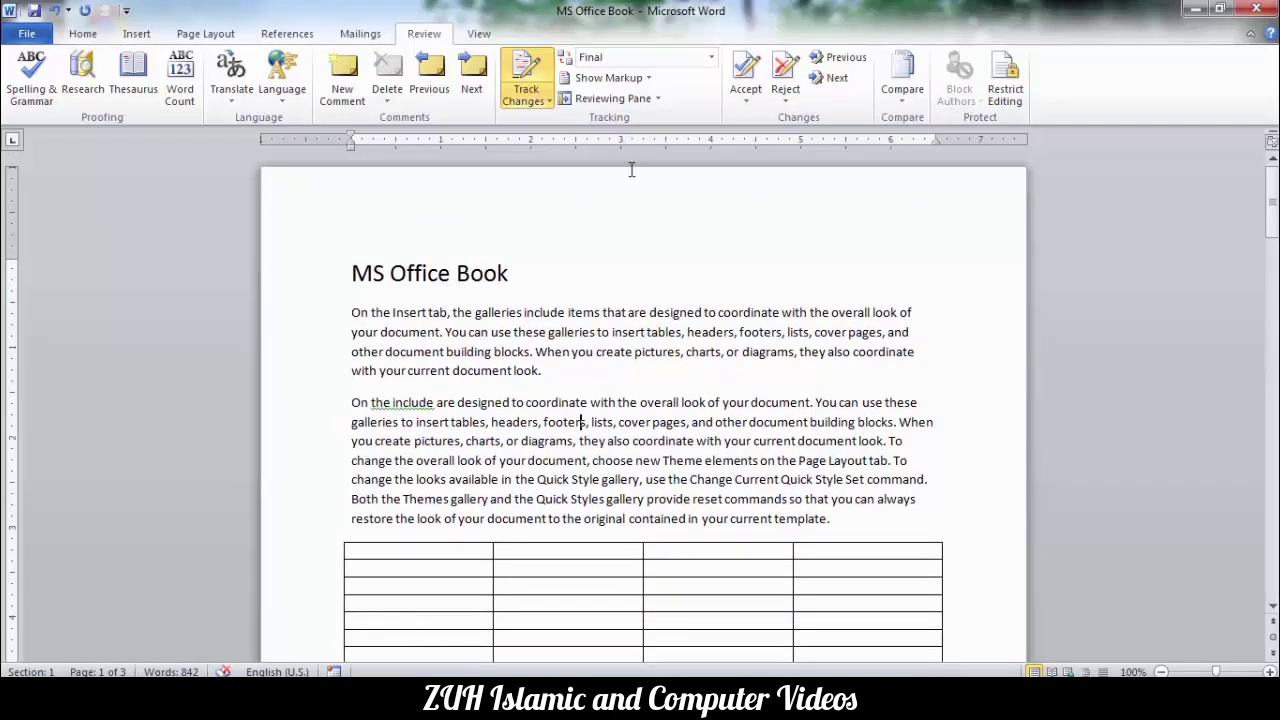
{"action": "left_click", "coordinate": [711, 57]}
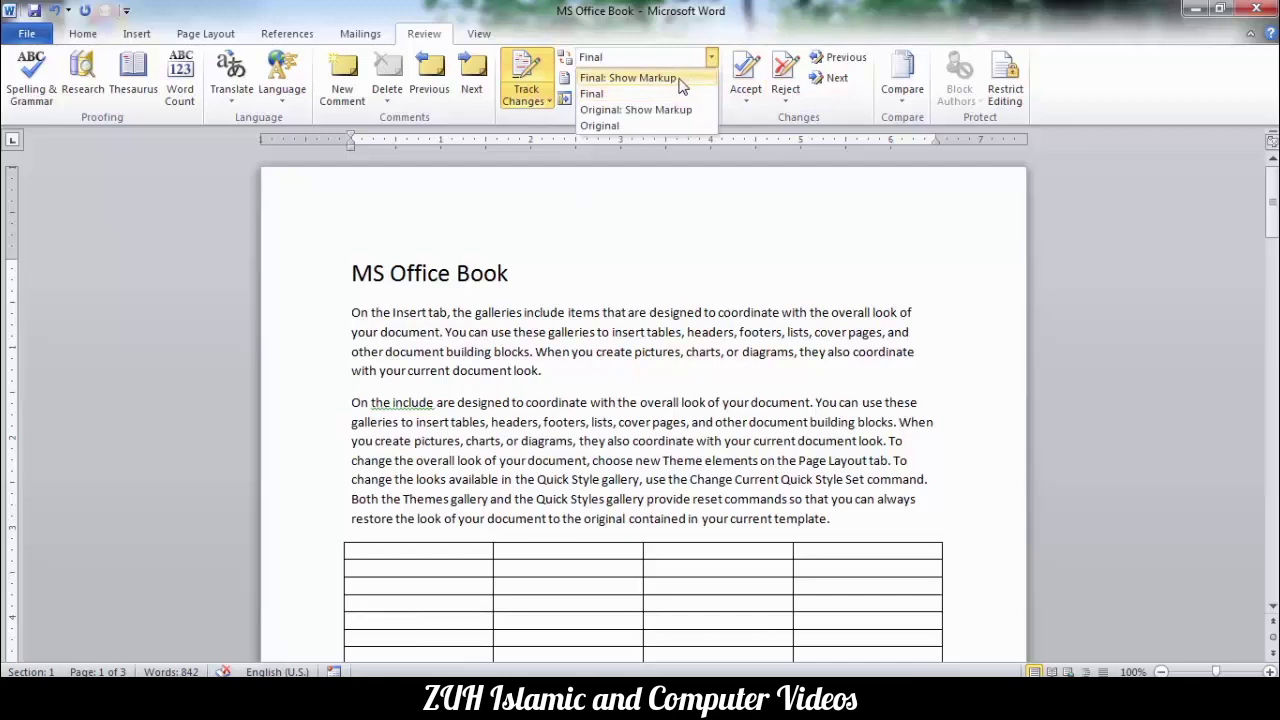
Set the review display to Original: Show Markup
{"action": "left_click", "coordinate": [679, 80]}
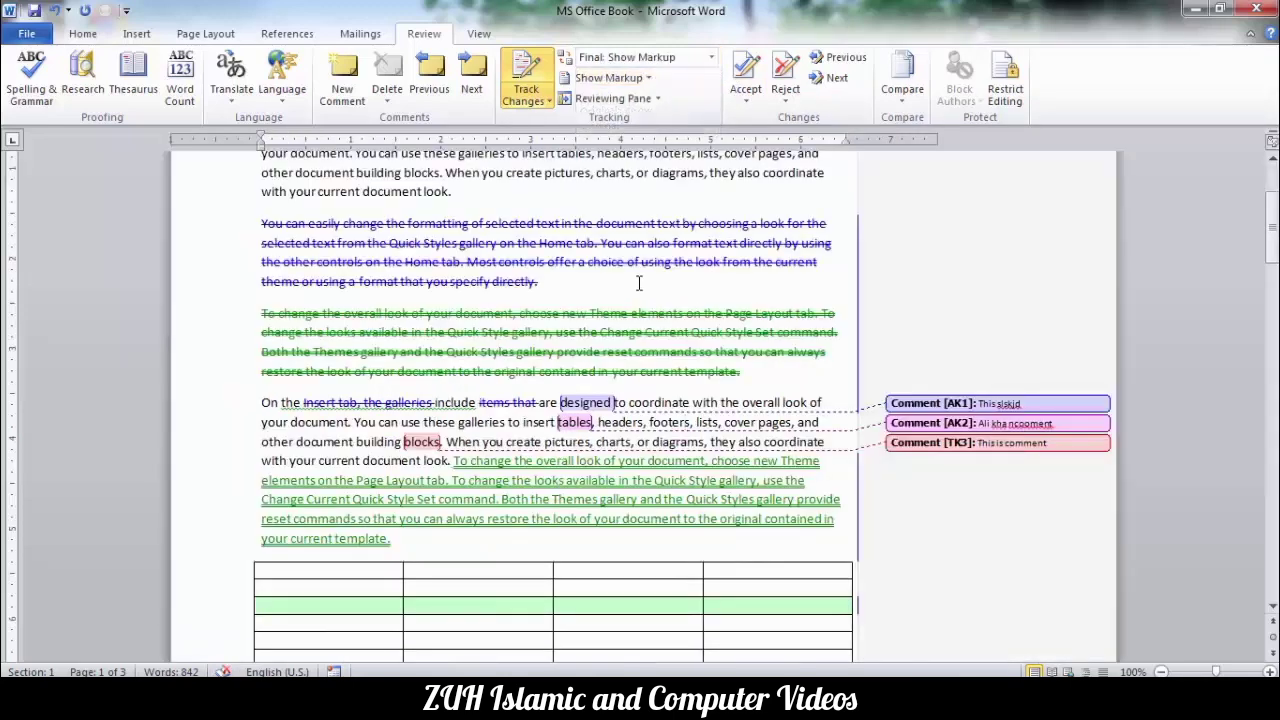
{"action": "left_click", "coordinate": [711, 60]}
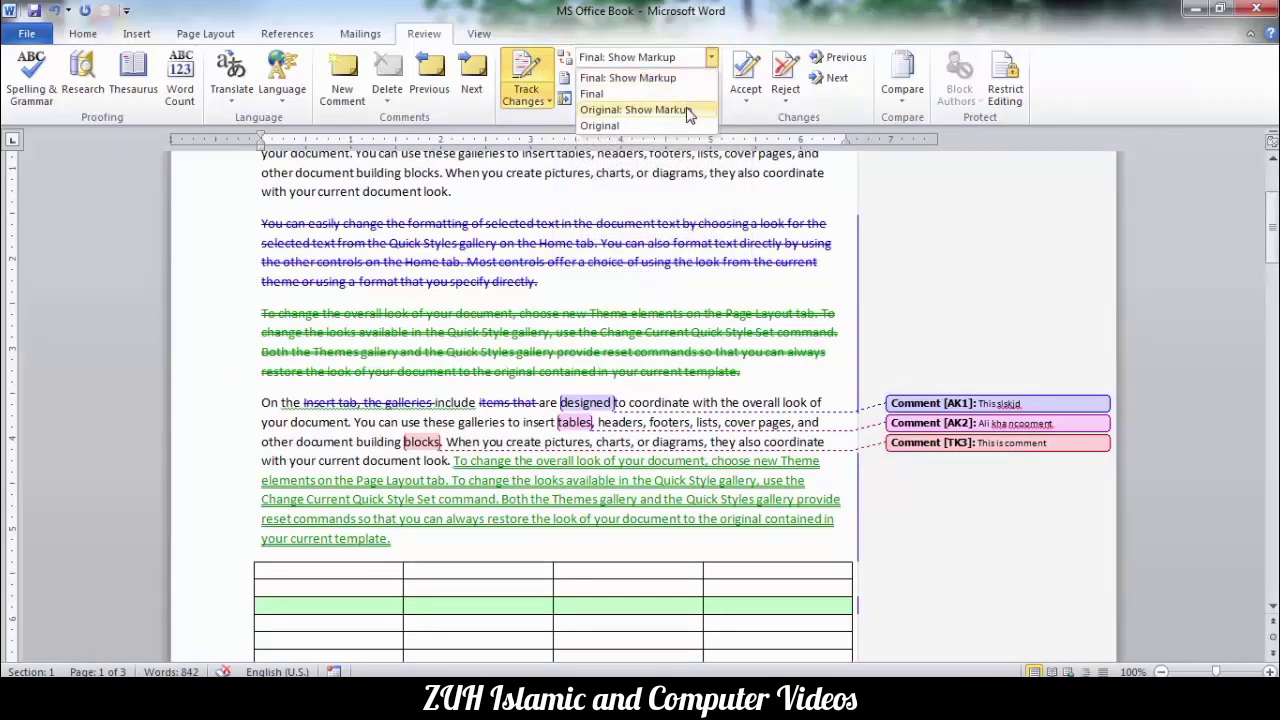
{"action": "left_click", "coordinate": [688, 112]}
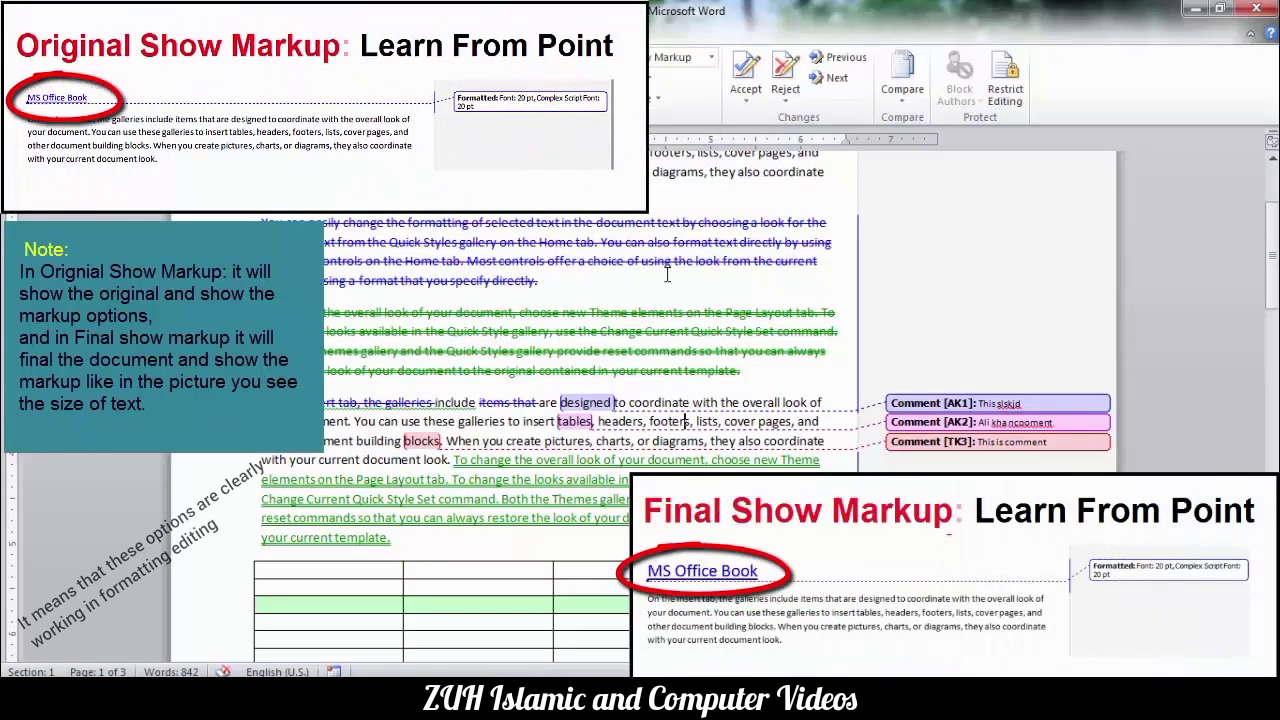
In Show Markup, hide Comments, Insertions and Deletions, and Markup Area Highlight, keeping Formatting
{"action": "left_click", "coordinate": [605, 78]}
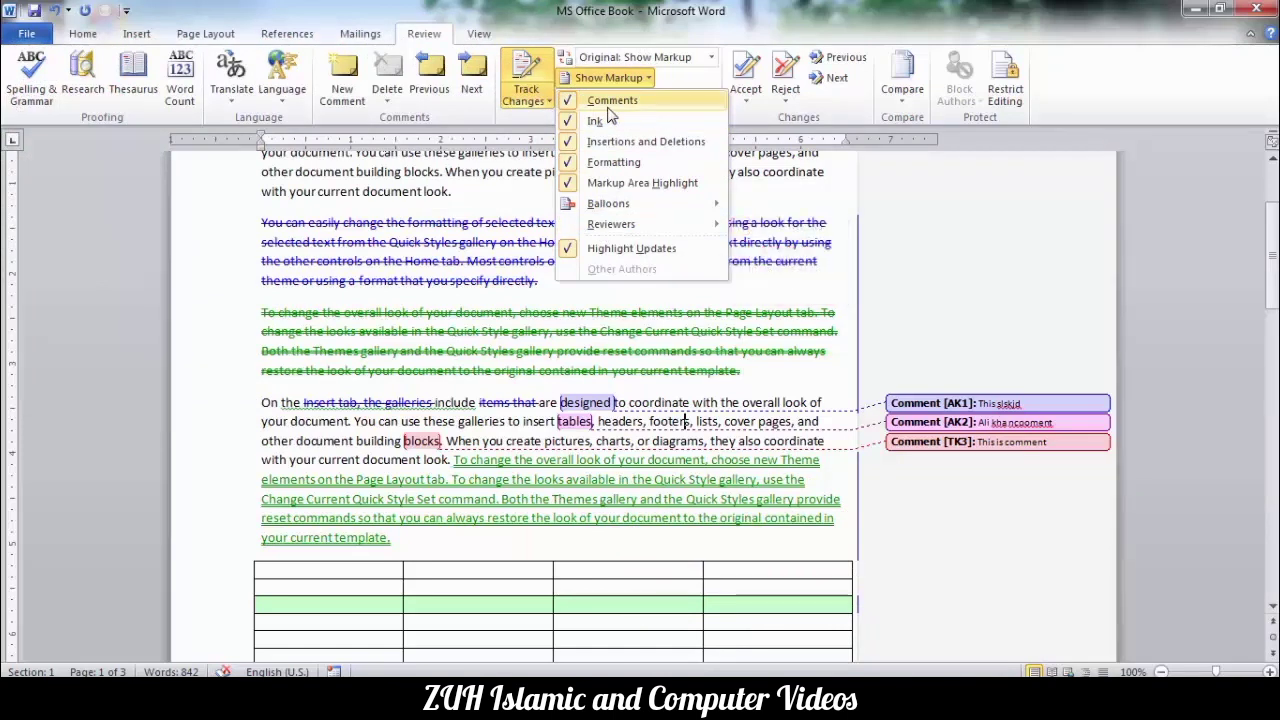
{"action": "left_click", "coordinate": [610, 102]}
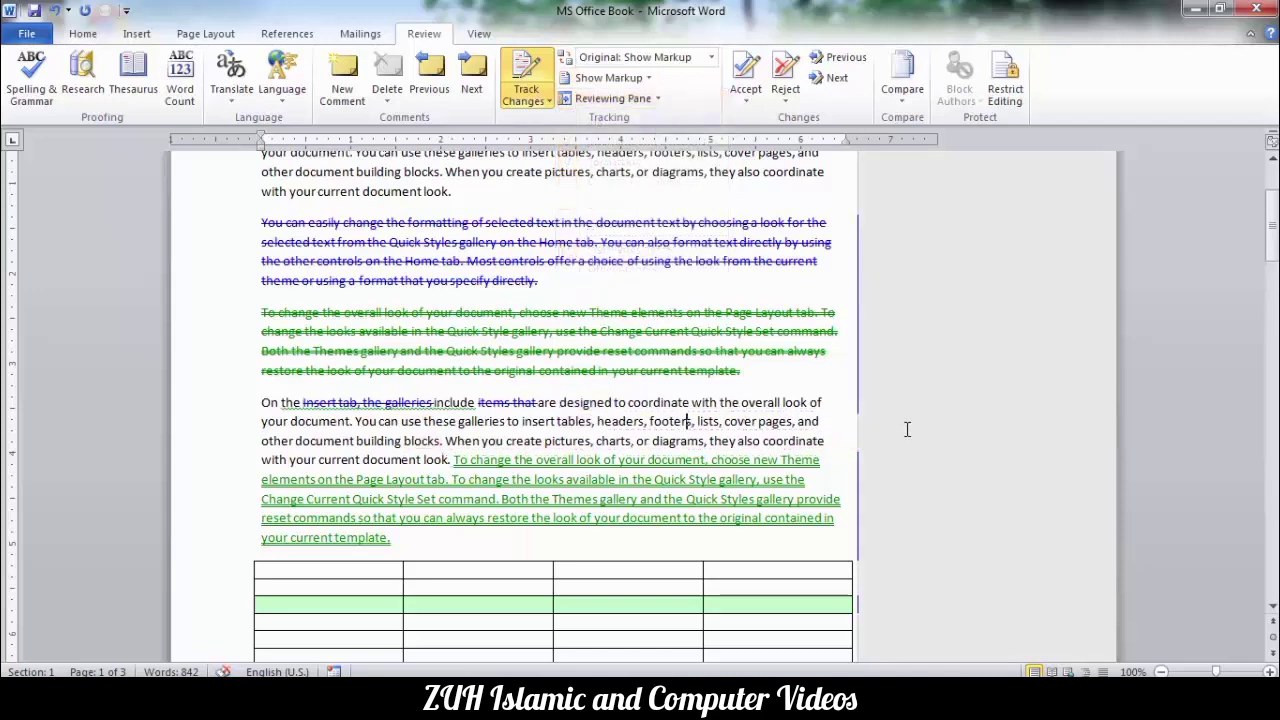
{"action": "left_click", "coordinate": [608, 78]}
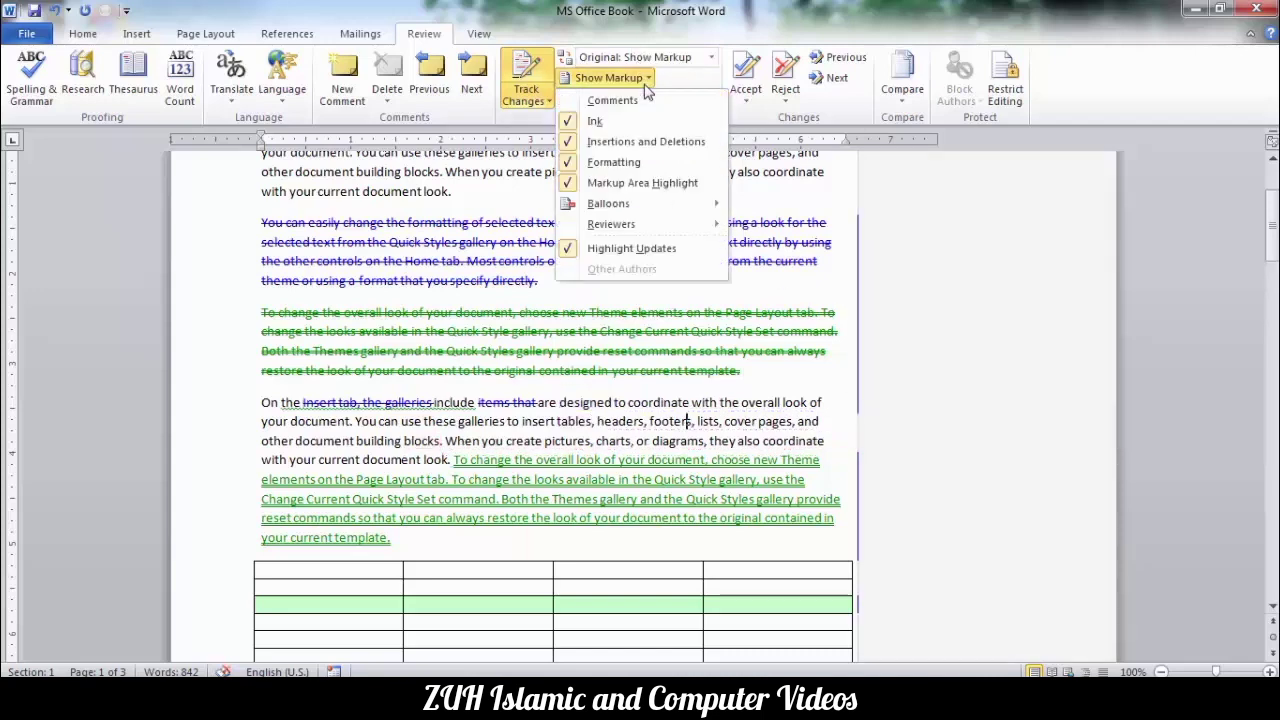
{"action": "left_click", "coordinate": [641, 143]}
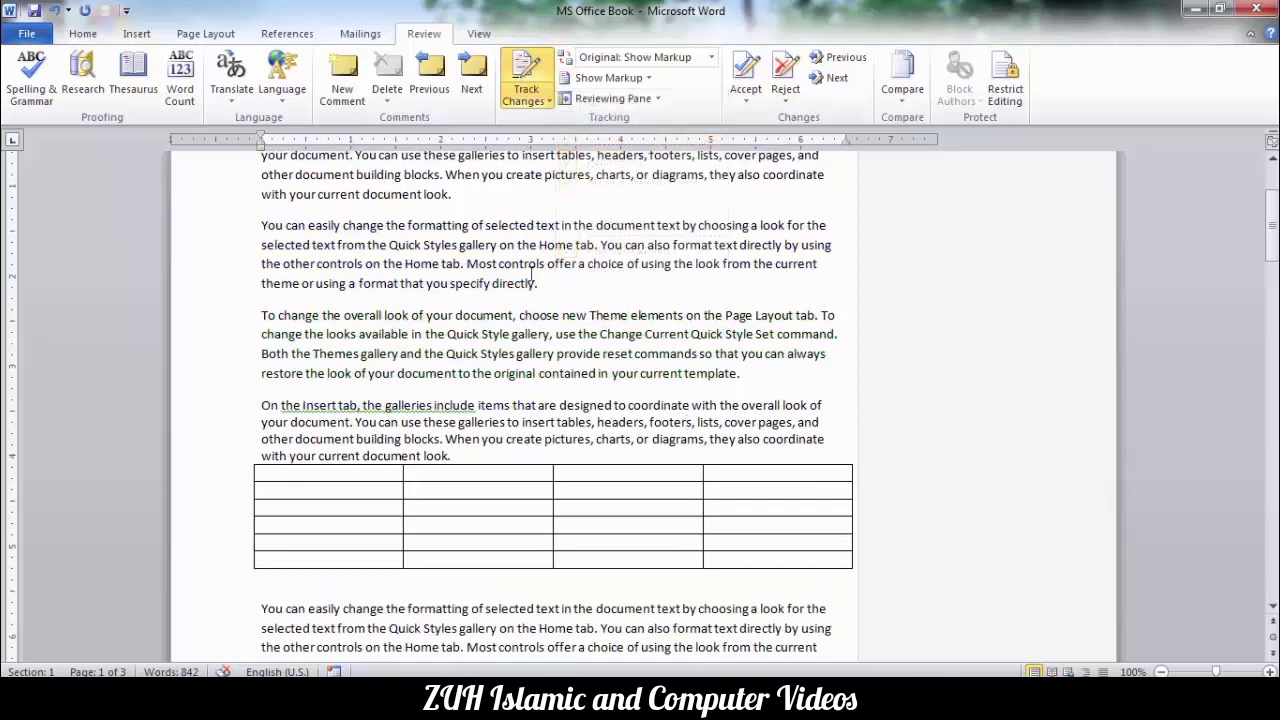
{"action": "left_click", "coordinate": [650, 82]}
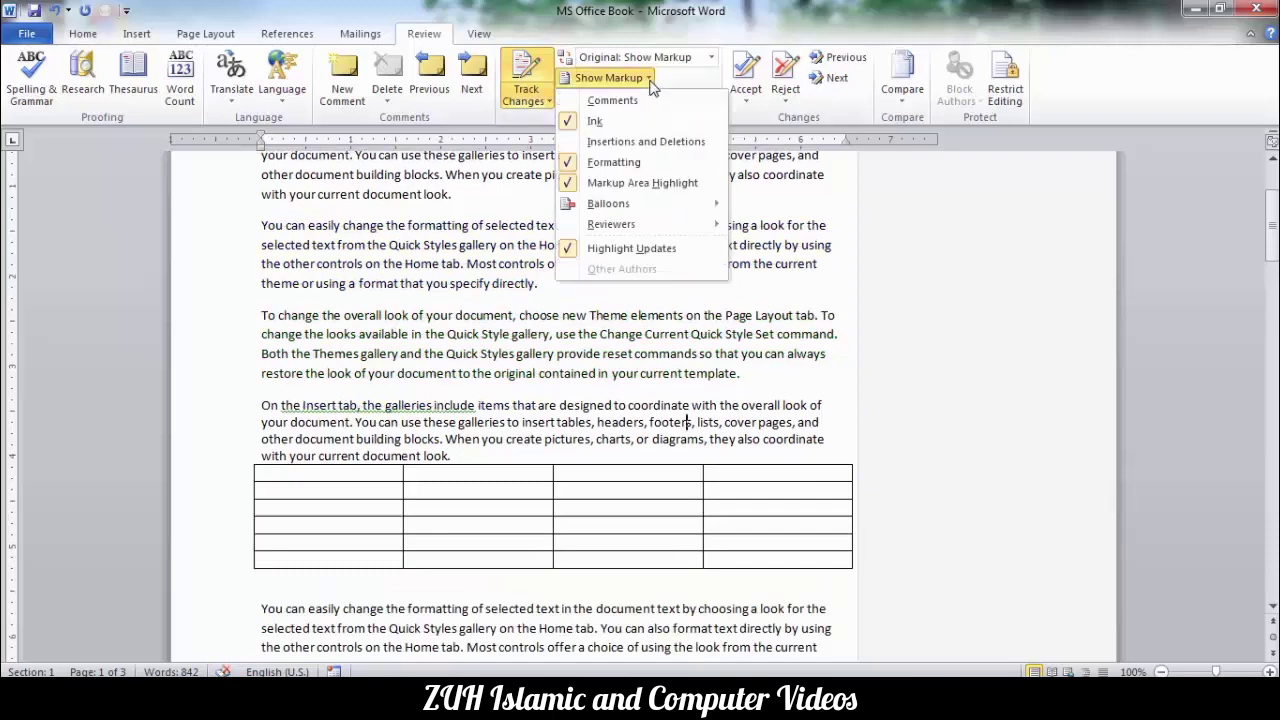
{"action": "left_click", "coordinate": [642, 183]}
{"action": "scroll", "coordinate": [663, 200], "scroll_direction": "up", "scroll_amount": 3}
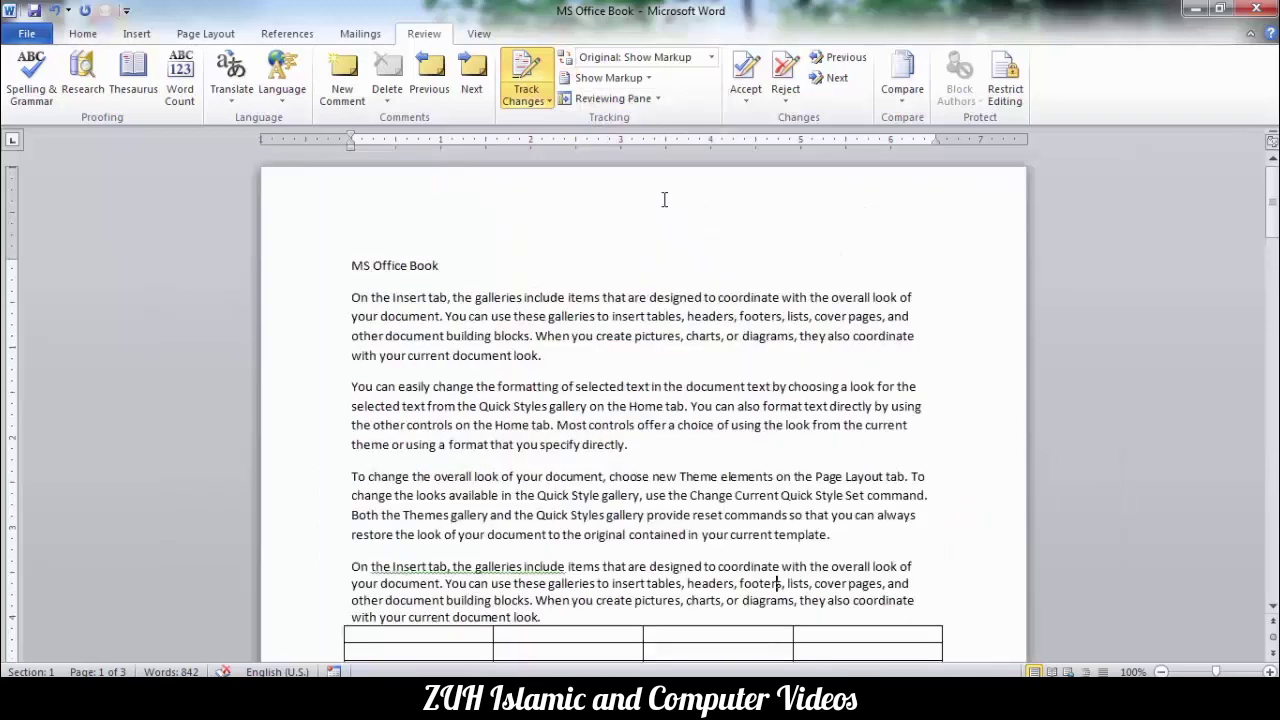
{"action": "left_click", "coordinate": [648, 80]}
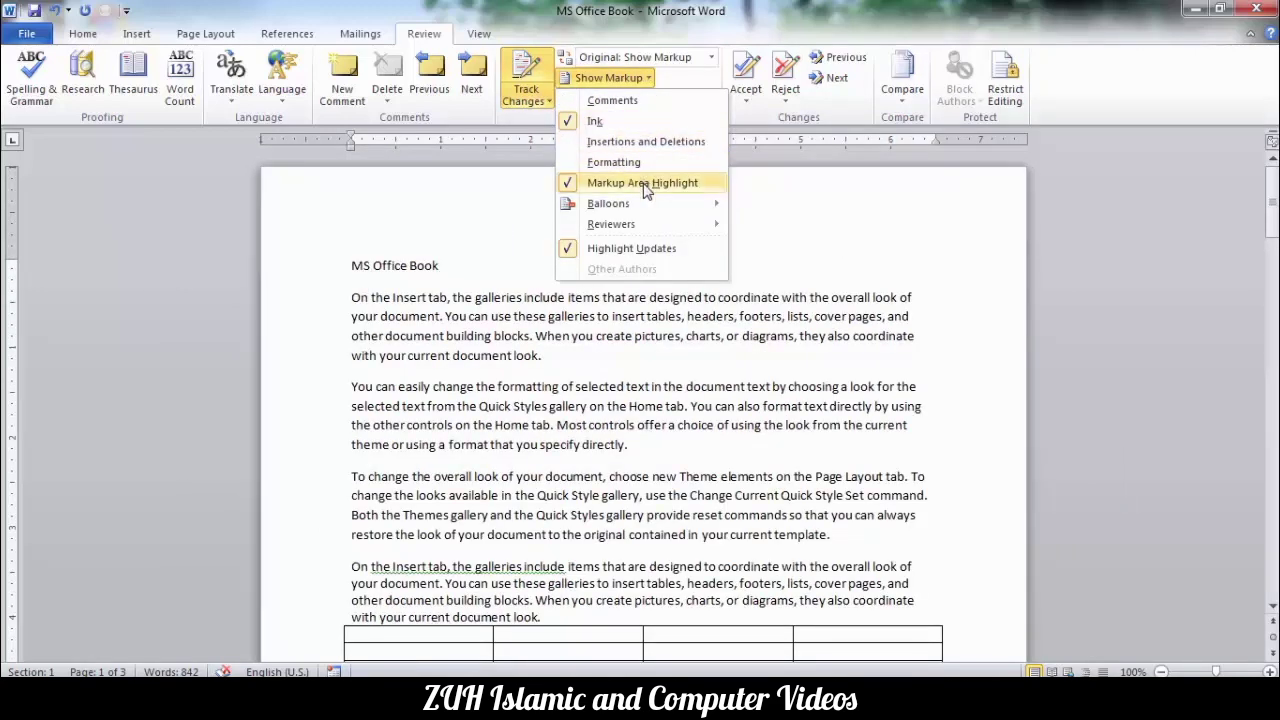
{"action": "left_click", "coordinate": [615, 162]}
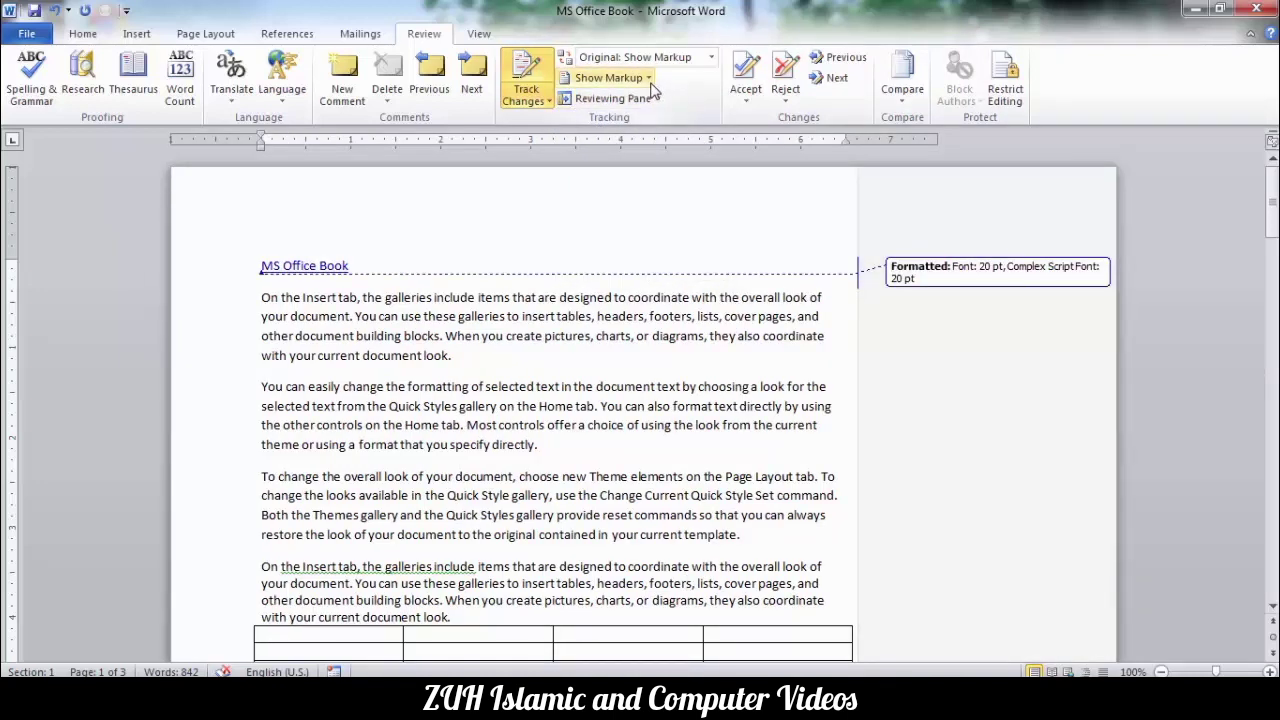
{"action": "left_click", "coordinate": [608, 77]}
{"action": "left_click", "coordinate": [645, 184]}
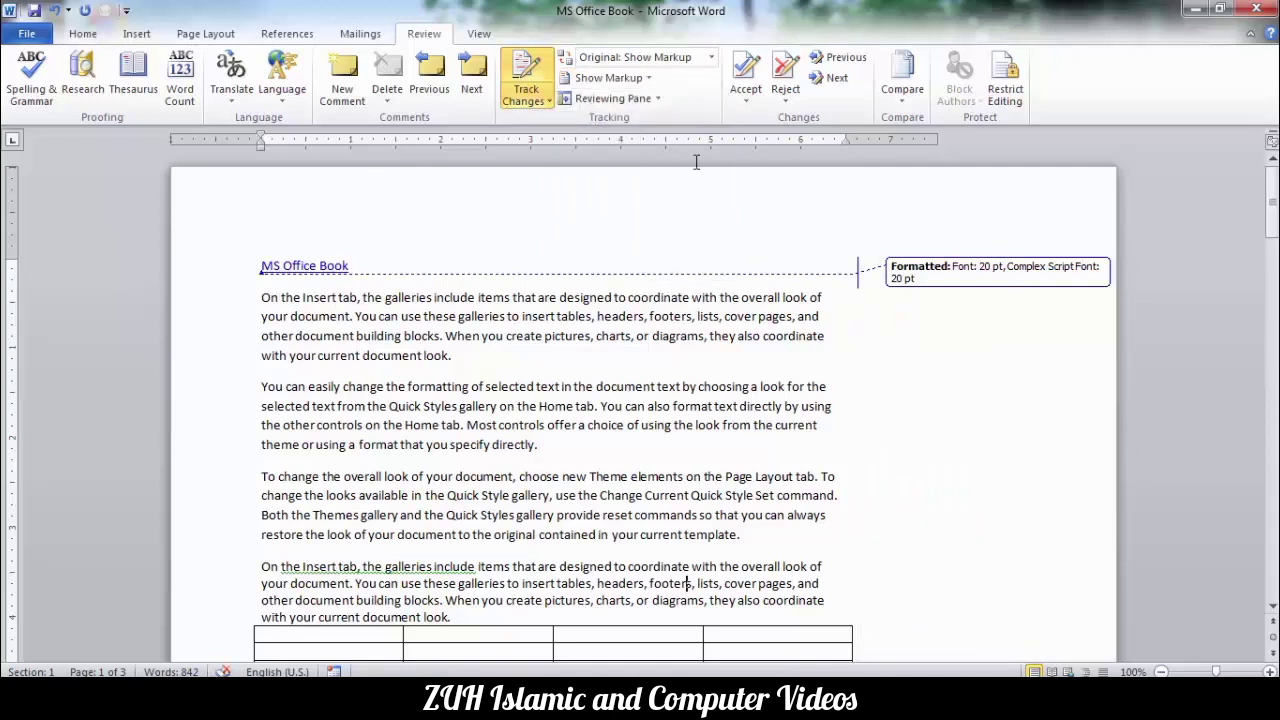
{"action": "left_click", "coordinate": [645, 78]}
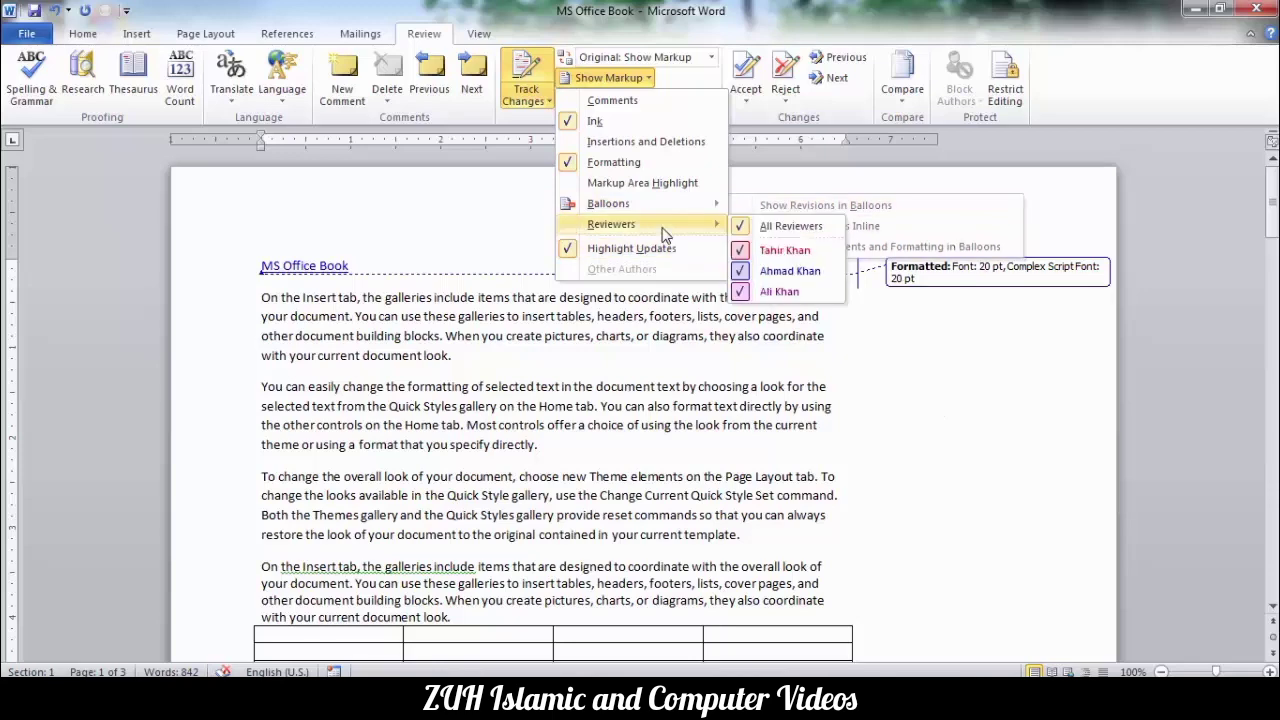
{"action": "mouse_move", "coordinate": [640, 224]}
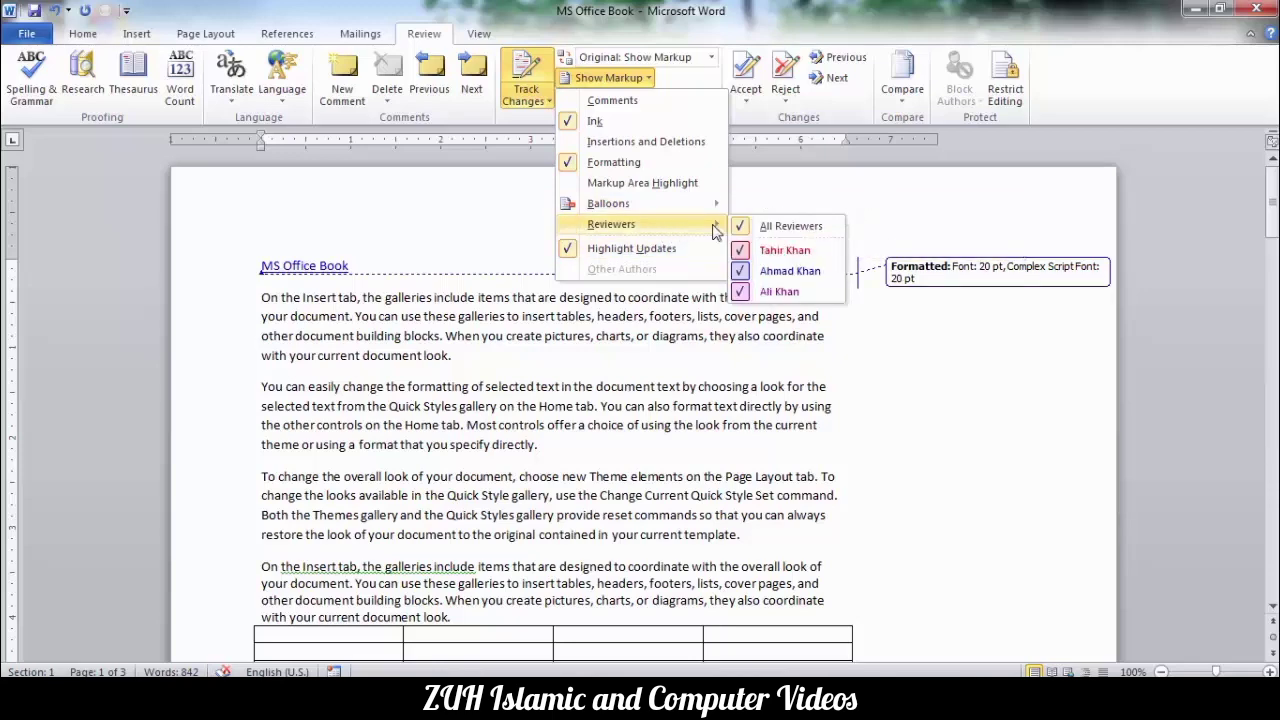
Filter Show Markup Reviewers to the second reviewer only, hiding the 20 pt title balloon
{"action": "left_click", "coordinate": [758, 230]}
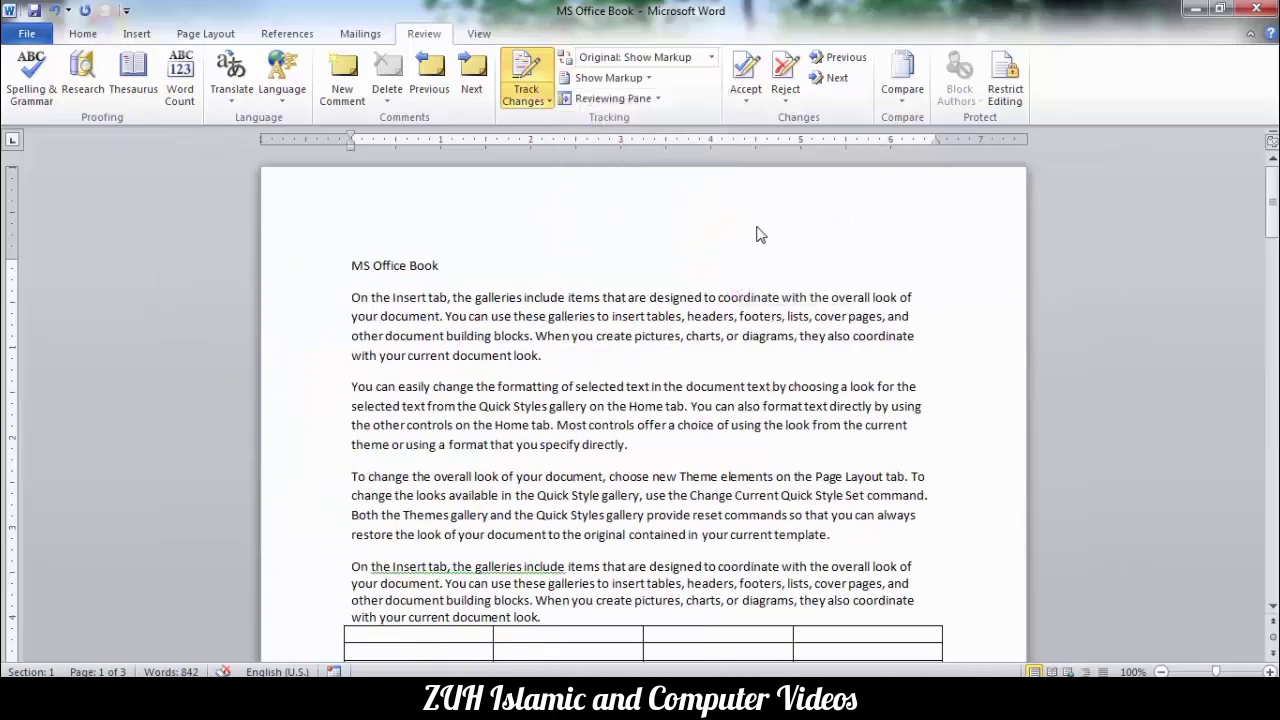
{"action": "left_click", "coordinate": [648, 78]}
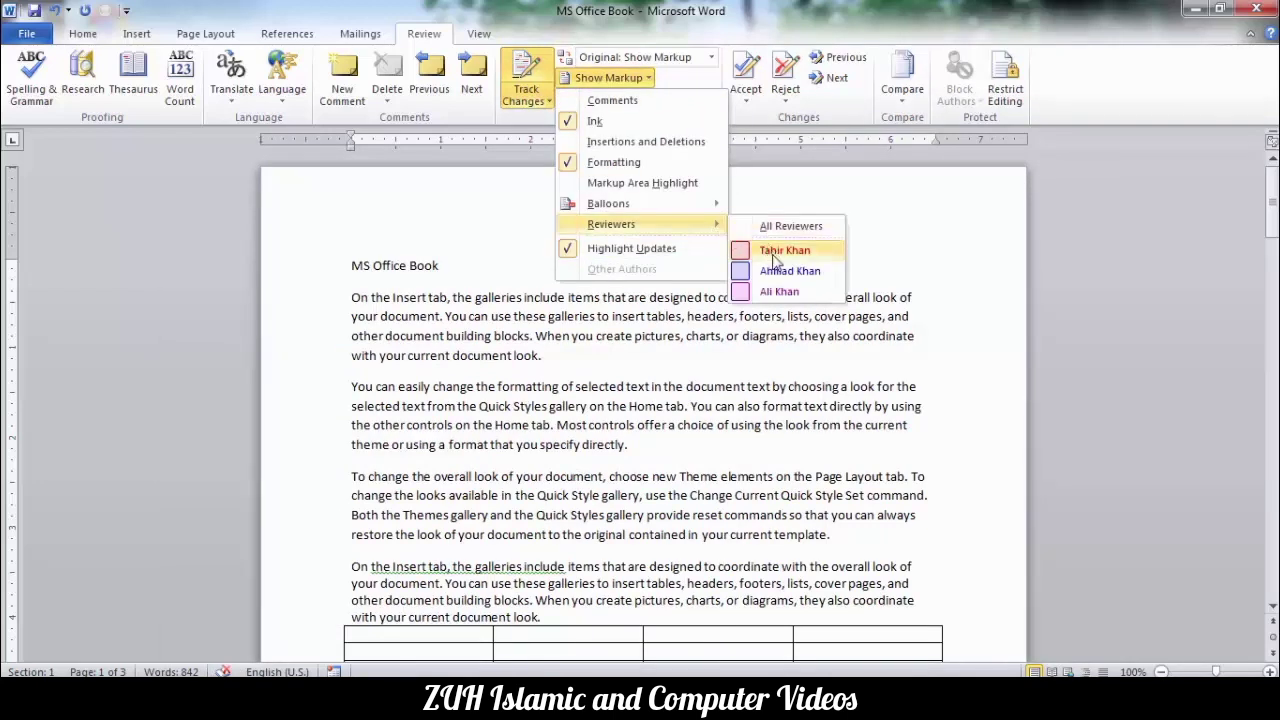
{"action": "mouse_move", "coordinate": [611, 224]}
{"action": "left_click", "coordinate": [742, 254]}
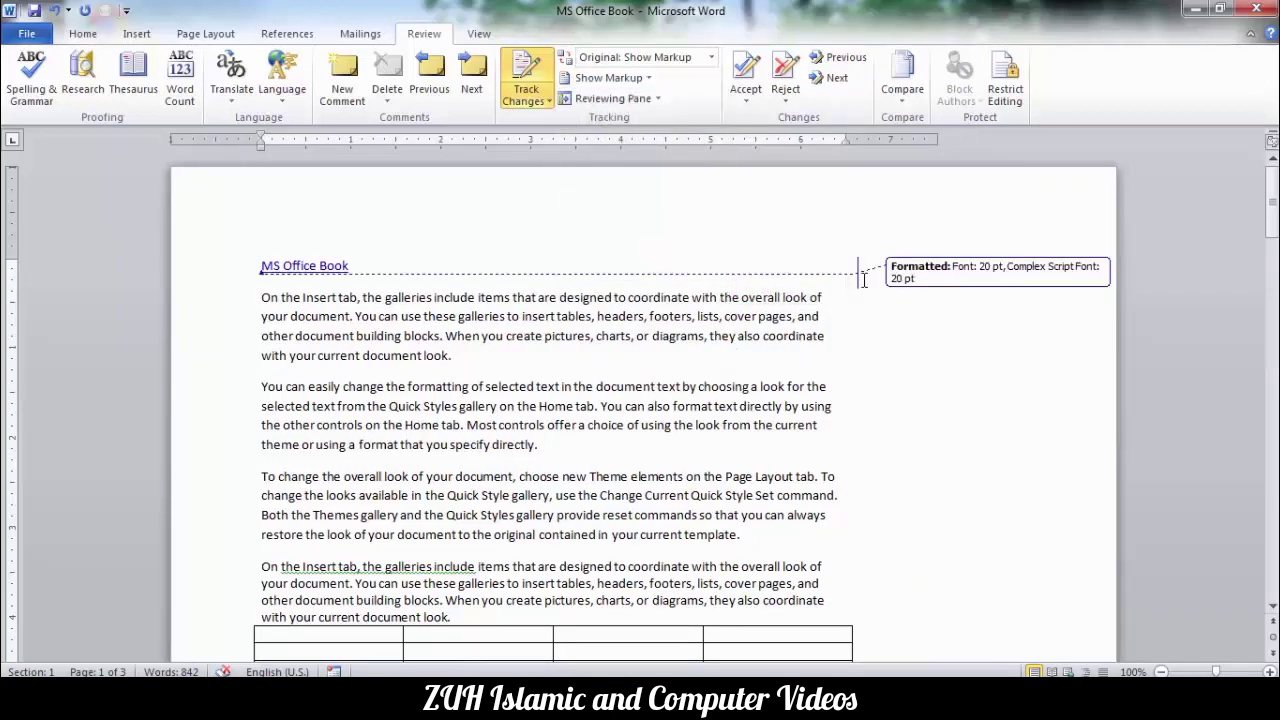
{"action": "left_click", "coordinate": [610, 78]}
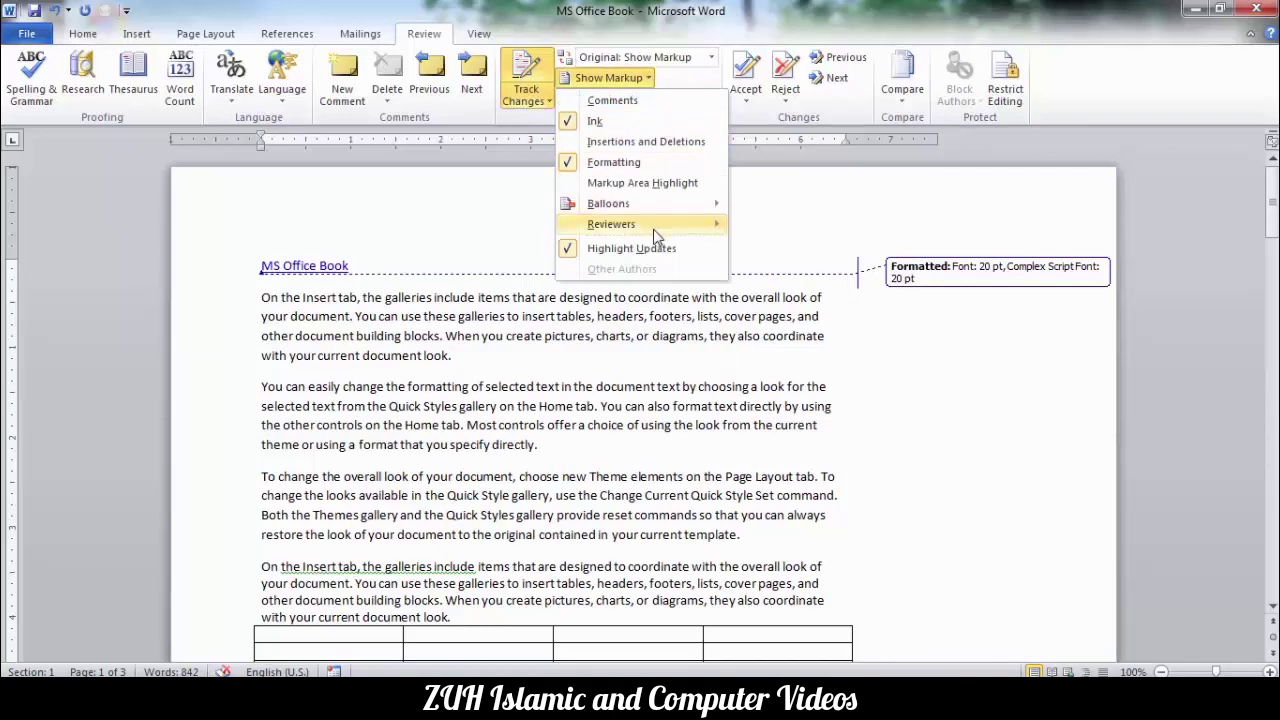
{"action": "mouse_move", "coordinate": [611, 224]}
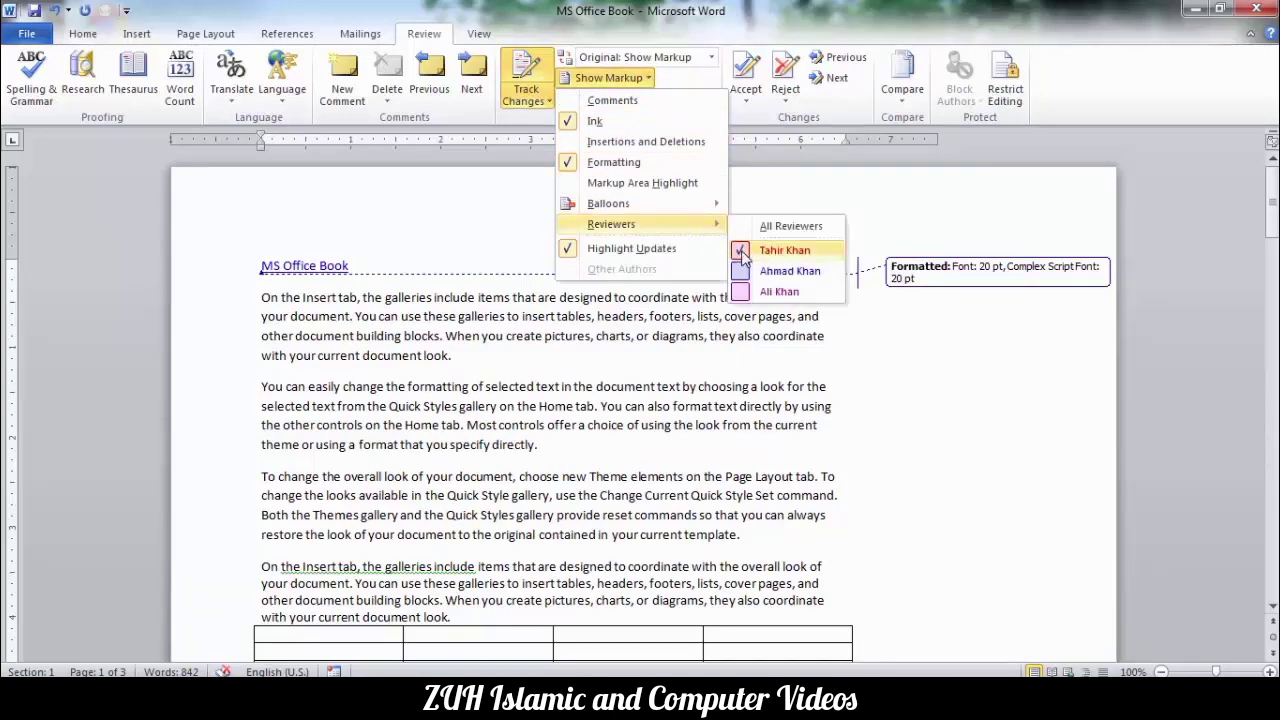
{"action": "left_click", "coordinate": [742, 250]}
{"action": "left_click", "coordinate": [610, 78]}
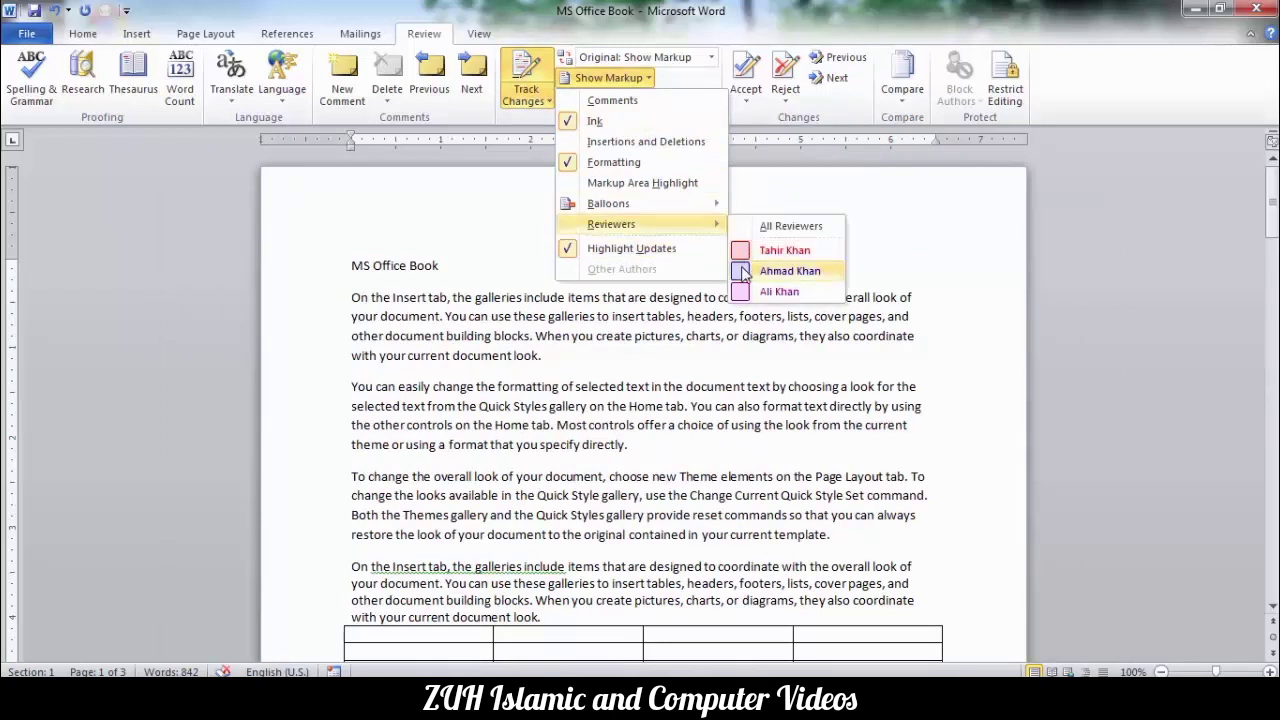
{"action": "left_click", "coordinate": [742, 271]}
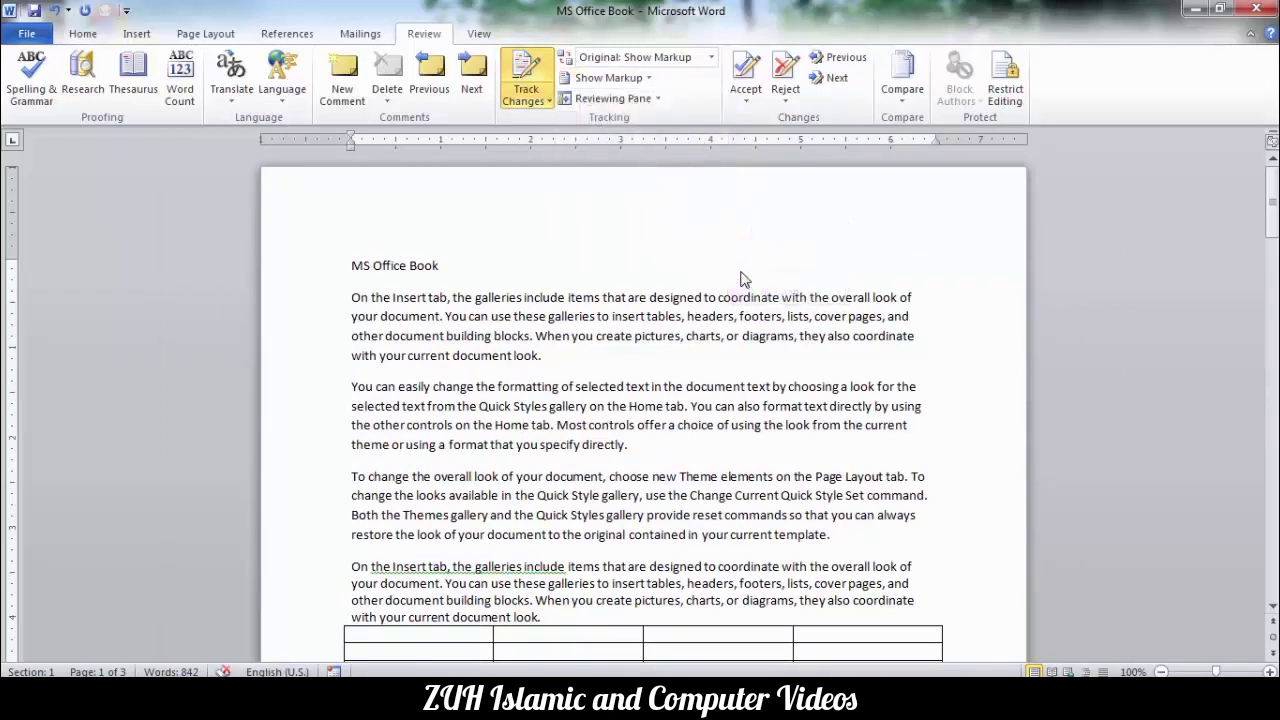
{"action": "left_click", "coordinate": [610, 78]}
{"action": "mouse_move", "coordinate": [611, 224]}
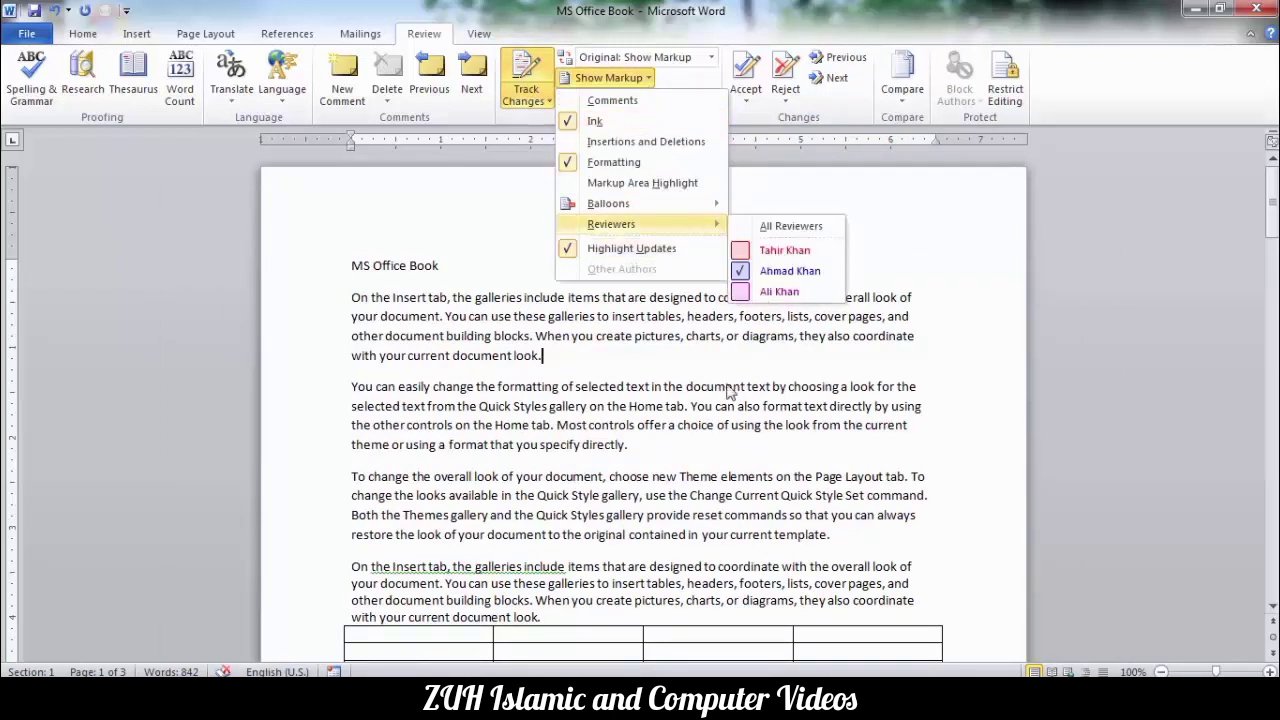
{"action": "left_click", "coordinate": [790, 226]}
{"action": "scroll", "coordinate": [717, 414], "scroll_direction": "down", "scroll_amount": 5}
Re-enable Comments in Show Markup so the balloon on 'designed' shows in the margin
{"action": "scroll", "coordinate": [717, 414], "scroll_direction": "down", "scroll_amount": 5}
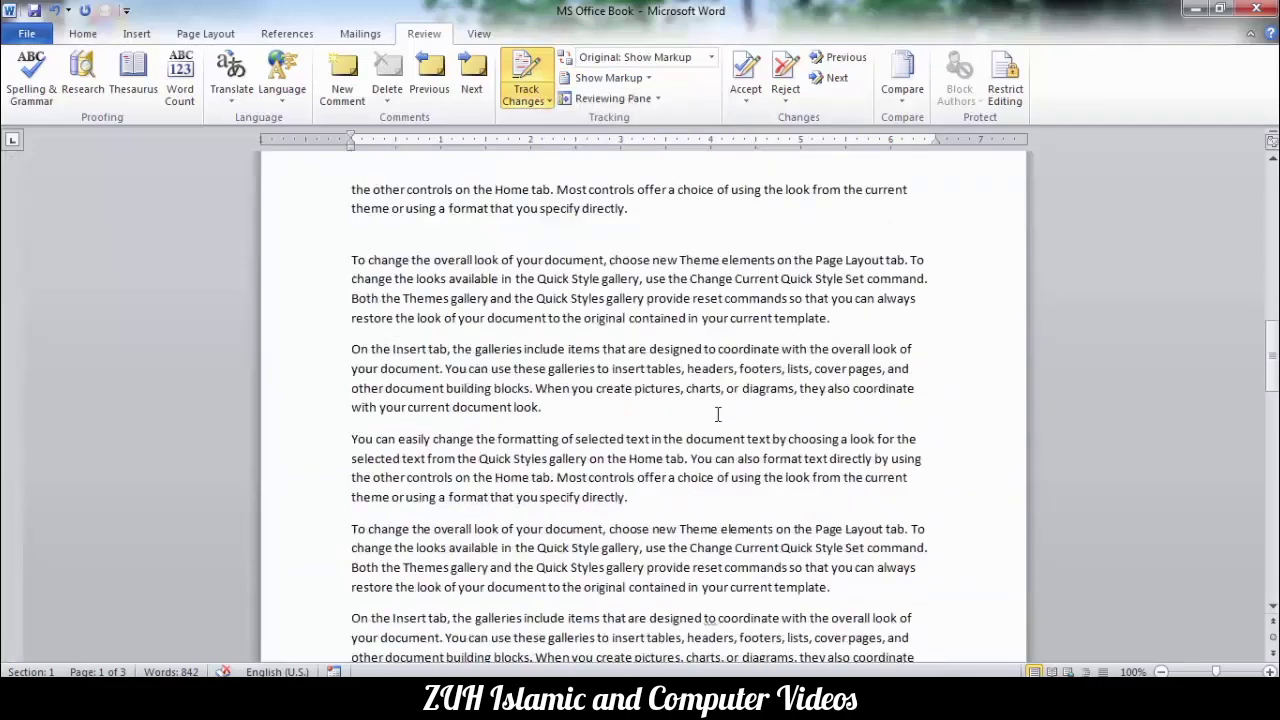
{"action": "scroll", "coordinate": [717, 414], "scroll_direction": "down", "scroll_amount": 1}
{"action": "scroll", "coordinate": [717, 414], "scroll_direction": "down", "scroll_amount": 3}
{"action": "scroll", "coordinate": [717, 414], "scroll_direction": "down", "scroll_amount": 5}
{"action": "scroll", "coordinate": [717, 414], "scroll_direction": "down", "scroll_amount": 3}
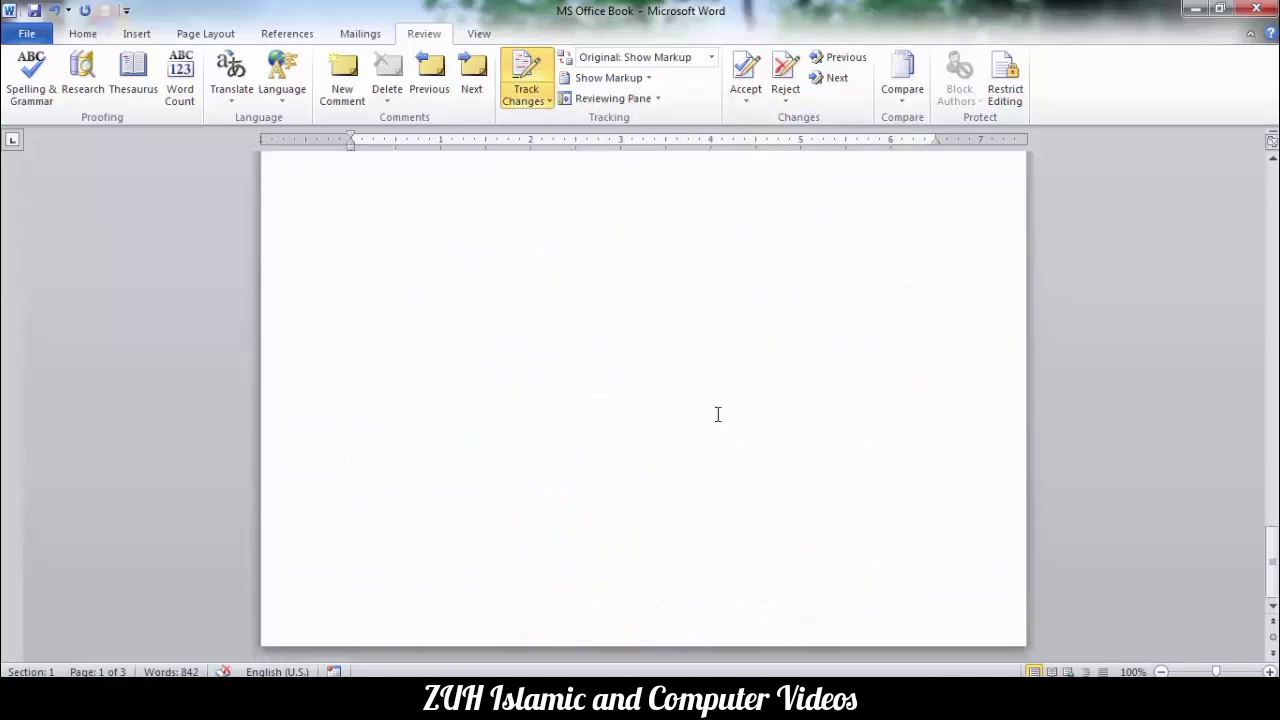
{"action": "scroll", "coordinate": [717, 414], "scroll_direction": "up", "scroll_amount": 6}
{"action": "scroll", "coordinate": [717, 414], "scroll_direction": "up", "scroll_amount": 3}
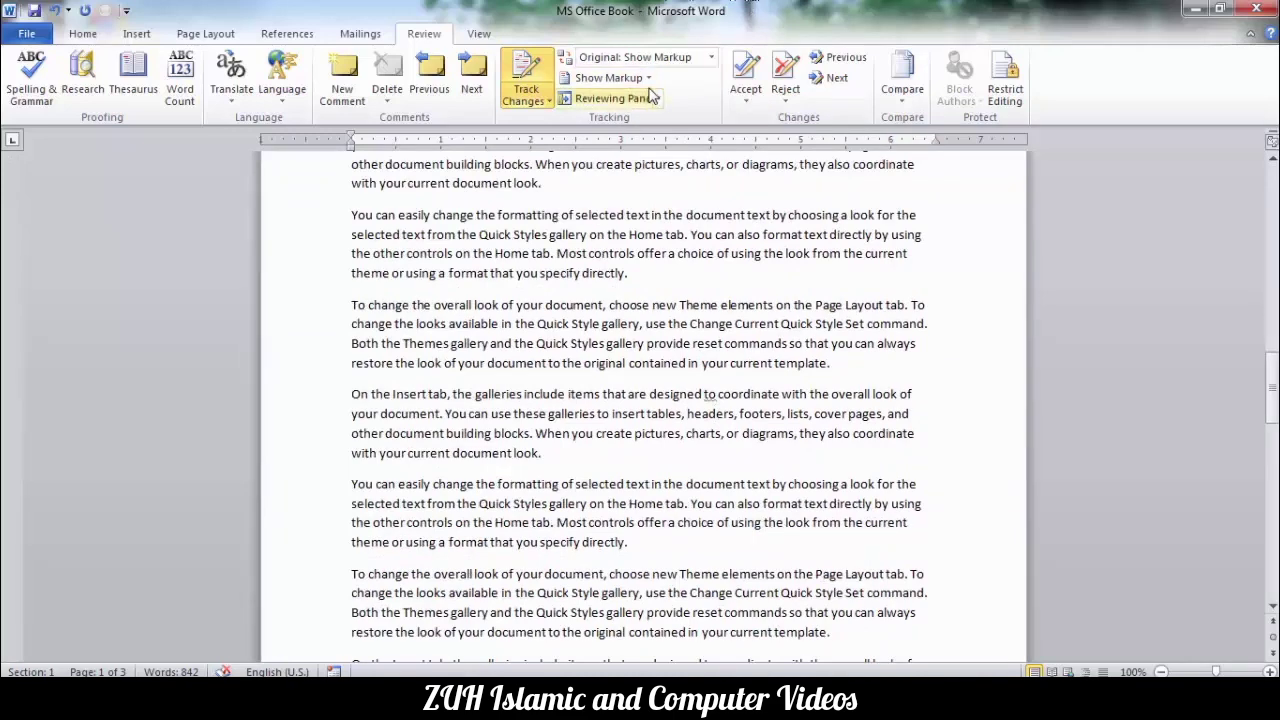
{"action": "left_click", "coordinate": [612, 77]}
{"action": "left_click", "coordinate": [612, 100]}
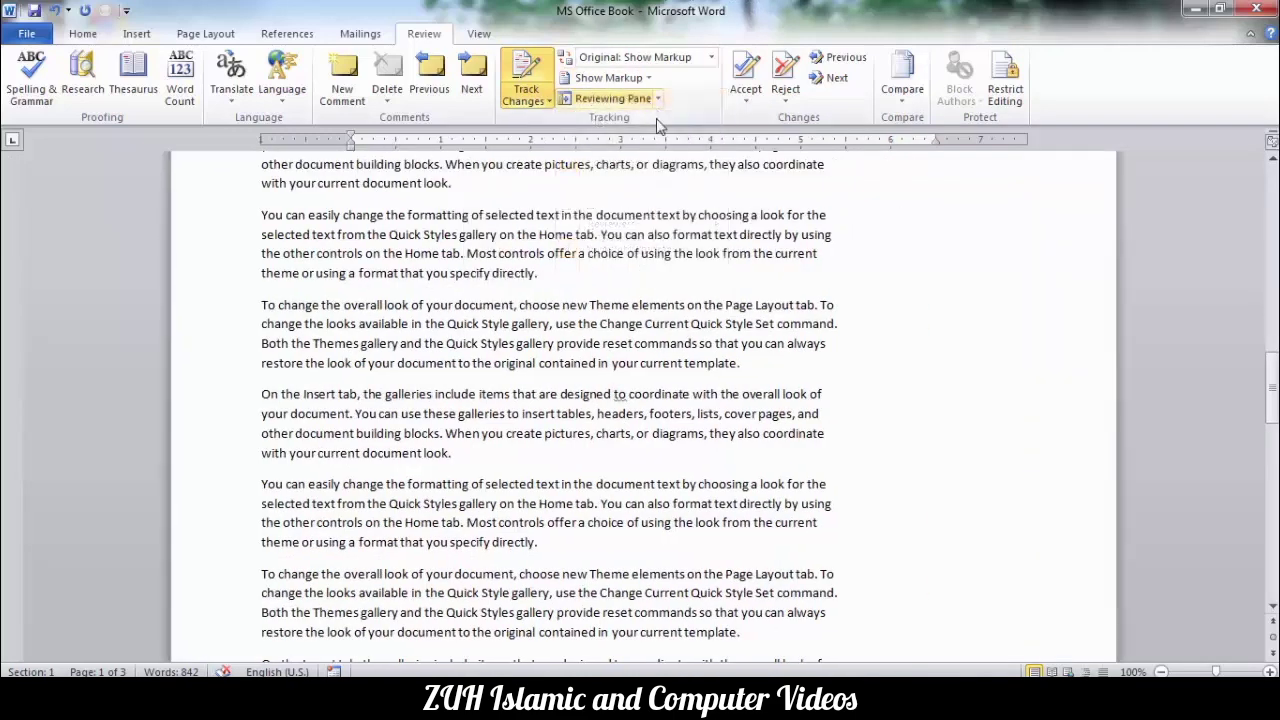
{"action": "scroll", "coordinate": [697, 344], "scroll_direction": "up", "scroll_amount": 3}
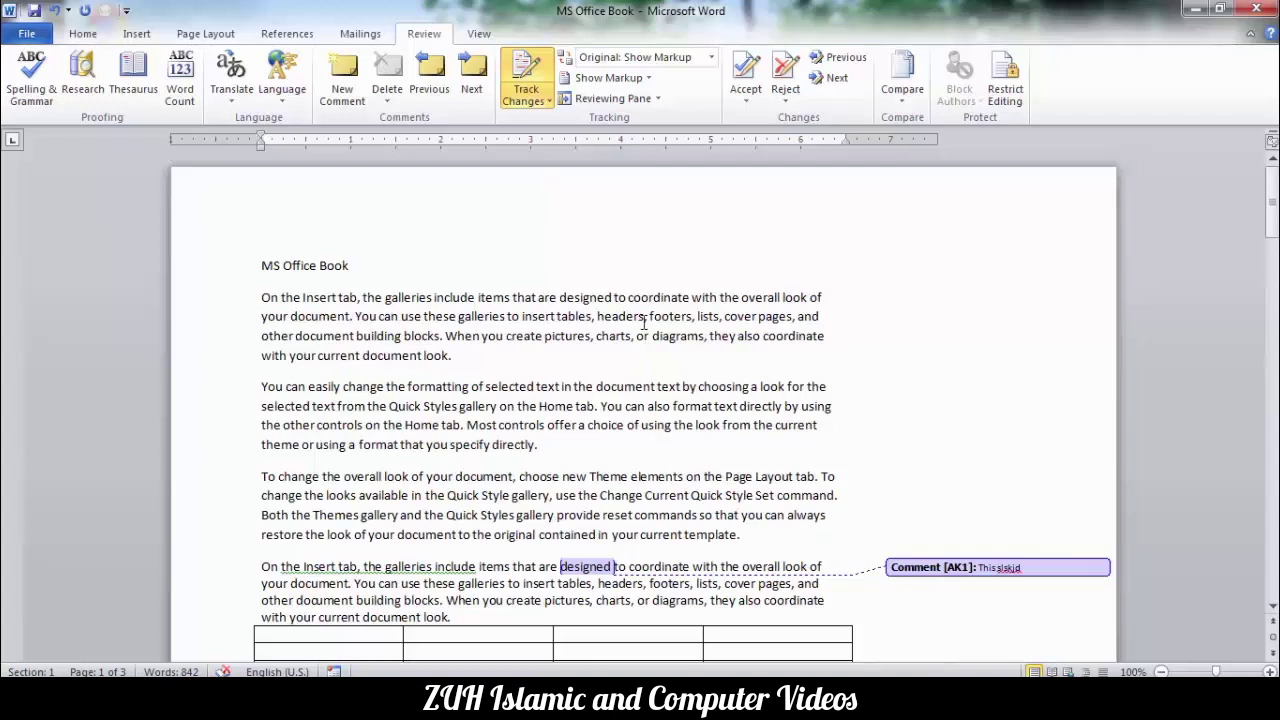
{"action": "left_click", "coordinate": [608, 77]}
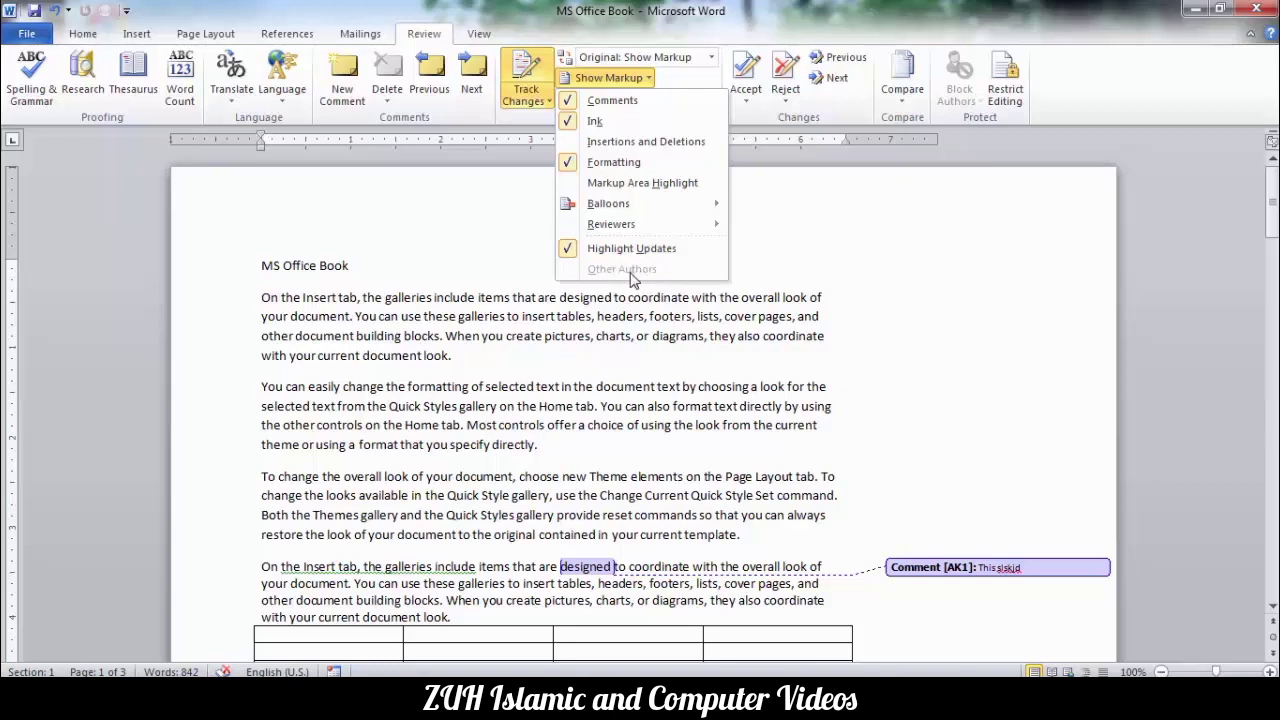
Turn on Insertions and Deletions and Markup Area Highlight in Show Markup
{"action": "left_click", "coordinate": [645, 316]}
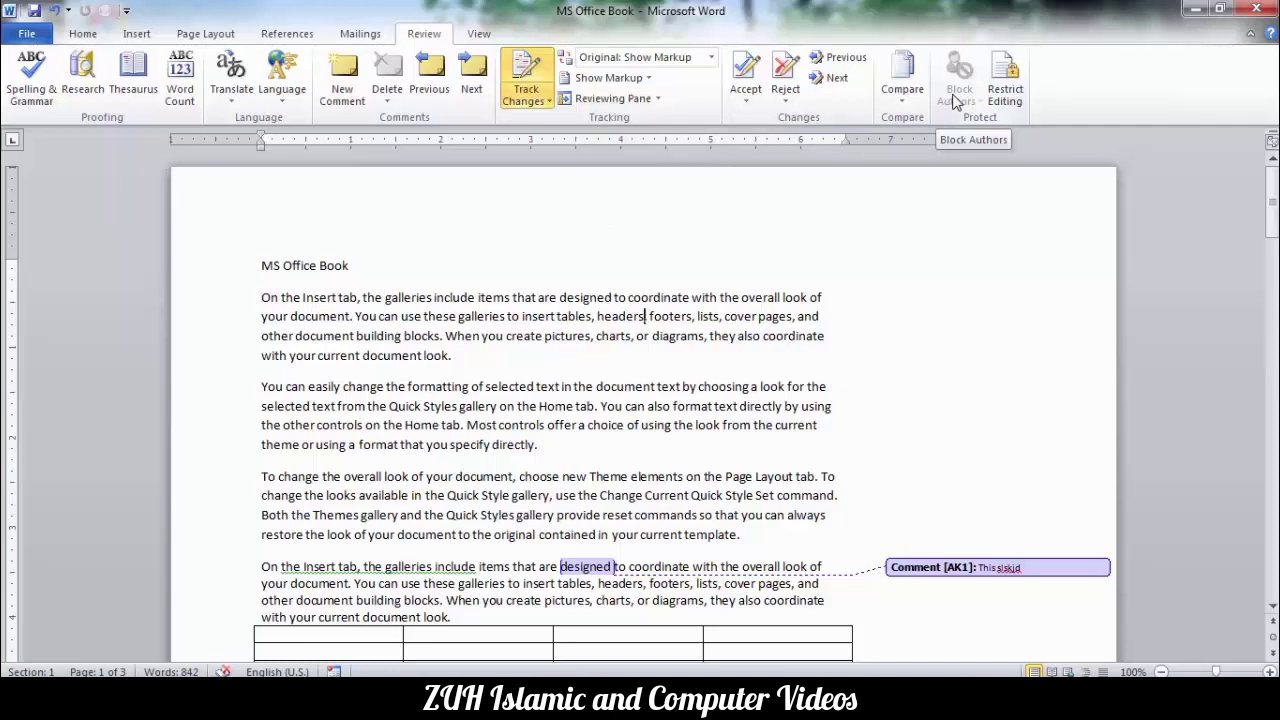
{"action": "left_click", "coordinate": [648, 78]}
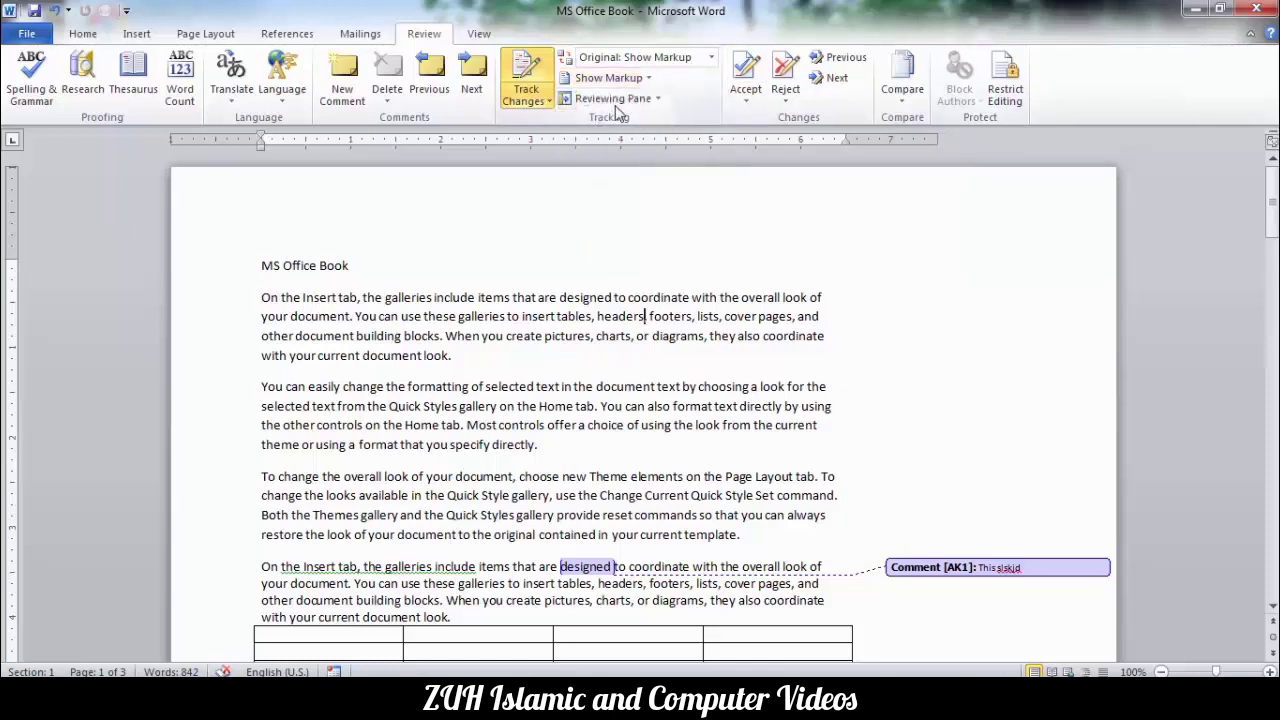
{"action": "left_click", "coordinate": [608, 78]}
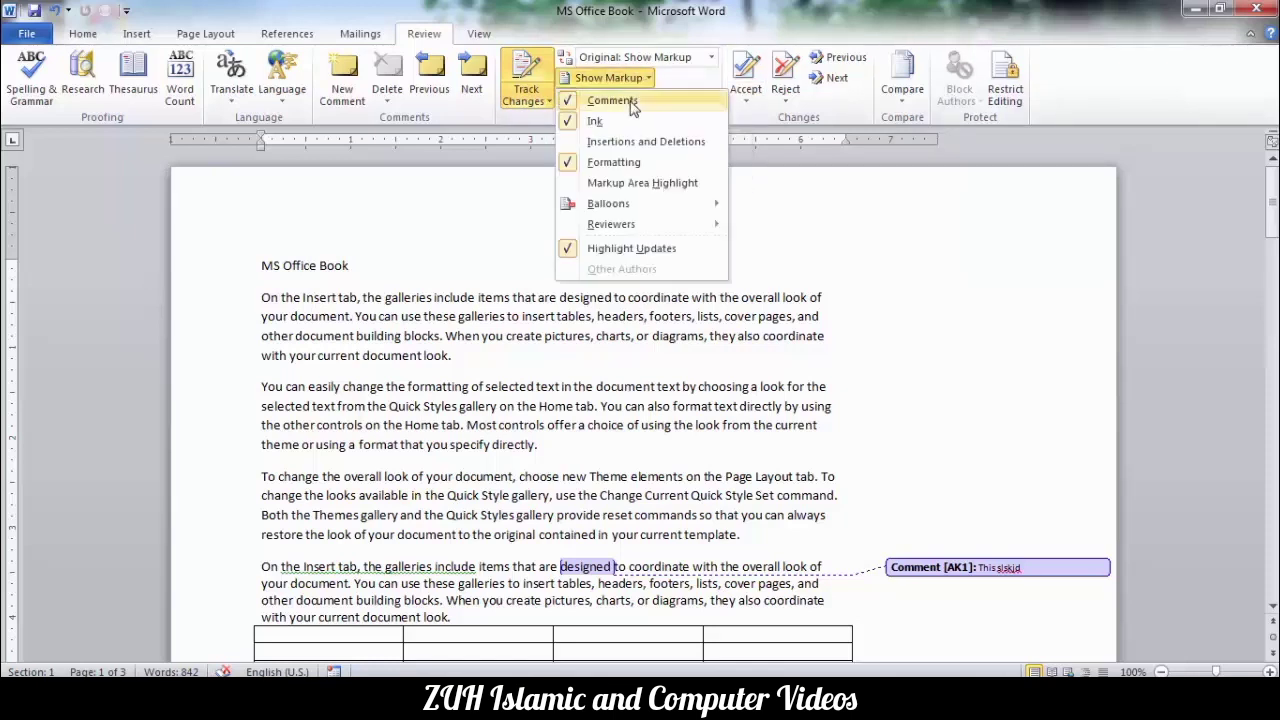
{"action": "left_click", "coordinate": [613, 148]}
{"action": "left_click", "coordinate": [608, 78]}
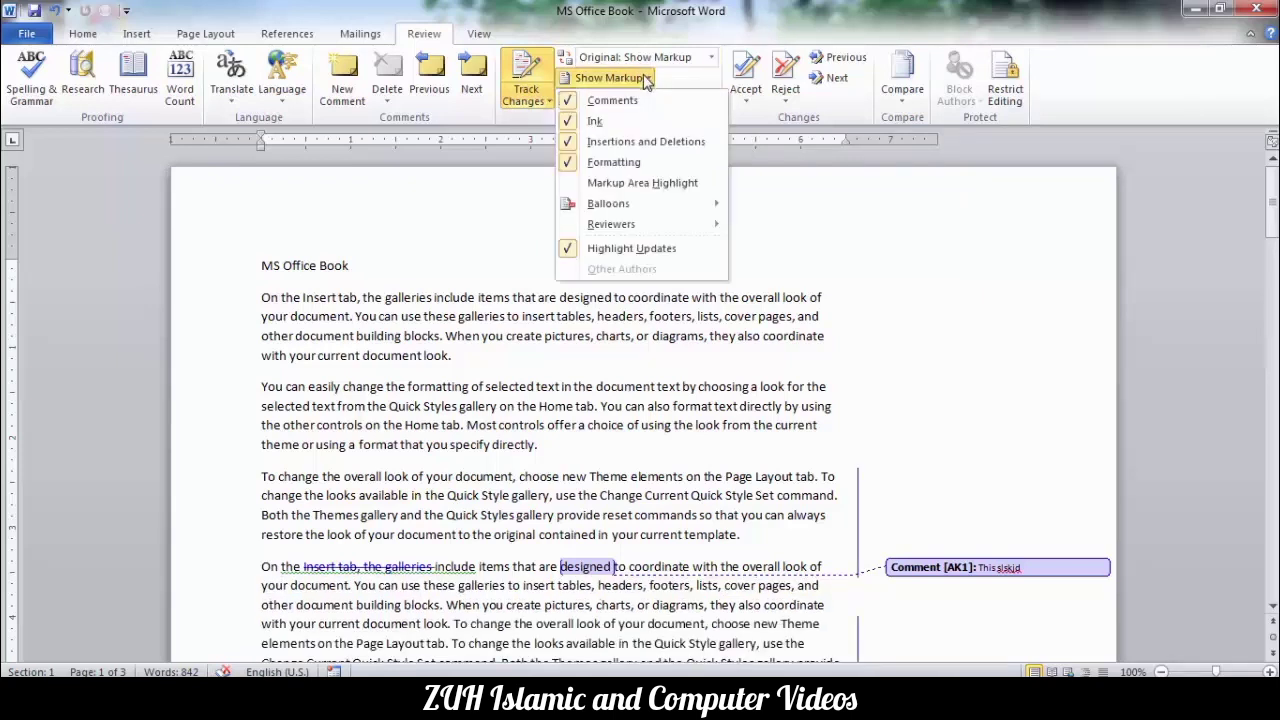
{"action": "left_click", "coordinate": [617, 186]}
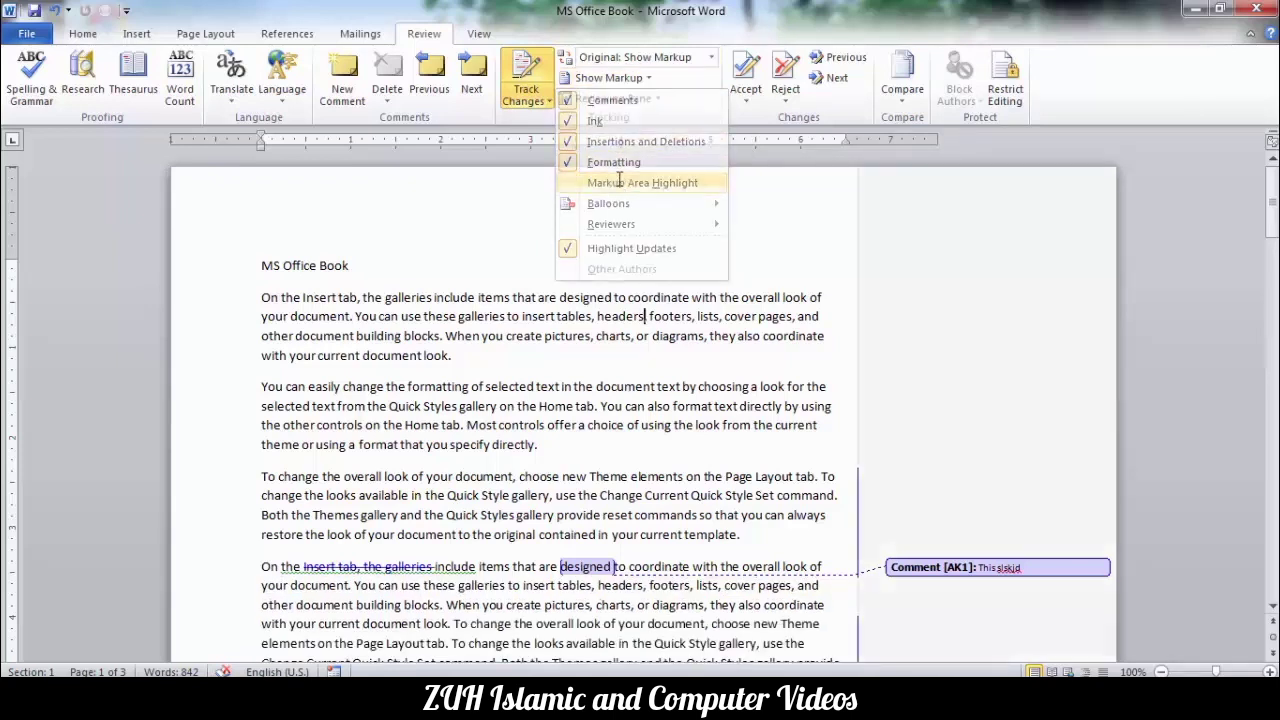
{"action": "left_click", "coordinate": [636, 84]}
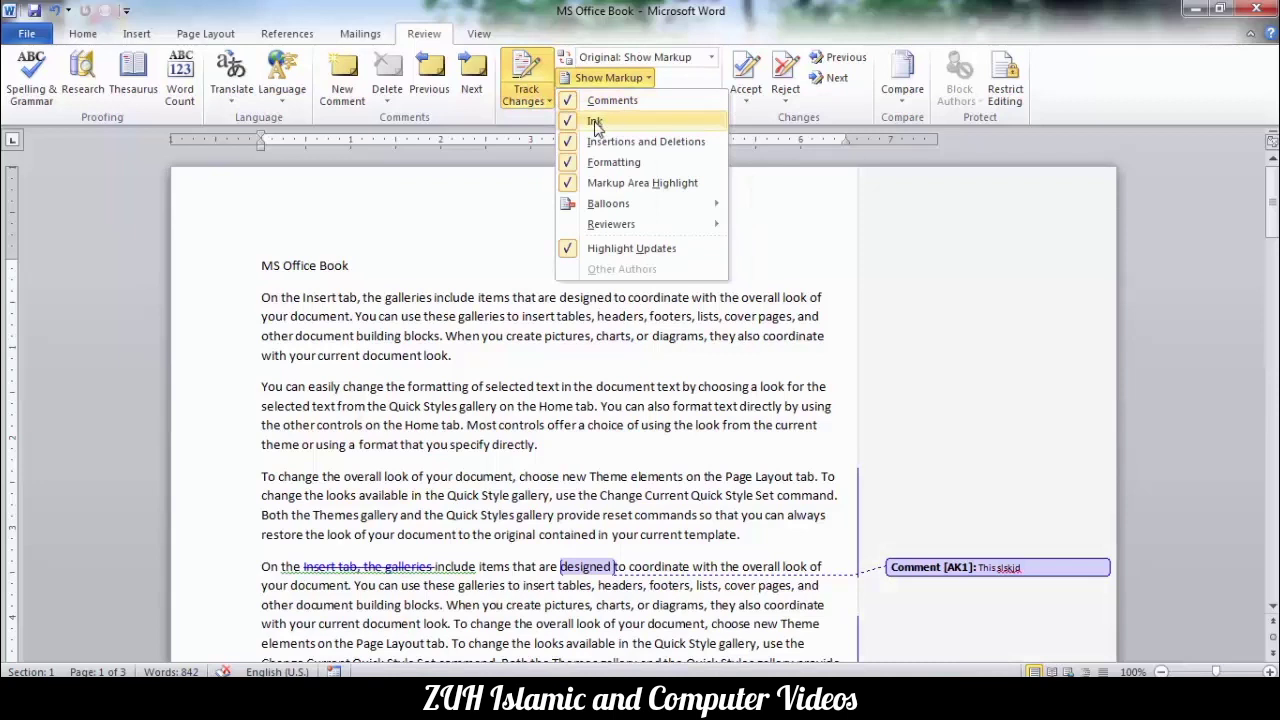
Add the Ink and Ink Color commands from All Commands to the Quick Access Toolbar
{"action": "left_click", "coordinate": [457, 260]}
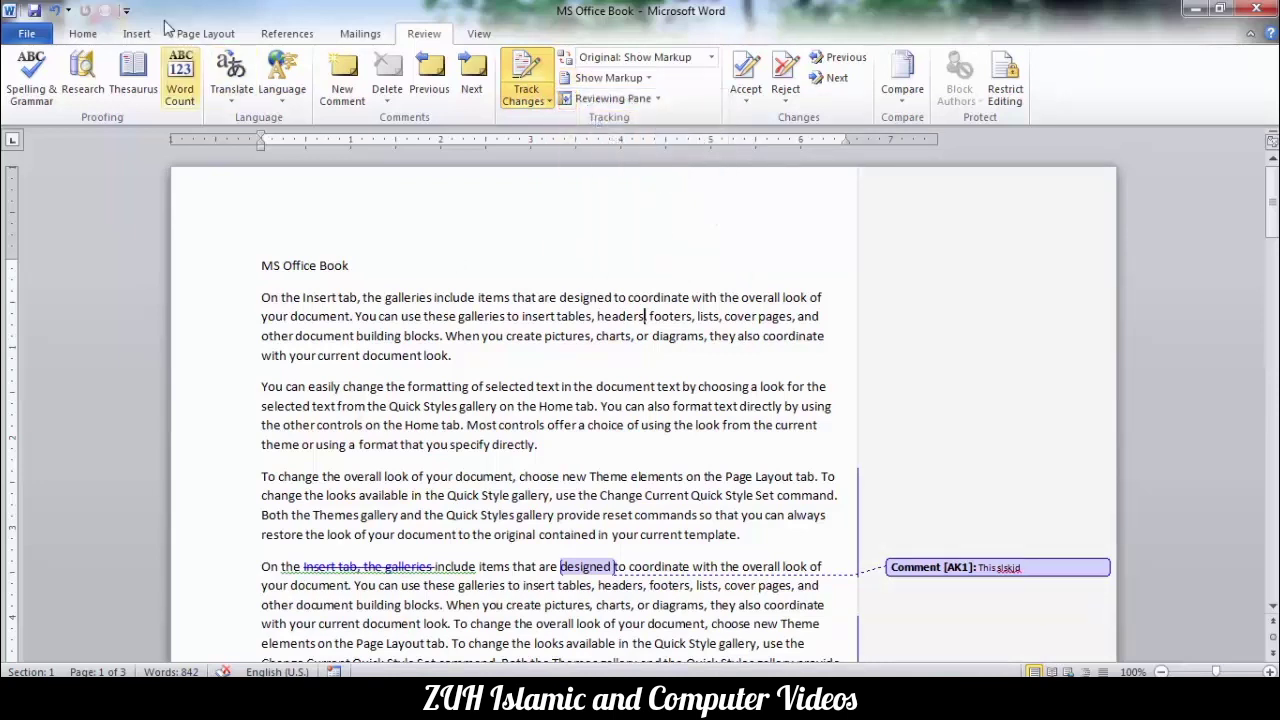
{"action": "left_click", "coordinate": [126, 11]}
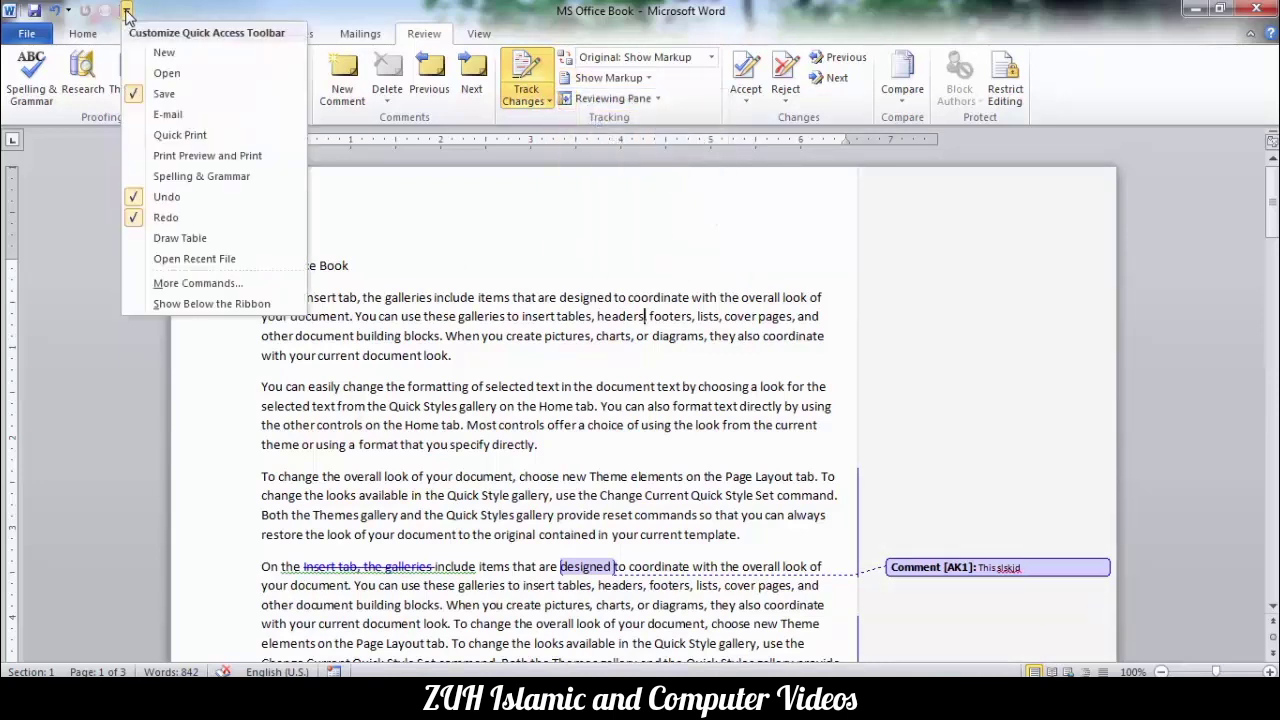
{"action": "left_click", "coordinate": [198, 283]}
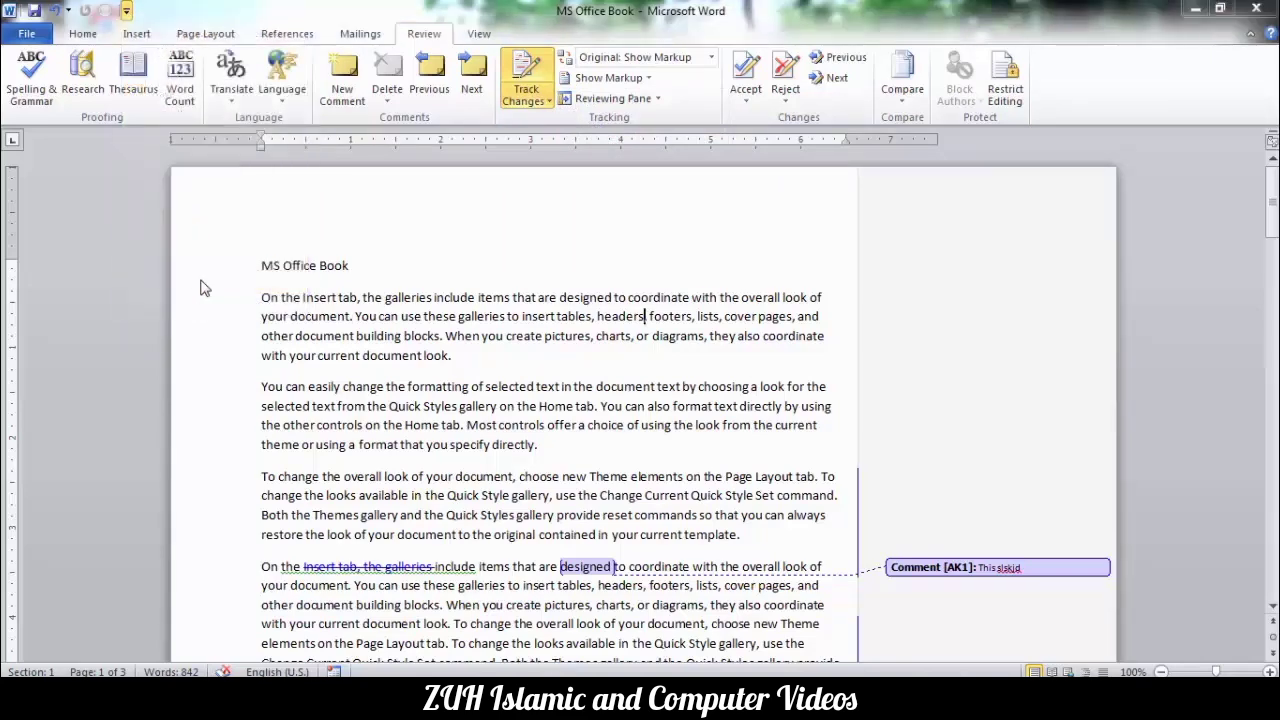
{"action": "left_click", "coordinate": [612, 126]}
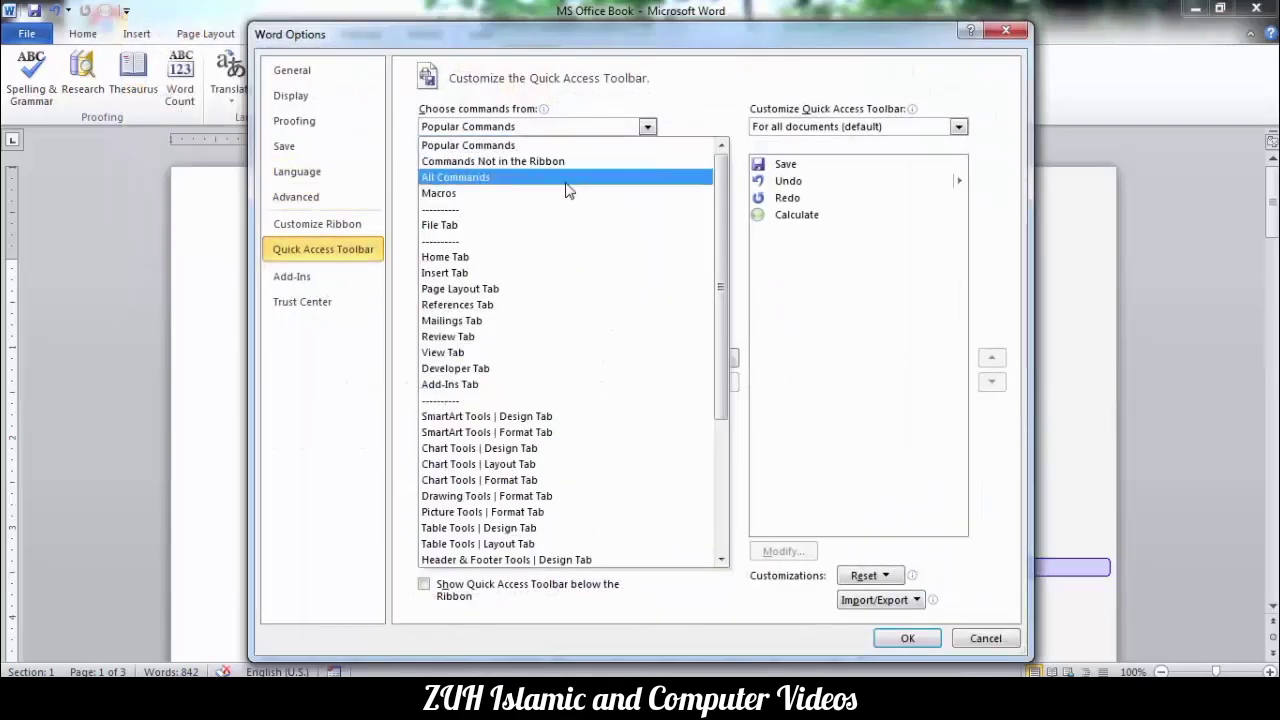
{"action": "left_click", "coordinate": [566, 190]}
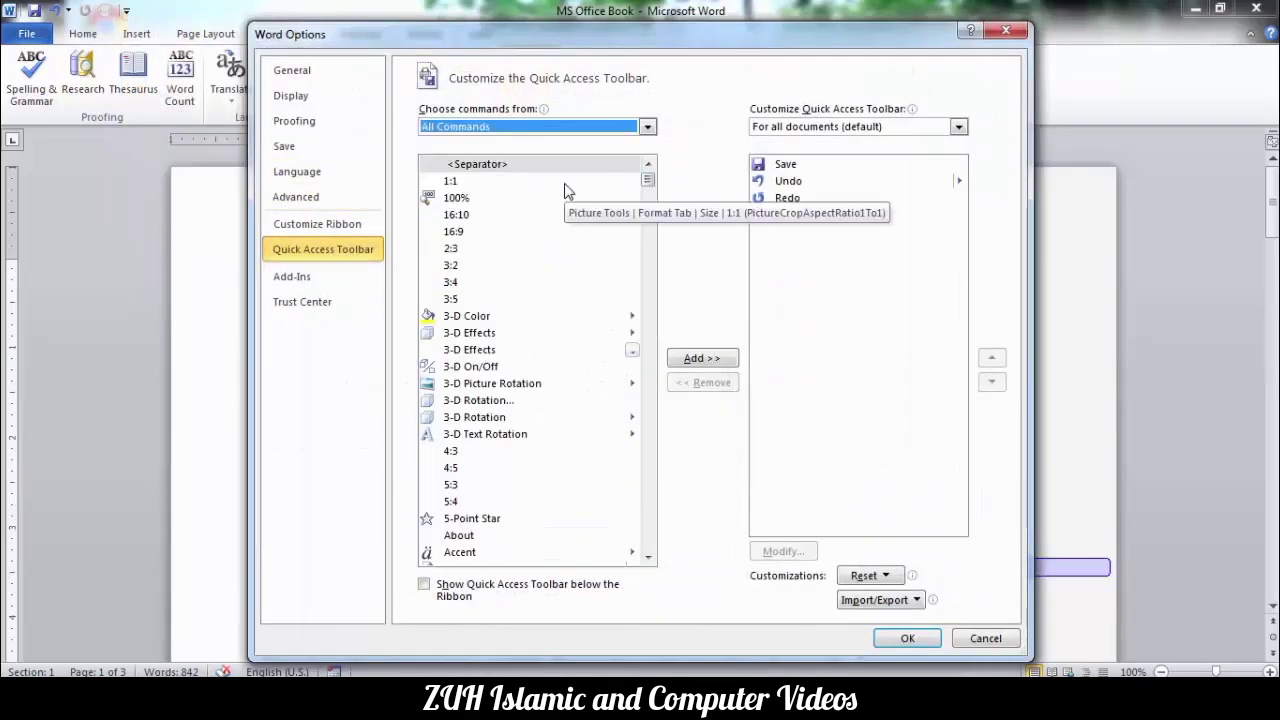
{"action": "left_click", "coordinate": [519, 266]}
{"action": "type", "text": "i"}
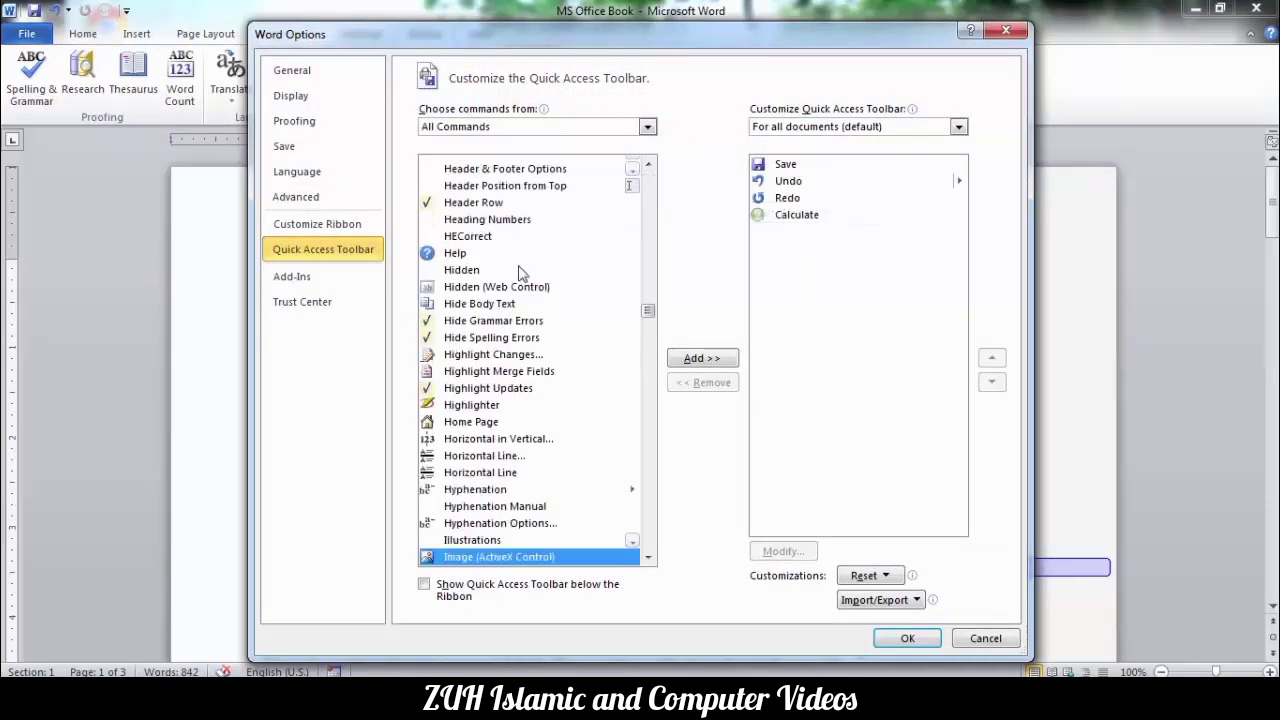
{"action": "type", "text": "nsert auto"}
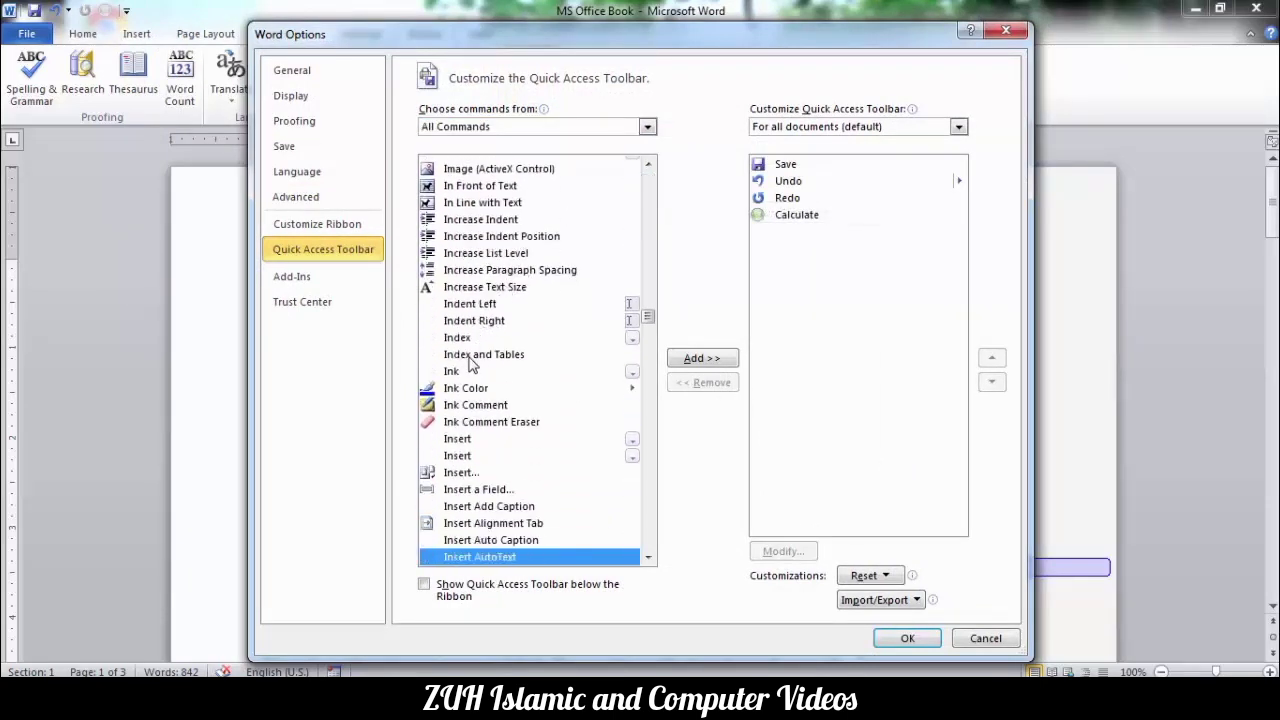
{"action": "left_click", "coordinate": [461, 375]}
{"action": "left_click", "coordinate": [690, 359]}
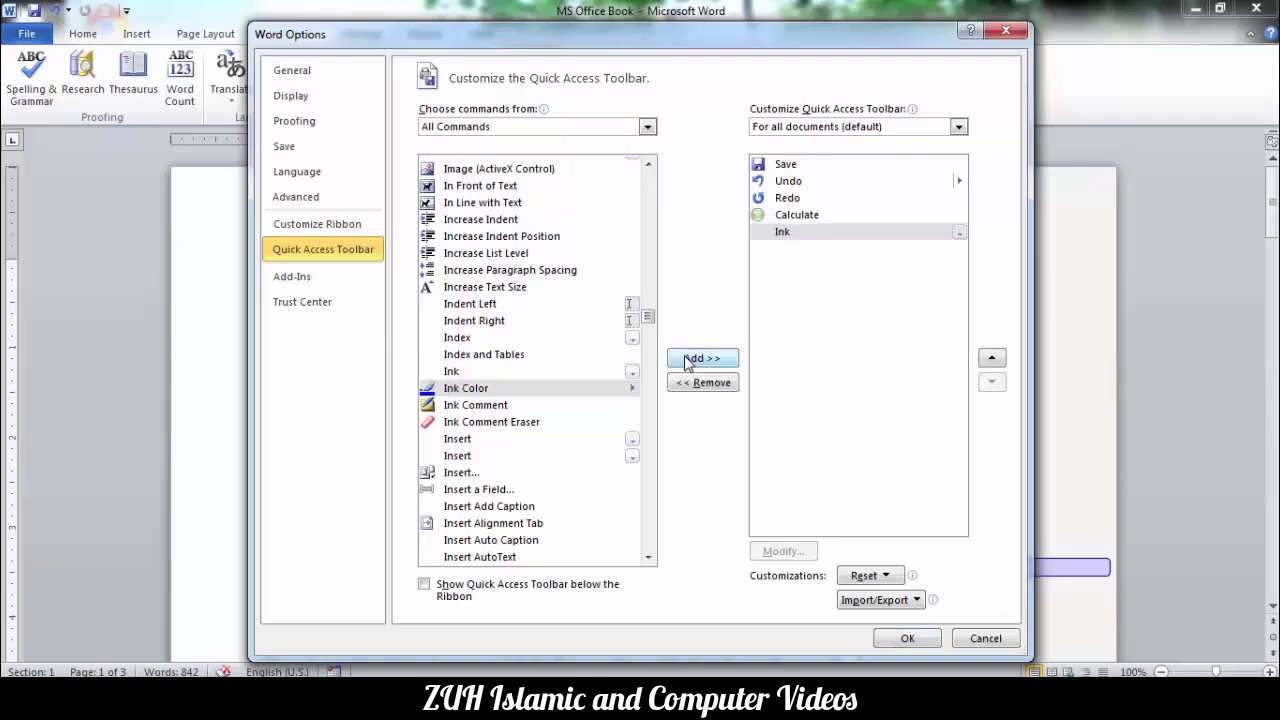
{"action": "left_click", "coordinate": [690, 359]}
{"action": "left_click", "coordinate": [906, 640]}
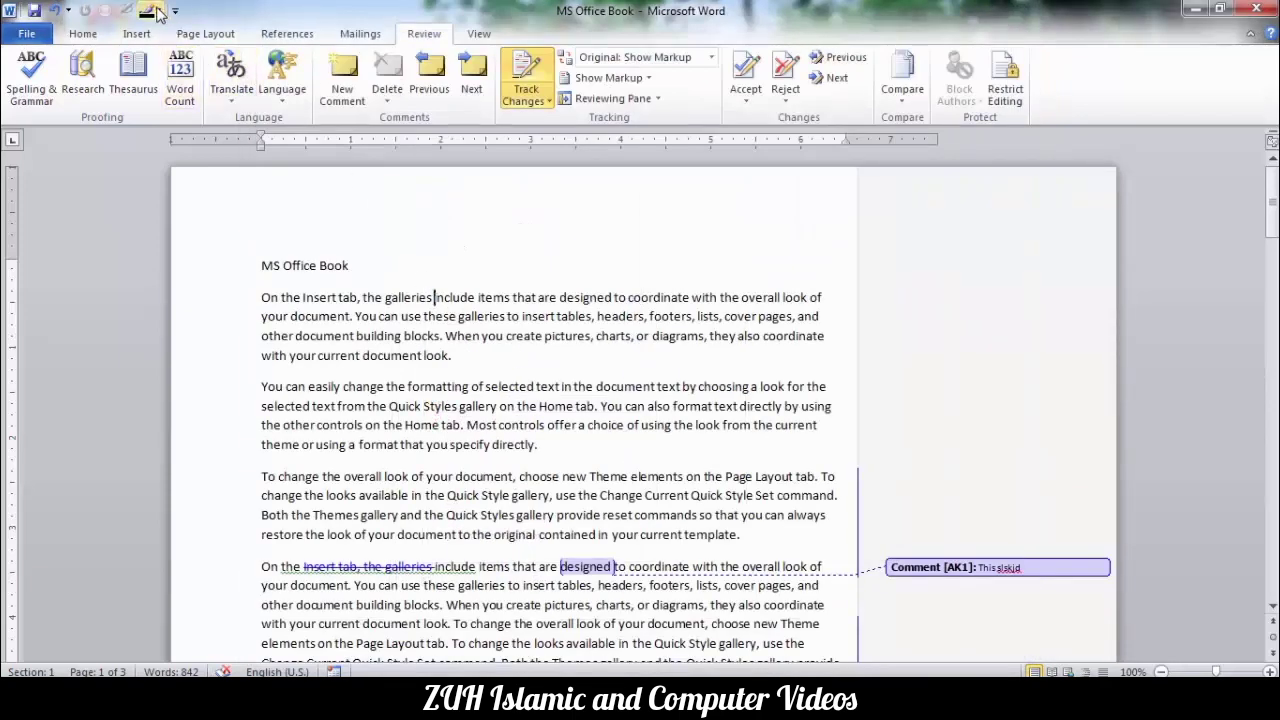
Choose red ink and draw marks over the opening paragraphs
{"action": "left_click", "coordinate": [158, 11]}
{"action": "left_click", "coordinate": [147, 146]}
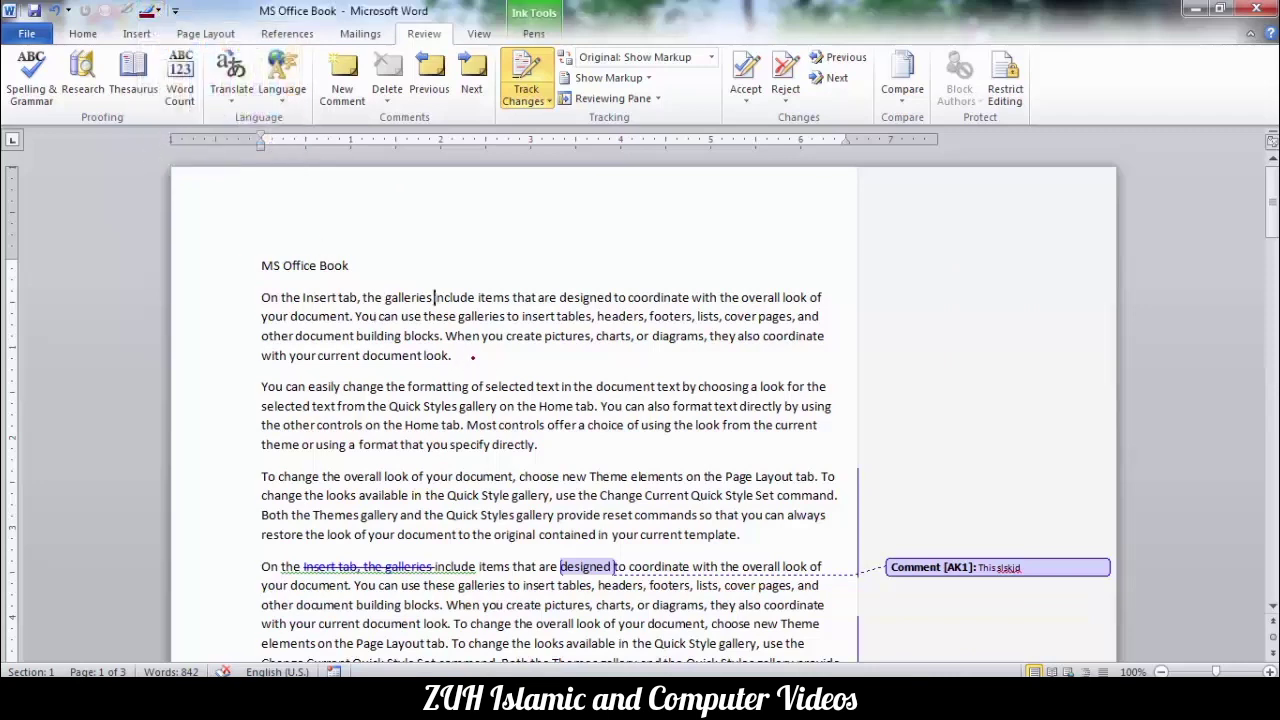
{"action": "left_click_drag", "start_coordinate": [459, 352], "coordinate": [425, 402]}
{"action": "mouse_move", "coordinate": [408, 338]}
{"action": "left_mouse_down"}
{"action": "mouse_move", "coordinate": [470, 410]}
{"action": "mouse_move", "coordinate": [565, 345]}
{"action": "left_mouse_up"}
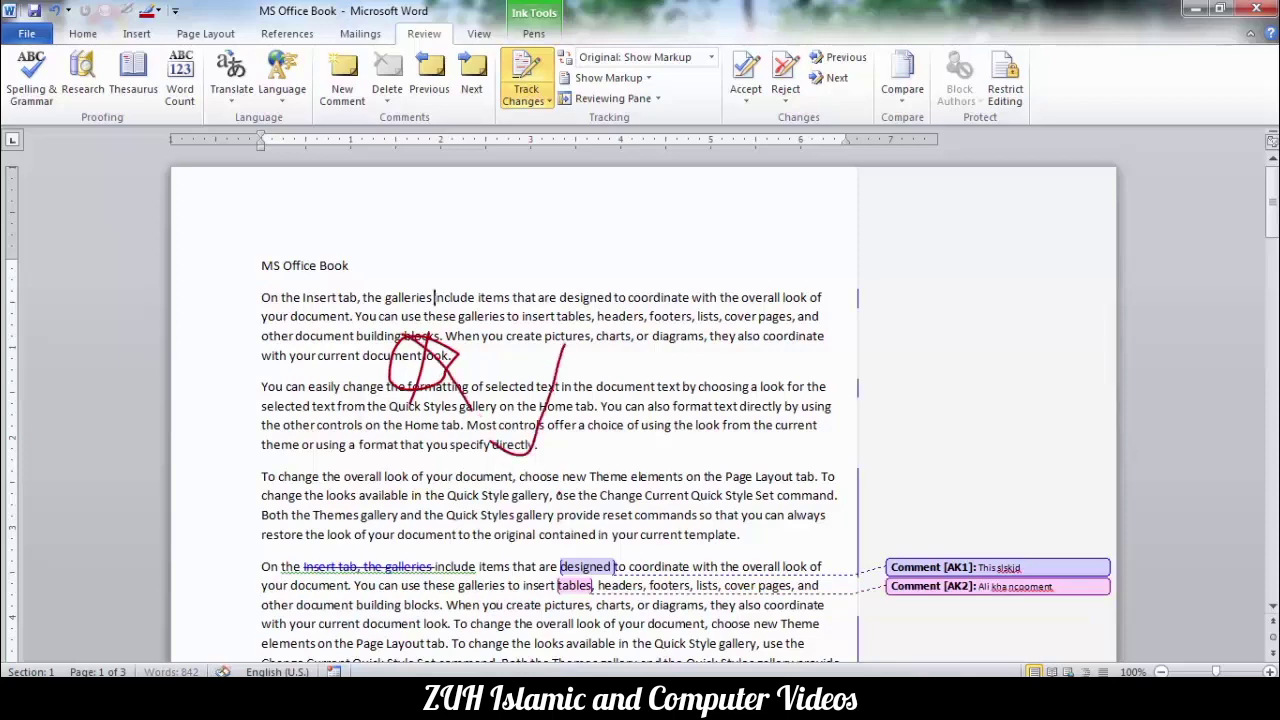
{"action": "left_click_drag", "start_coordinate": [590, 468], "coordinate": [530, 545]}
{"action": "left_click_drag", "start_coordinate": [550, 476], "coordinate": [603, 545]}
{"action": "left_click_drag", "start_coordinate": [478, 555], "coordinate": [460, 635]}
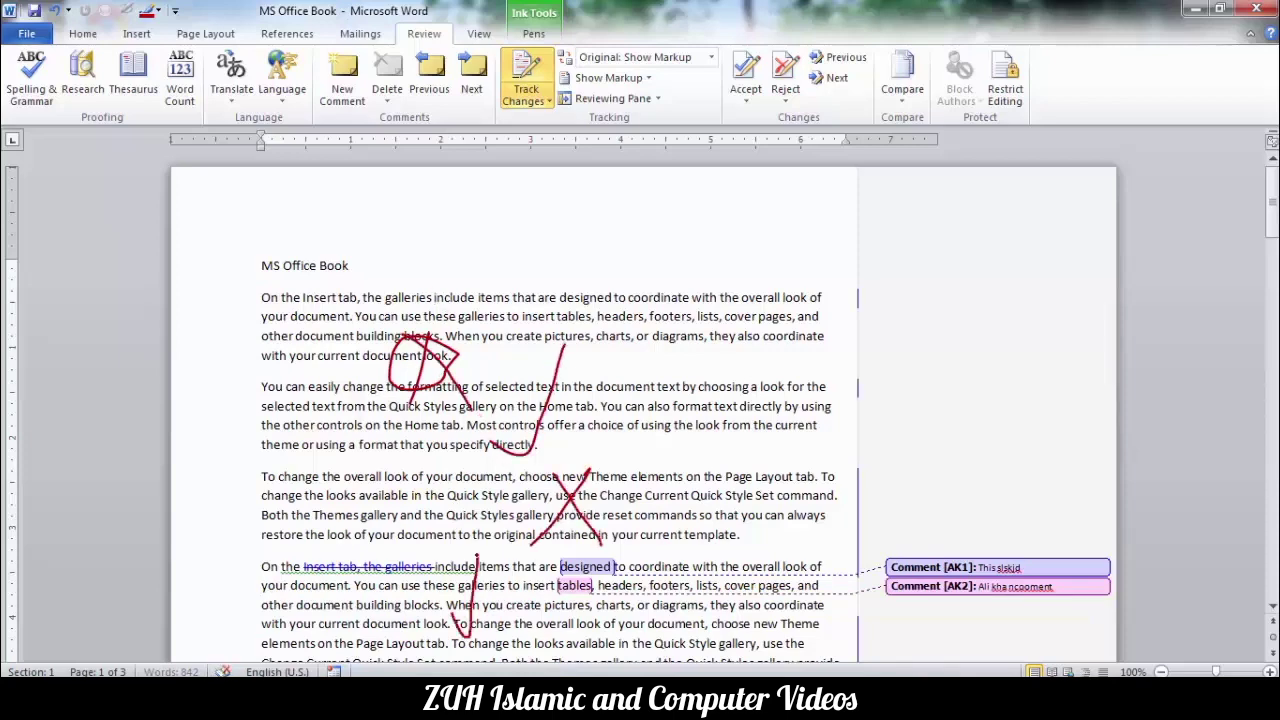
Draw an X over the table's second column and ticks in the first, third and fourth columns
{"action": "scroll", "coordinate": [511, 510], "scroll_direction": "down", "scroll_amount": 3}
{"action": "left_click_drag", "start_coordinate": [484, 504], "coordinate": [436, 614]}
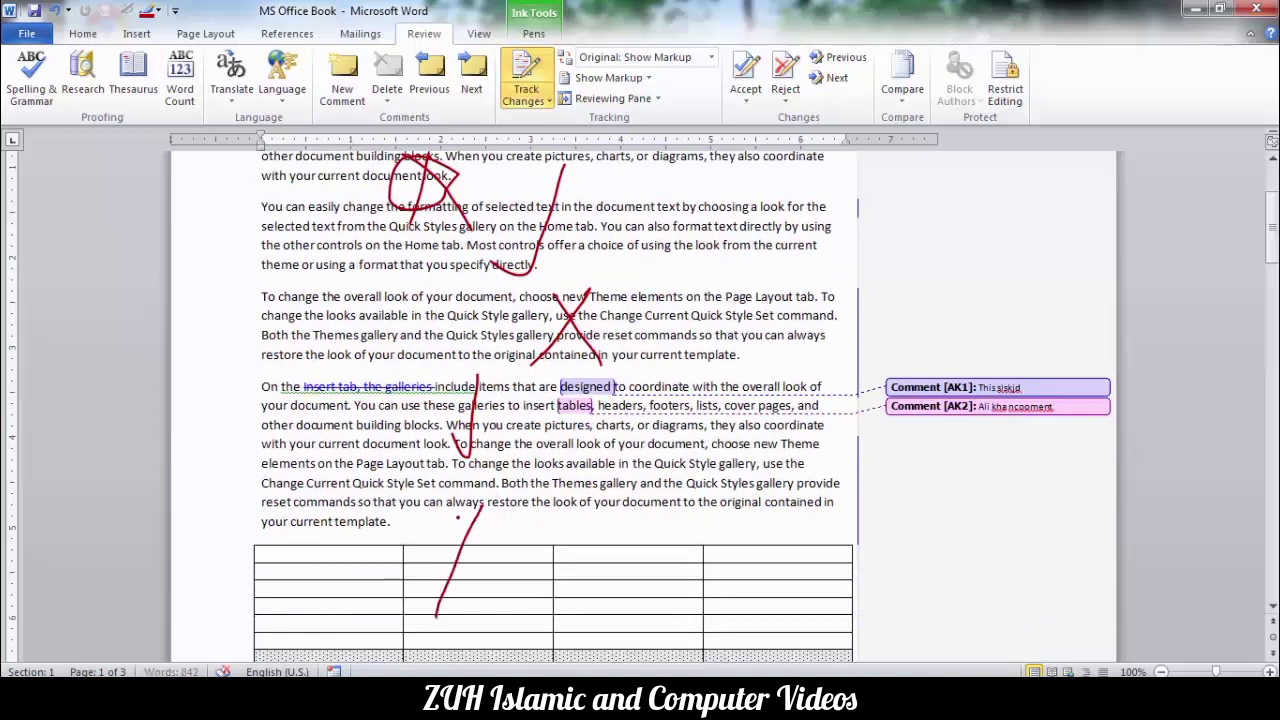
{"action": "left_click_drag", "start_coordinate": [460, 524], "coordinate": [494, 612]}
{"action": "left_click_drag", "start_coordinate": [584, 550], "coordinate": [620, 514]}
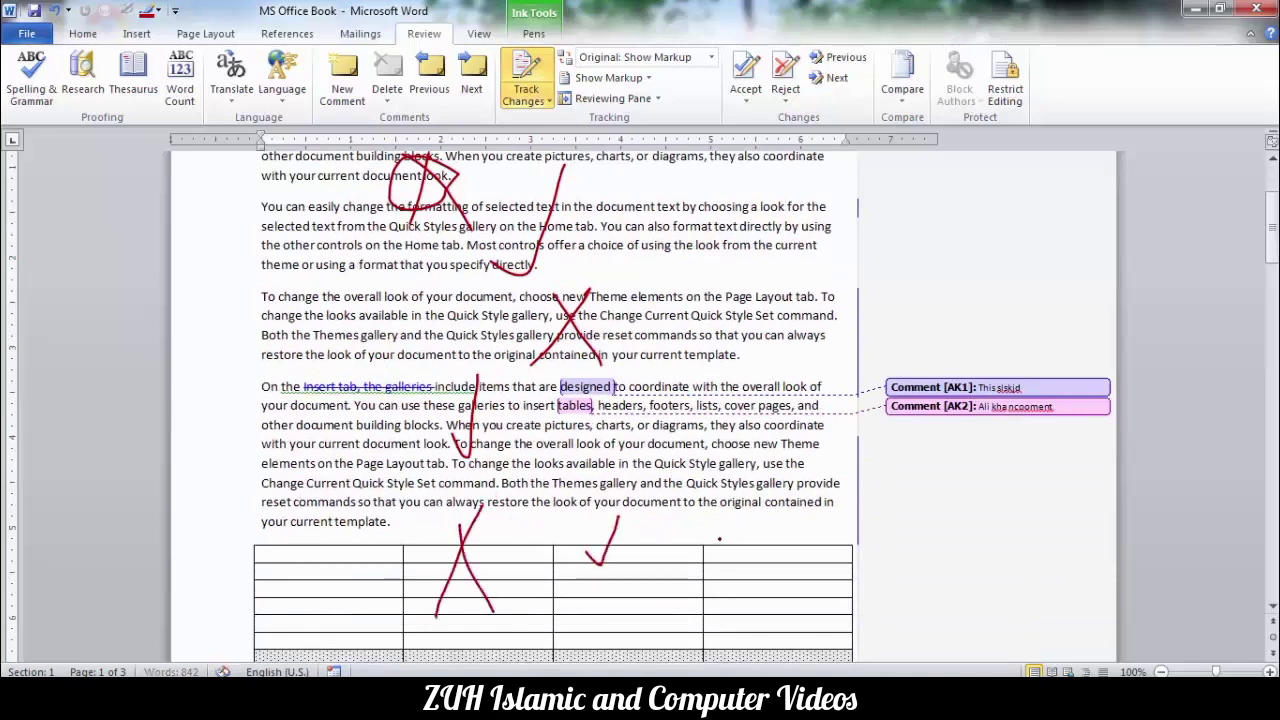
{"action": "left_click_drag", "start_coordinate": [719, 539], "coordinate": [738, 486]}
{"action": "left_click_drag", "start_coordinate": [352, 558], "coordinate": [374, 505]}
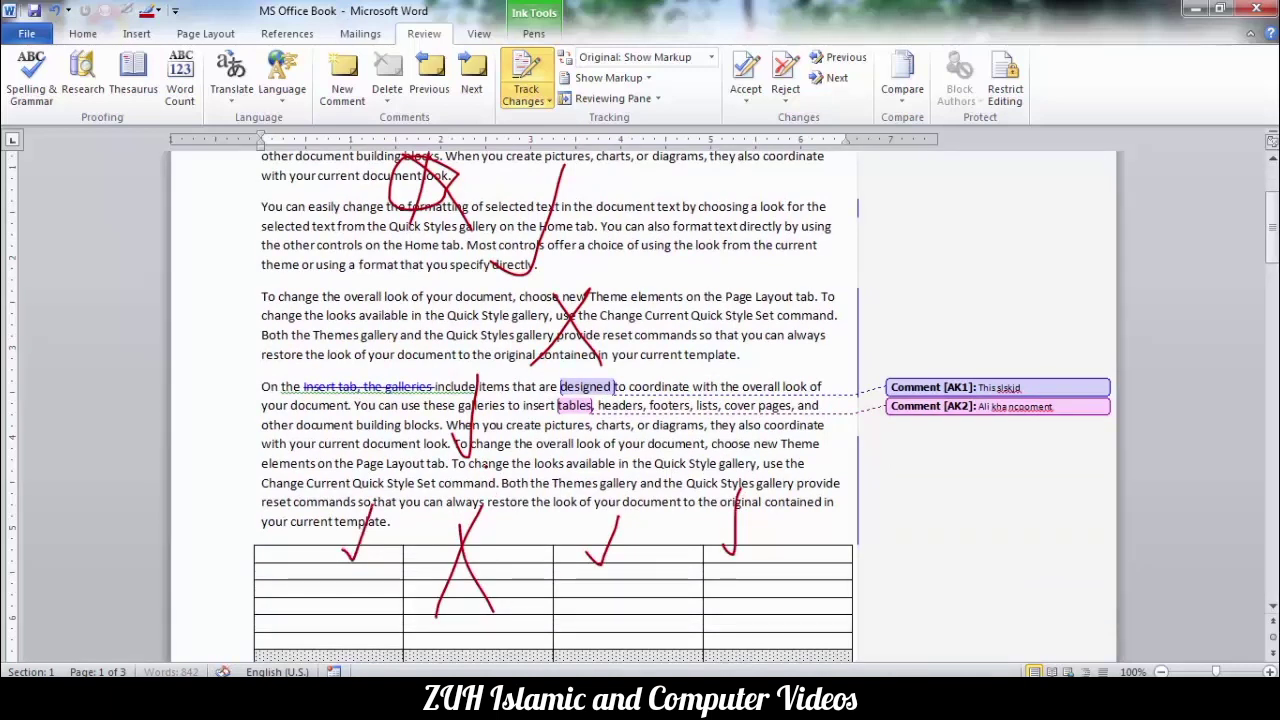
Leave ink drawing mode and hide Ink in Show Markup
{"action": "key", "text": "Escape"}
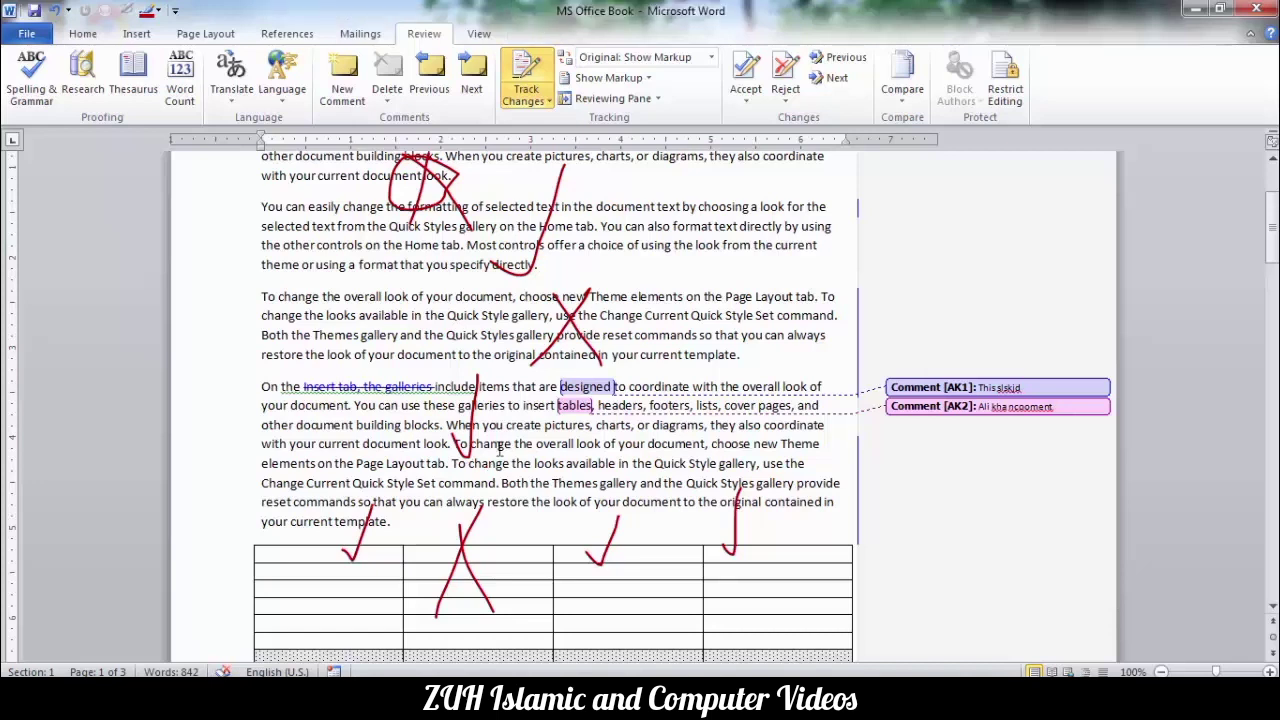
{"action": "left_click", "coordinate": [608, 78]}
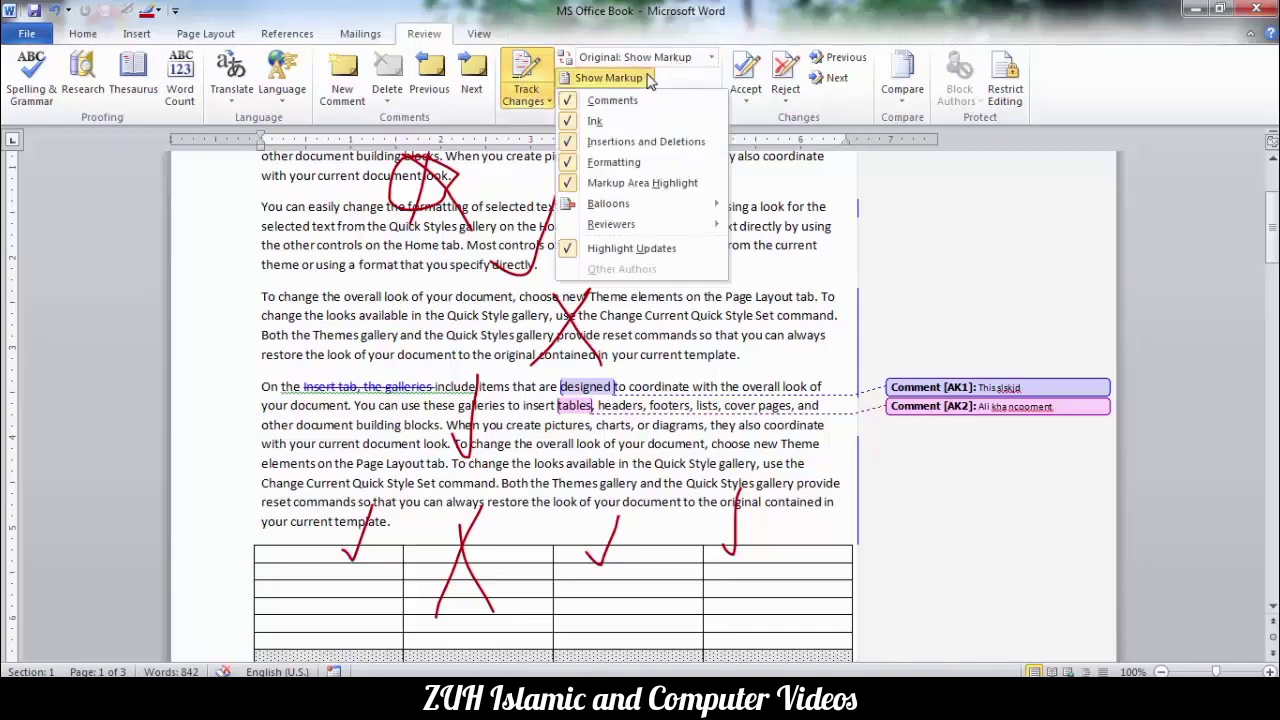
{"action": "left_click", "coordinate": [595, 121]}
Show the ink annotations again and open the Reviewing Pane
{"action": "left_click", "coordinate": [645, 78]}
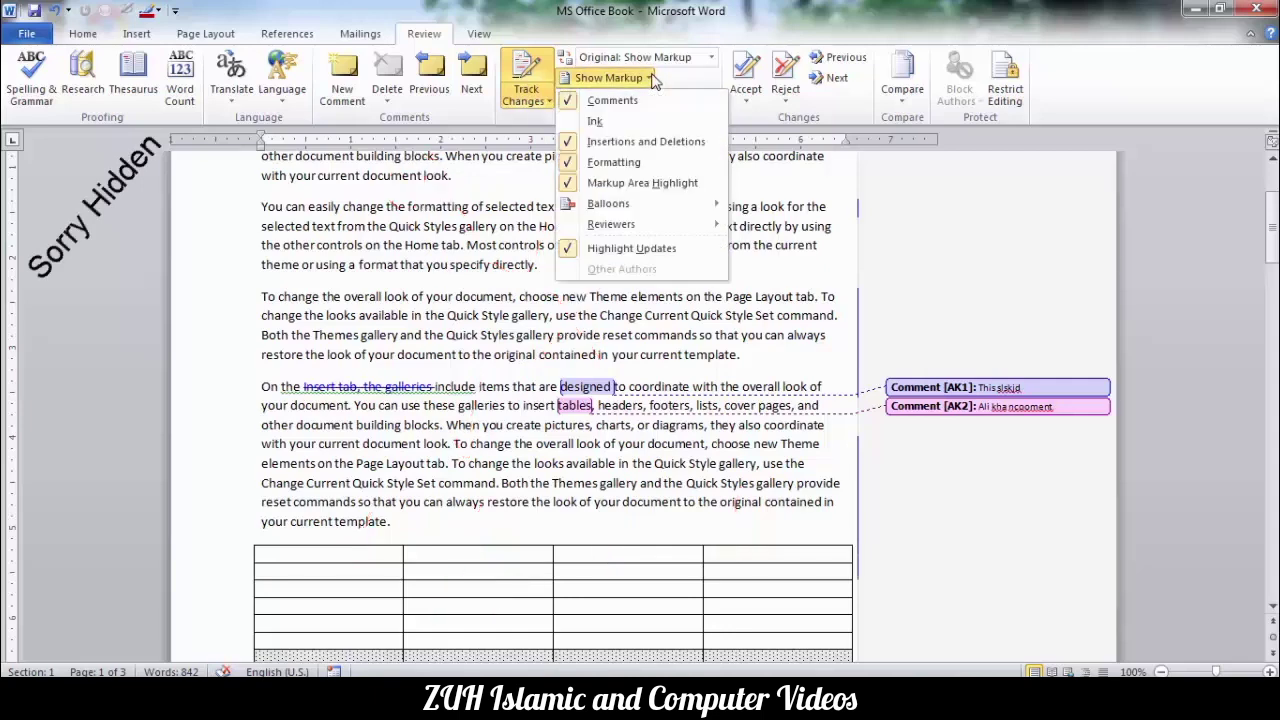
{"action": "left_click", "coordinate": [600, 121]}
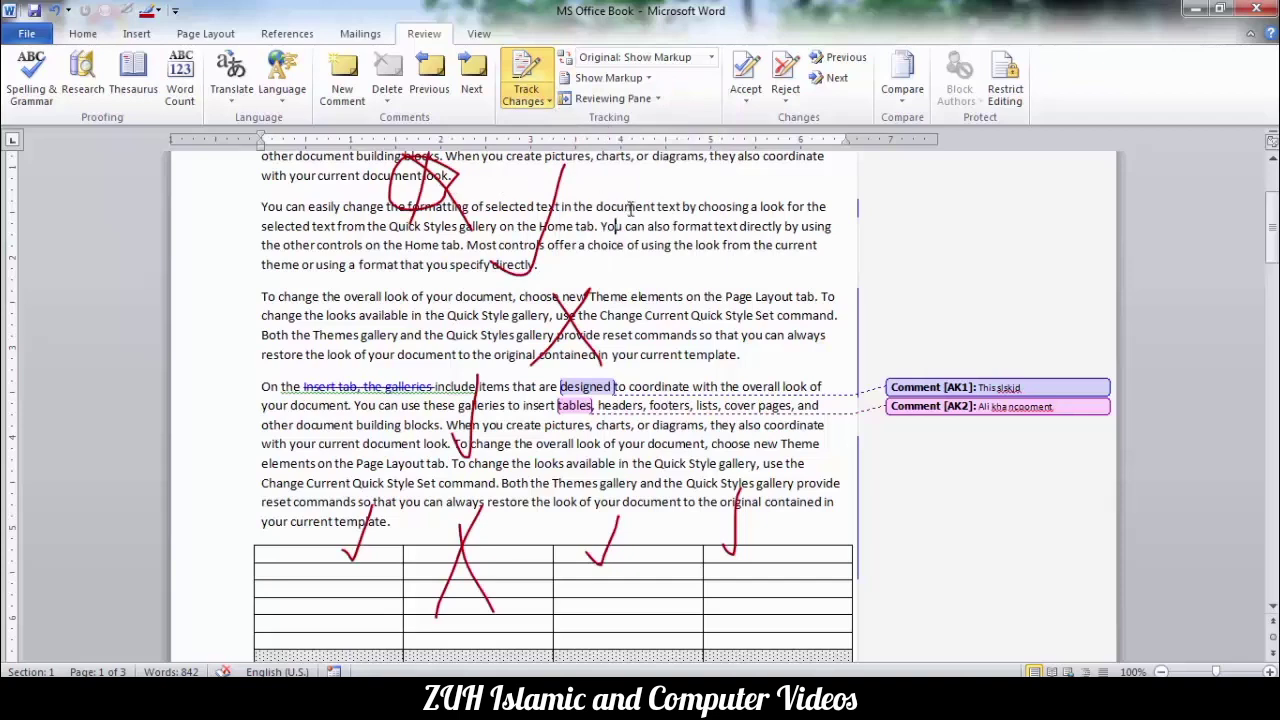
{"action": "left_click", "coordinate": [618, 100]}
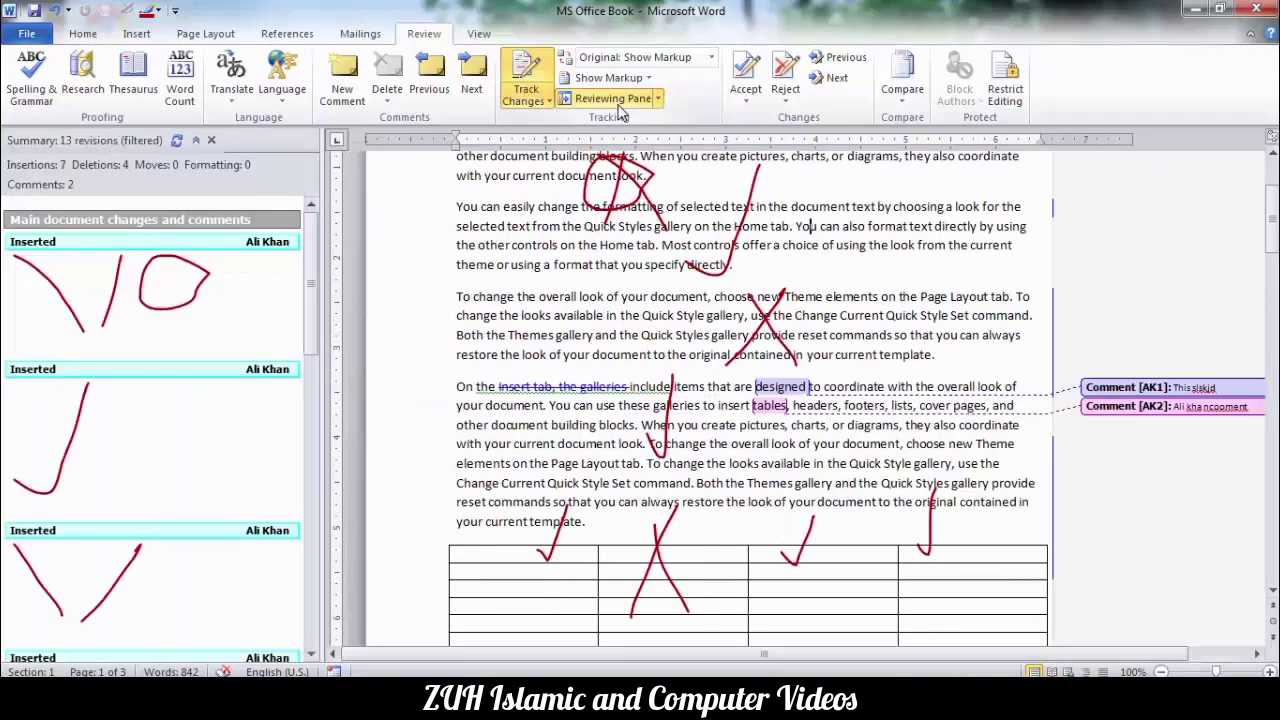
{"action": "left_click", "coordinate": [661, 98]}
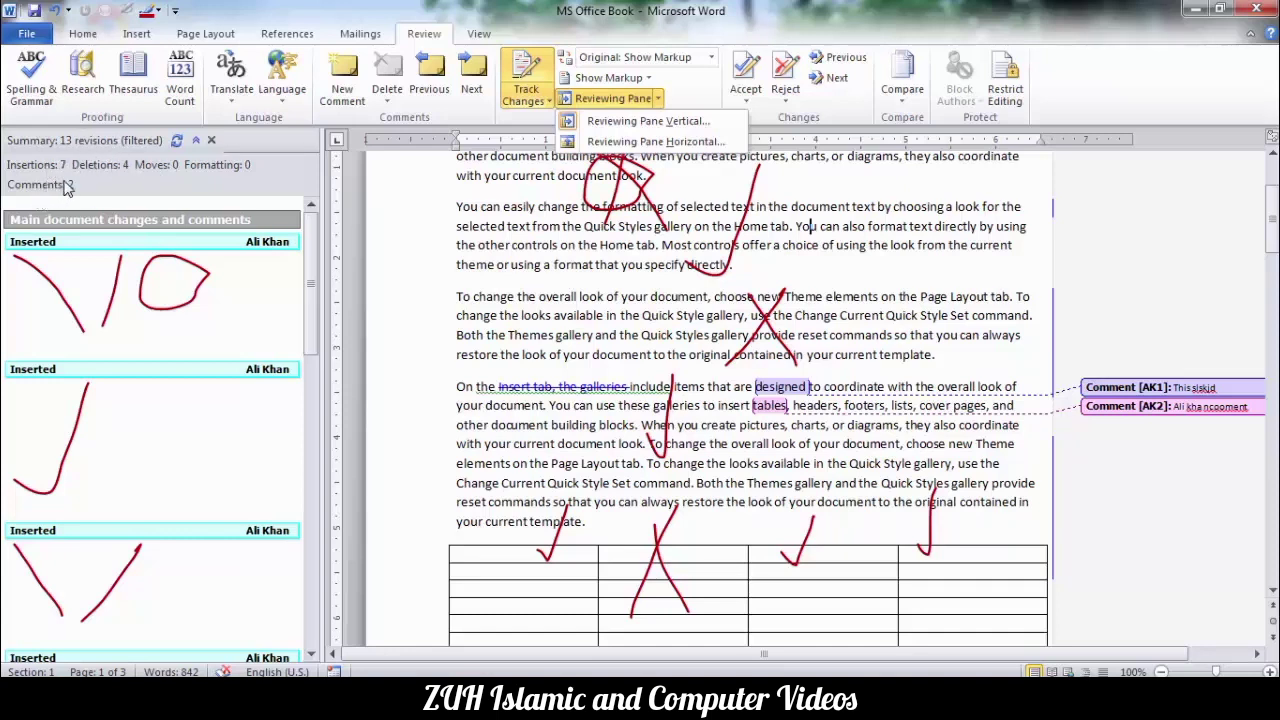
{"action": "left_click", "coordinate": [35, 246]}
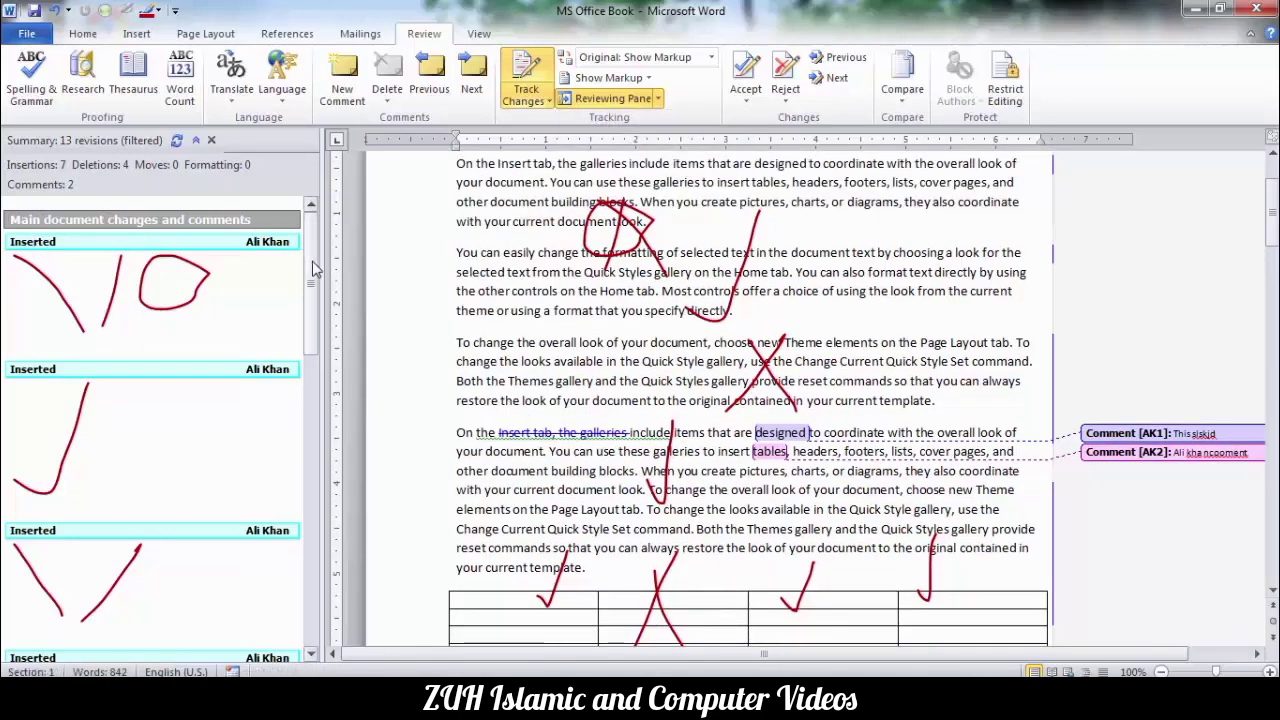
Jump to both deleted revisions and the inserted 'Both the Themes gallery' text, then close the pane
{"action": "left_click_drag", "start_coordinate": [311, 285], "coordinate": [308, 443]}
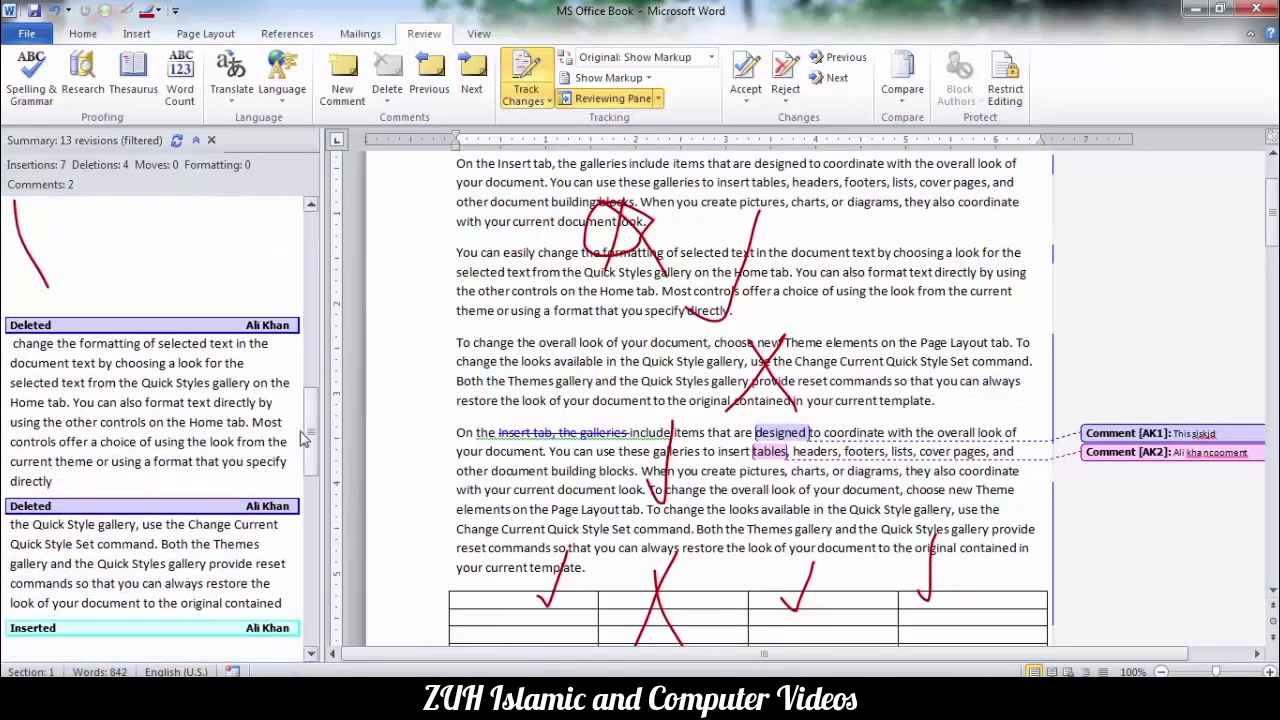
{"action": "left_click", "coordinate": [240, 325]}
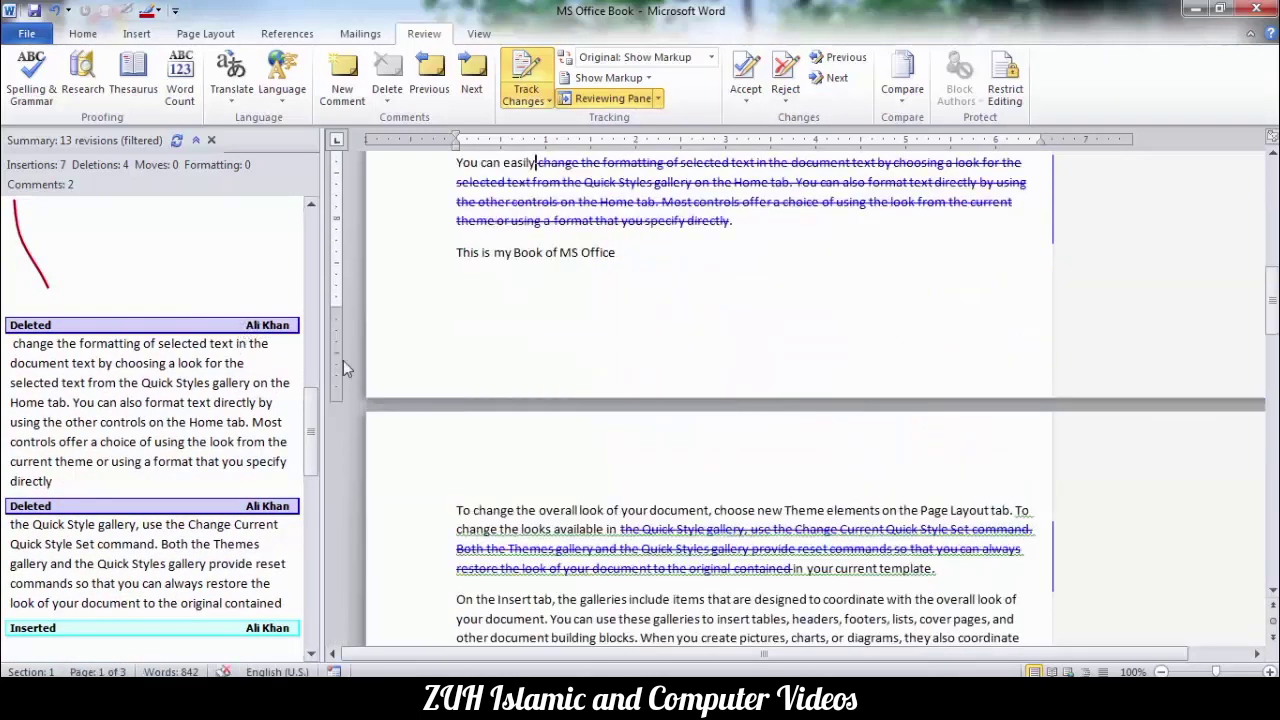
{"action": "left_click", "coordinate": [236, 512]}
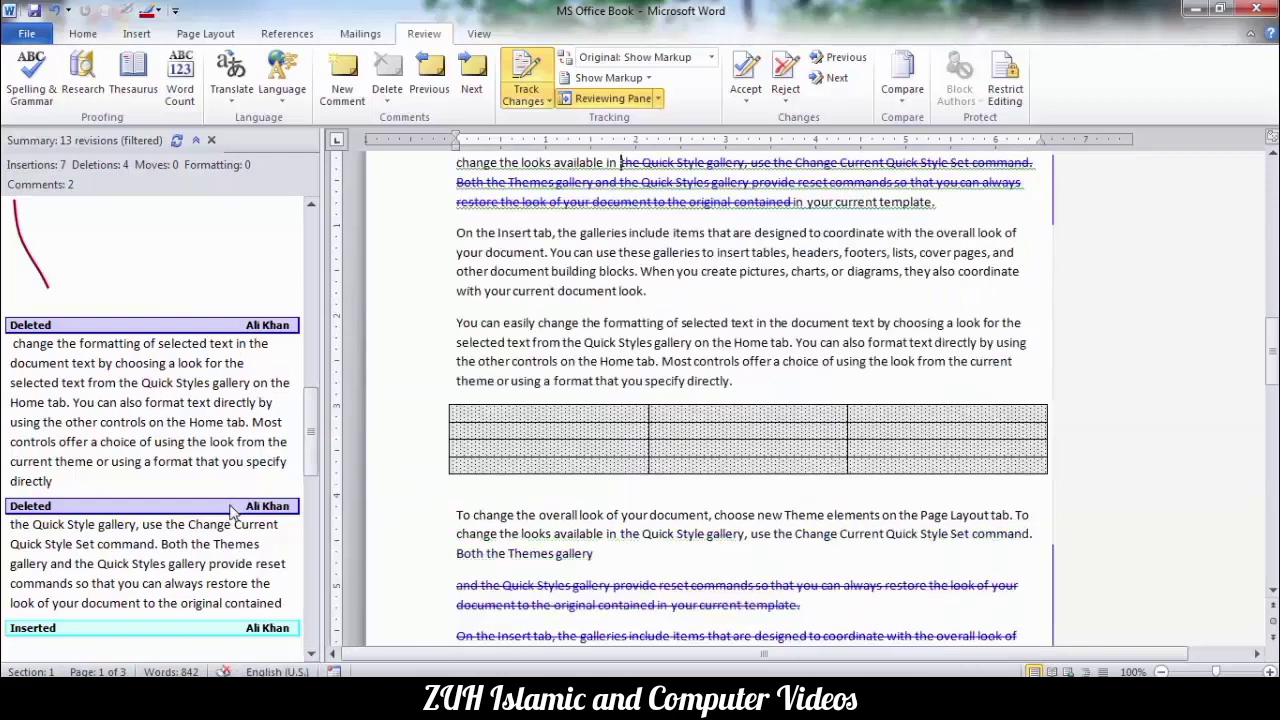
{"action": "scroll", "coordinate": [288, 424], "scroll_direction": "down", "scroll_amount": 6}
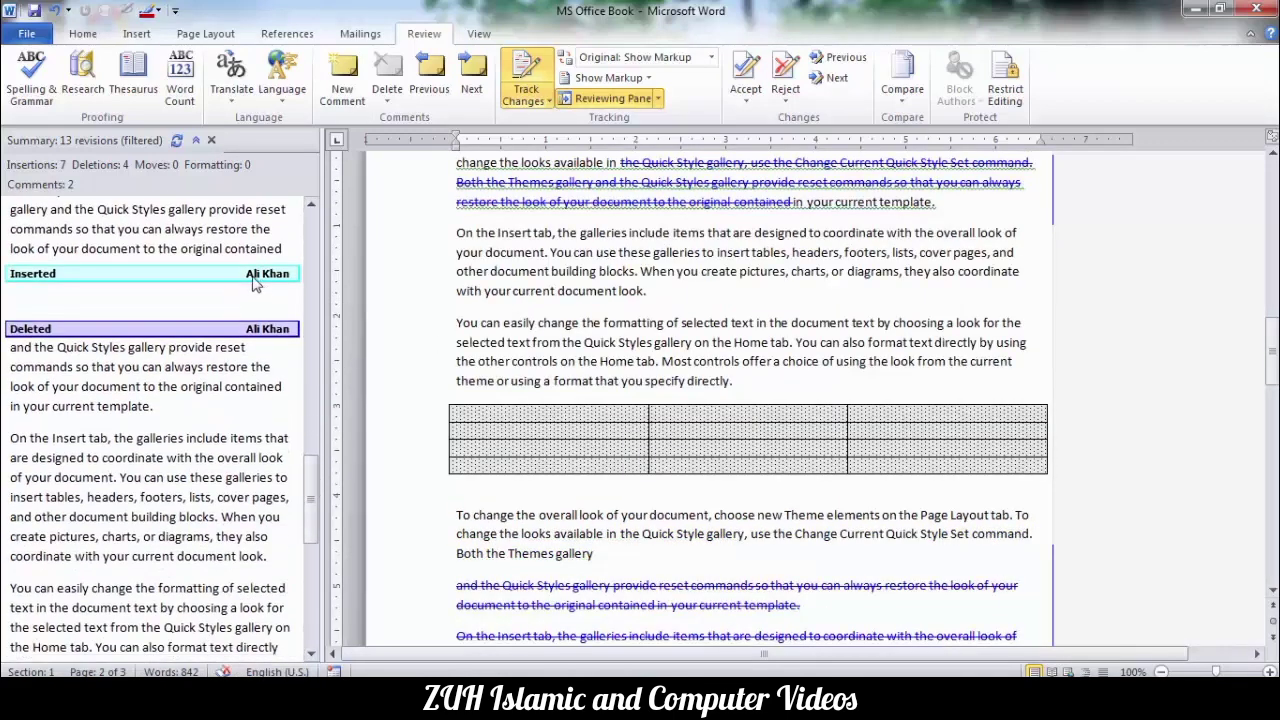
{"action": "left_click", "coordinate": [252, 281]}
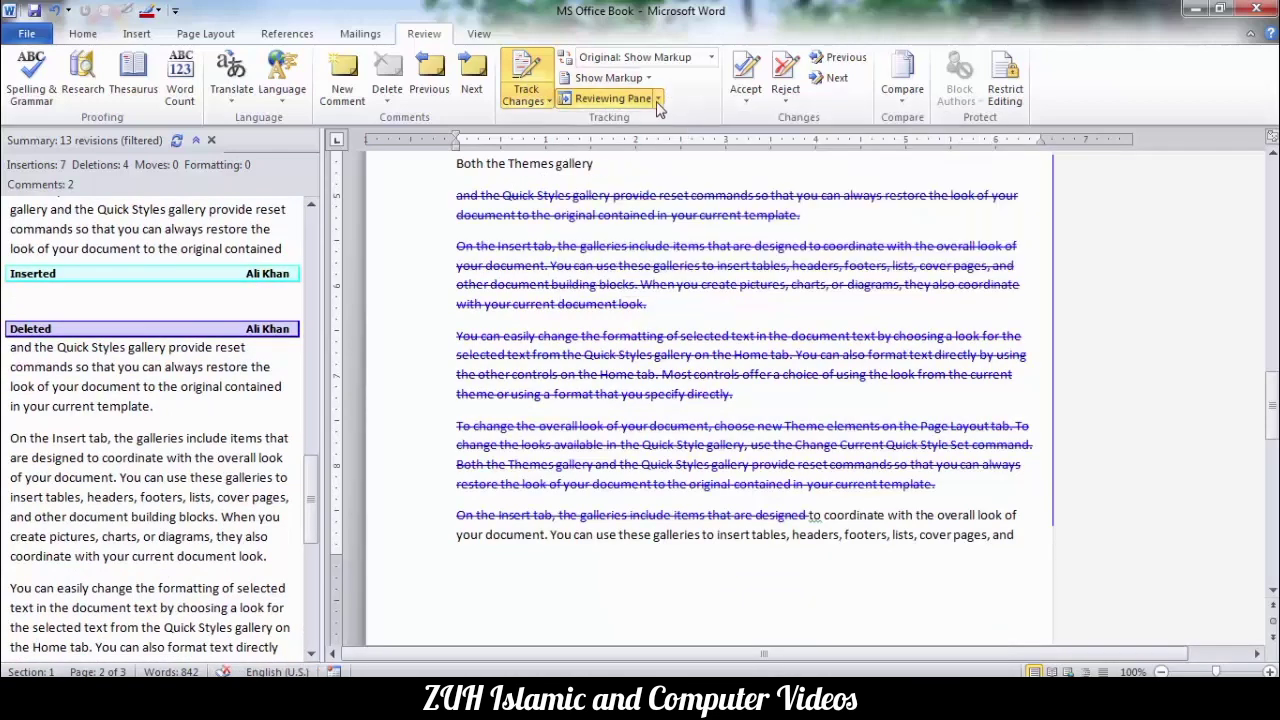
{"action": "left_click", "coordinate": [629, 103]}
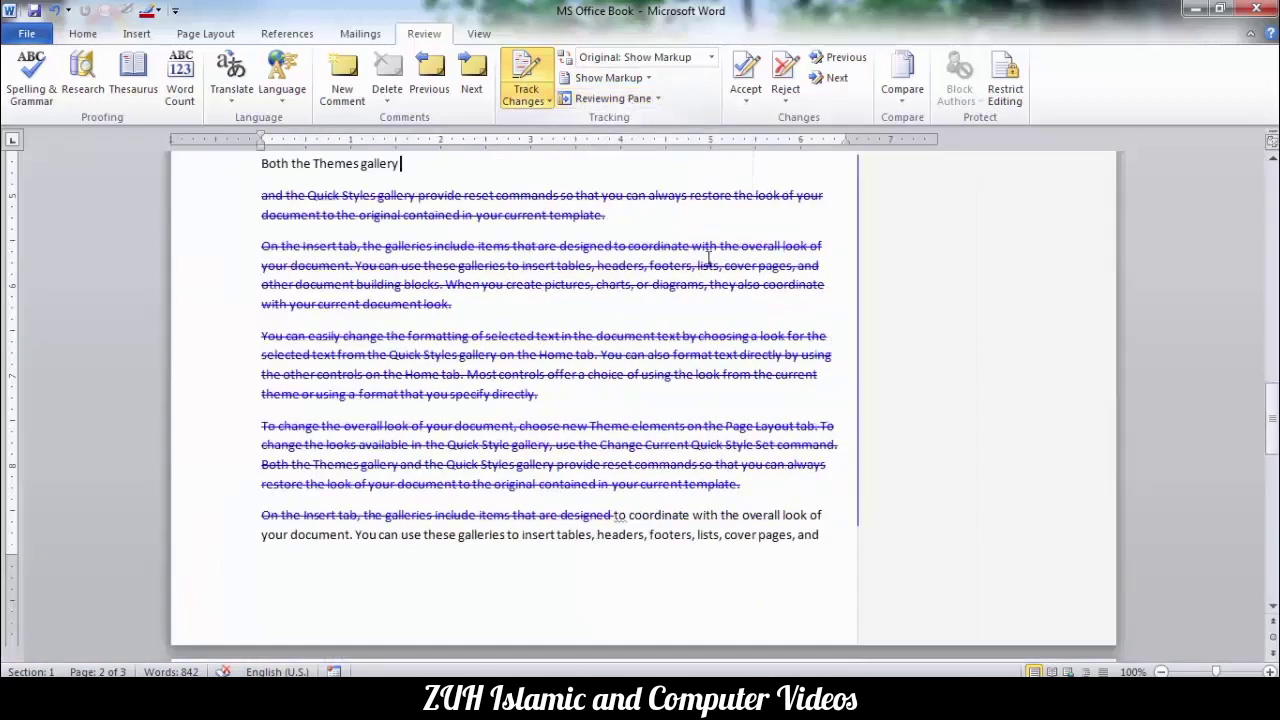
Show markup from All Reviewers and select the title's formatting change
{"action": "scroll", "coordinate": [708, 259], "scroll_direction": "down", "scroll_amount": 5}
{"action": "scroll", "coordinate": [708, 259], "scroll_direction": "down", "scroll_amount": 5}
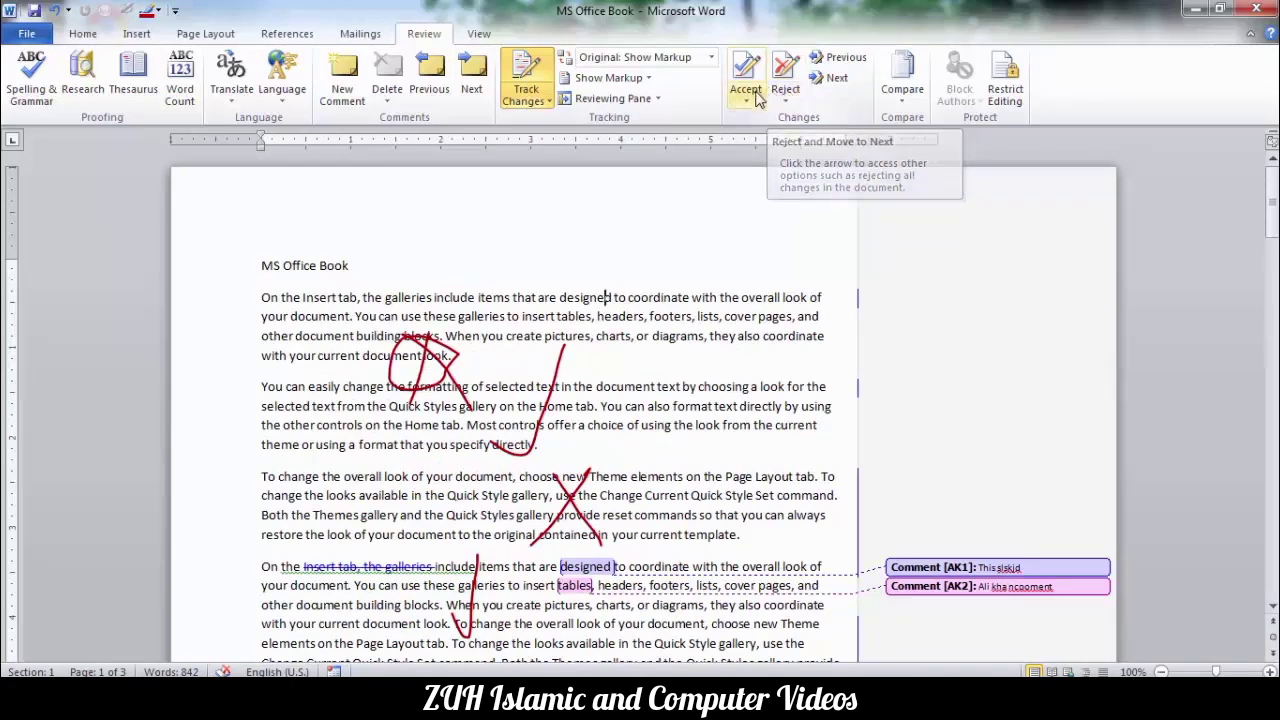
{"action": "left_click", "coordinate": [648, 80]}
{"action": "mouse_move", "coordinate": [611, 224]}
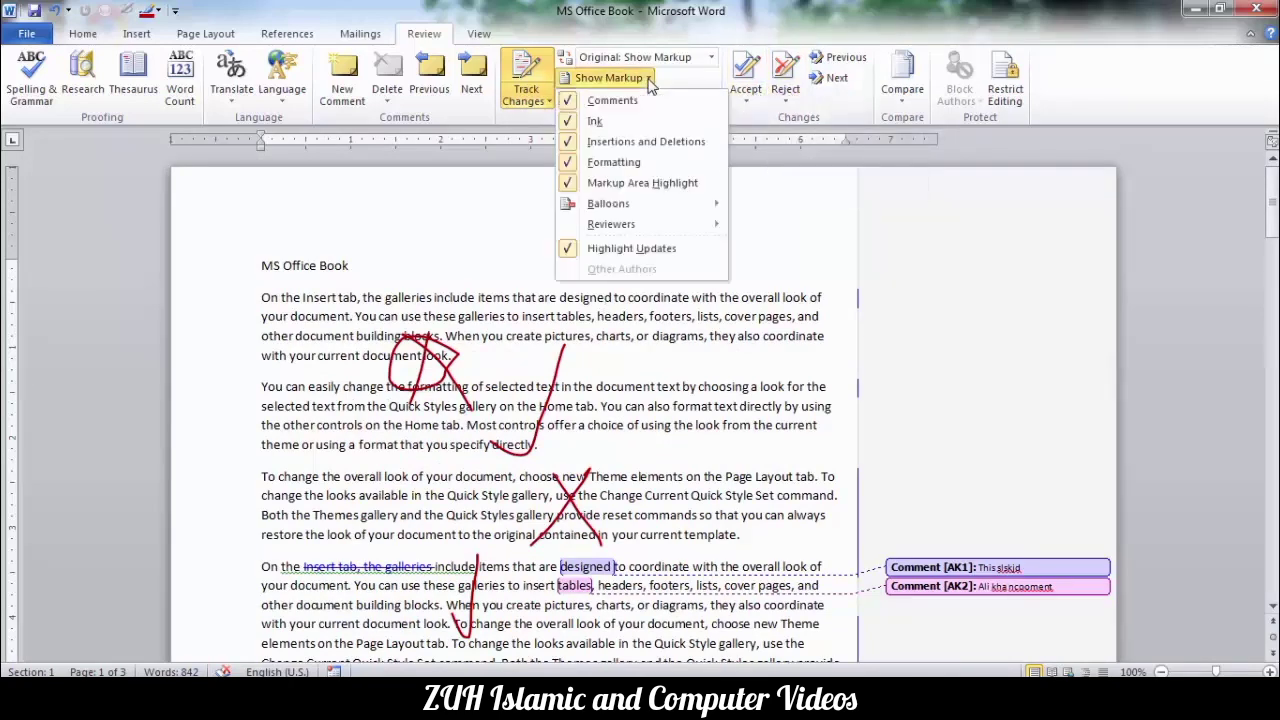
{"action": "left_click", "coordinate": [744, 228]}
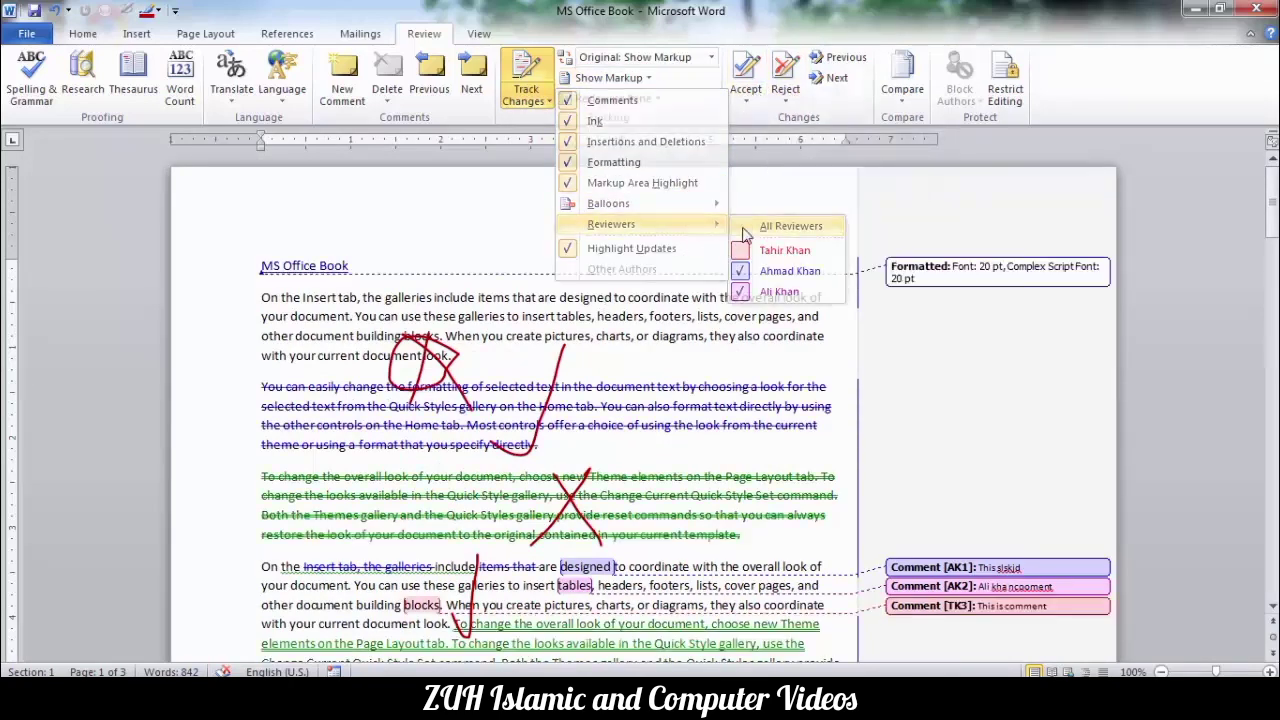
{"action": "left_click", "coordinate": [394, 262]}
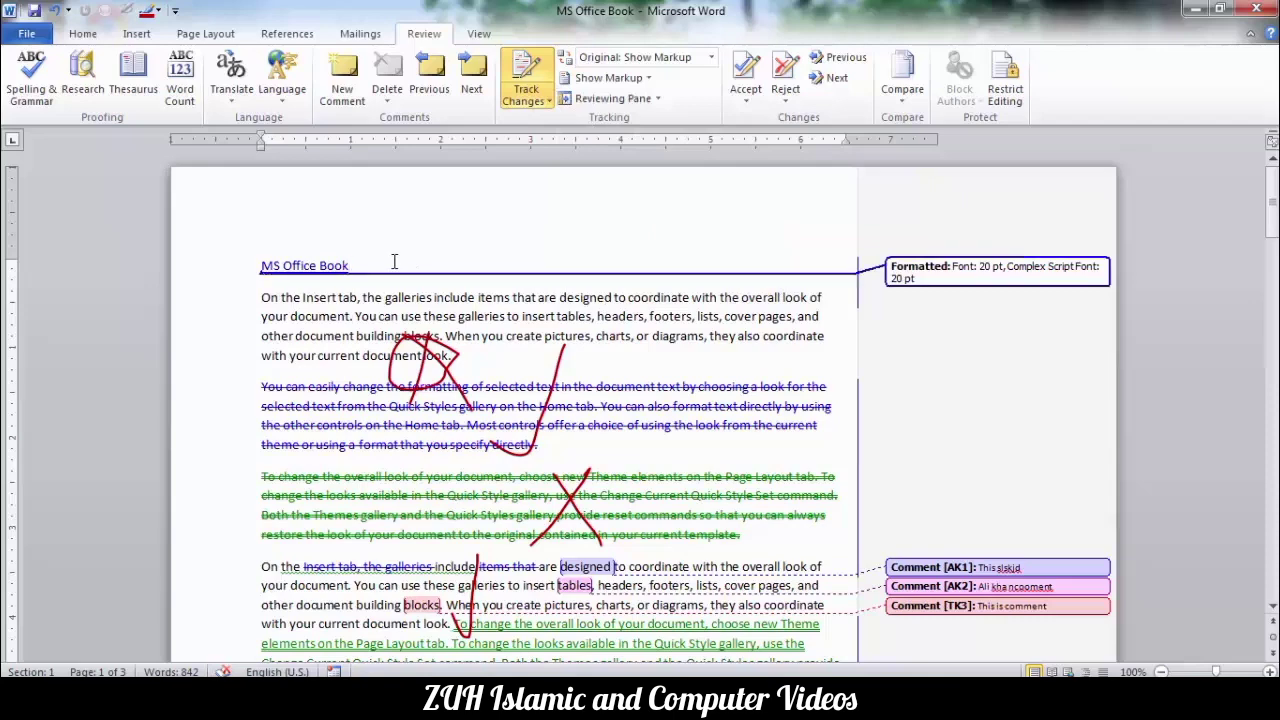
Step forward through eight tracked changes with Next
{"action": "left_click", "coordinate": [836, 80]}
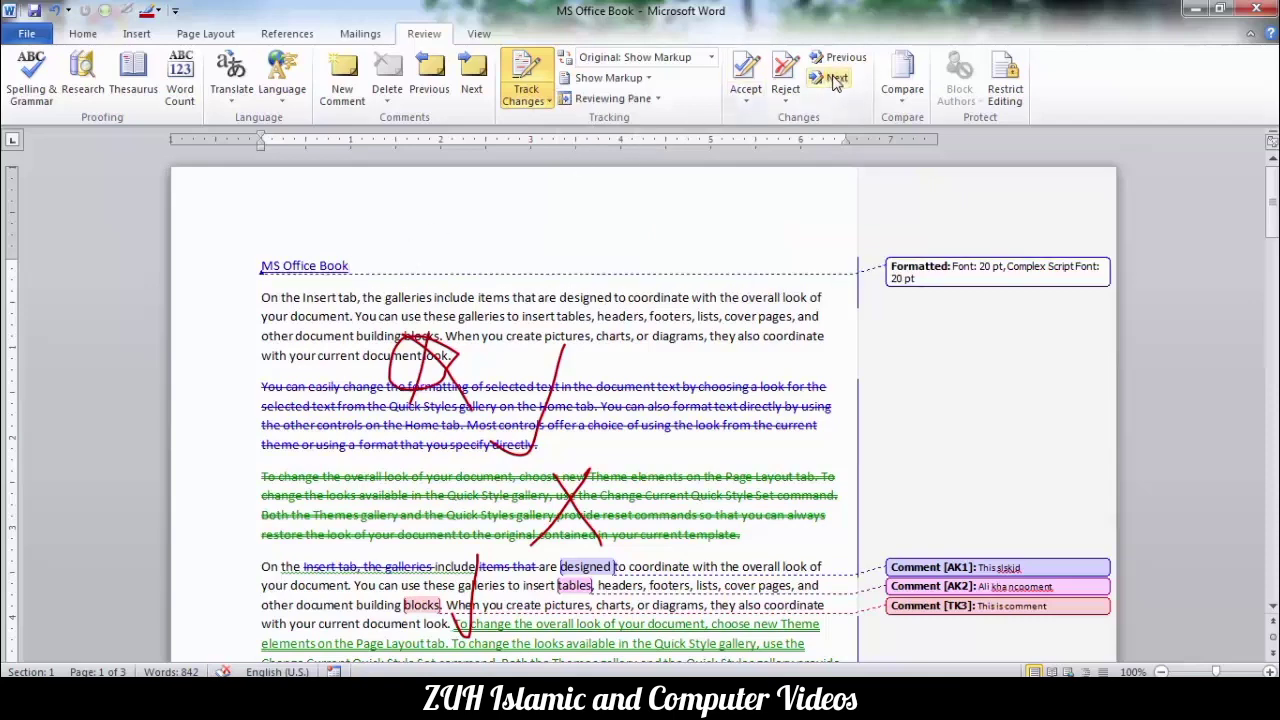
{"action": "left_click", "coordinate": [836, 80]}
{"action": "left_click", "coordinate": [836, 80]}
{"action": "left_click", "coordinate": [836, 80]}
{"action": "left_click", "coordinate": [836, 80]}
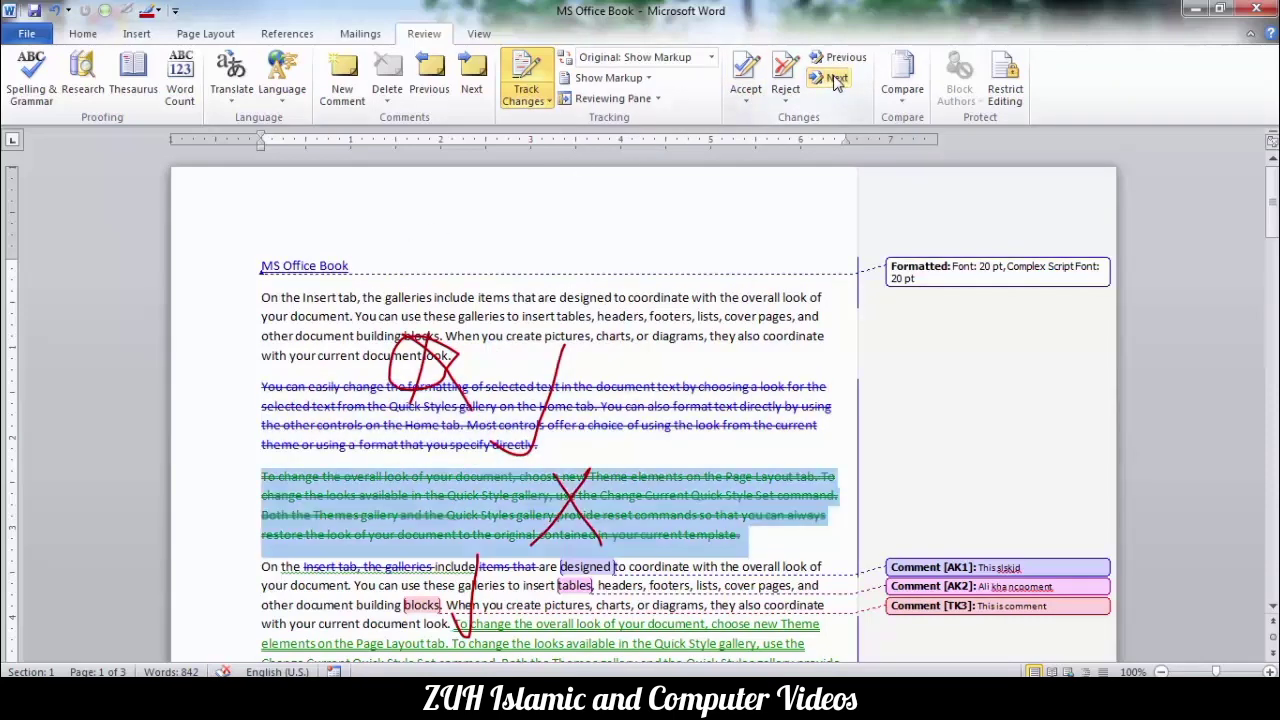
{"action": "left_click", "coordinate": [836, 80]}
{"action": "left_click", "coordinate": [836, 80]}
{"action": "left_click", "coordinate": [836, 80]}
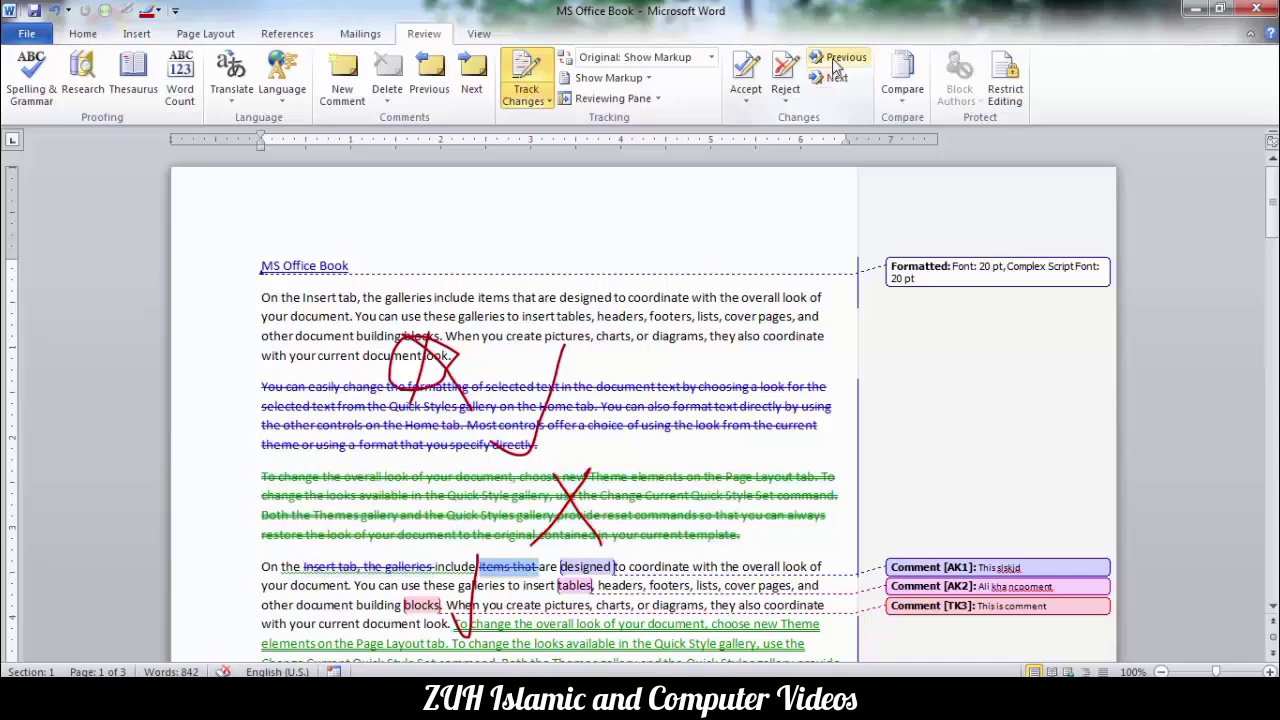
Step back with Previous past the title's change, dismiss the search prompt, and open Accept options
{"action": "left_click", "coordinate": [836, 62]}
{"action": "left_click", "coordinate": [836, 62]}
{"action": "left_click", "coordinate": [836, 62]}
{"action": "left_click", "coordinate": [836, 62]}
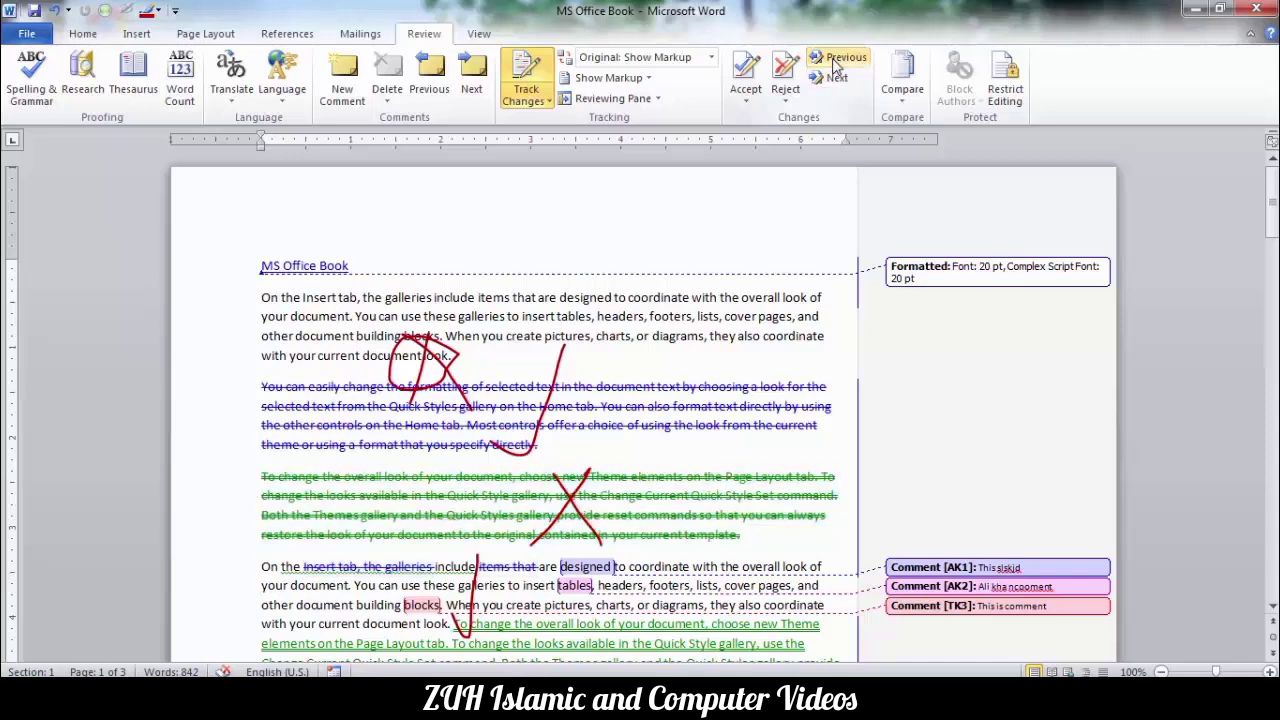
{"action": "left_click", "coordinate": [836, 60]}
{"action": "left_click", "coordinate": [834, 58]}
{"action": "left_click", "coordinate": [832, 58]}
{"action": "left_click", "coordinate": [832, 58]}
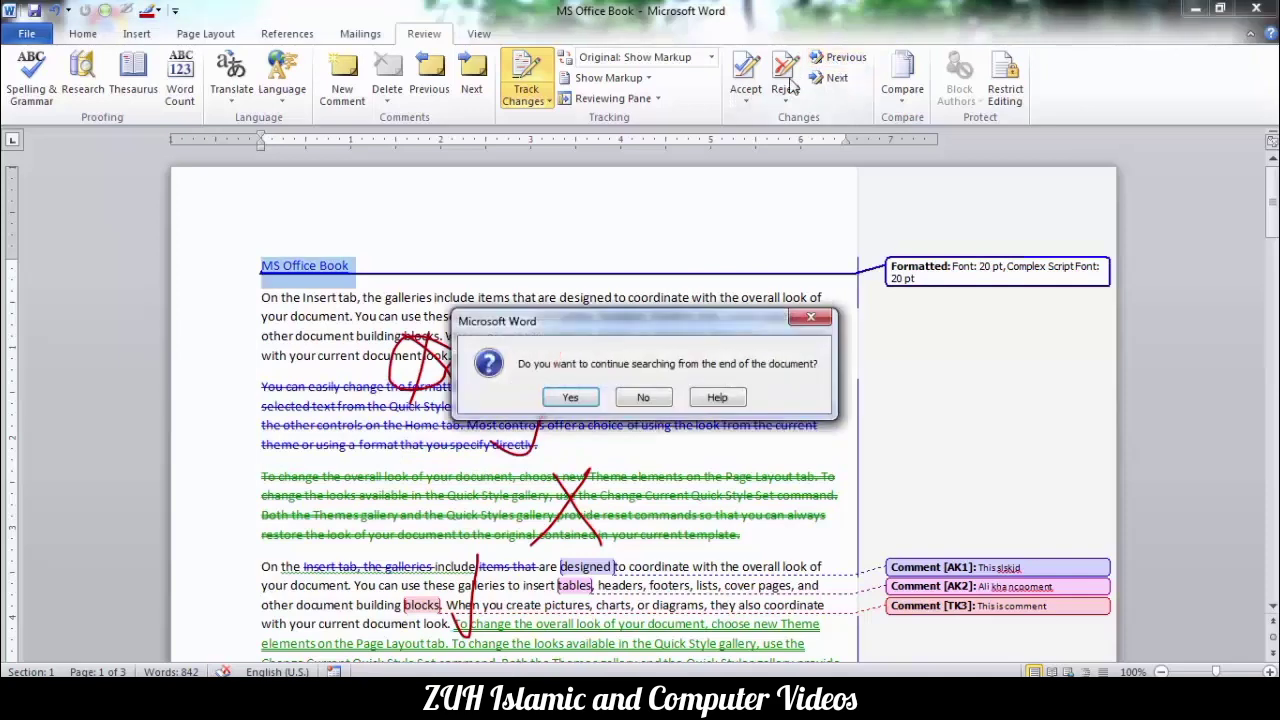
{"action": "left_click", "coordinate": [810, 318]}
{"action": "left_click", "coordinate": [748, 104]}
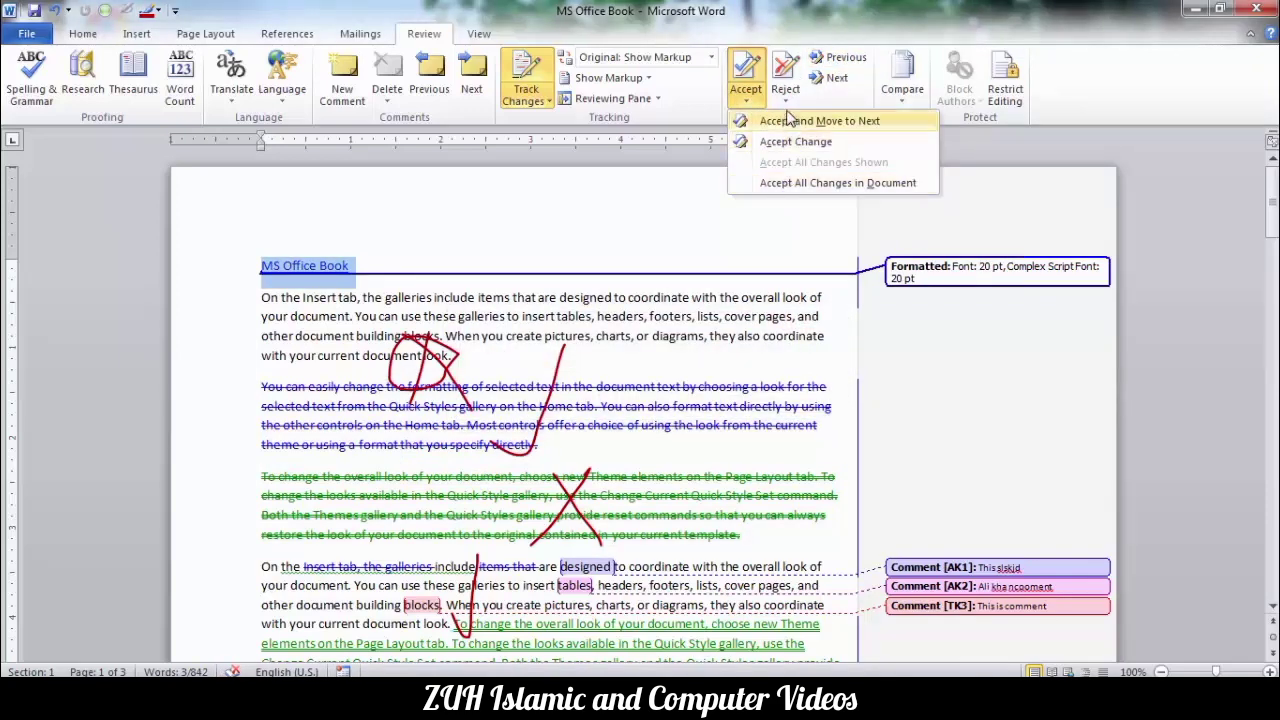
Accept the title's 20 pt formatting change
{"action": "left_click", "coordinate": [785, 92]}
{"action": "left_click", "coordinate": [746, 95]}
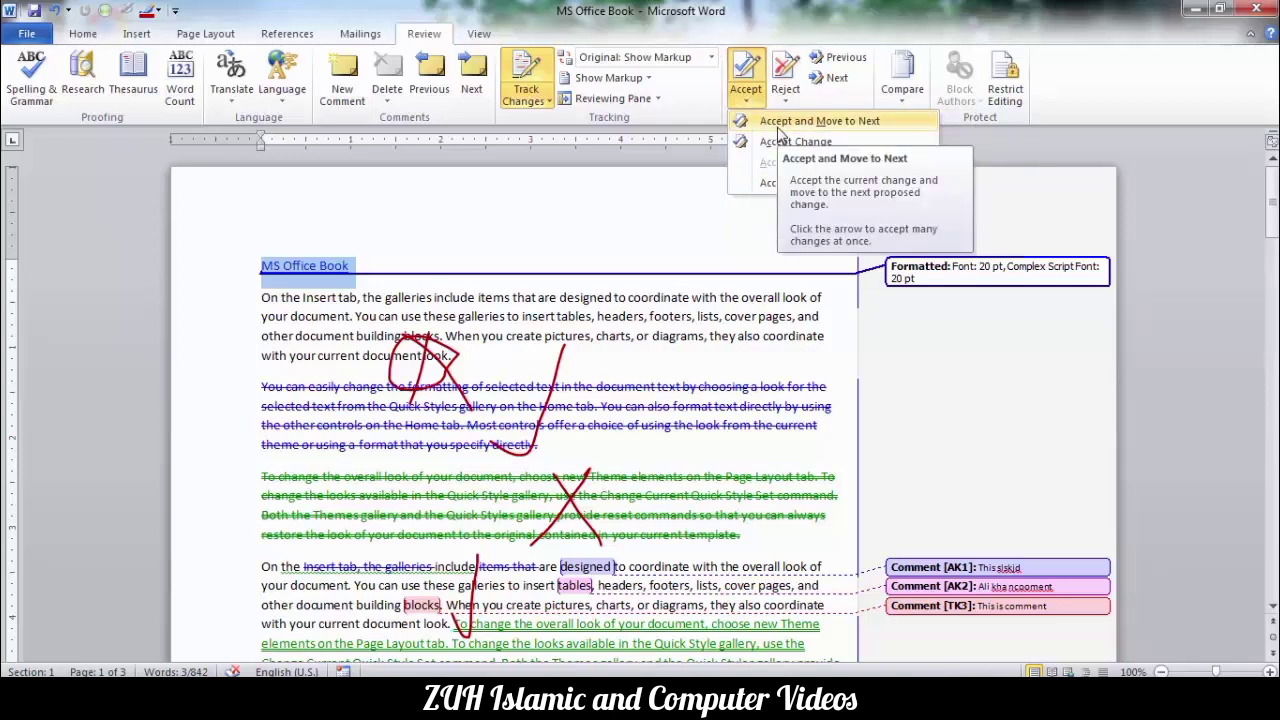
{"action": "left_click", "coordinate": [777, 127]}
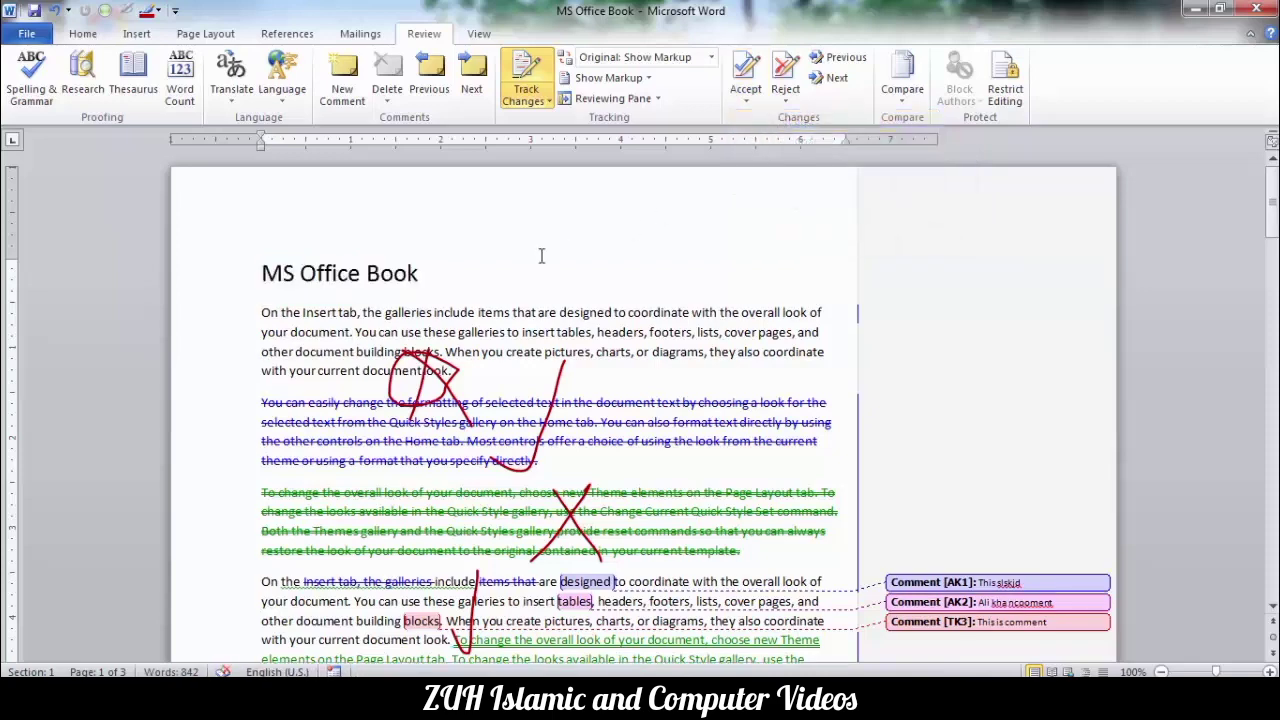
Move to the 'You can easily change the formatting' paragraph deletion and accept it
{"action": "left_click", "coordinate": [746, 97]}
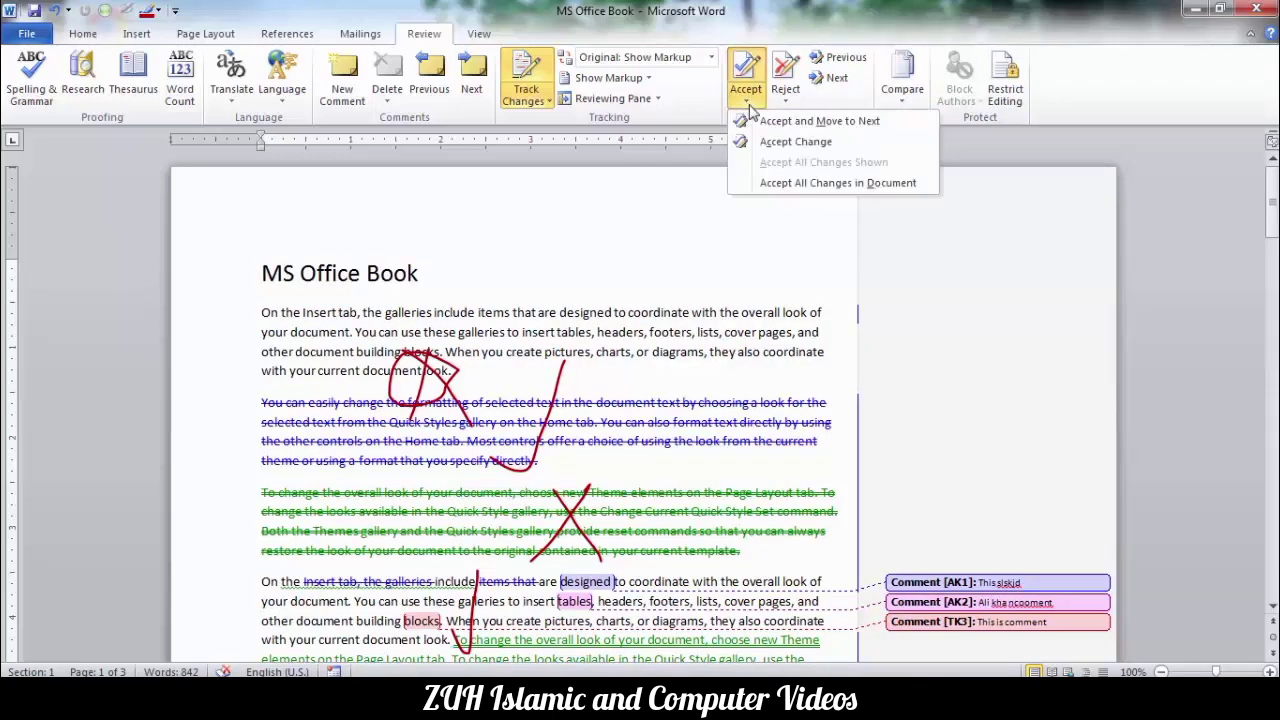
{"action": "left_click", "coordinate": [785, 125]}
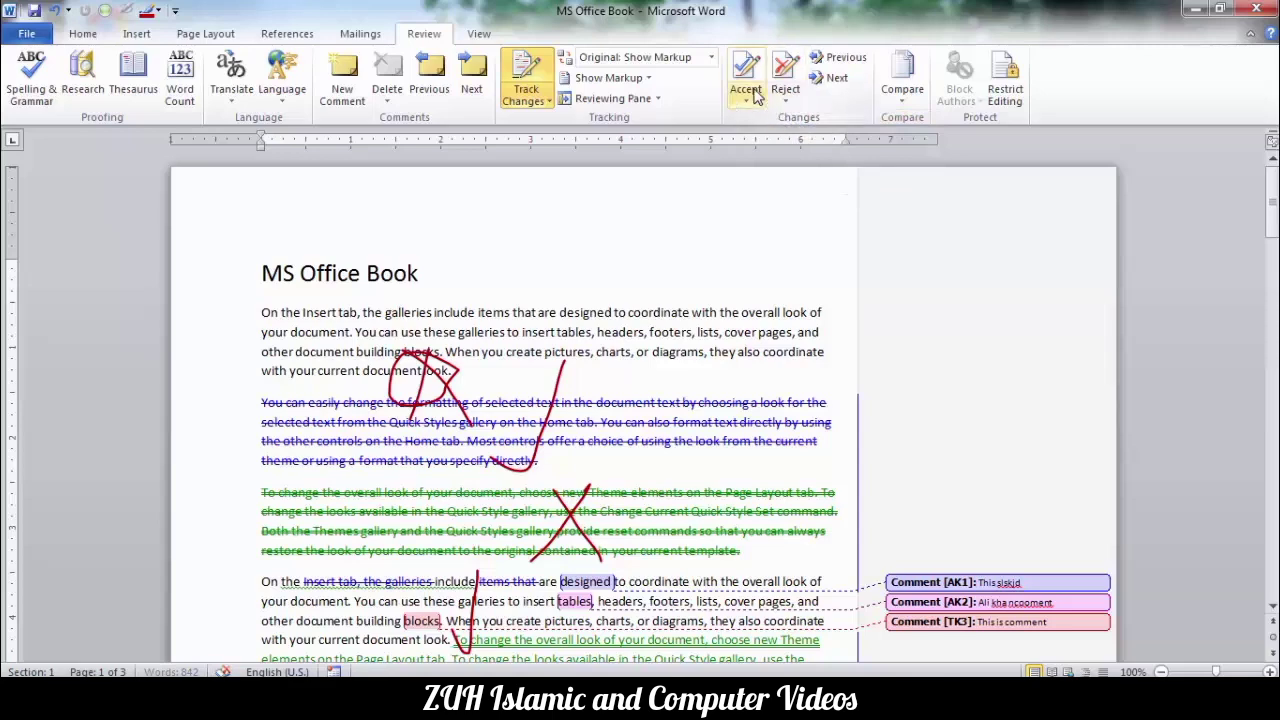
{"action": "left_click", "coordinate": [746, 97]}
{"action": "left_click", "coordinate": [772, 124]}
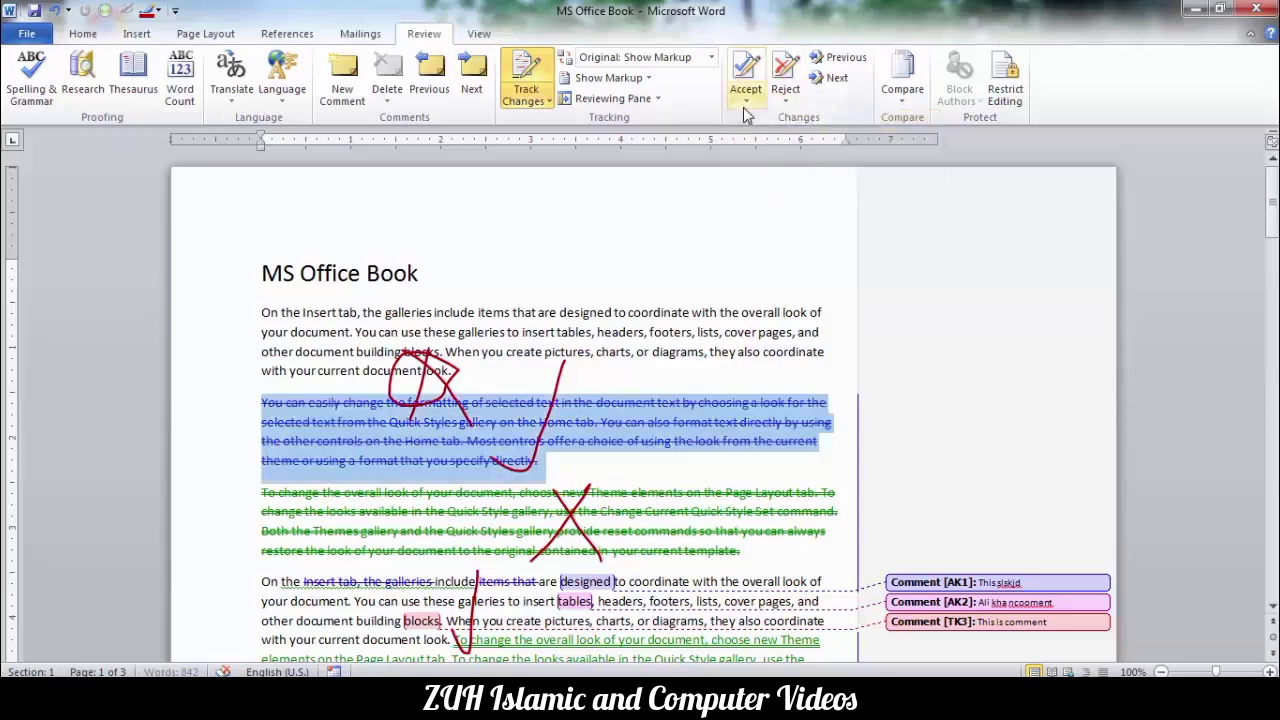
{"action": "left_click", "coordinate": [744, 104]}
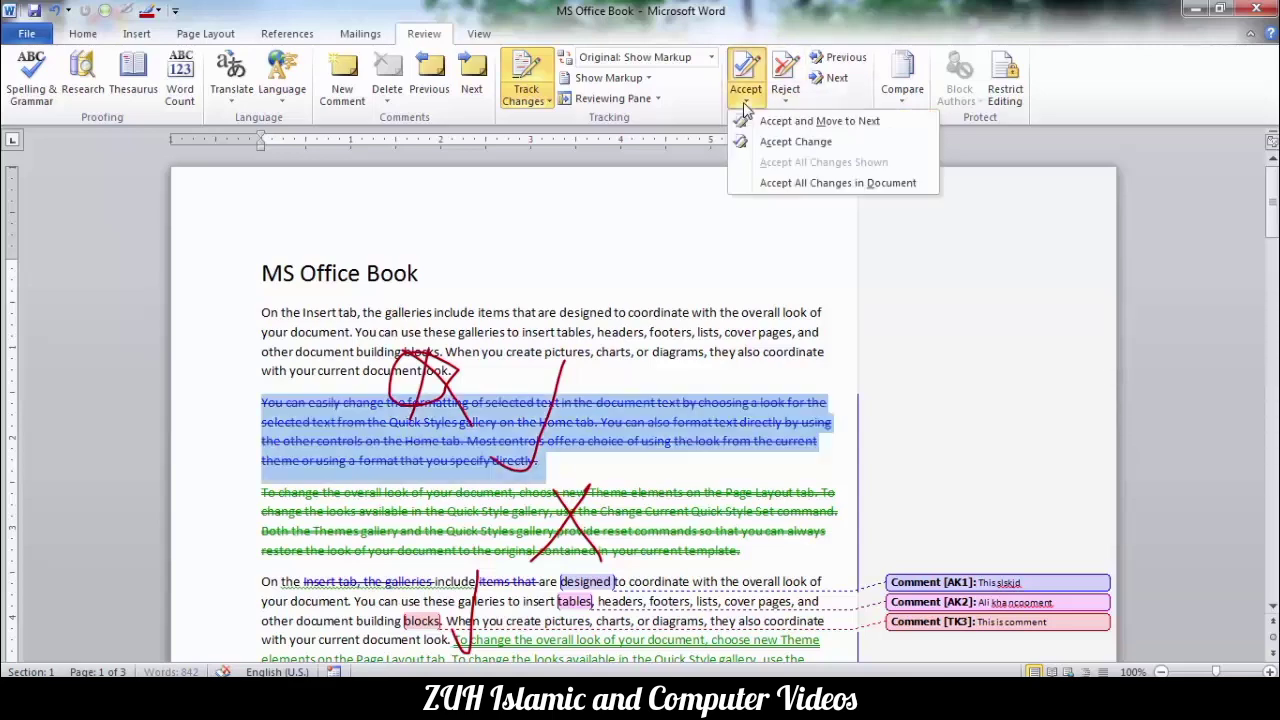
{"action": "left_click", "coordinate": [795, 142]}
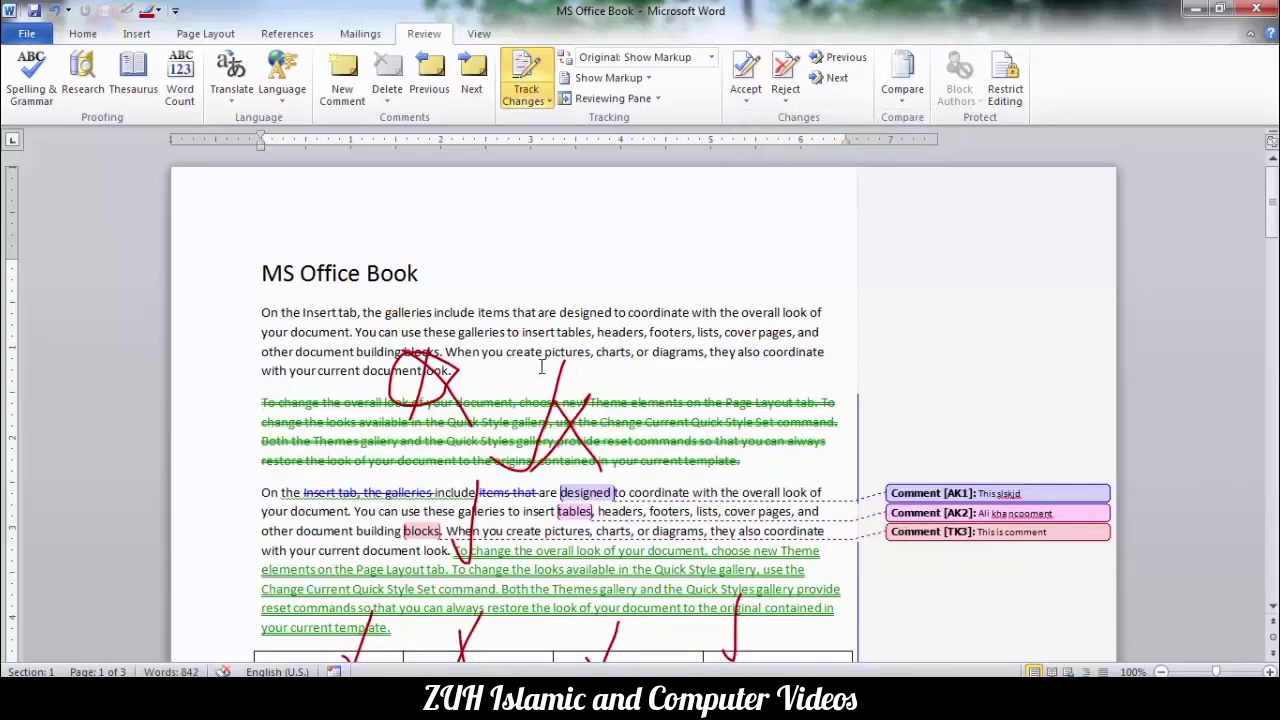
{"action": "left_click", "coordinate": [749, 103]}
Hide the first and second reviewers' markup under Show Markup > Reviewers
{"action": "left_click", "coordinate": [605, 77]}
{"action": "mouse_move", "coordinate": [611, 224]}
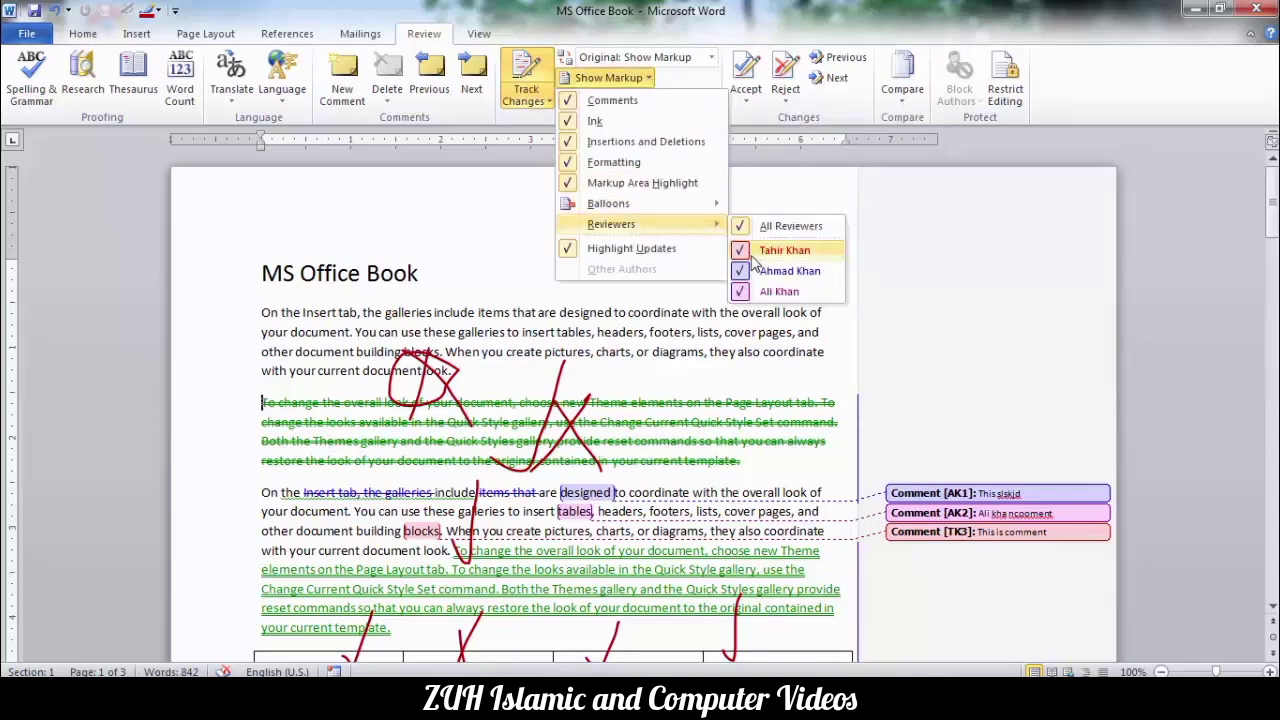
{"action": "left_click", "coordinate": [743, 250]}
{"action": "left_click", "coordinate": [605, 77]}
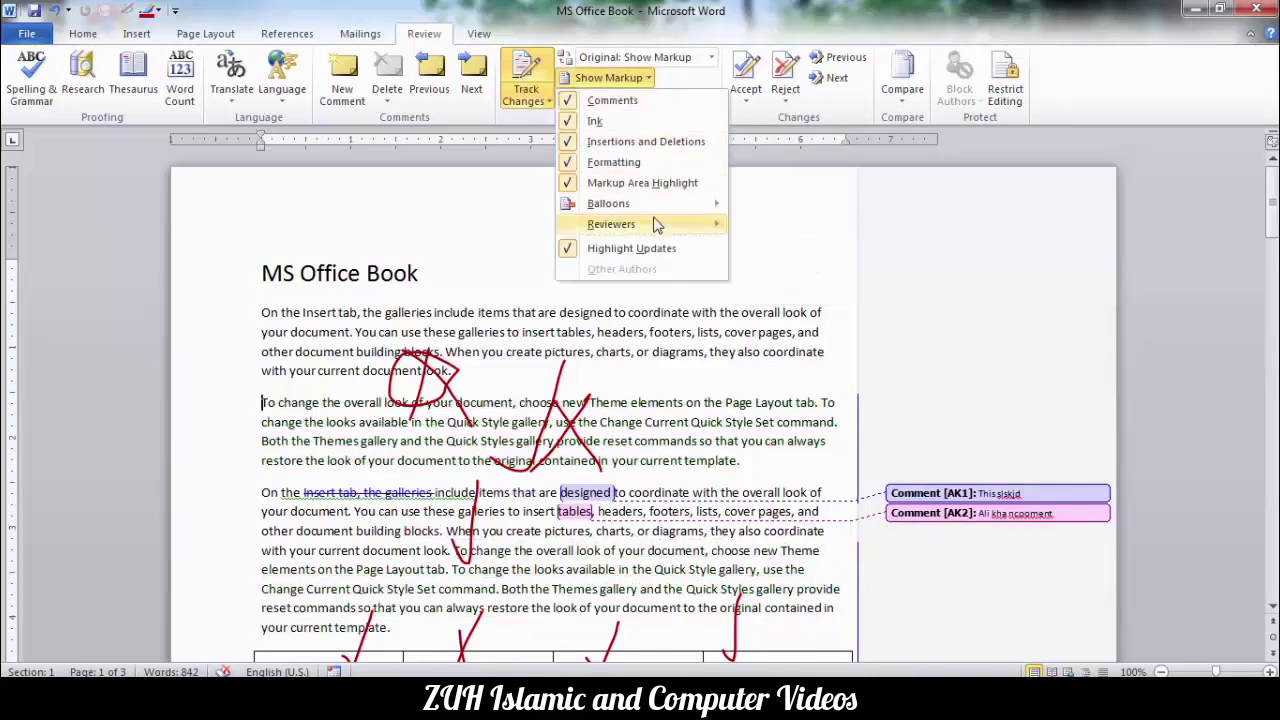
{"action": "left_click", "coordinate": [745, 271]}
{"action": "mouse_move", "coordinate": [611, 224]}
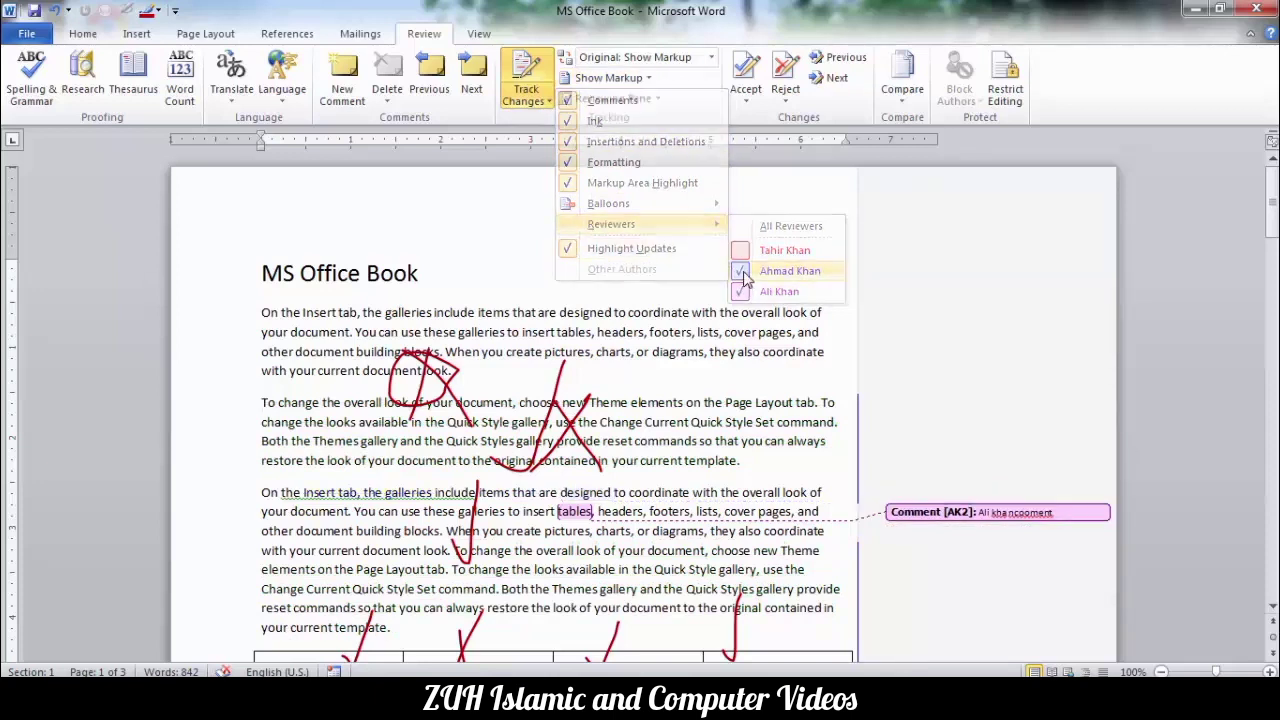
{"action": "left_click", "coordinate": [645, 78]}
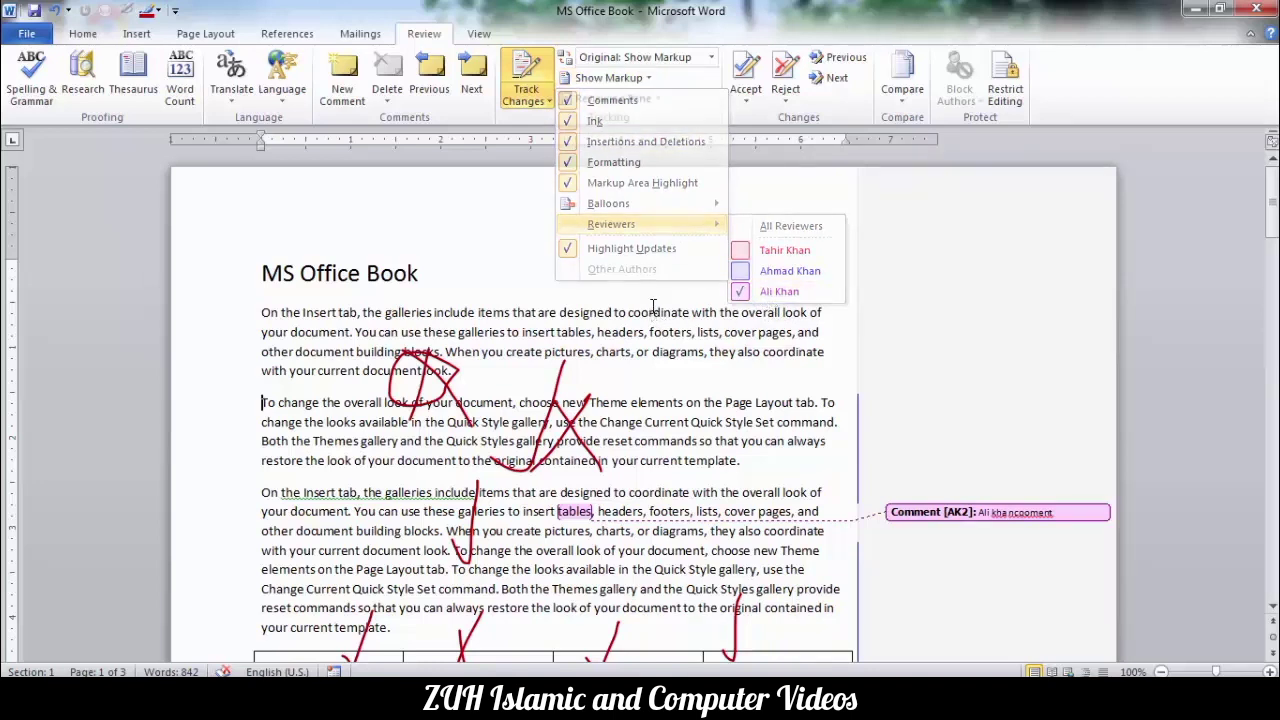
{"action": "left_click", "coordinate": [515, 247]}
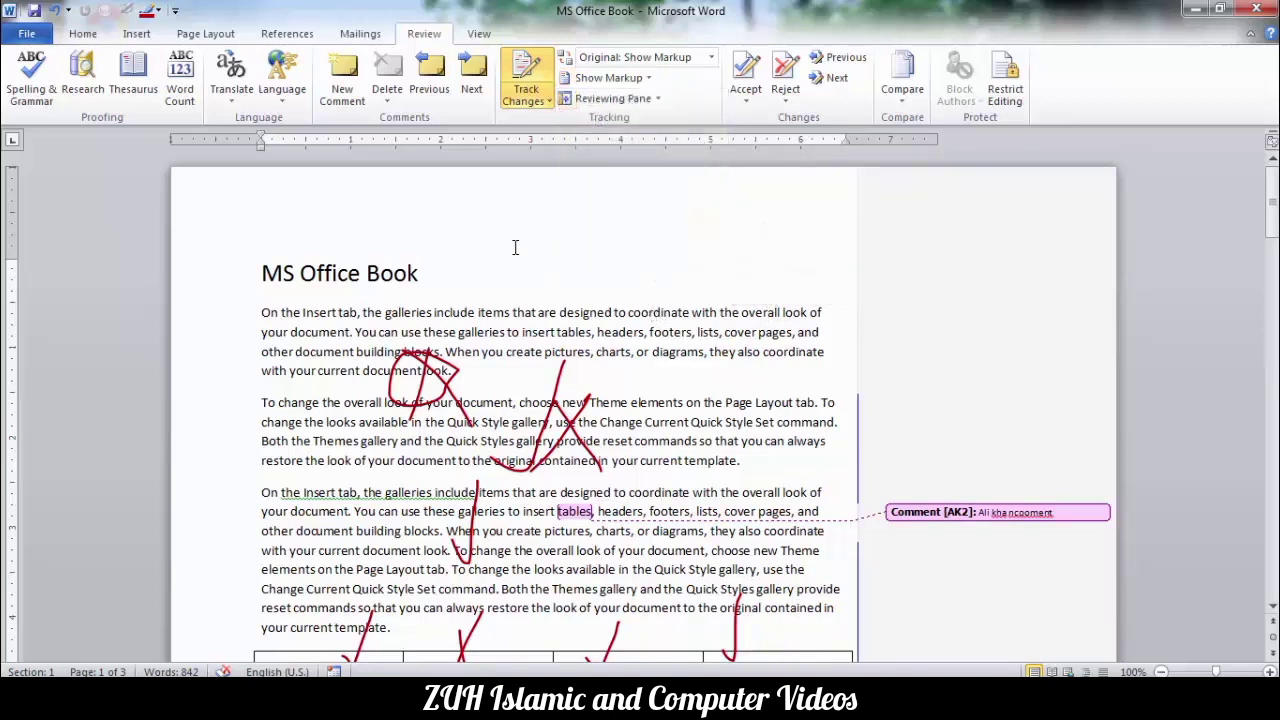
Reject All Changes Shown for the remaining reviewer
{"action": "left_click", "coordinate": [752, 100]}
{"action": "left_click", "coordinate": [785, 90]}
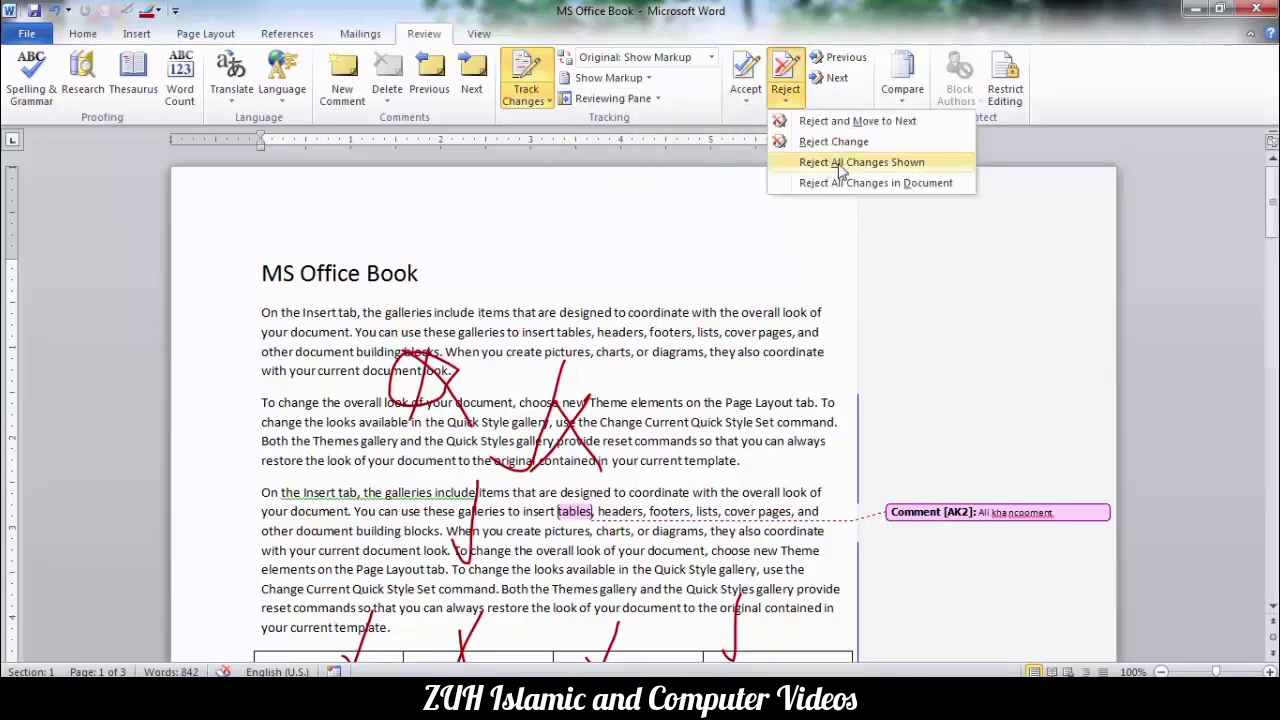
{"action": "left_click", "coordinate": [841, 165]}
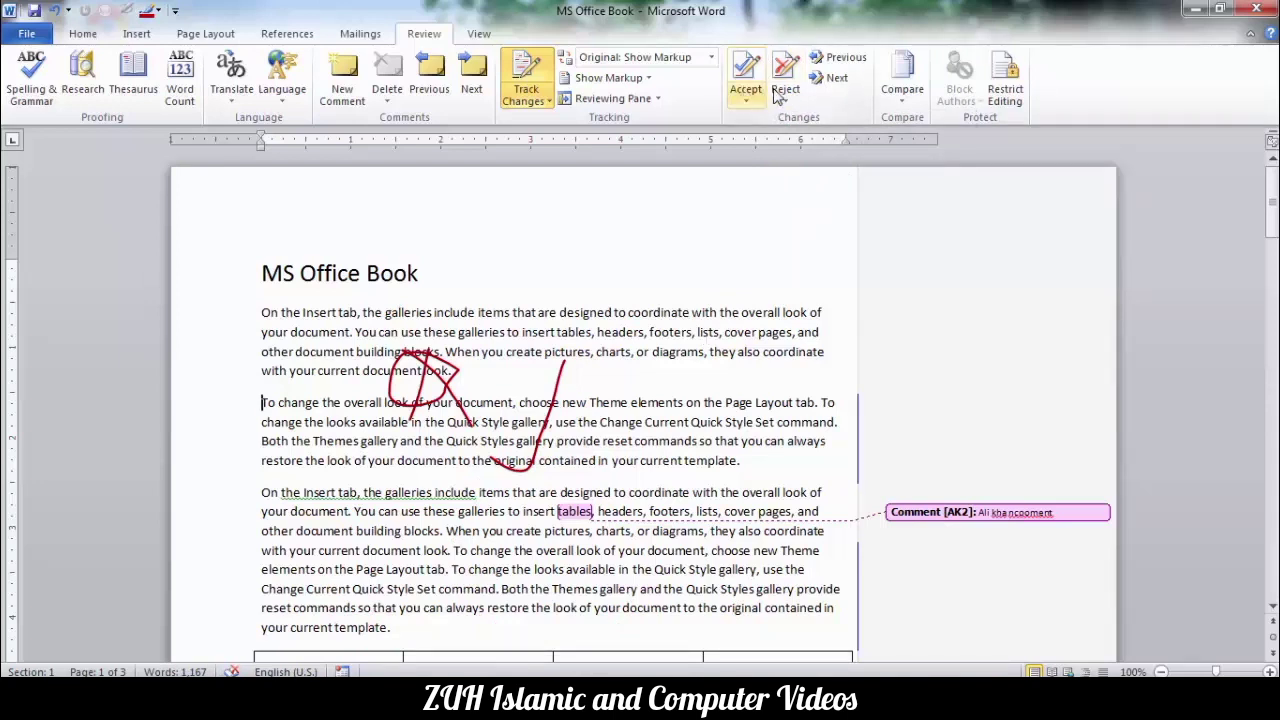
{"action": "left_click", "coordinate": [745, 105]}
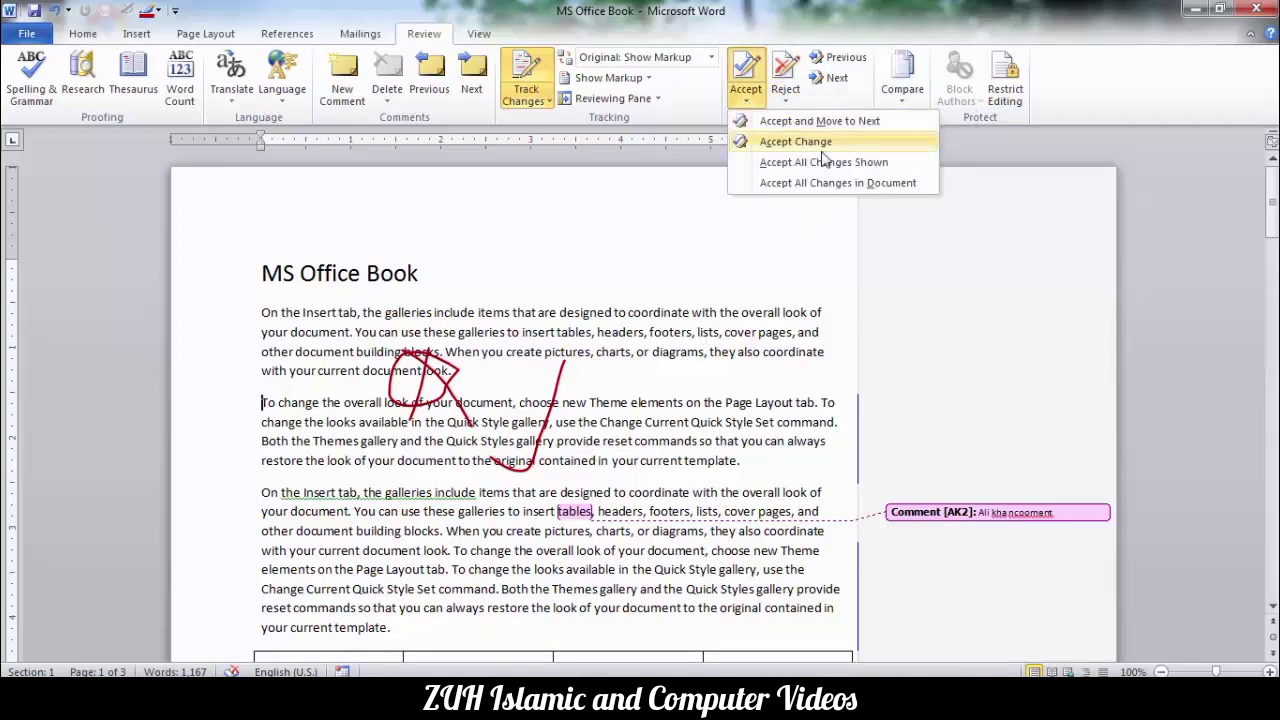
Reject the current tracked change and decline searching from the document start
{"action": "left_click", "coordinate": [790, 100]}
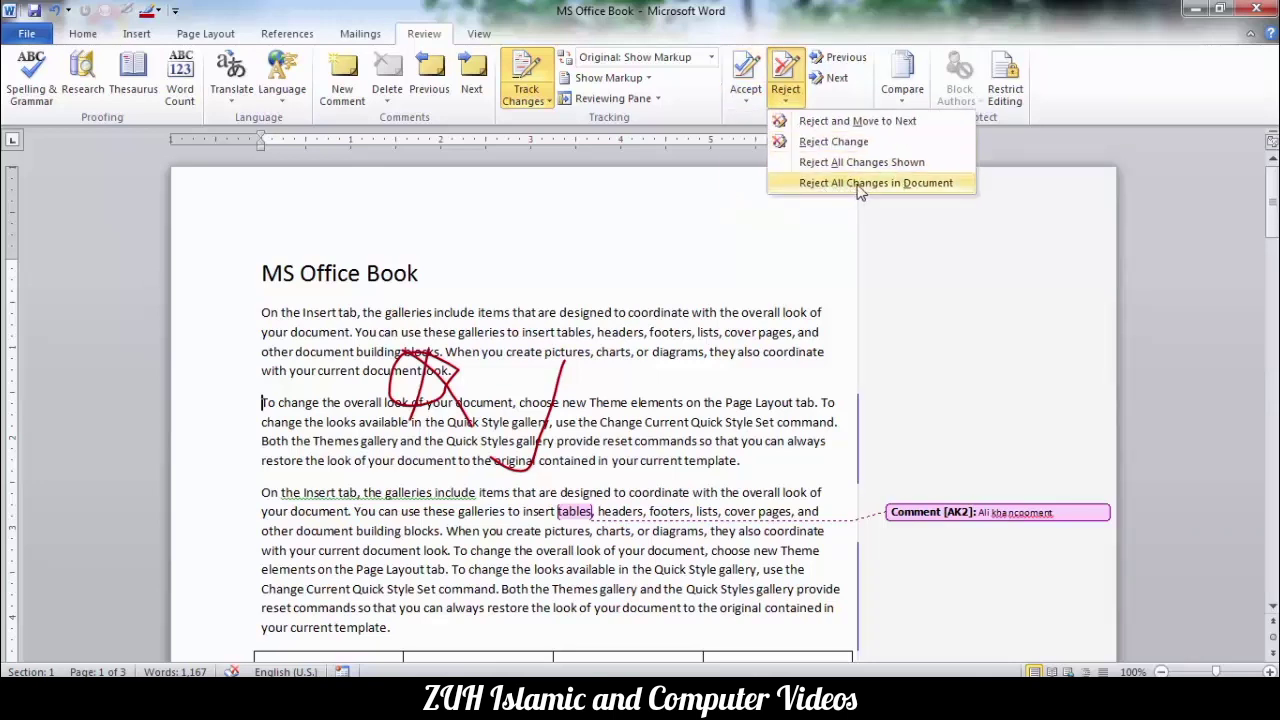
{"action": "left_click", "coordinate": [752, 100]}
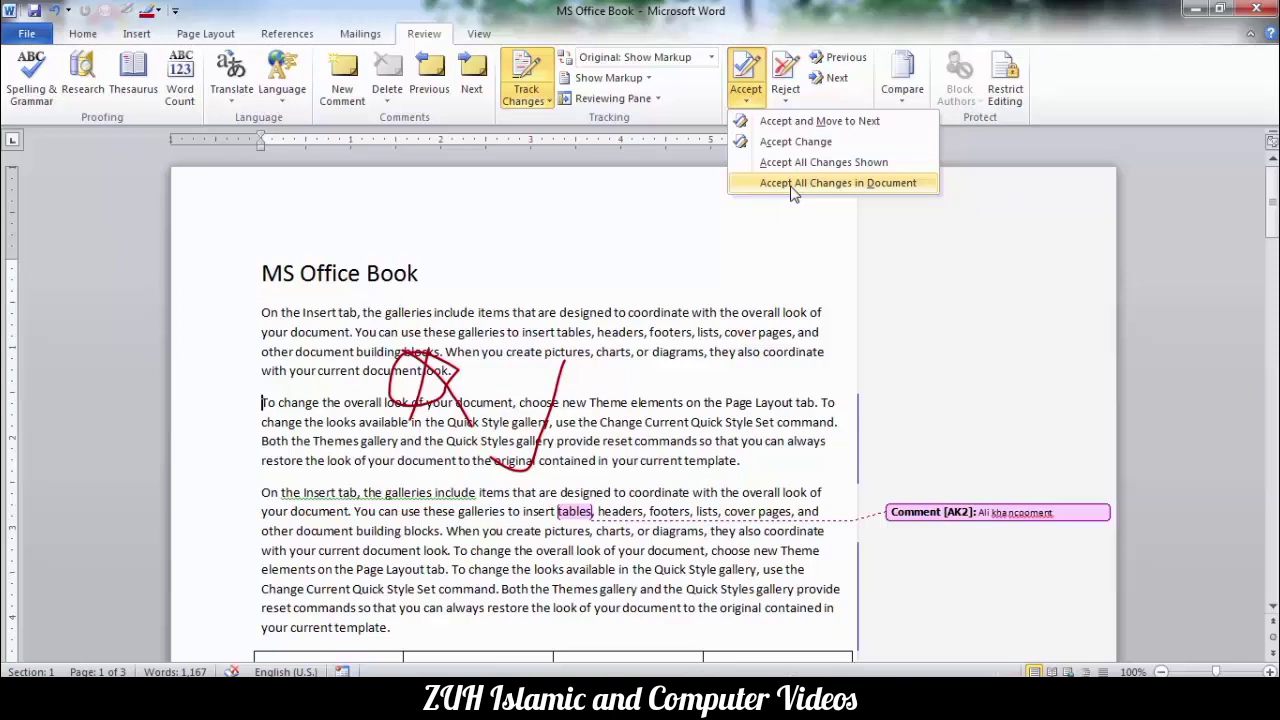
{"action": "left_click", "coordinate": [784, 92]}
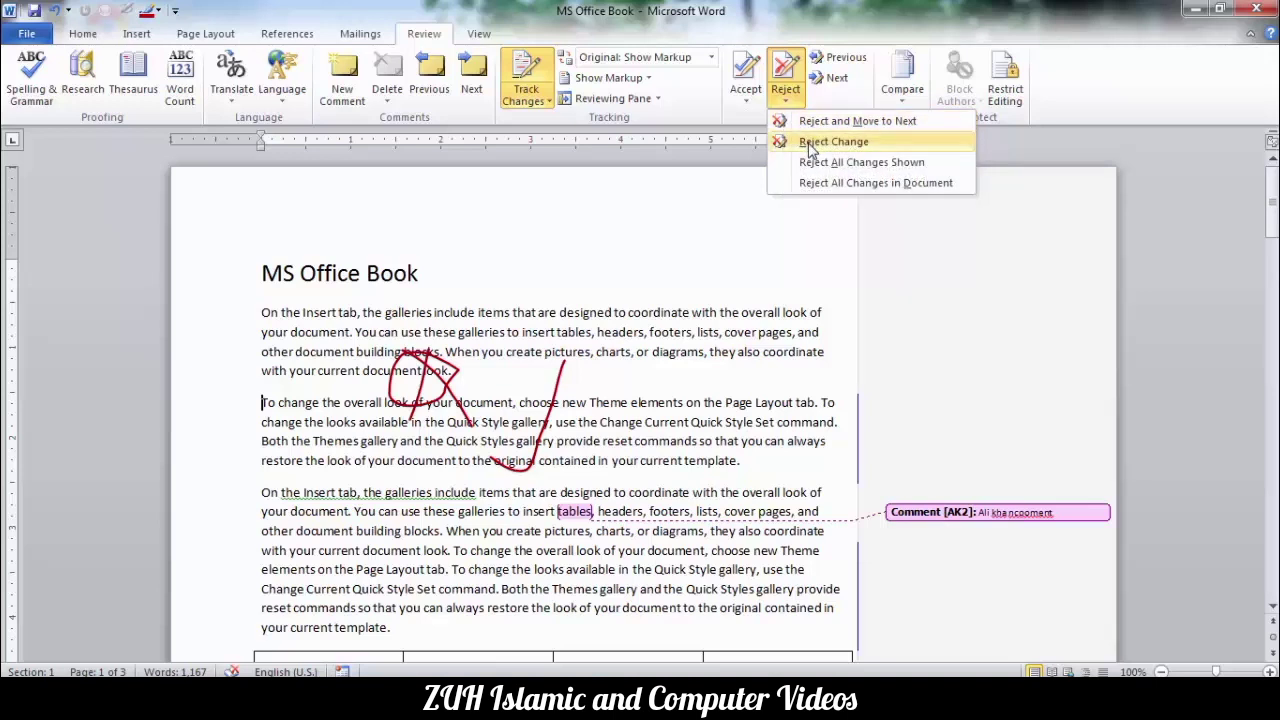
{"action": "left_click", "coordinate": [816, 121]}
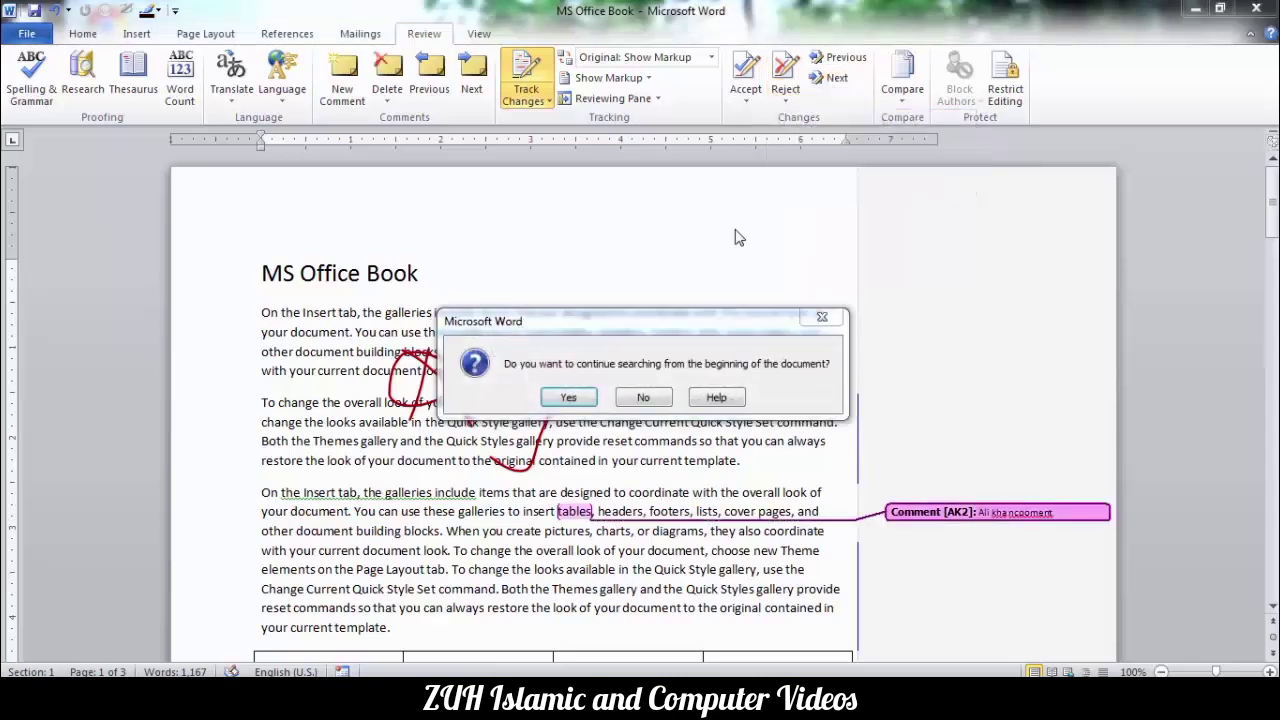
{"action": "left_click", "coordinate": [645, 397]}
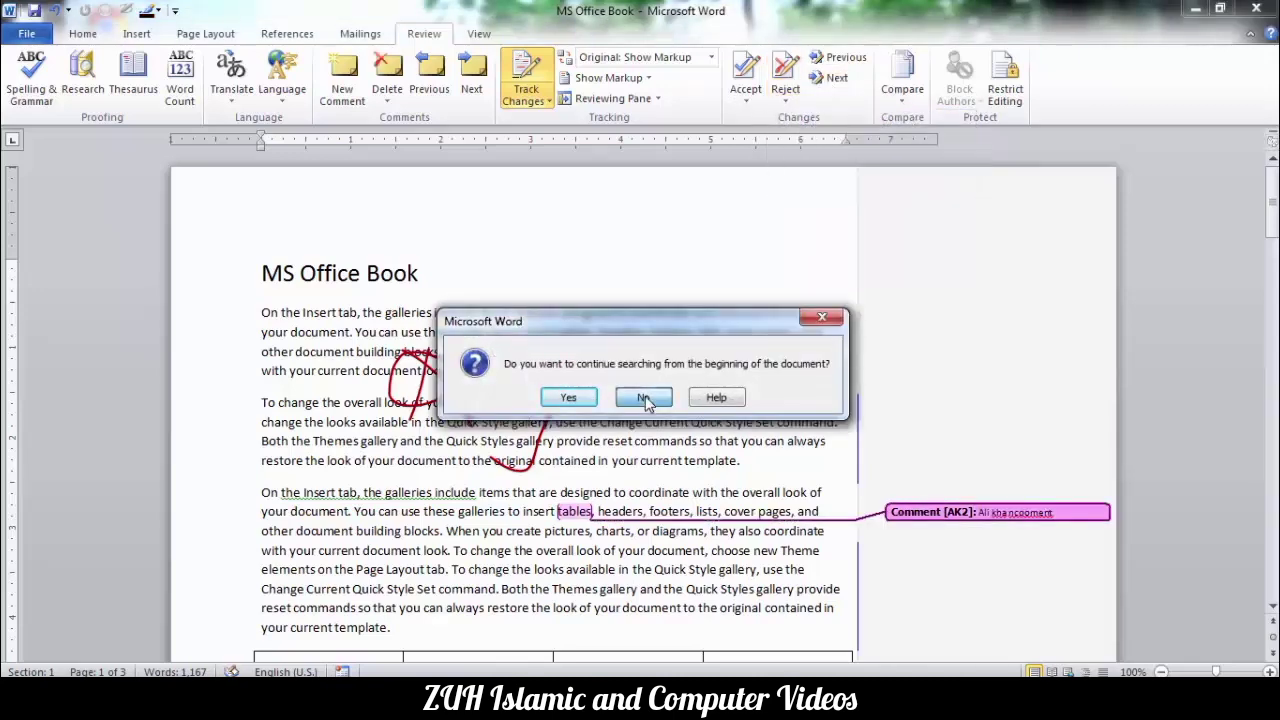
Dismiss the search-from-end prompt and Accept All Changes in Document
{"action": "left_click", "coordinate": [840, 57]}
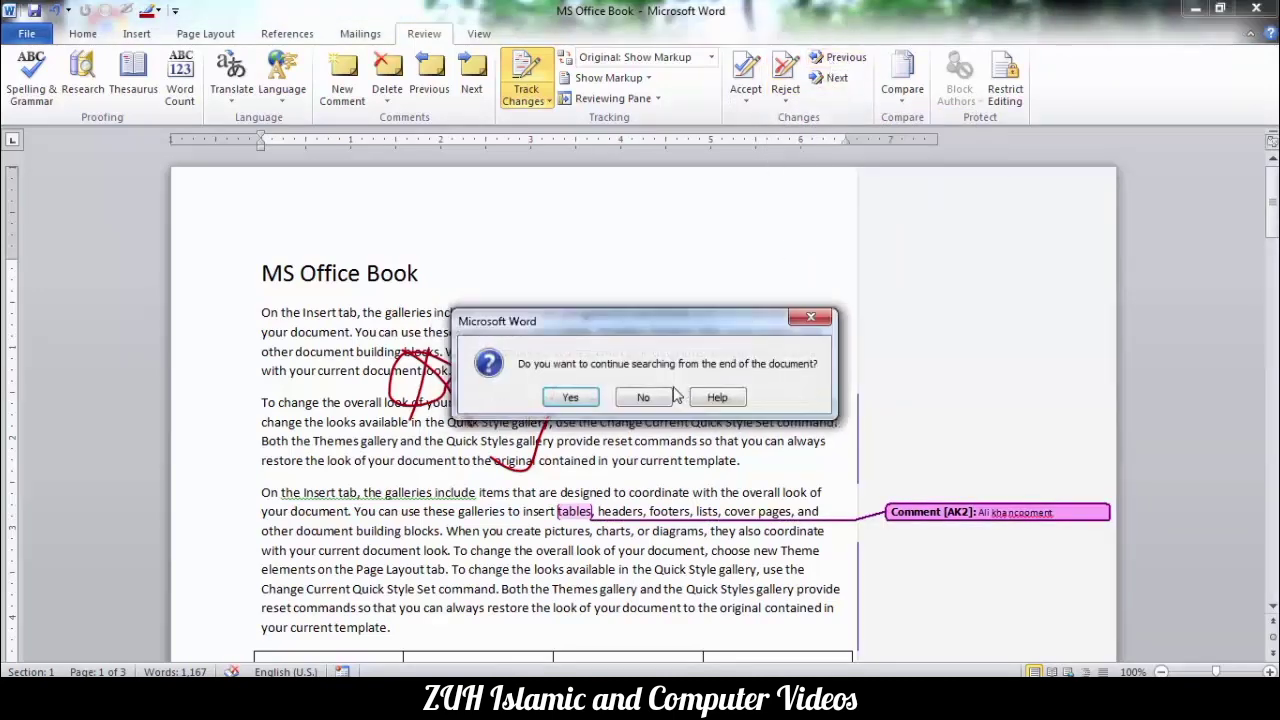
{"action": "left_click", "coordinate": [806, 318]}
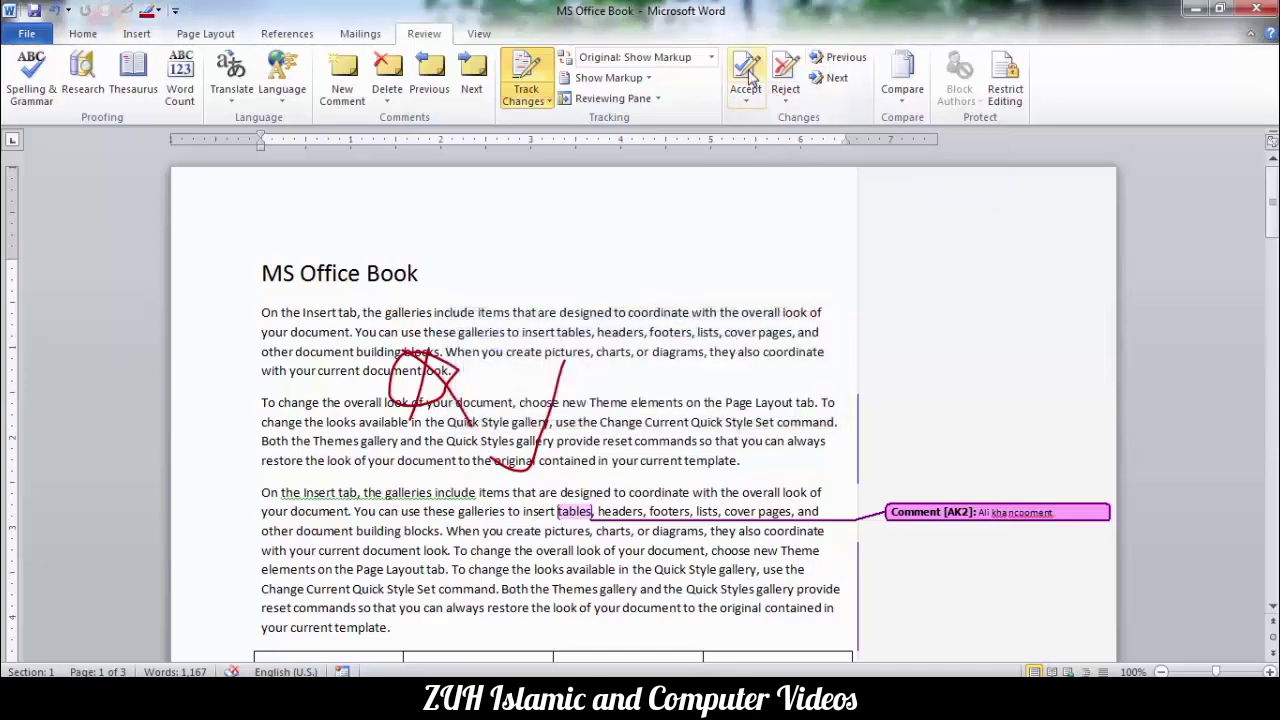
{"action": "left_click", "coordinate": [745, 101]}
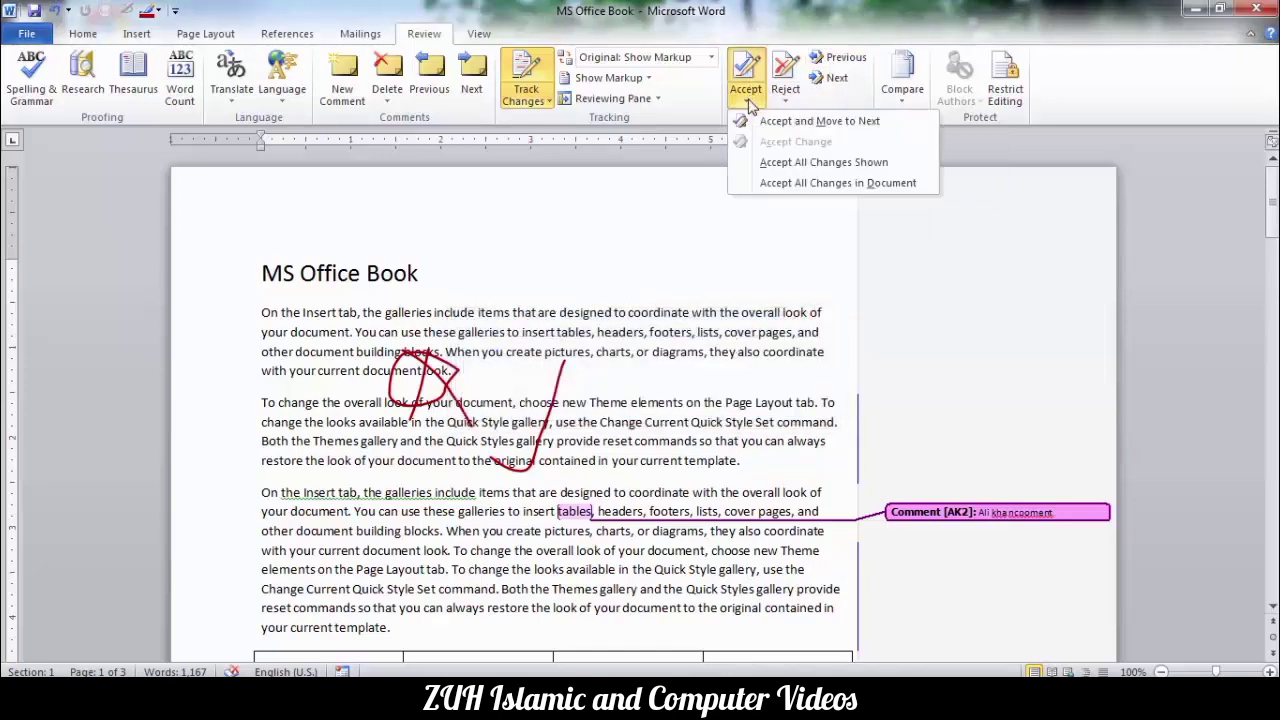
{"action": "left_click", "coordinate": [800, 184]}
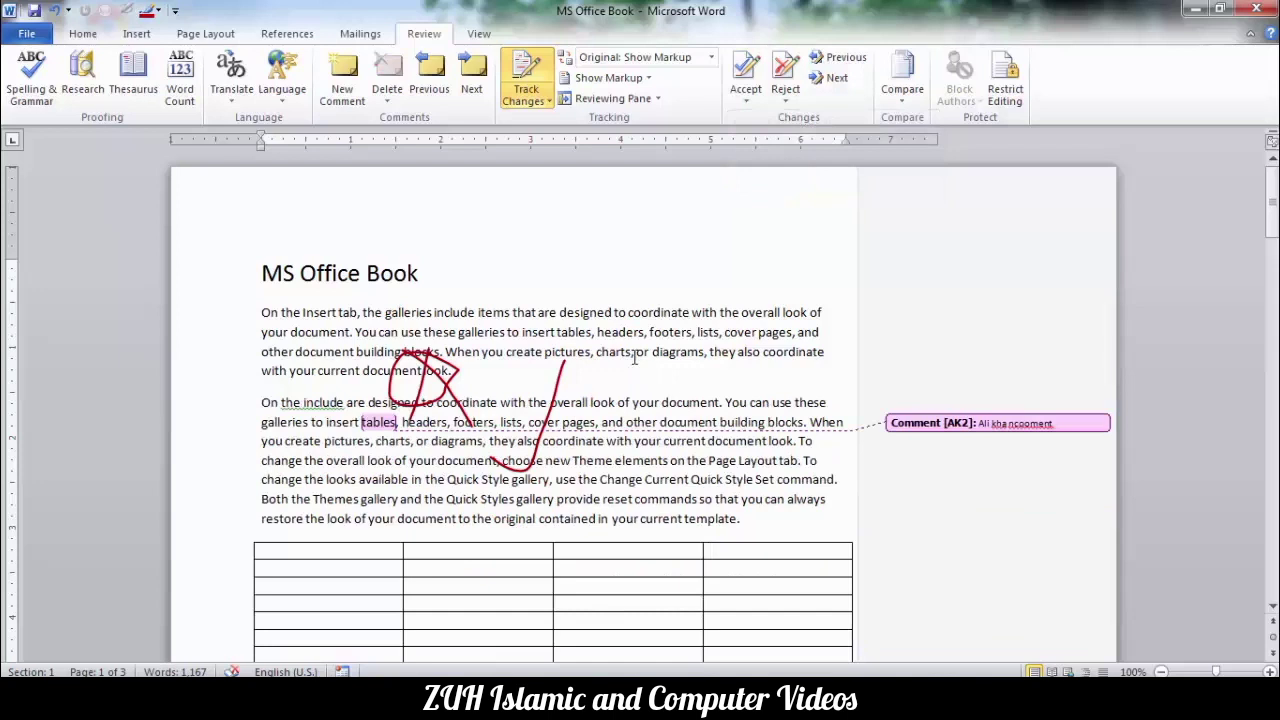